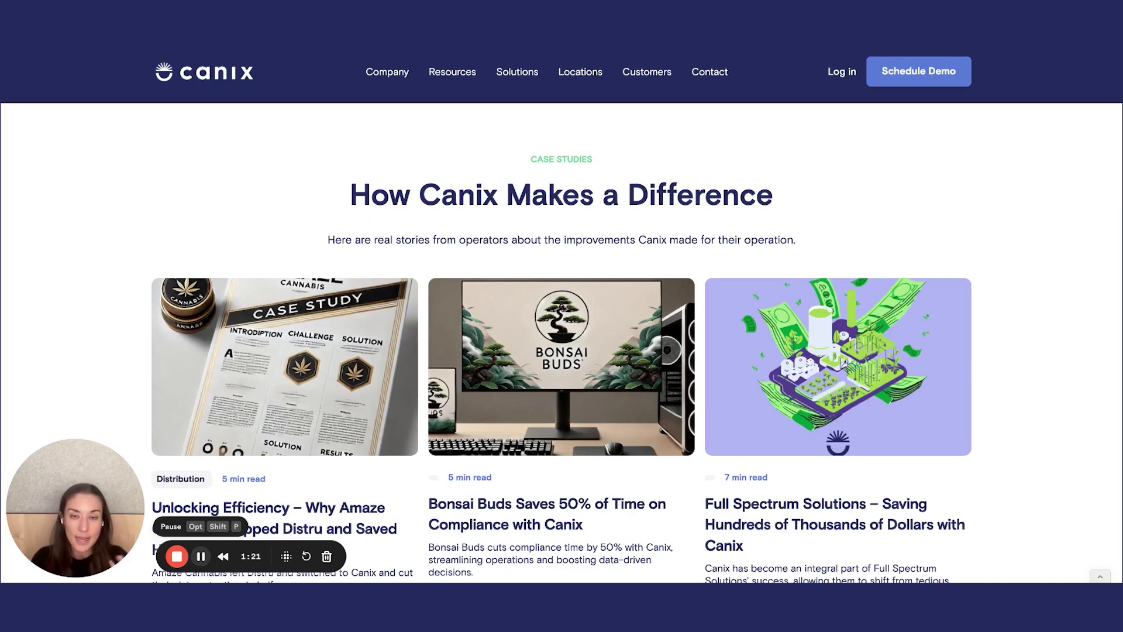
Browse the customer case studies under How Canix Makes a Difference, advancing the carousel through to the Redbud Roots story.
scroll(357, 445, "left", 4)
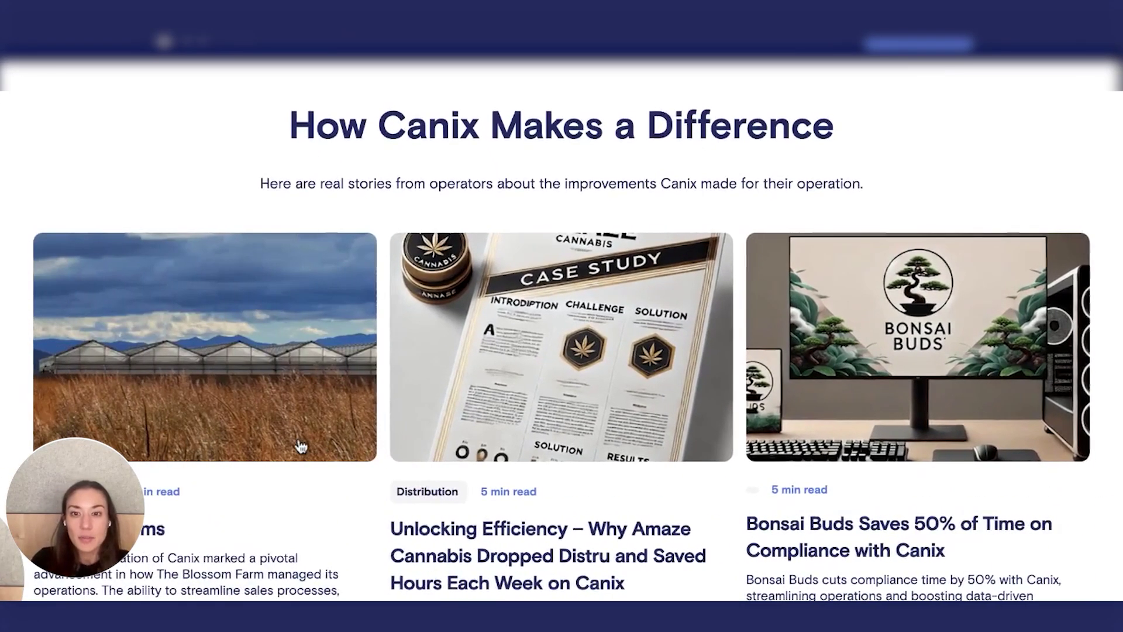
scroll(643, 263, "right", 4)
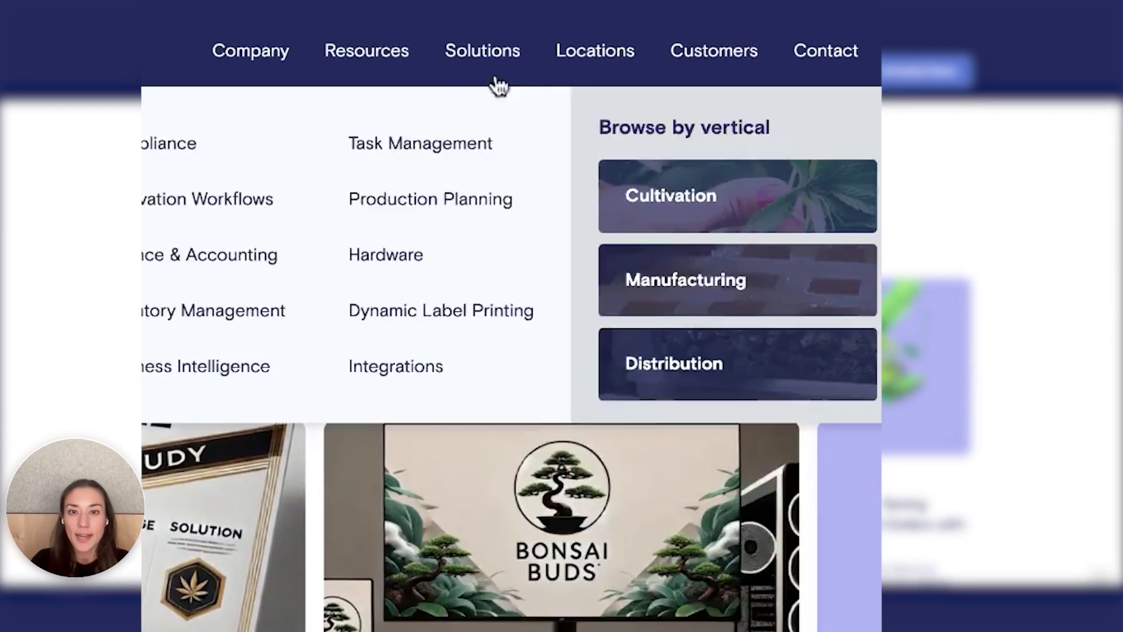
mouse_move(735, 45)
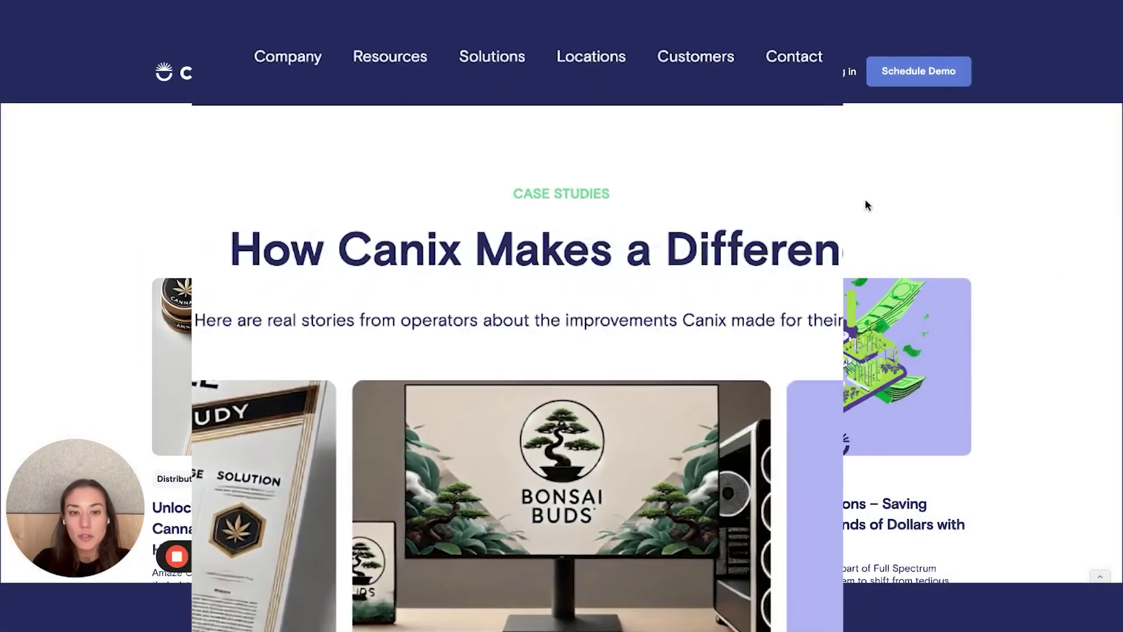
scroll(866, 206, "down", 2)
scroll(889, 403, "down", 1)
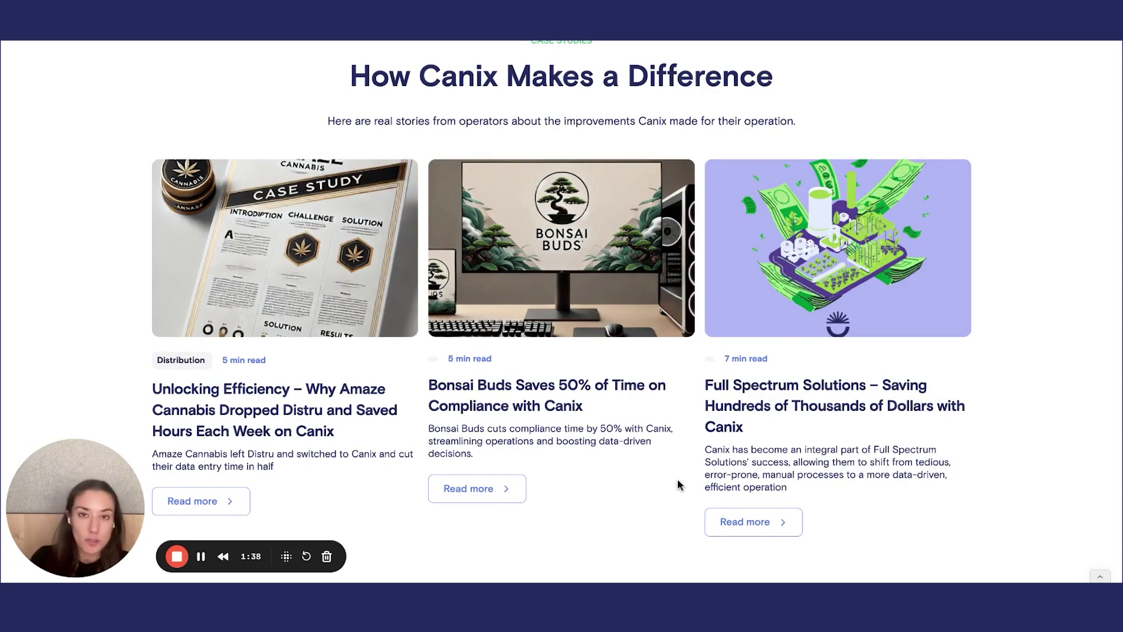
scroll(679, 484, "down", 3)
left_click(582, 514)
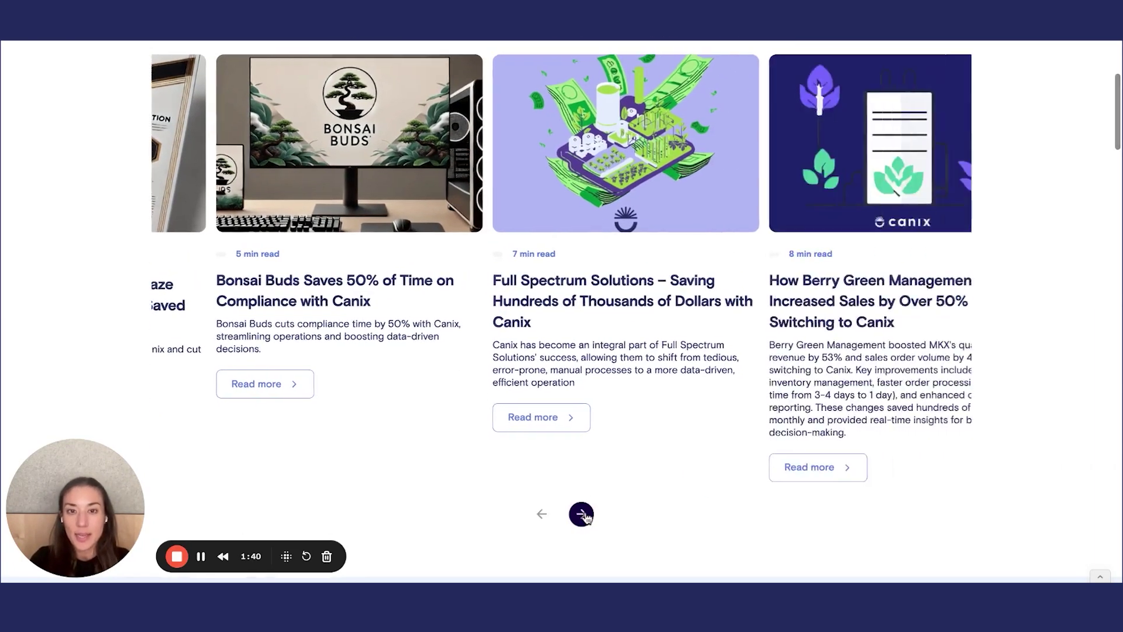
left_click(582, 513)
left_click(582, 514)
scroll(637, 309, "up", 1)
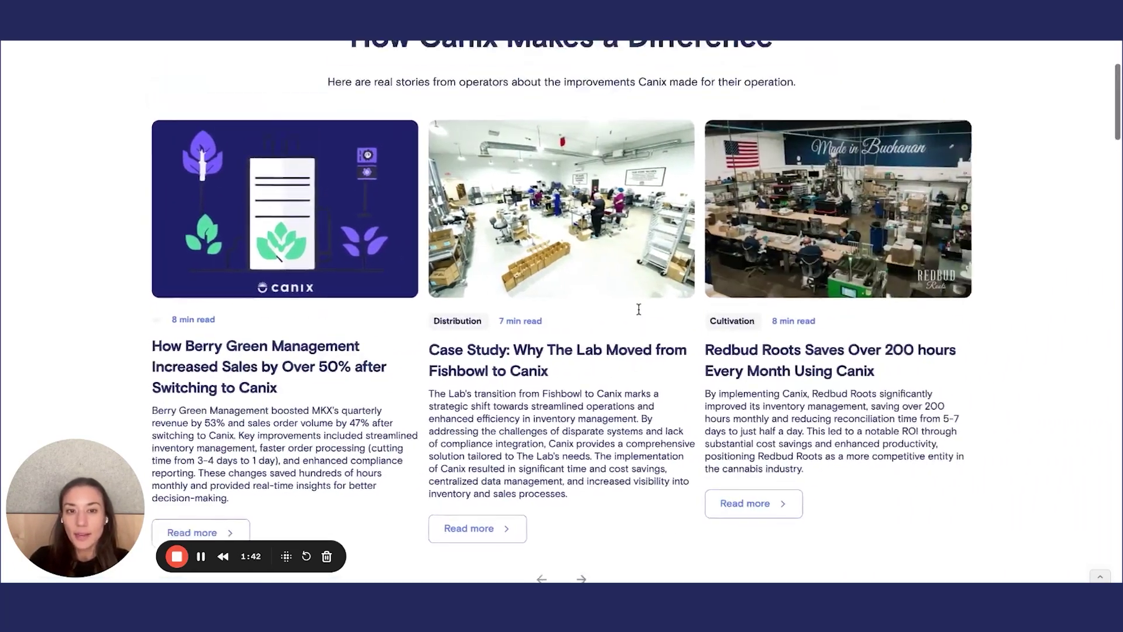
scroll(569, 309, "down", 1)
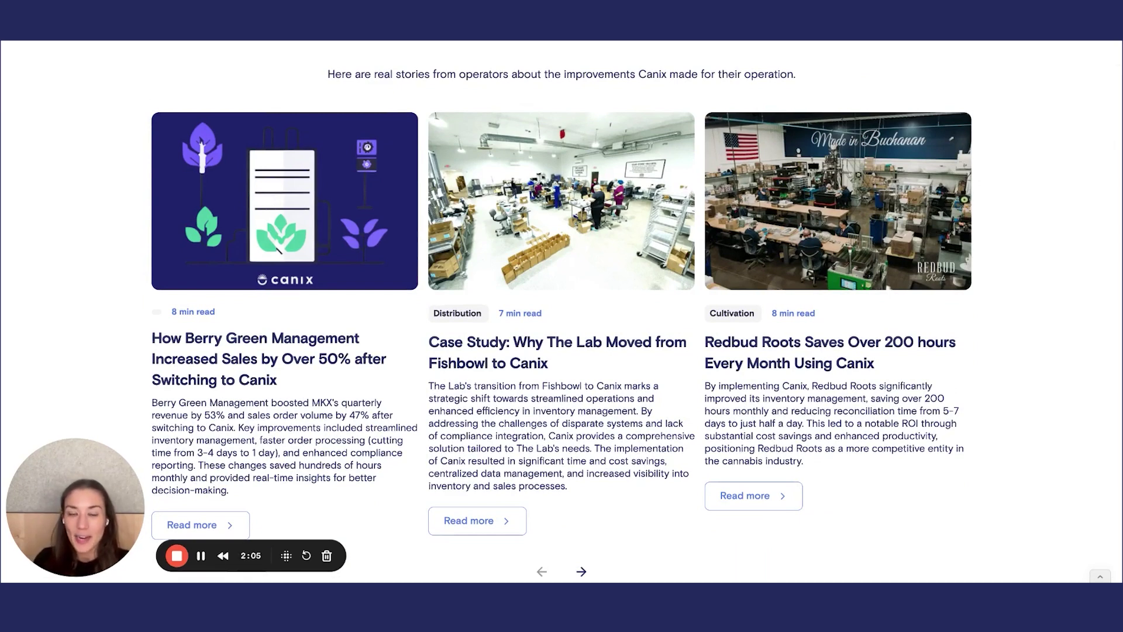
Switch to the Canix changelog and read through the update entries from February 7, 2025 back to January 23, 2025.
key("ctrl+Tab")
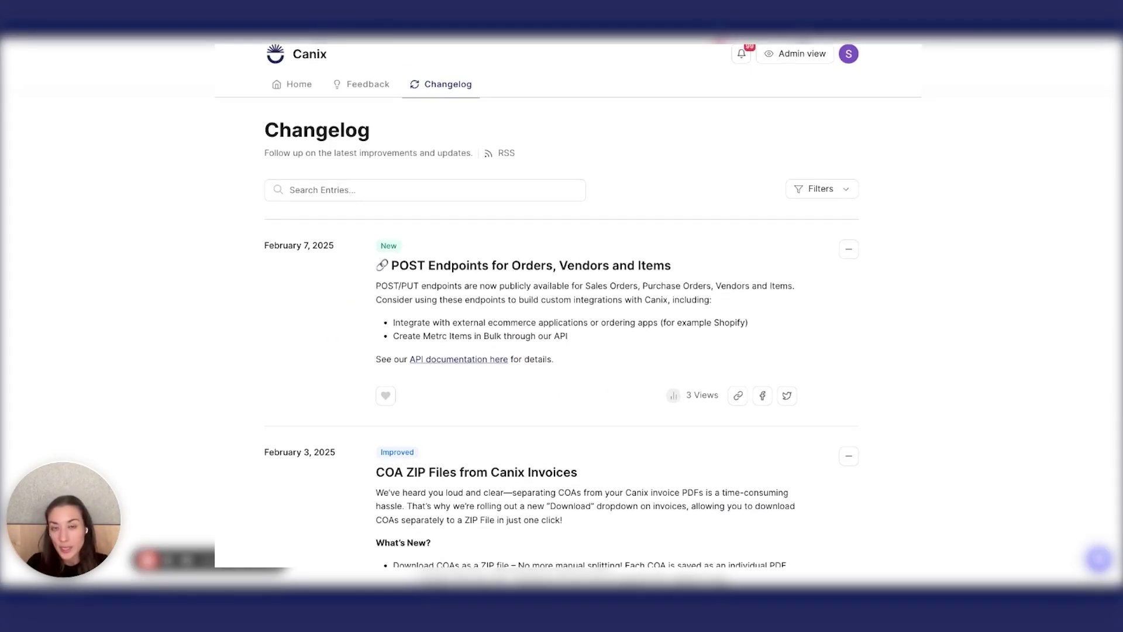
scroll(547, 202, "down", 2)
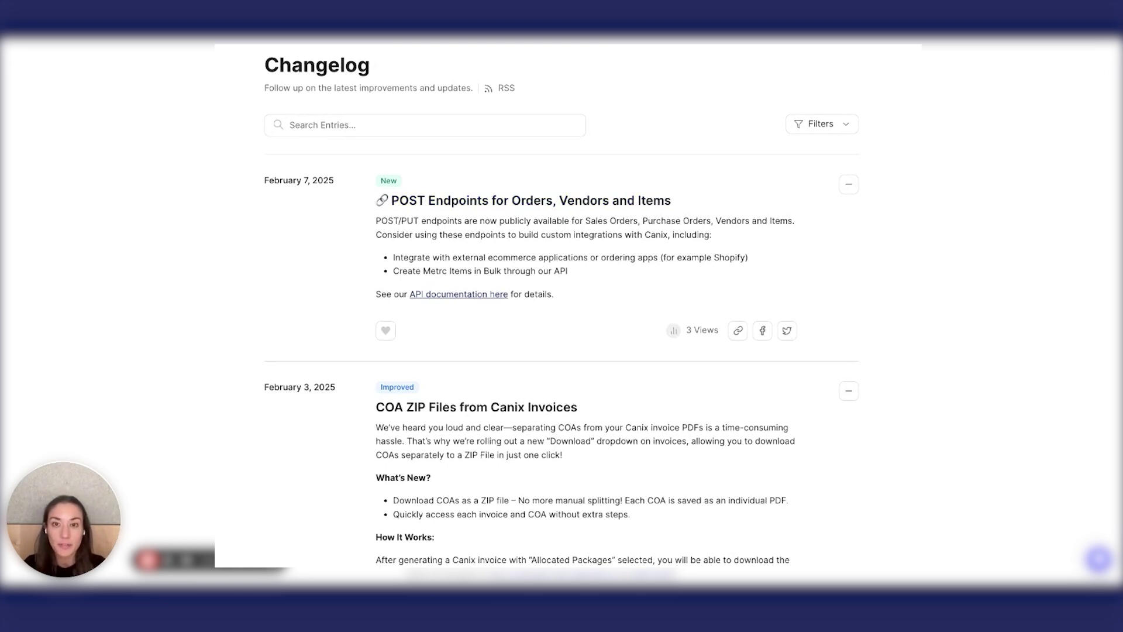
scroll(276, 179, "down", 5)
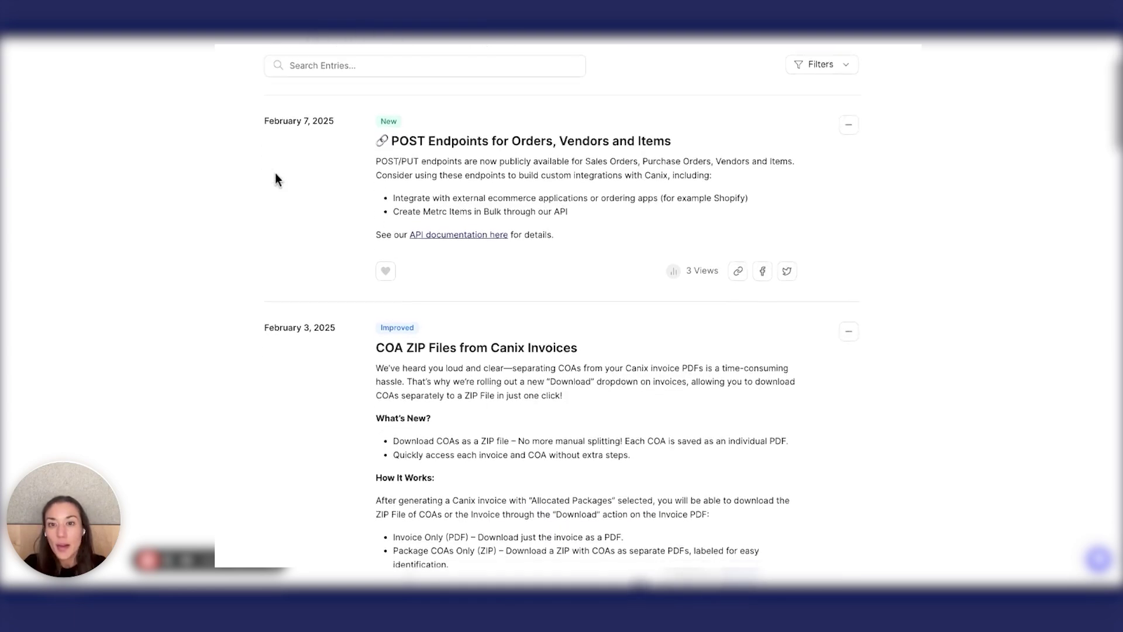
scroll(275, 173, "down", 15)
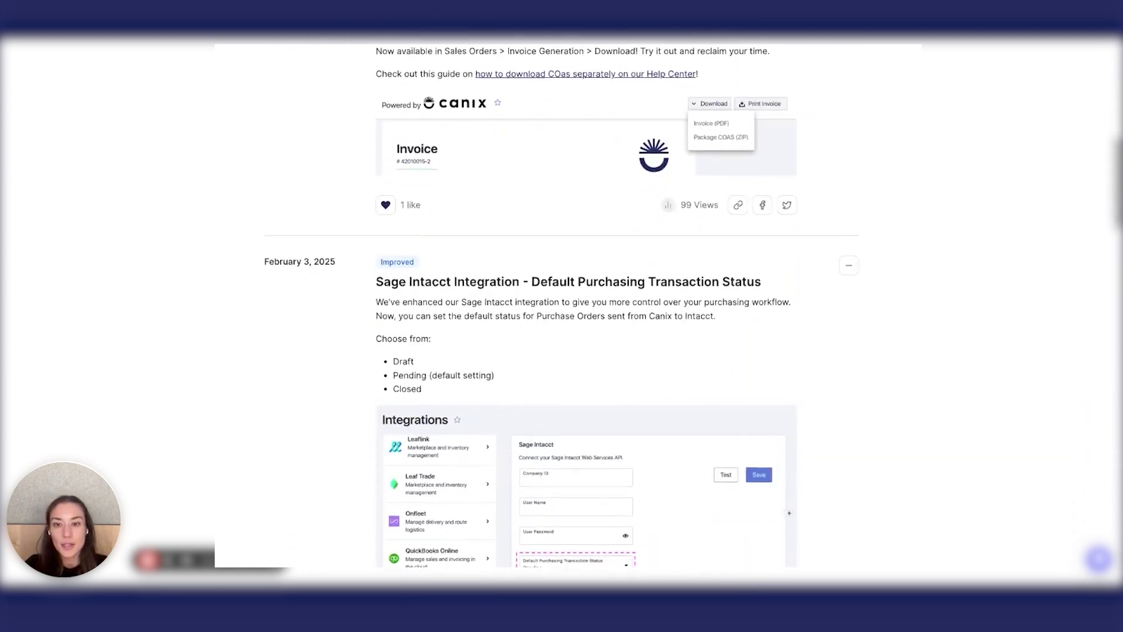
scroll(275, 173, "down", 11)
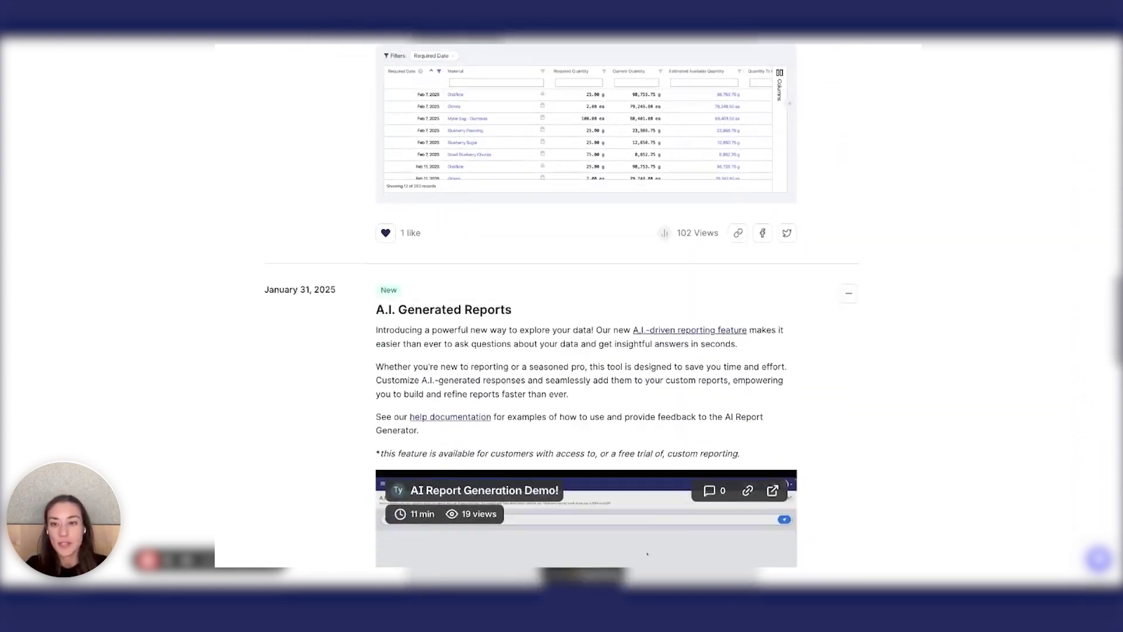
scroll(561, 316, "down", 9)
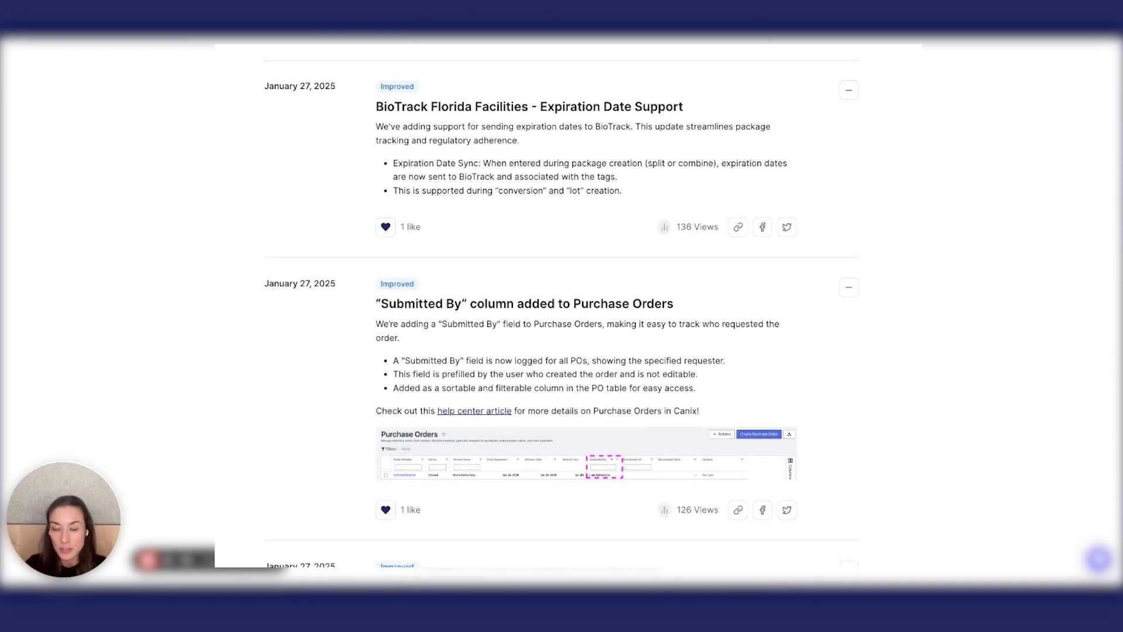
scroll(560, 316, "down", 10)
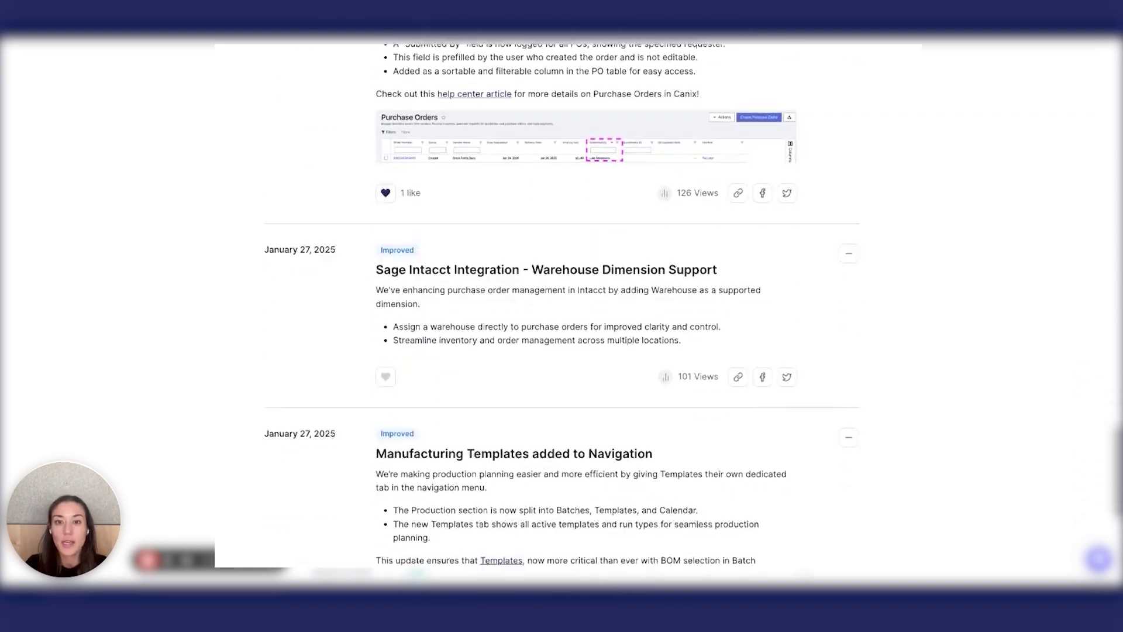
scroll(560, 316, "down", 3)
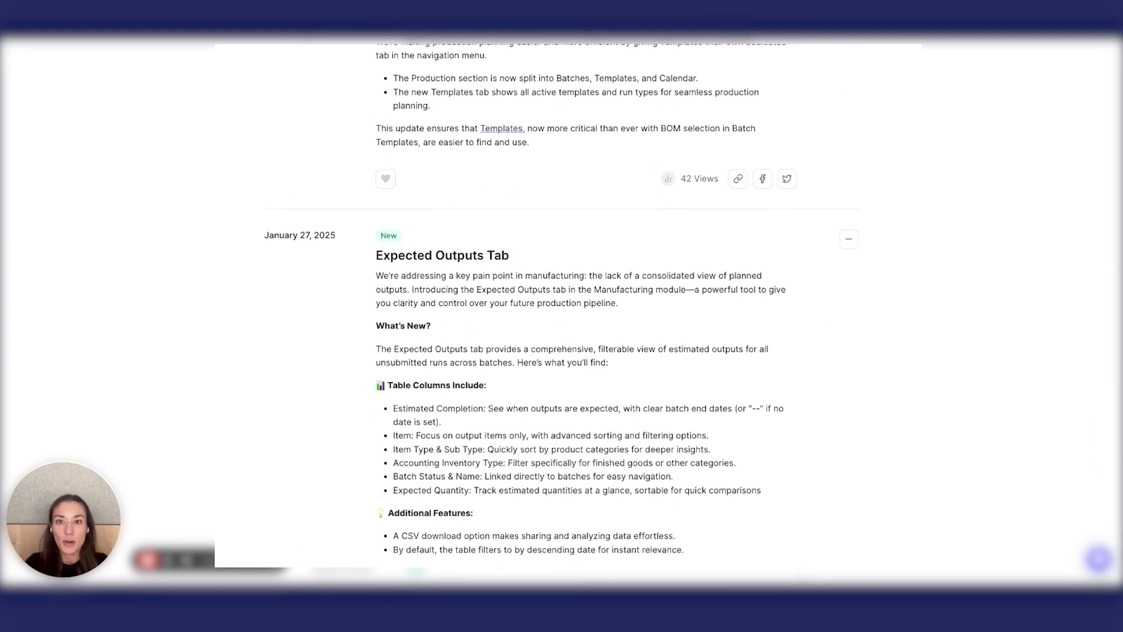
scroll(561, 316, "down", 6)
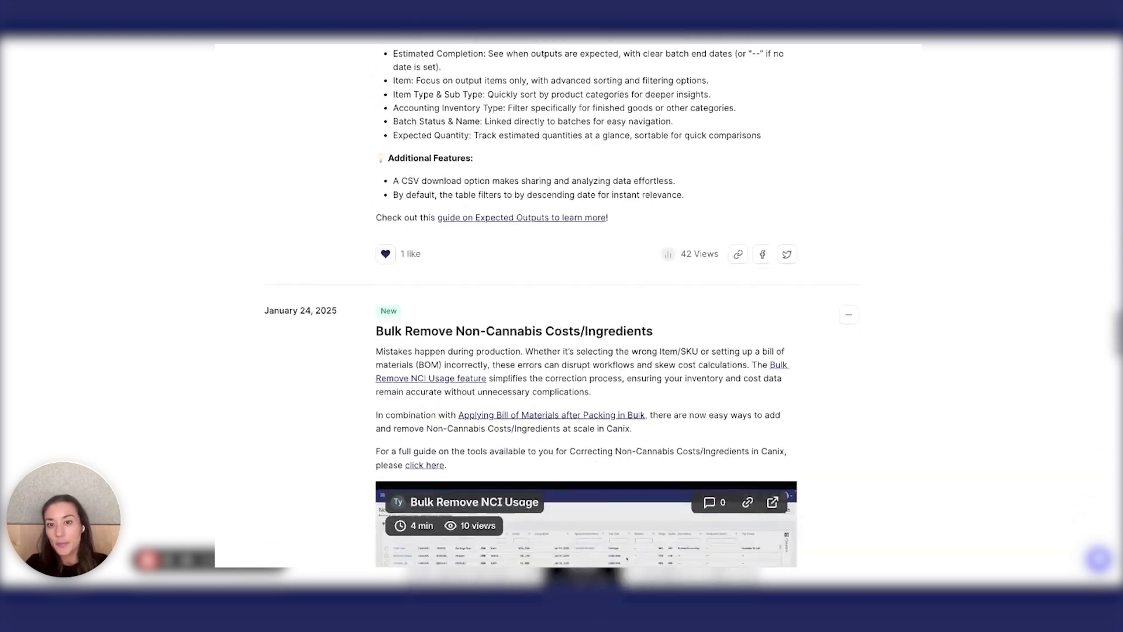
scroll(560, 315, "down", 5)
scroll(561, 316, "down", 4)
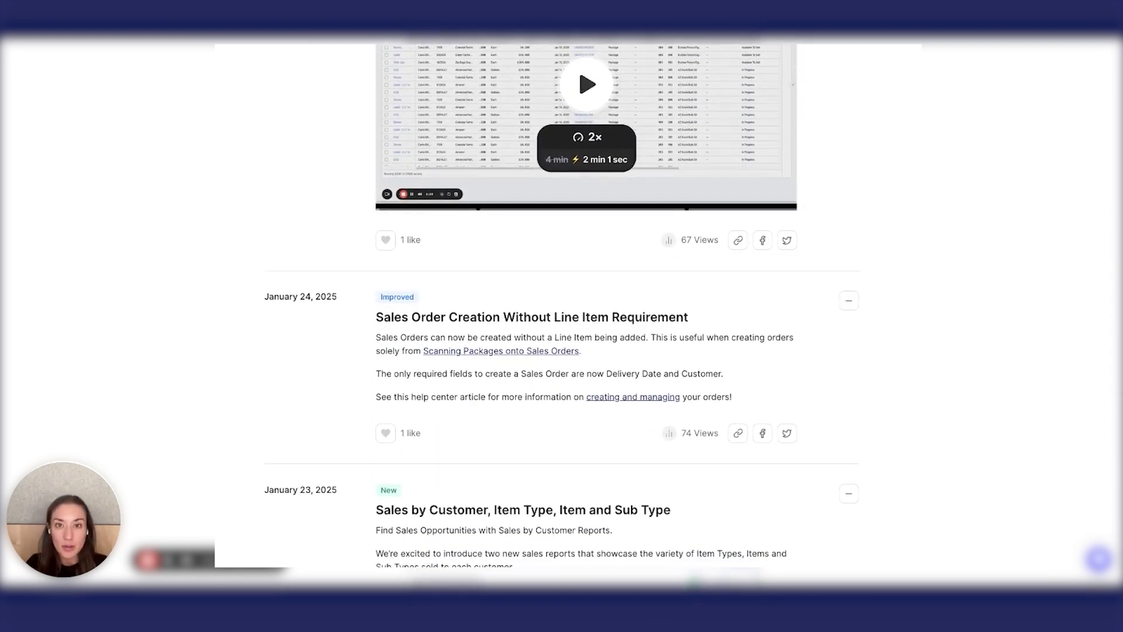
scroll(377, 285, "down", 3)
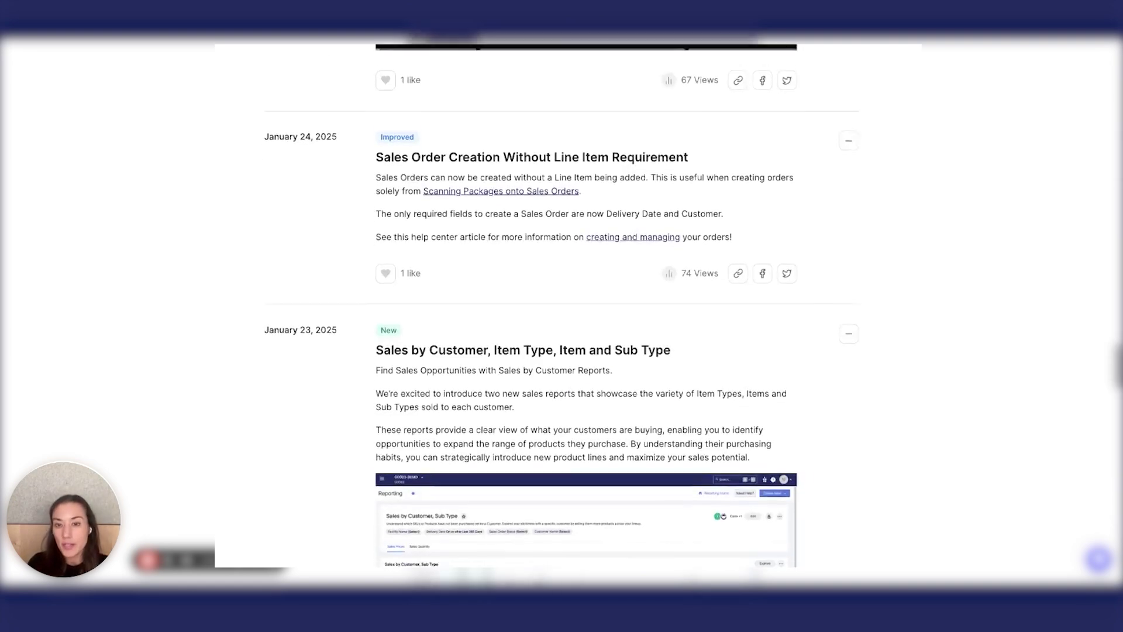
scroll(376, 279, "down", 5)
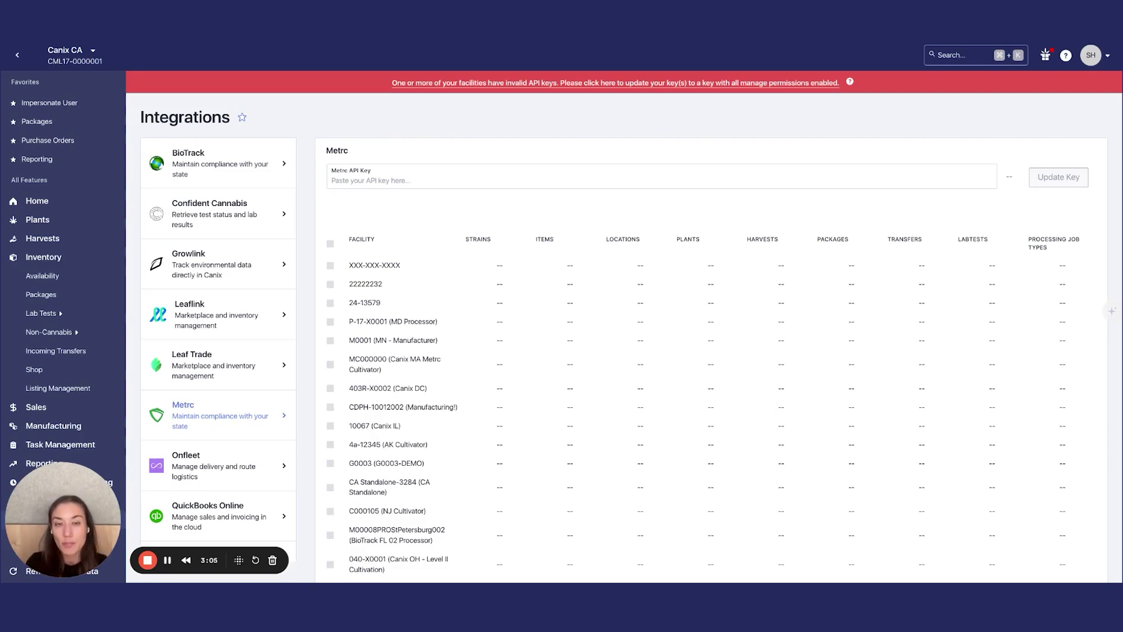
Open the BioTrack integration settings and look through the available integrations and the Help Center's integration articles.
left_click(222, 180)
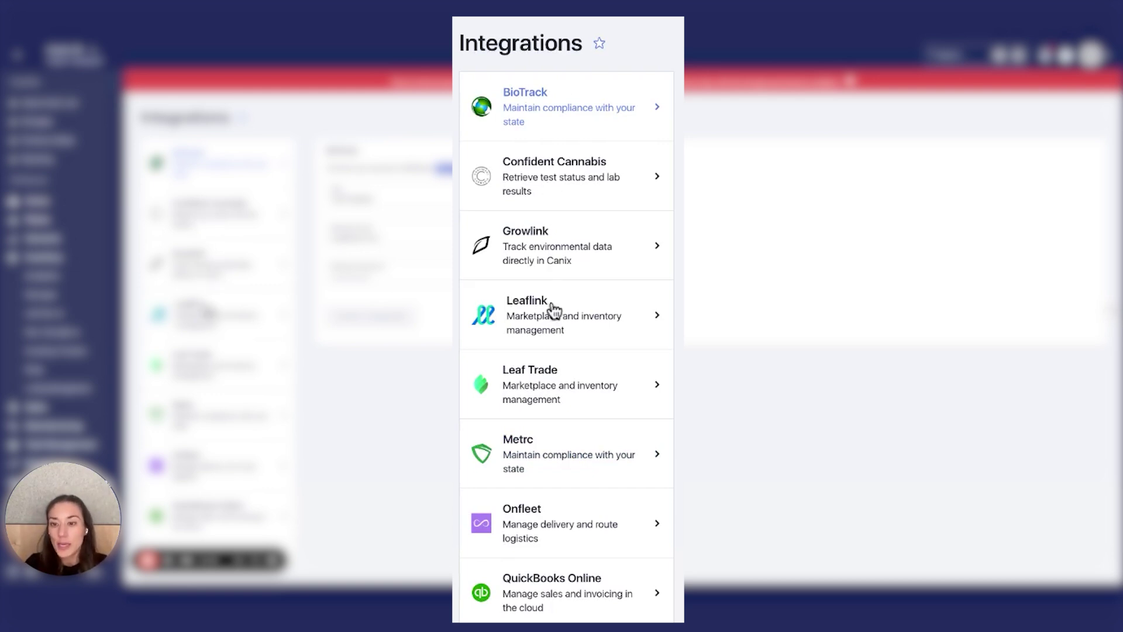
scroll(554, 313, "down", 2)
scroll(550, 388, "down", 1)
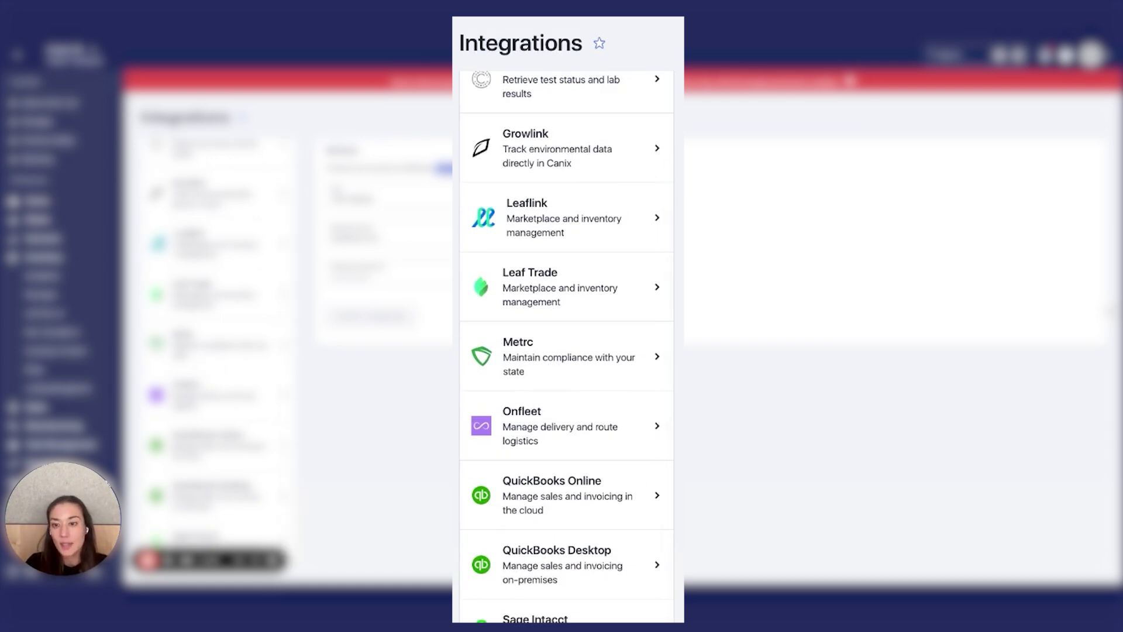
scroll(572, 471, "down", 2)
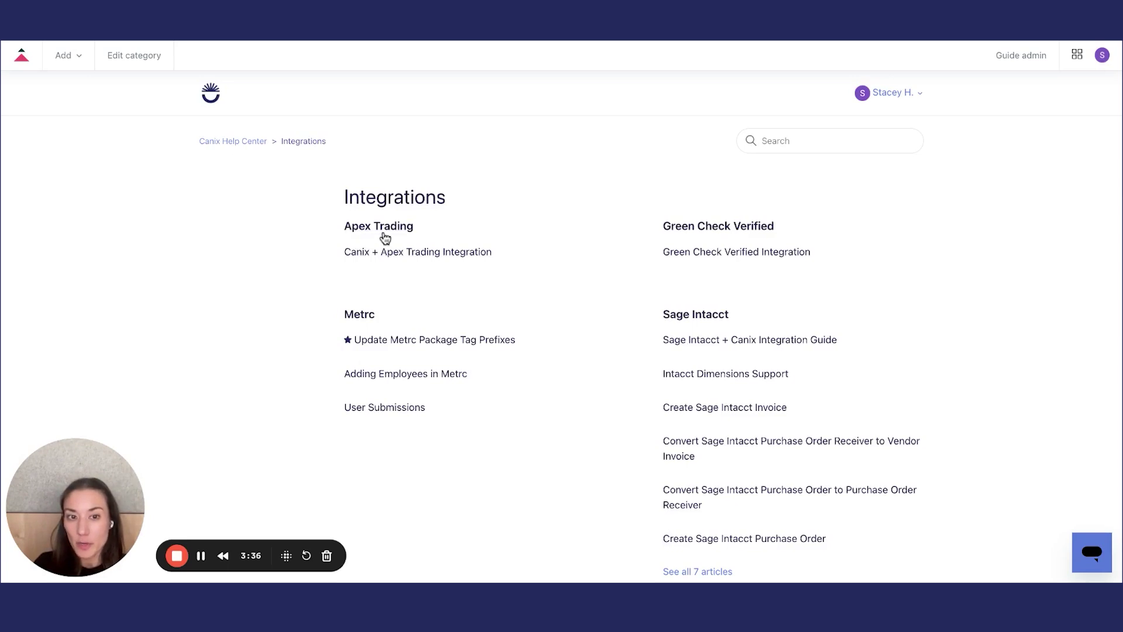
scroll(760, 229, "down", 10)
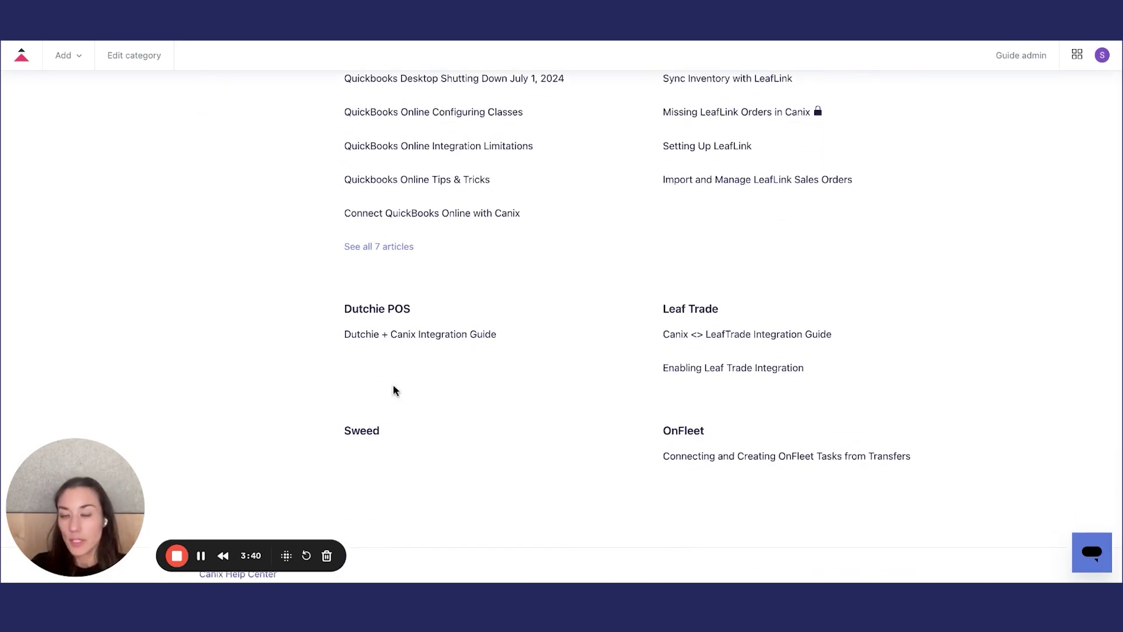
Switch to the Canix API documentation and expand the POST /sales_orders endpoint to examine its request body.
key("ctrl+Tab")
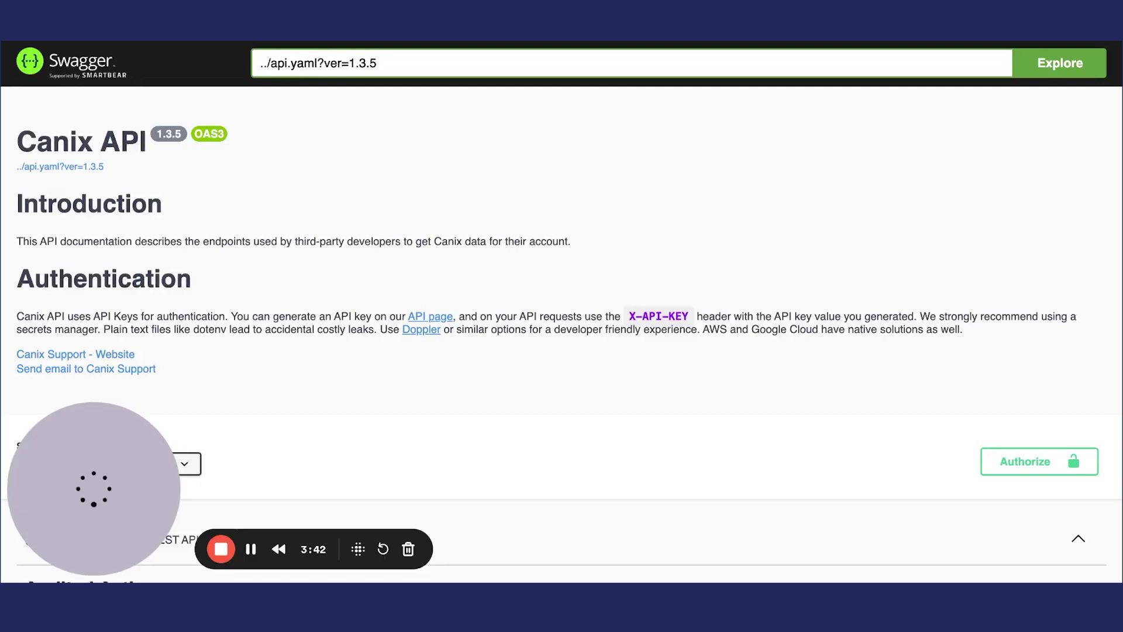
scroll(616, 228, "down", 4)
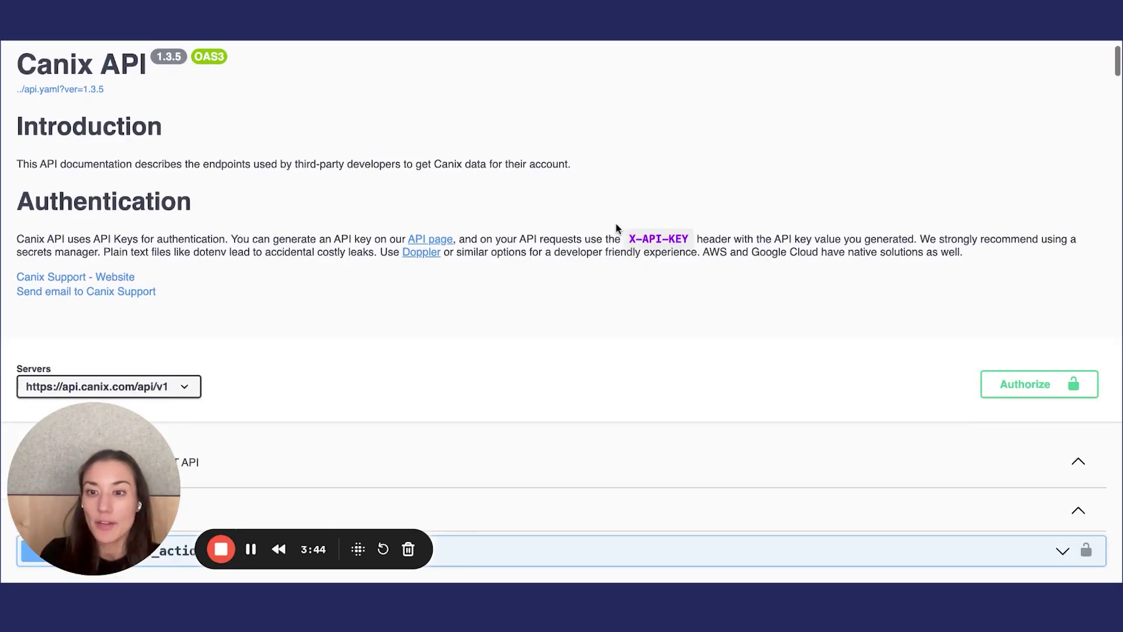
scroll(616, 228, "down", 5)
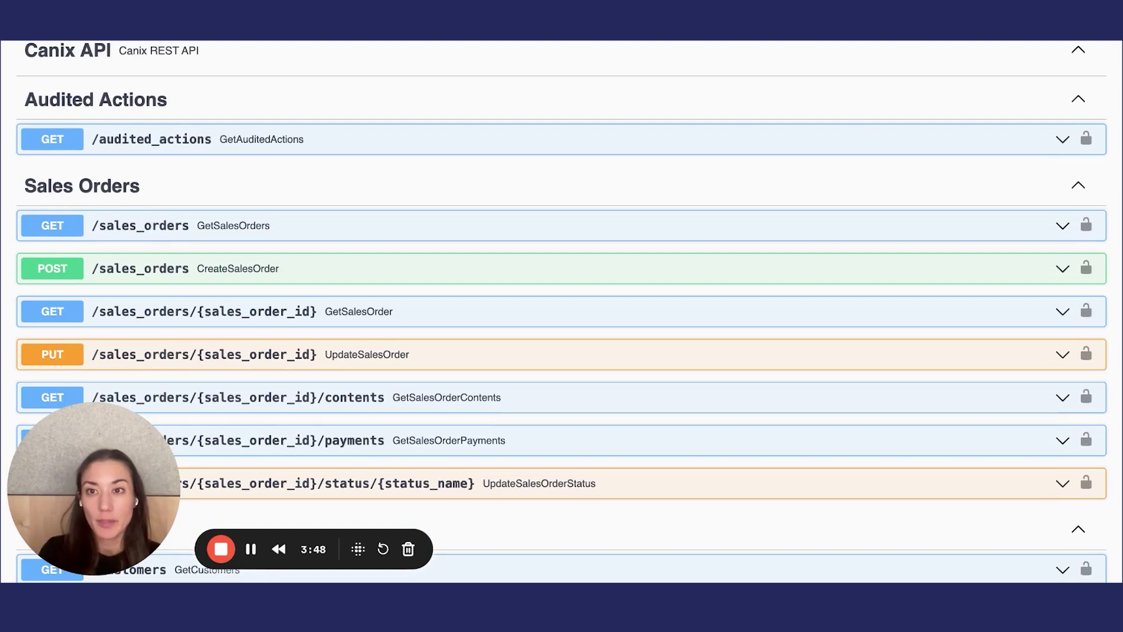
left_click(625, 267)
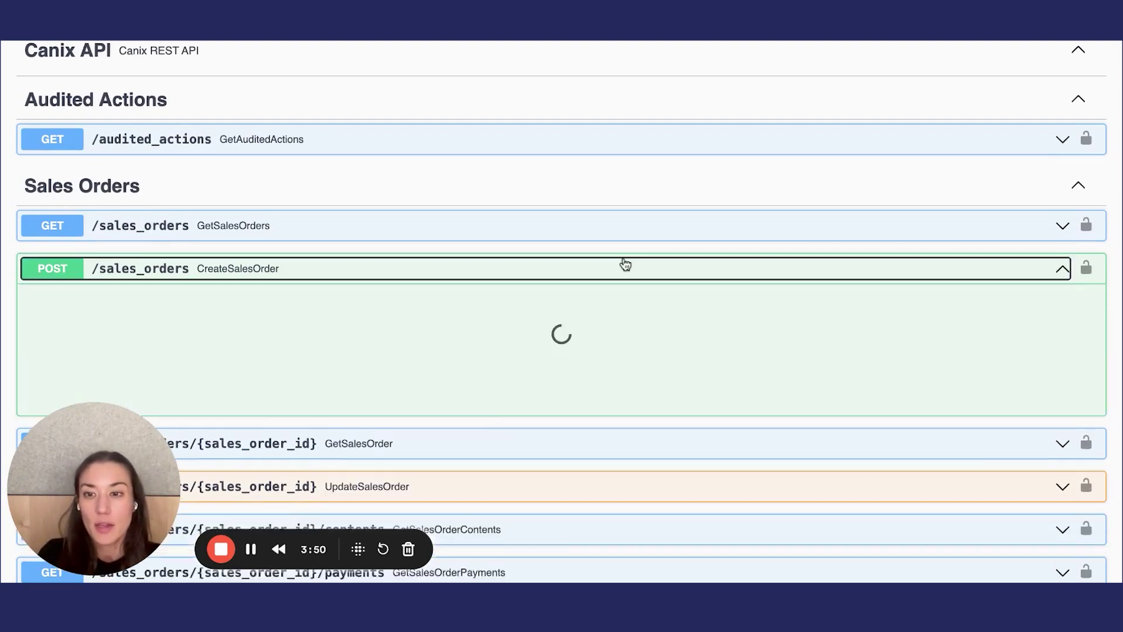
scroll(625, 265, "down", 2)
scroll(623, 264, "down", 1)
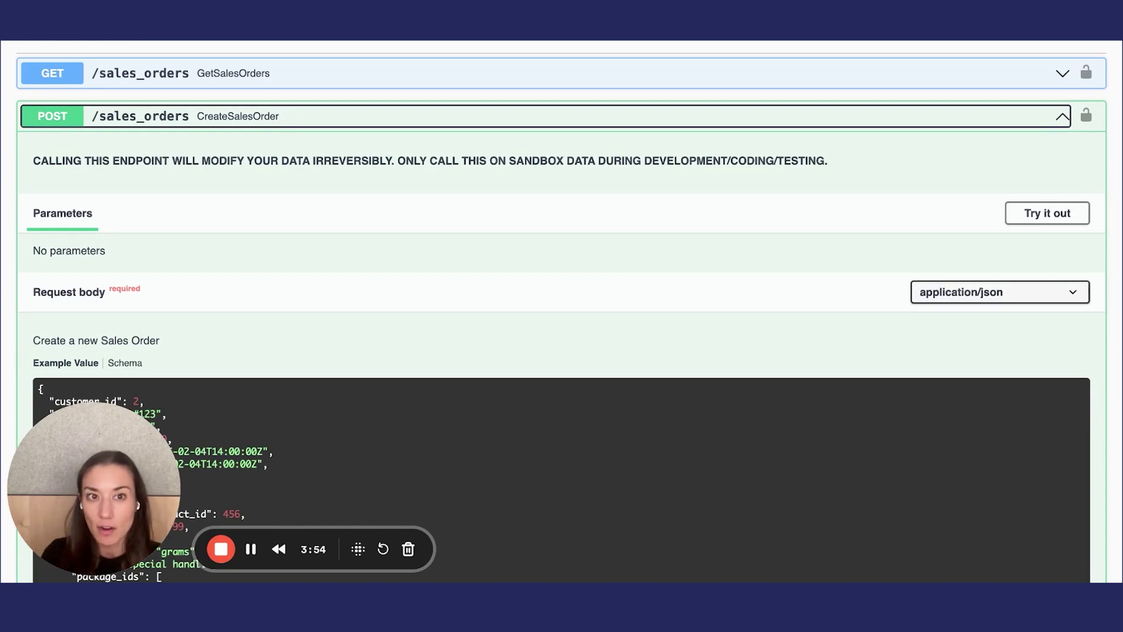
scroll(623, 264, "down", 2)
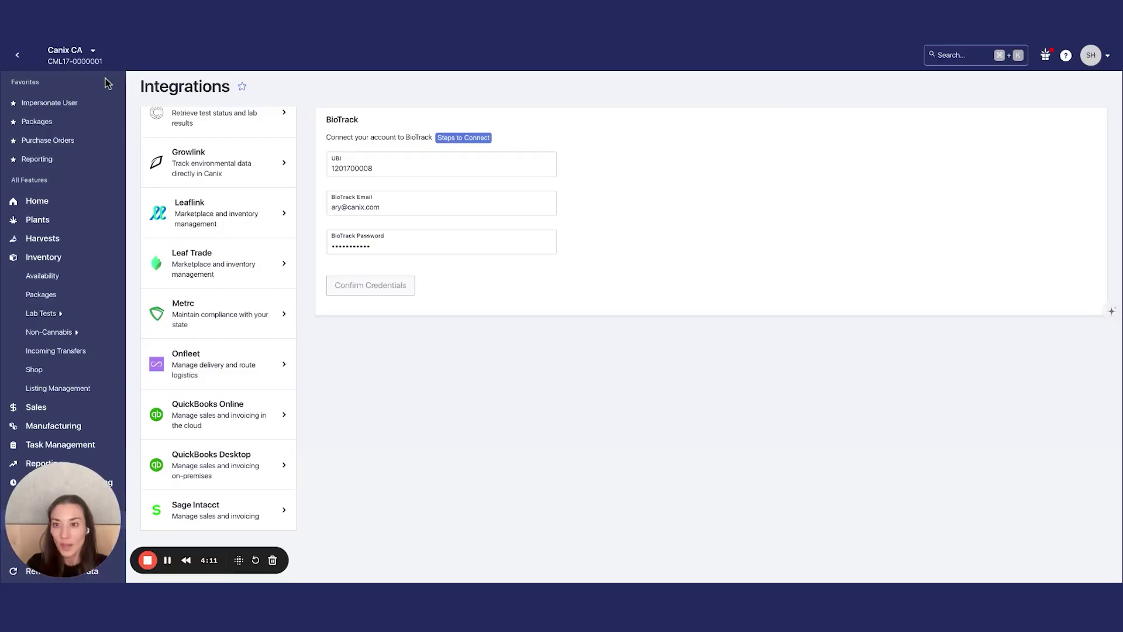
Look through the list of facilities available for the account and close it without switching facility.
left_click(93, 55)
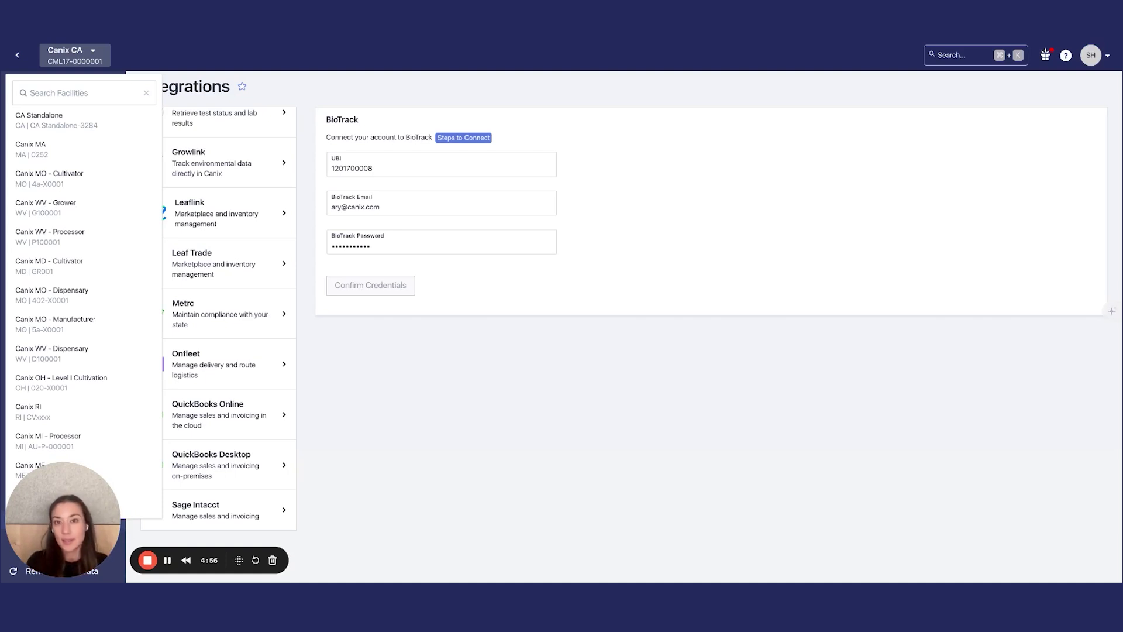
scroll(76, 305, "down", 10)
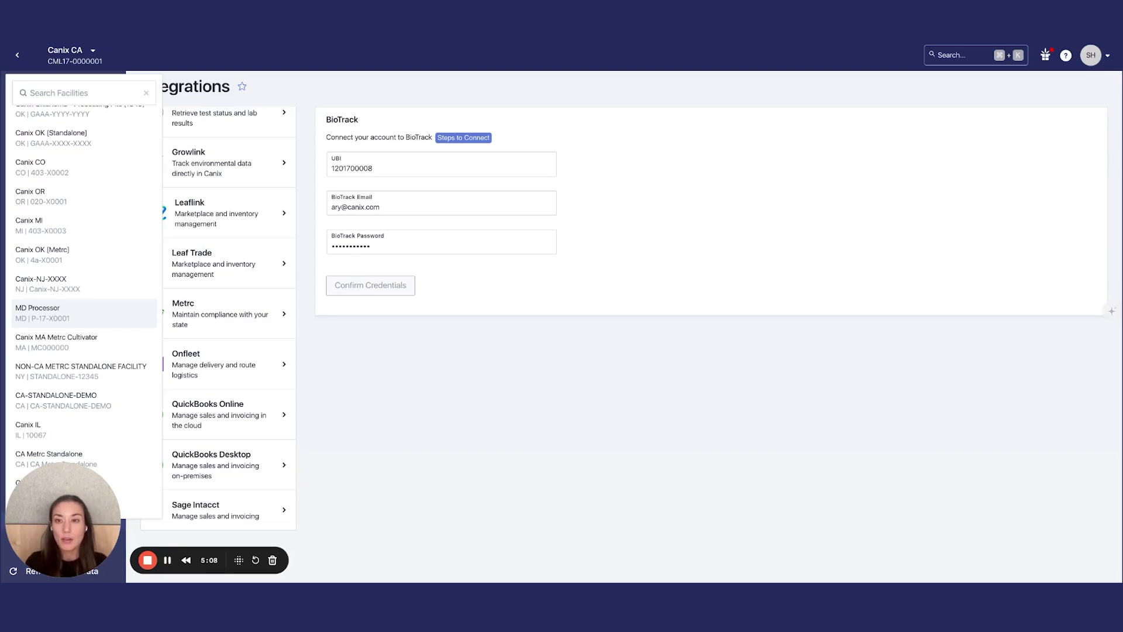
left_click(426, 400)
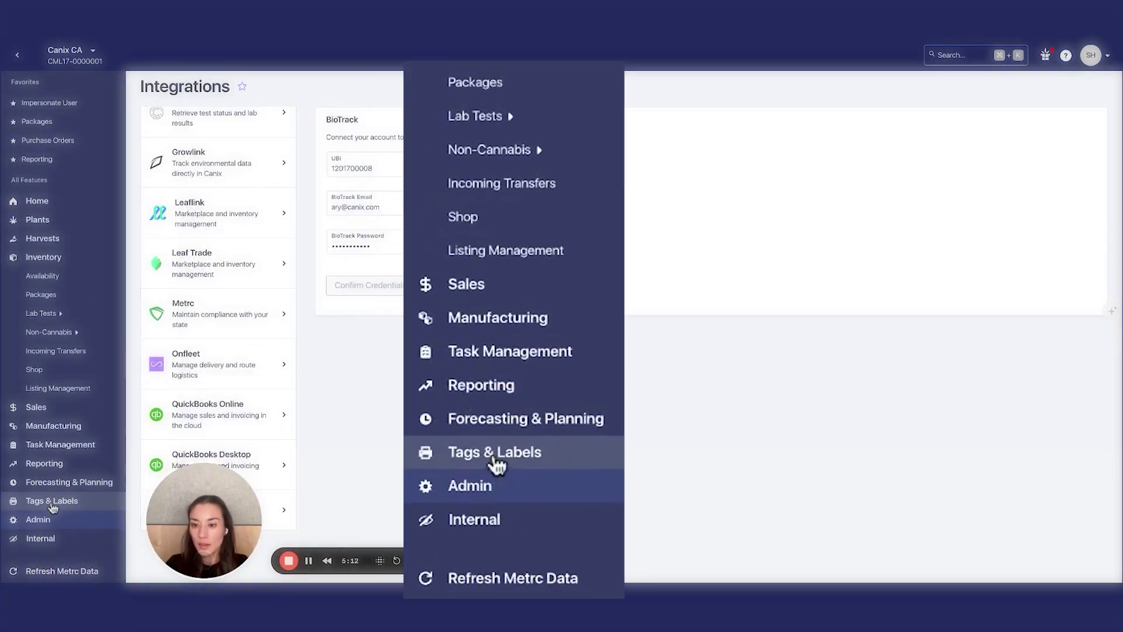
Open the Full Access group from the Admin section's User Permission Groups to view its action permissions.
left_click(47, 519)
scroll(535, 506, "down", 2)
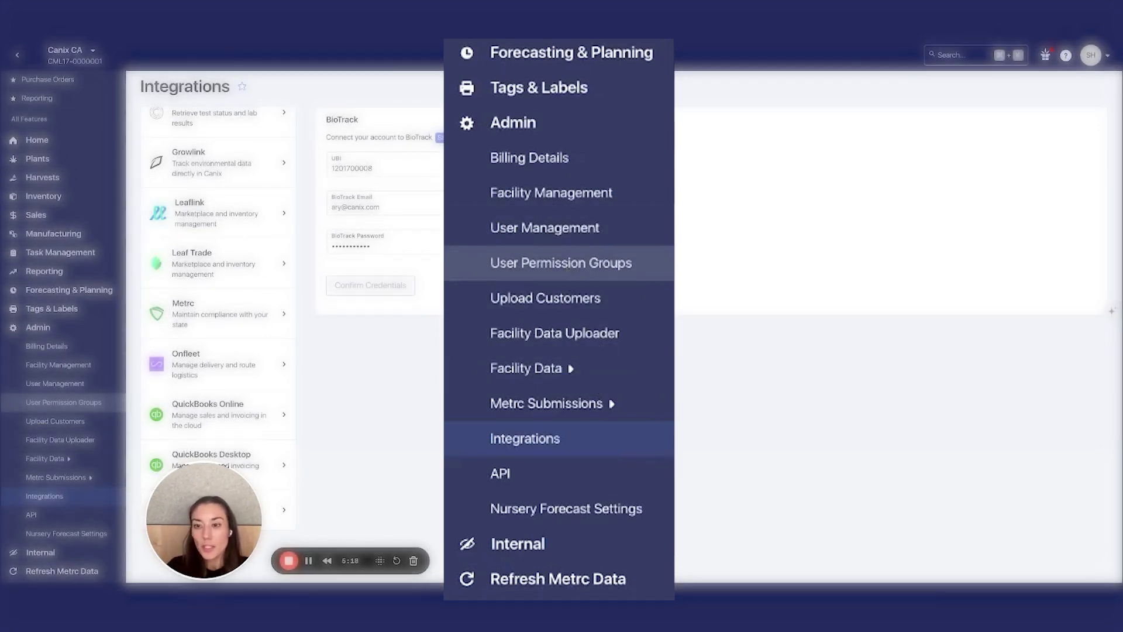
left_click(69, 410)
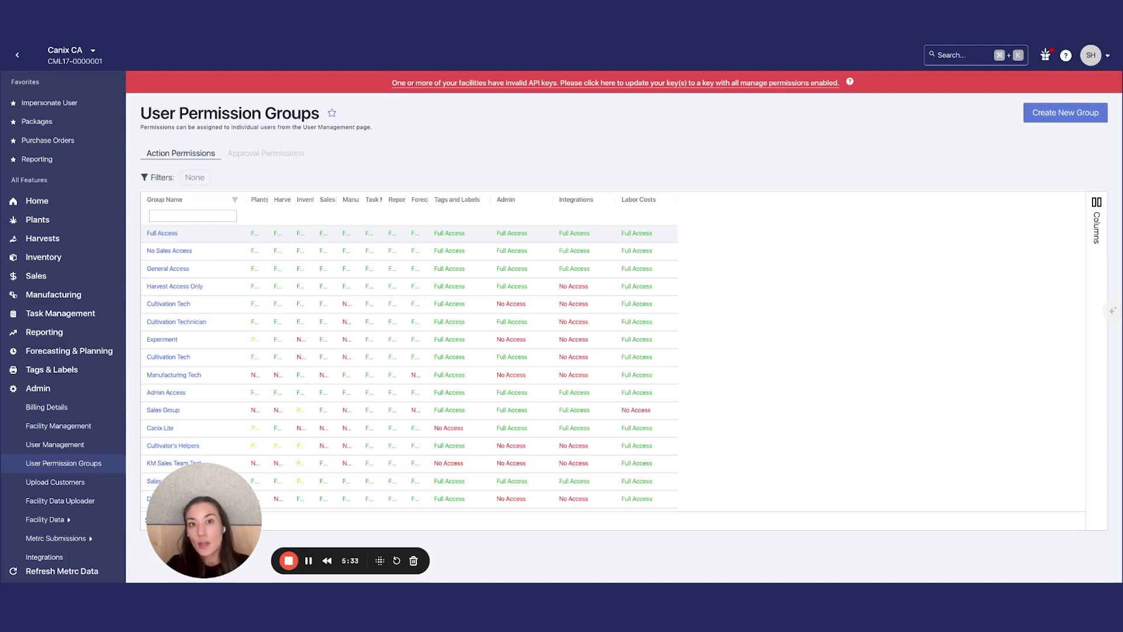
left_click(156, 232)
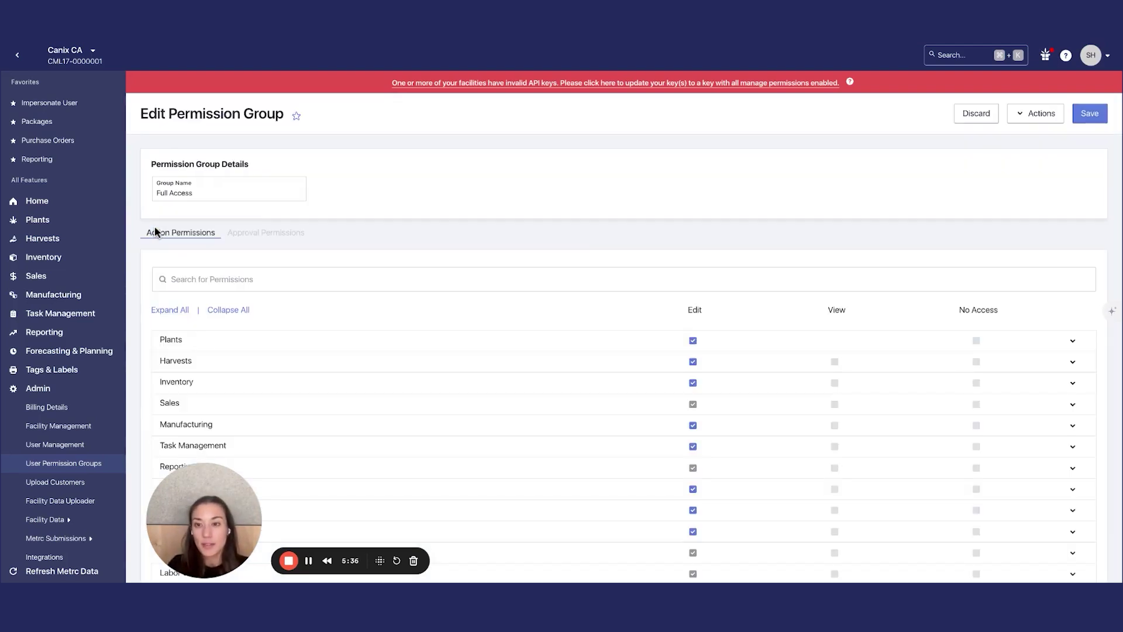
Expand the Plants, Inventory and Harvests categories of the Full Access group to examine their action permissions.
left_click(246, 339)
scroll(219, 246, "down", 2)
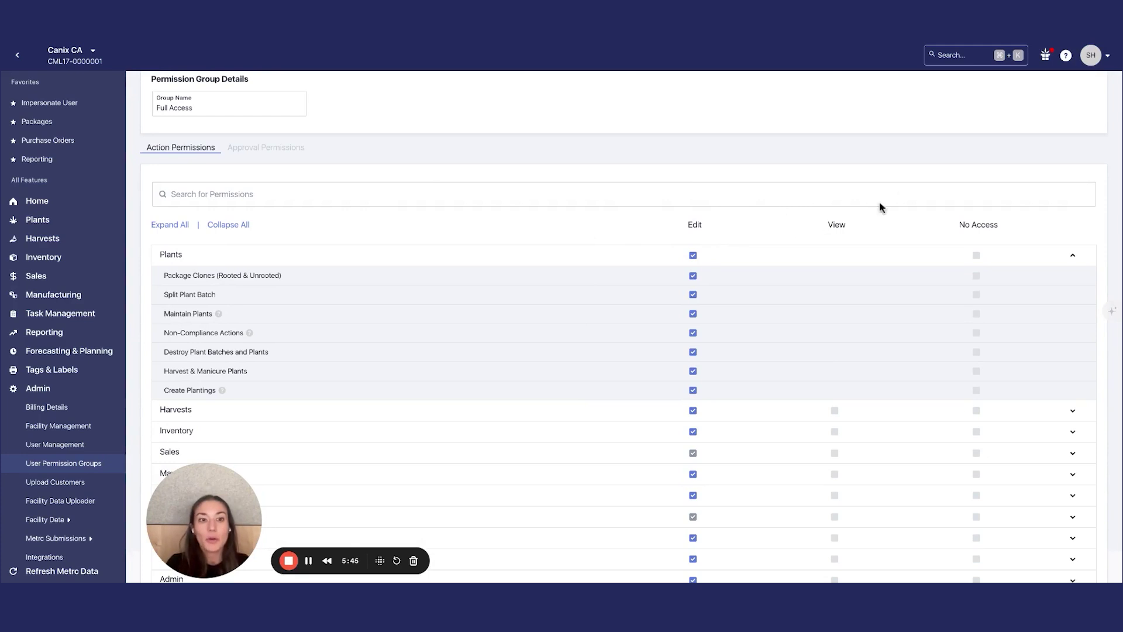
scroll(643, 369, "down", 2)
left_click(567, 362)
scroll(559, 327, "down", 2)
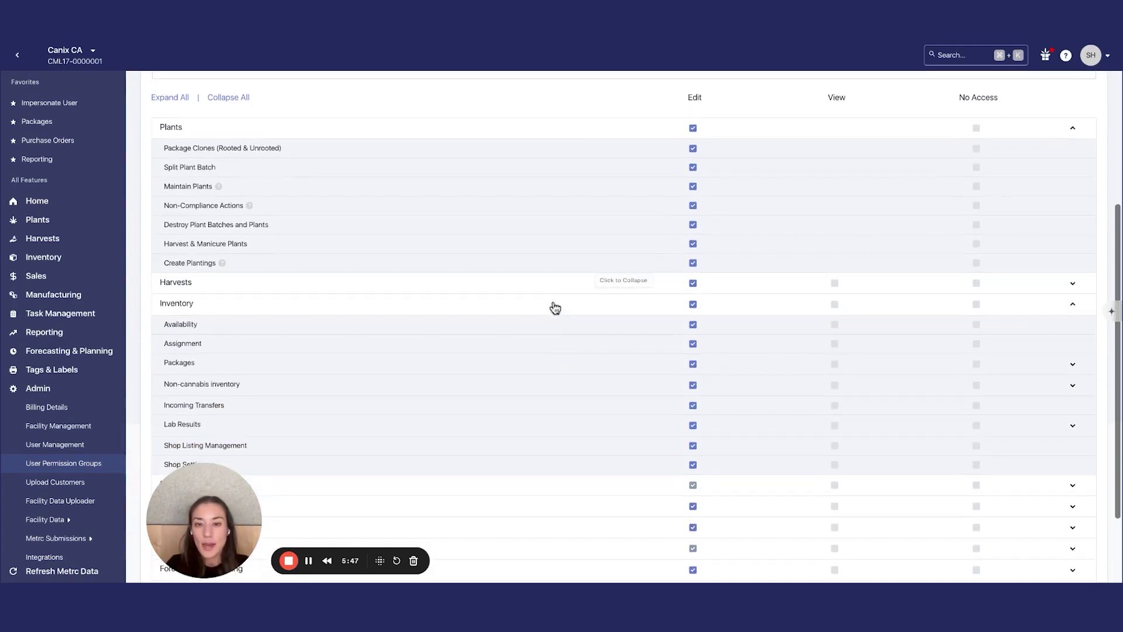
left_click(551, 281)
scroll(549, 333, "down", 3)
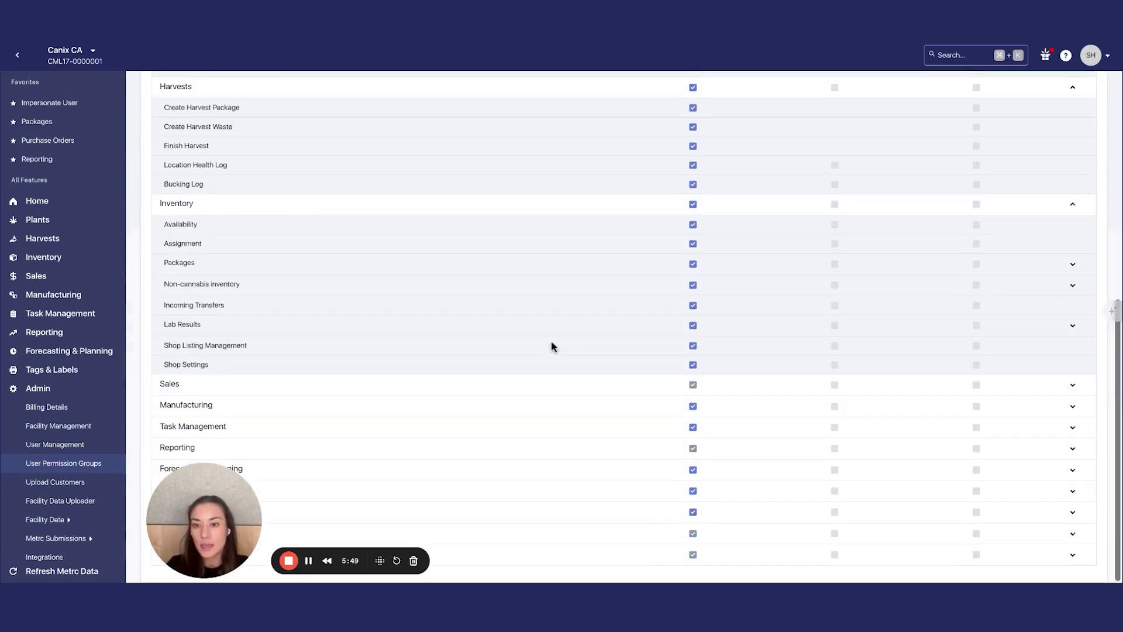
Expand the Sales, Manufacturing, Task Management and Reporting categories to examine the group's remaining action permissions.
left_click(547, 414)
left_click(541, 387)
scroll(538, 391, "down", 3)
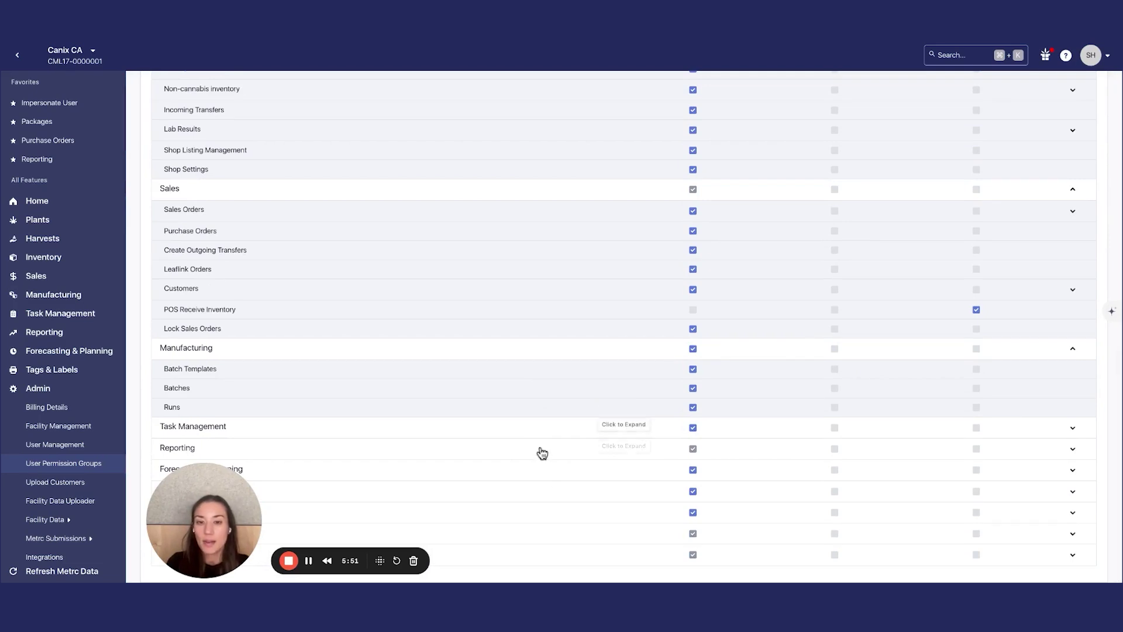
left_click(542, 453)
left_click(531, 433)
scroll(532, 433, "down", 4)
left_click(508, 497)
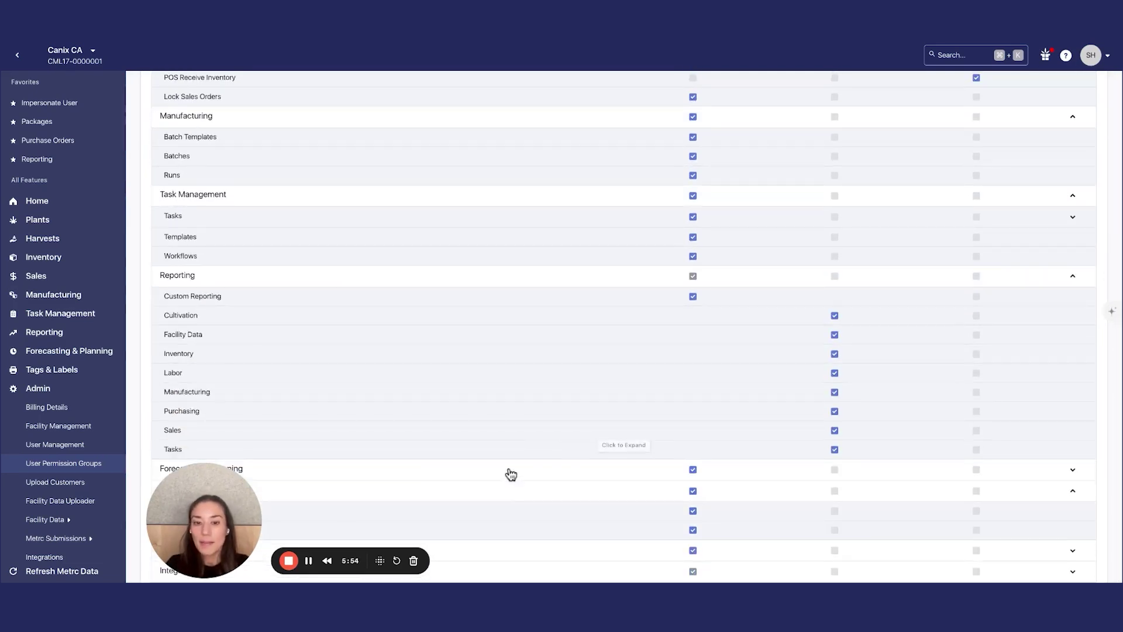
Examine the Full Access group's approval permissions for Plant Batches and Plants.
scroll(511, 475, "up", 15)
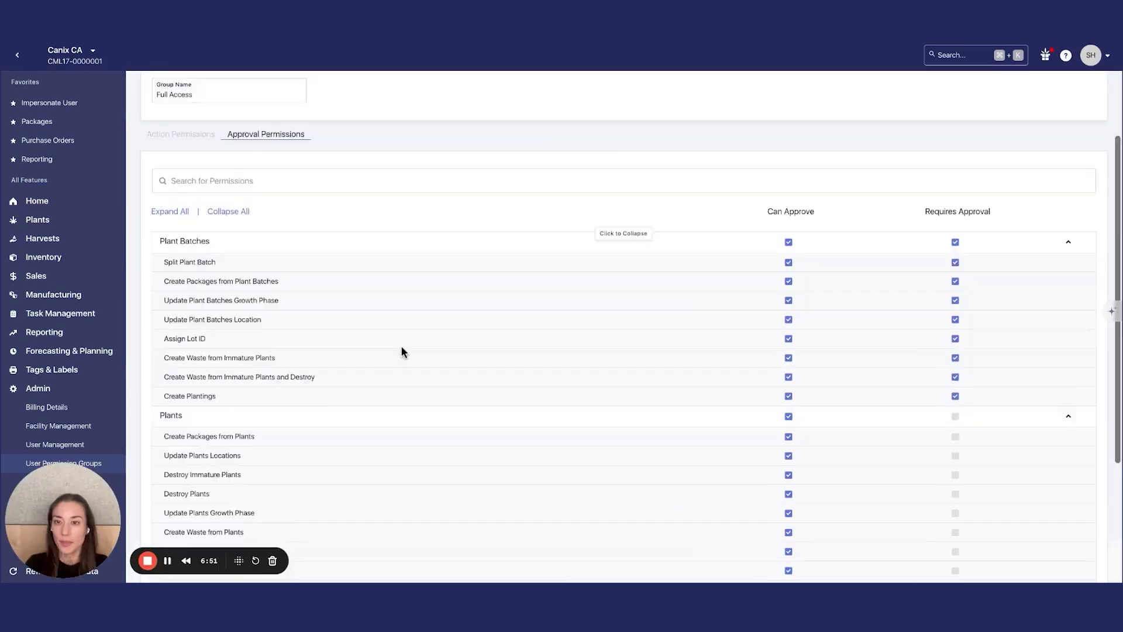
scroll(401, 346, "down", 1)
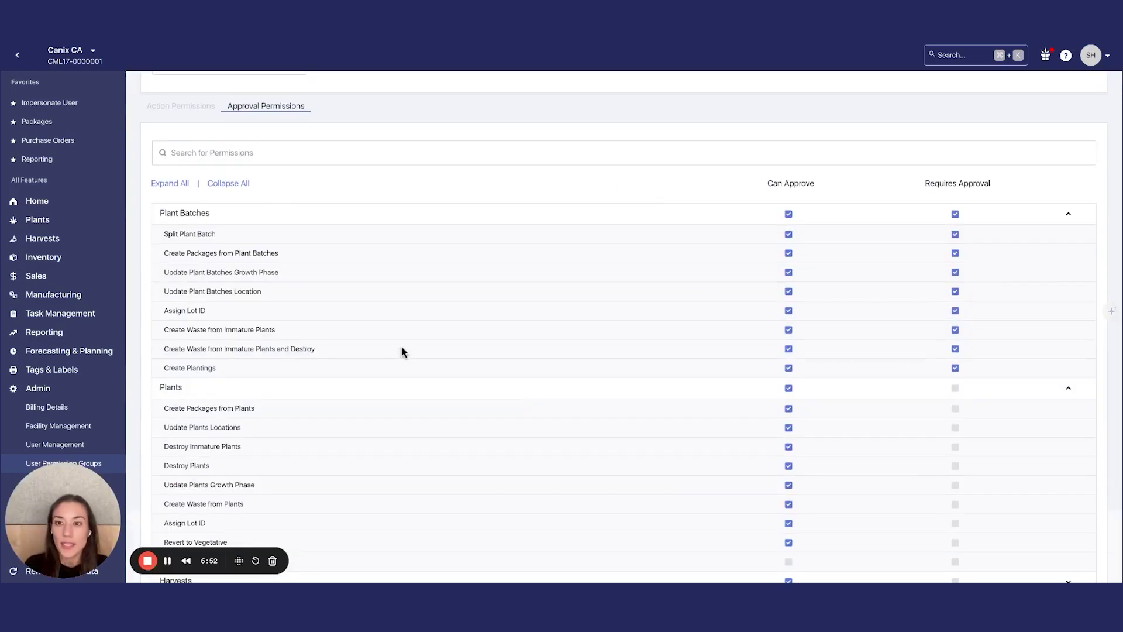
scroll(623, 327, "up", 1)
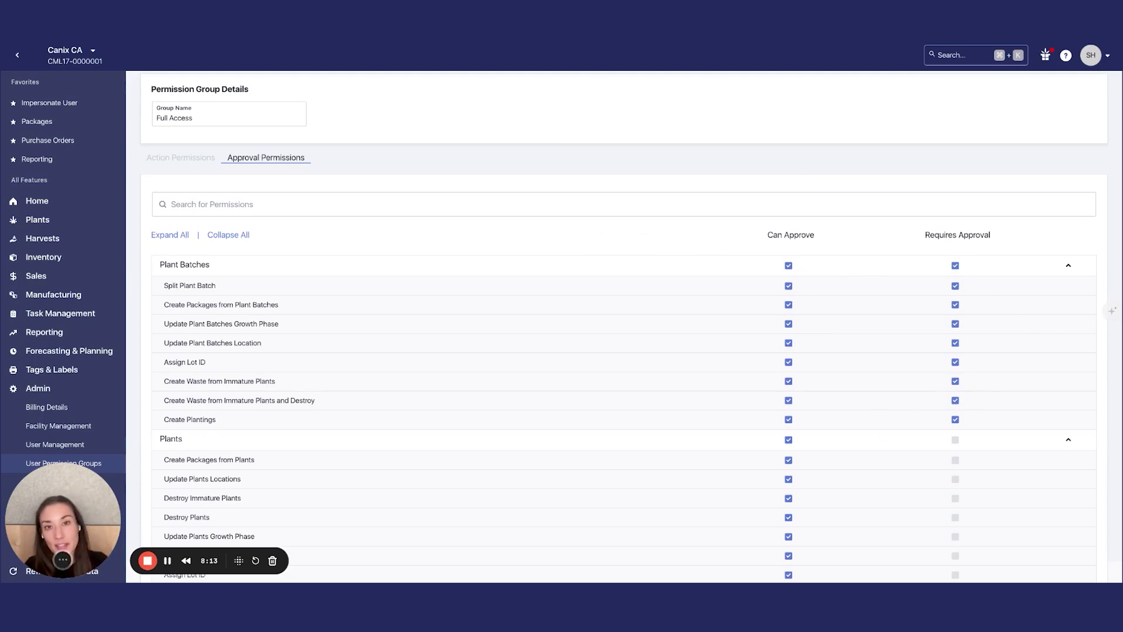
left_click_drag(63, 520, 278, 520)
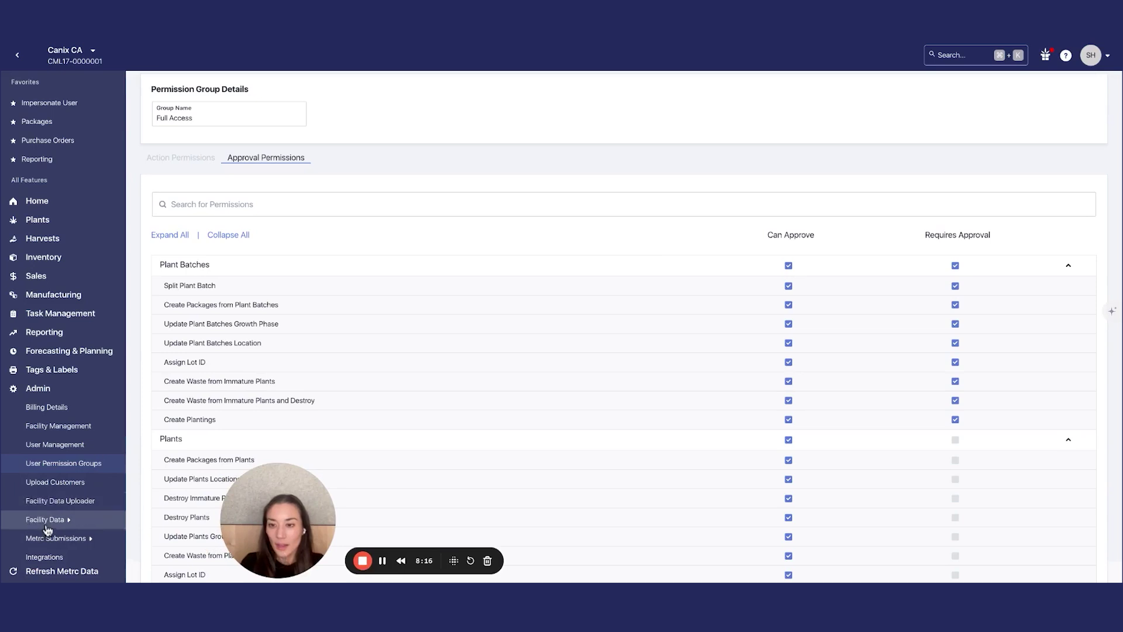
Open the Metrc submissions pending approval and view the details of the Create Plant Batch From Mother Undergraduate Blades submission.
mouse_move(59, 542)
scroll(72, 477, "down", 1)
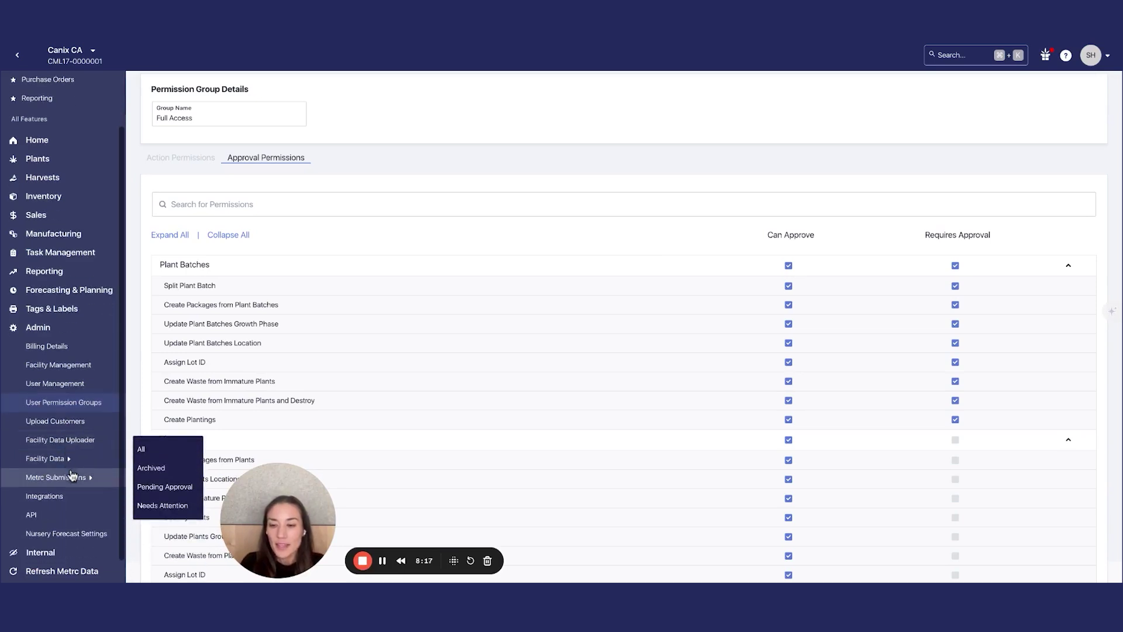
left_click(165, 486)
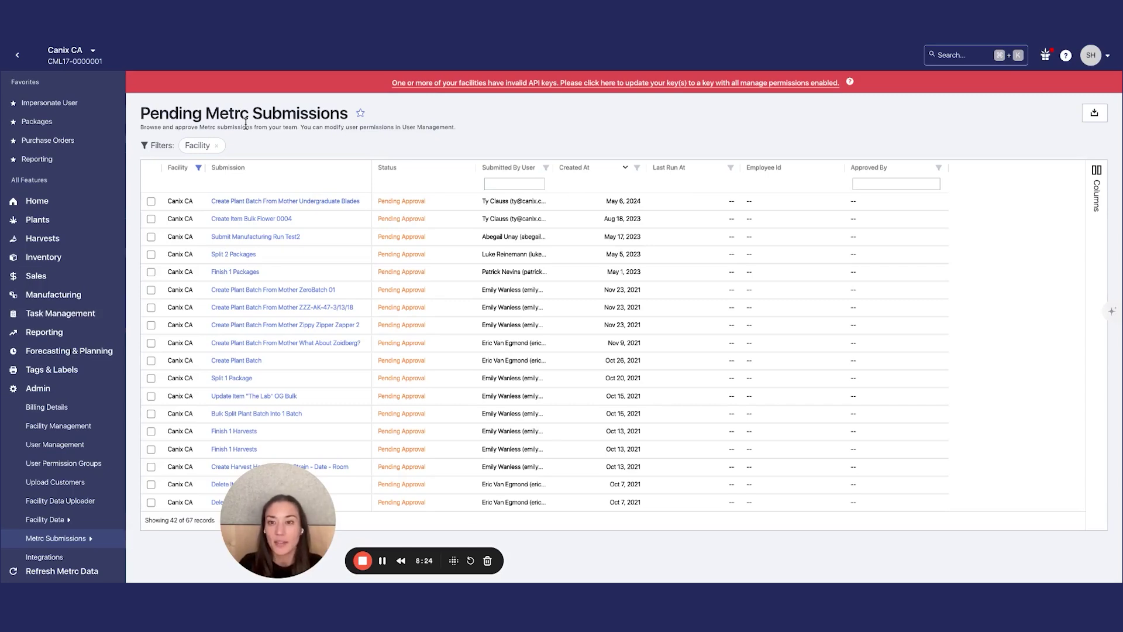
scroll(301, 258, "down", 2)
scroll(301, 258, "up", 2)
left_click(290, 205)
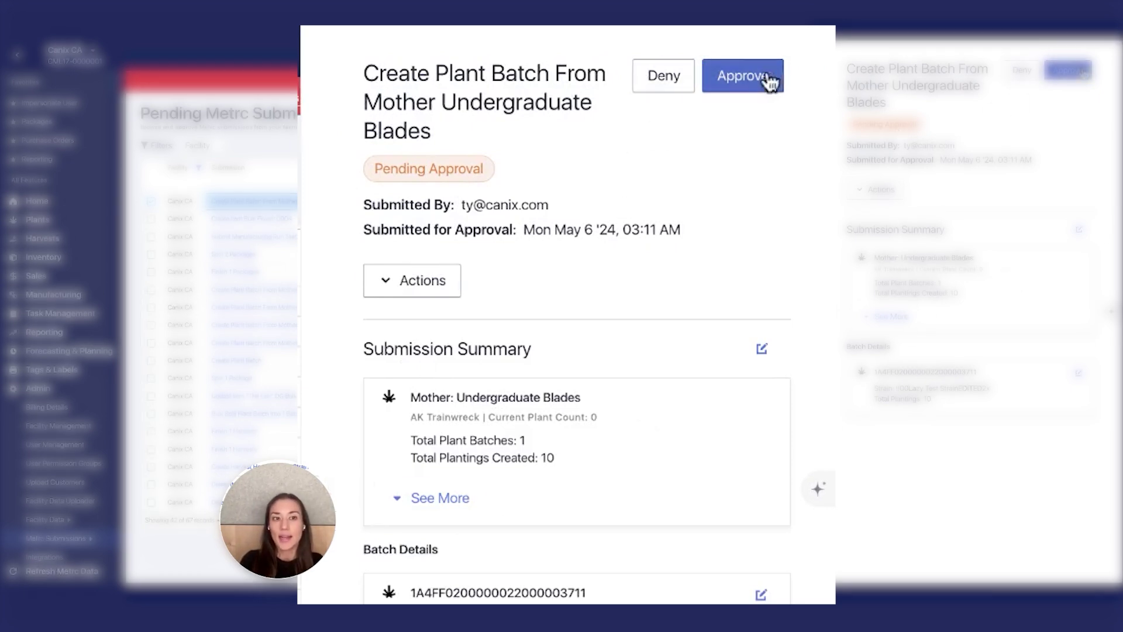
Open the list of all Metrc submissions, followed by the active Locations in the facility data.
mouse_move(78, 545)
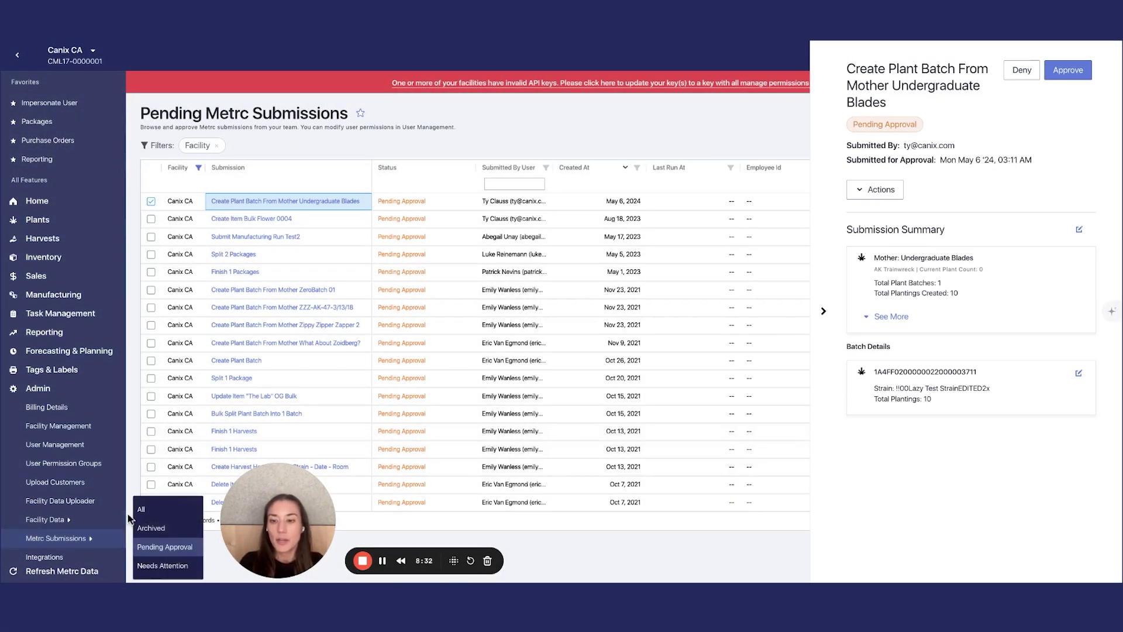
left_click(144, 505)
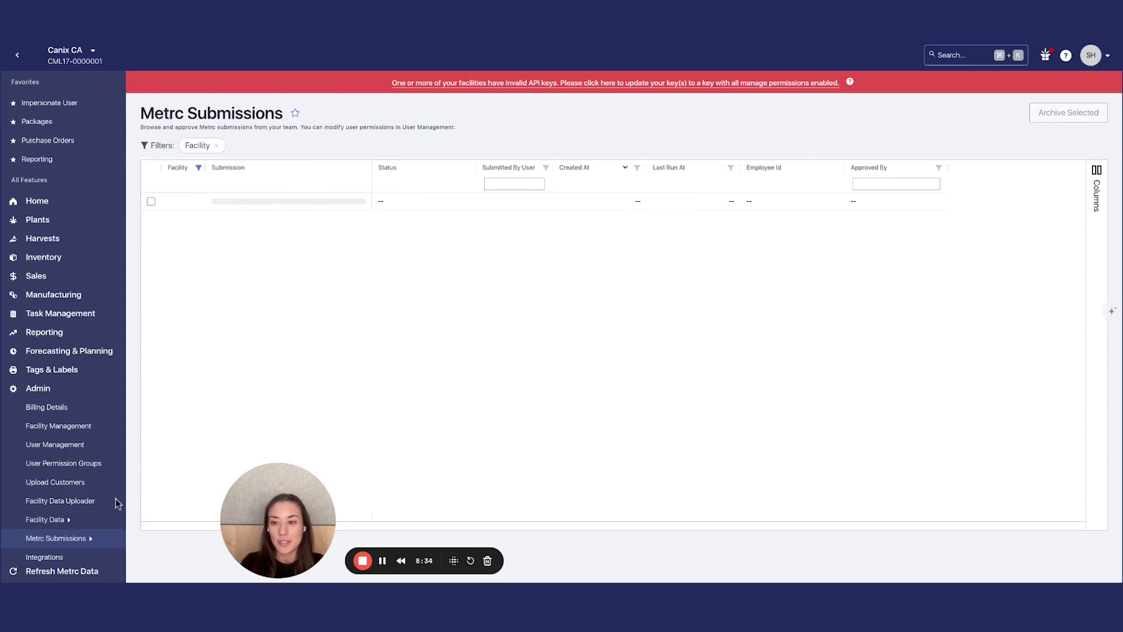
scroll(78, 501, "down", 2)
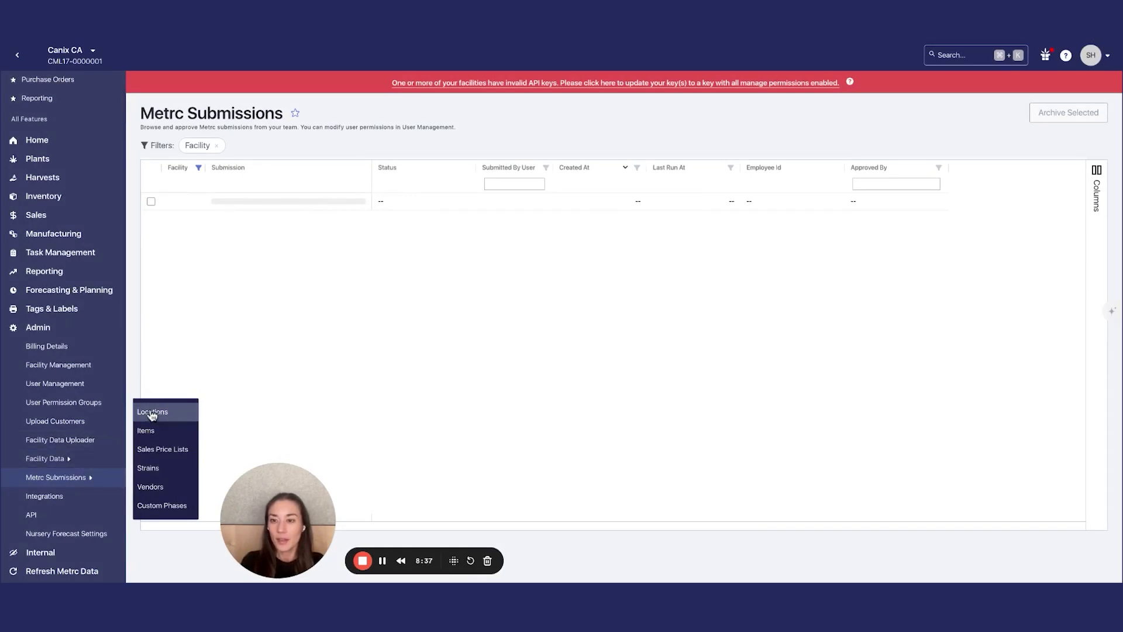
left_click(179, 412)
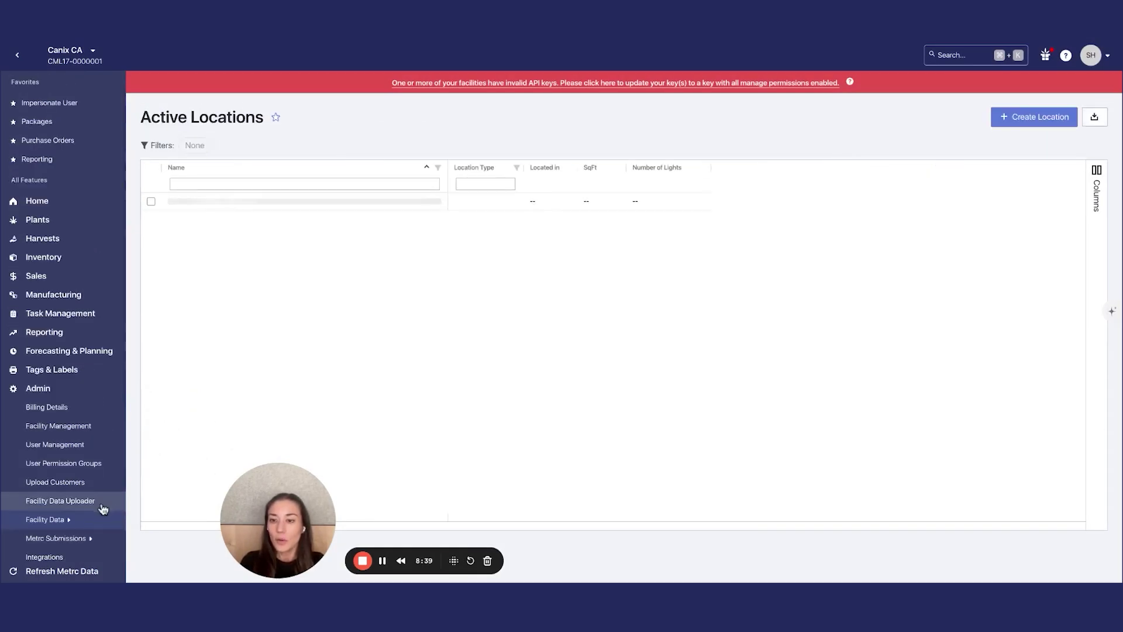
Open the facility data's Items list and view the item profile of 1g Variety Prerolls.
left_click(53, 520)
left_click(146, 490)
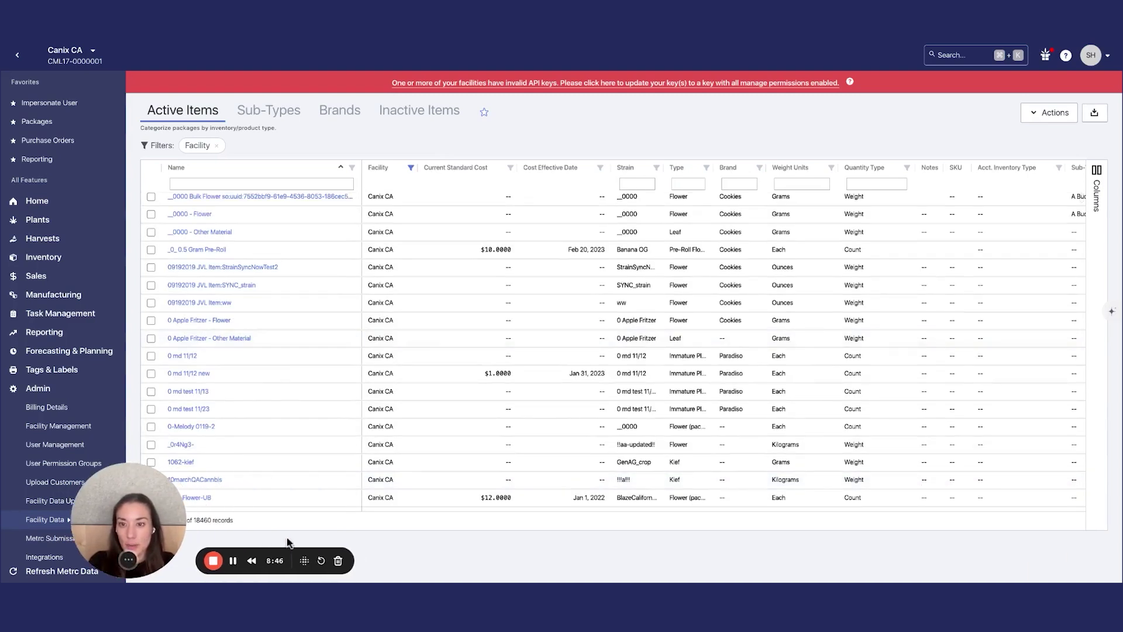
scroll(333, 329, "down", 2)
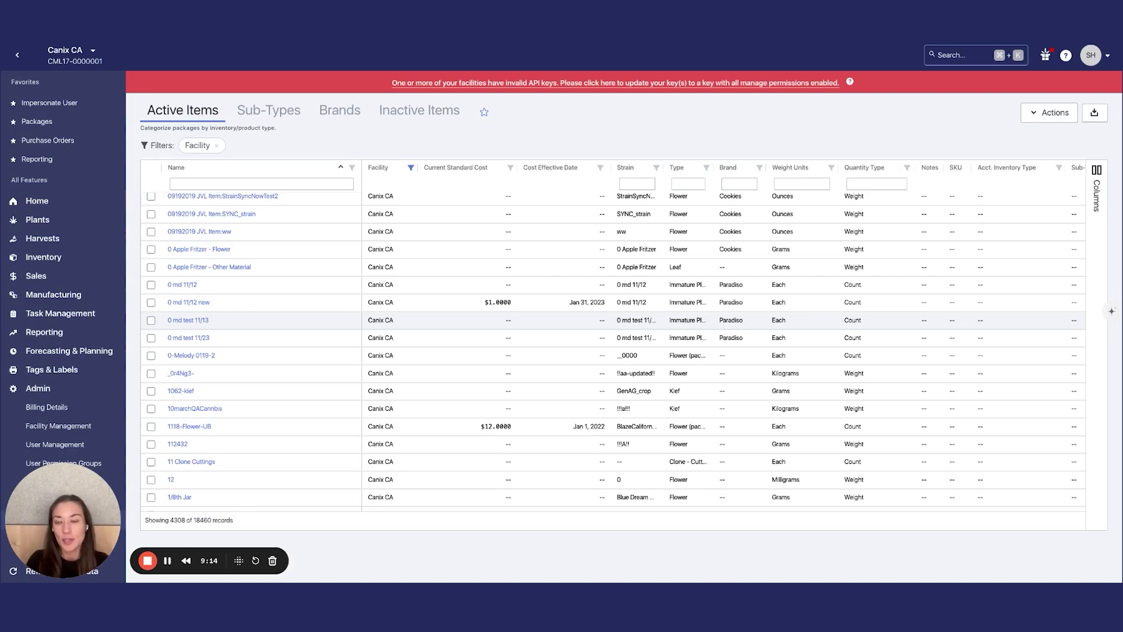
scroll(614, 322, "down", 10)
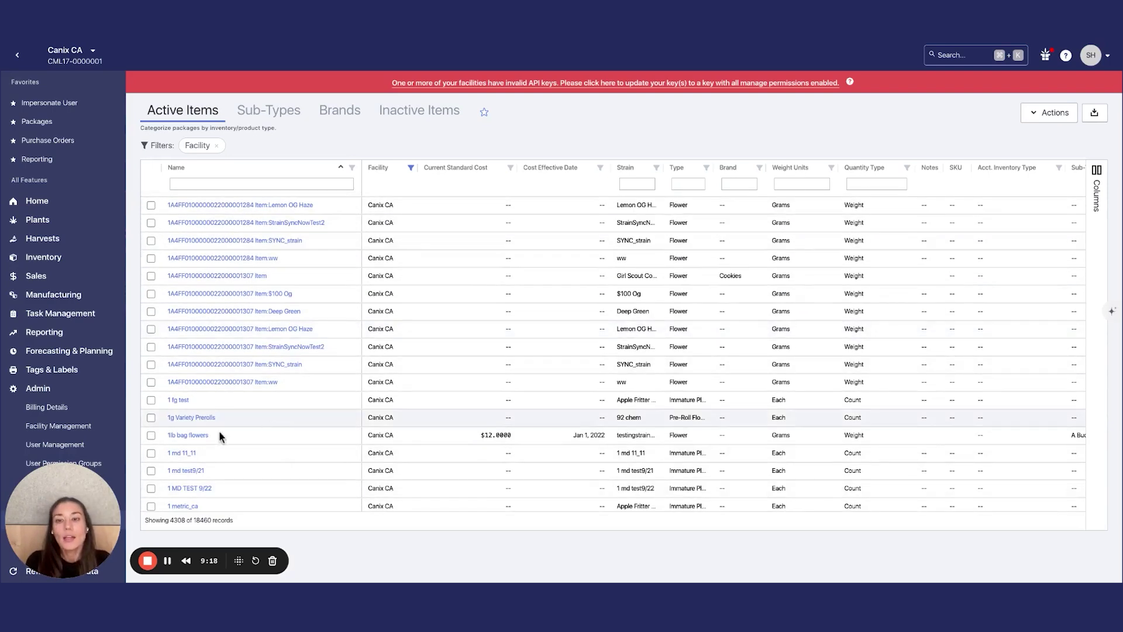
left_click(192, 417)
left_click(191, 417)
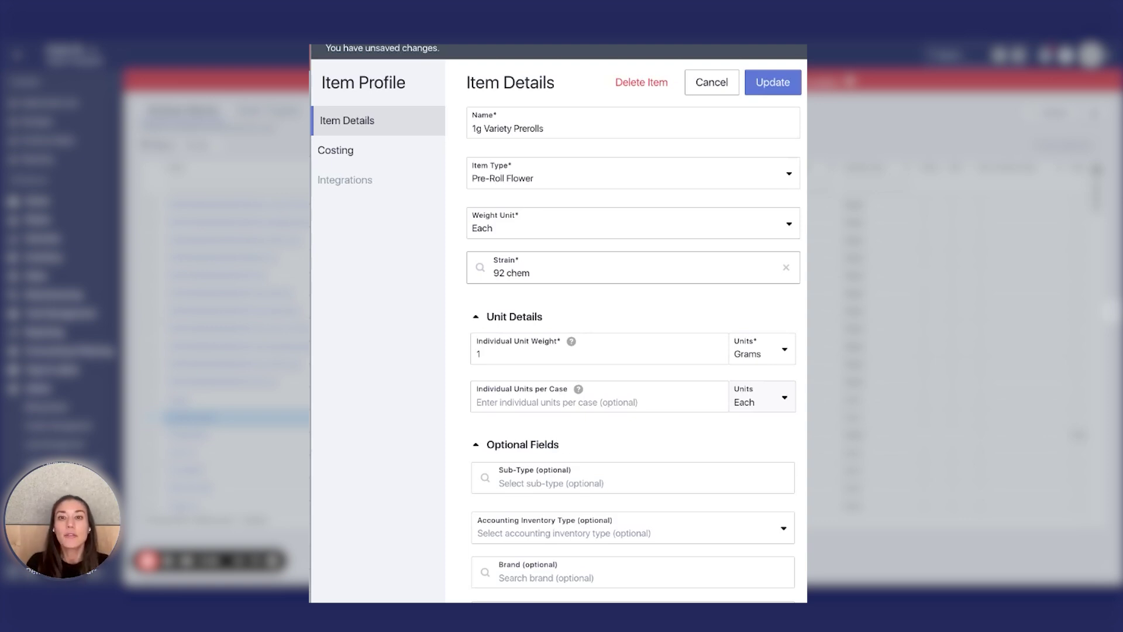
Review the unit details and optional fields of 1g Variety Prerolls, including the available sub-types, without choosing one.
scroll(533, 227, "down", 1)
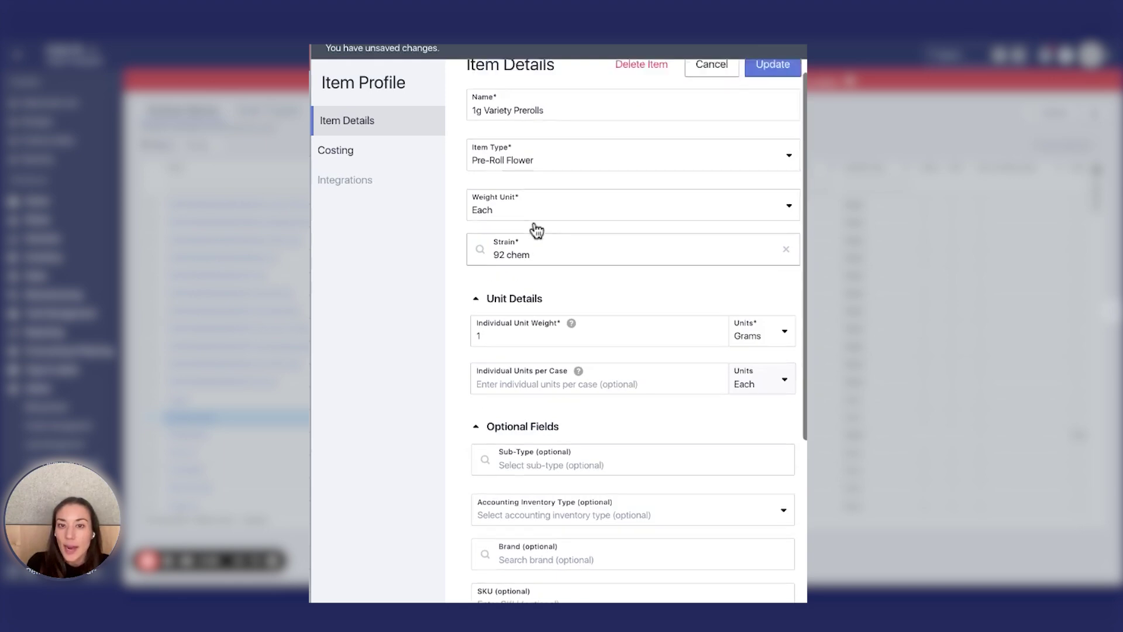
scroll(534, 226, "up", 1)
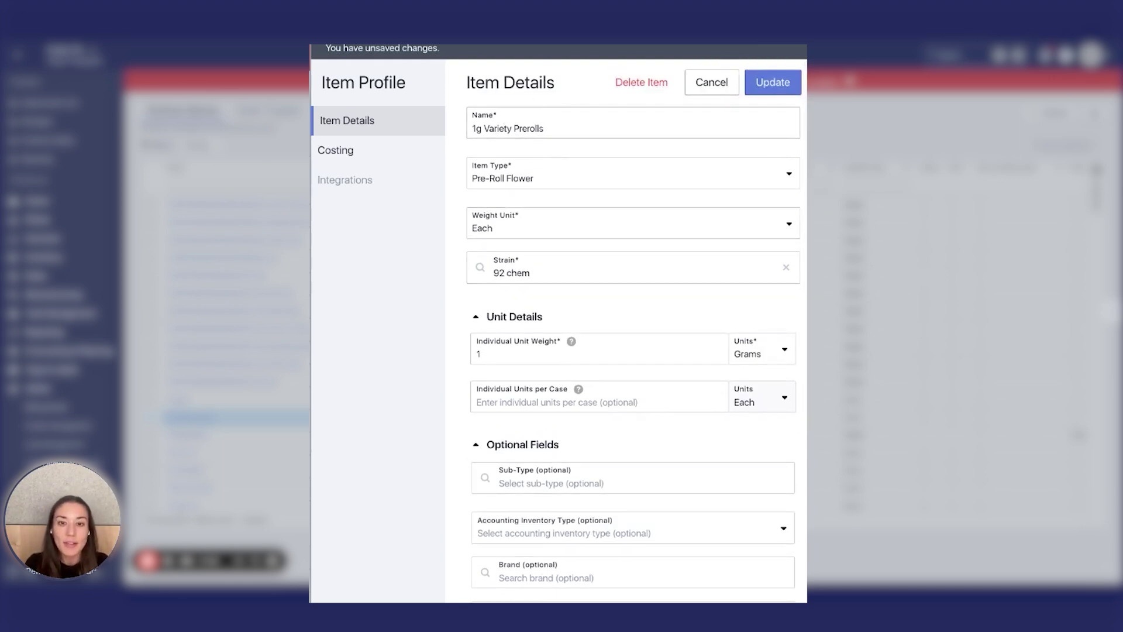
scroll(581, 328, "down", 2)
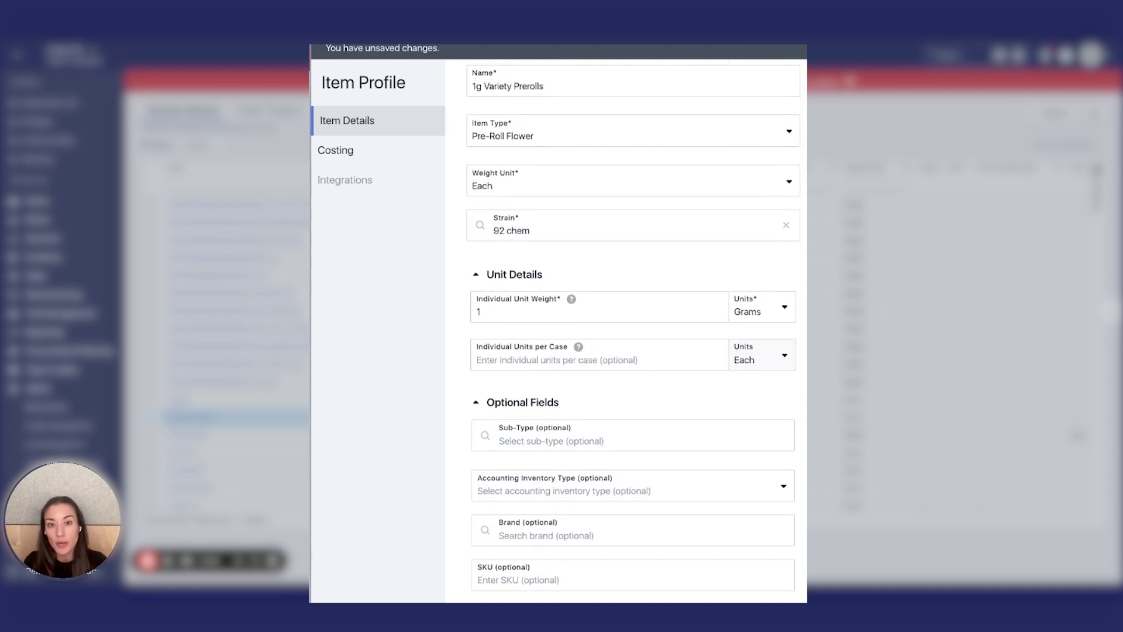
left_click(627, 366)
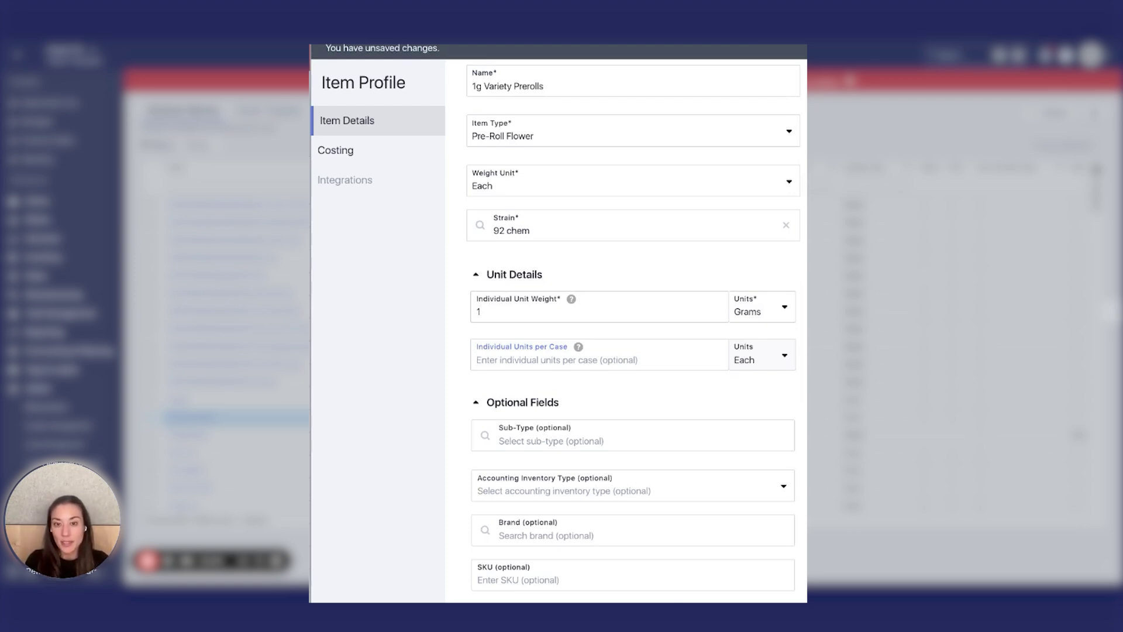
scroll(632, 351, "down", 2)
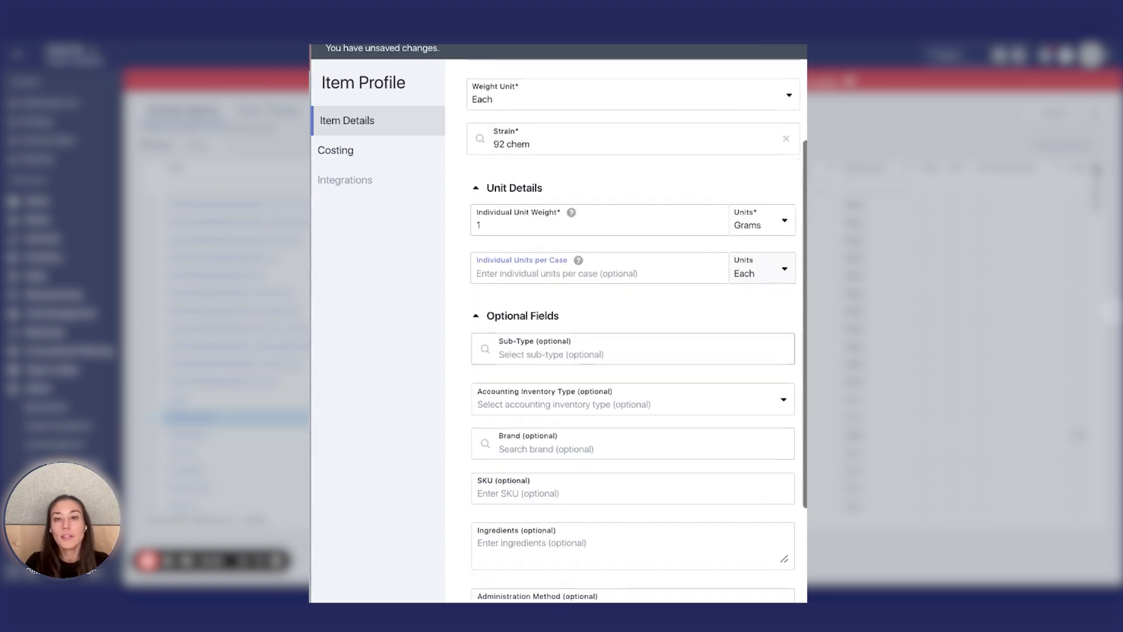
left_click(612, 346)
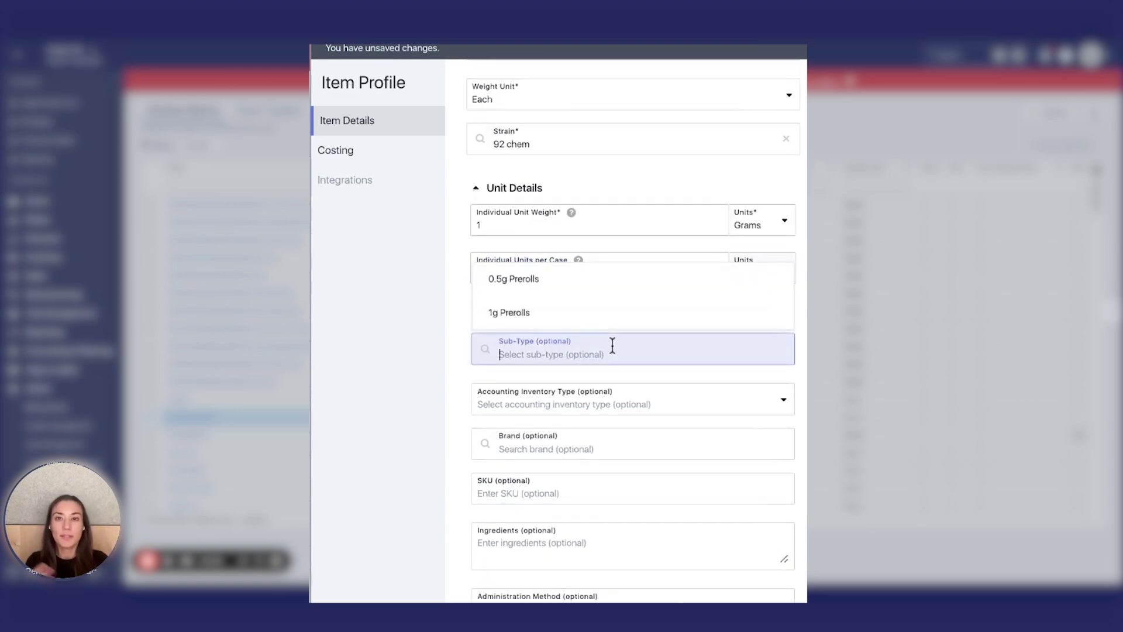
left_click(366, 465)
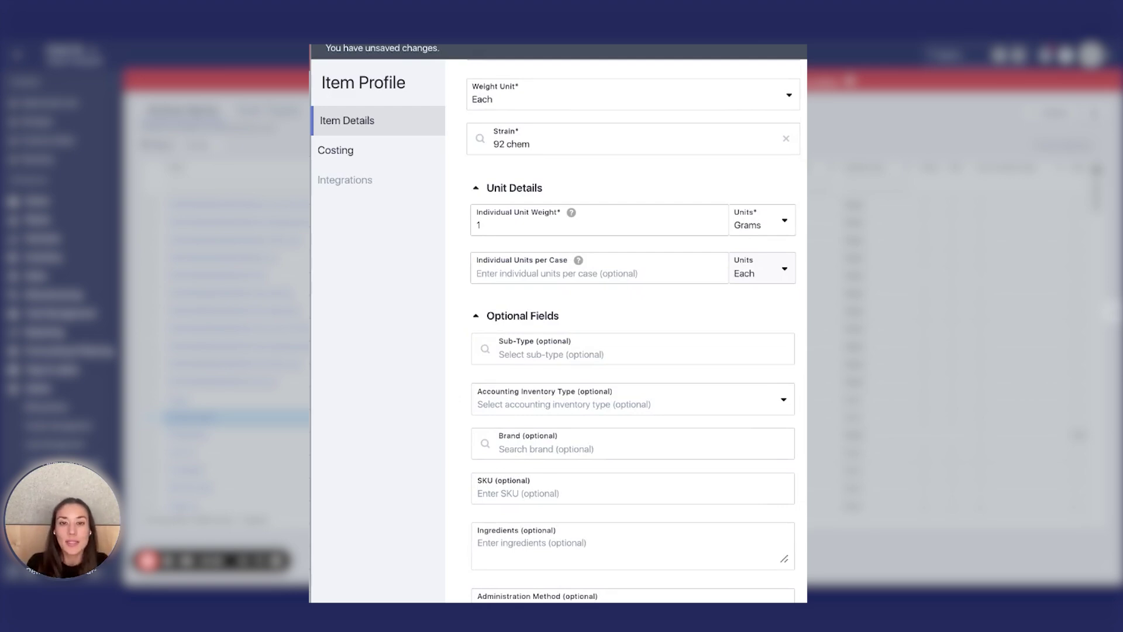
Look through the item types available for 1g Variety Prerolls and close the list without changing the type.
scroll(594, 263, "up", 3)
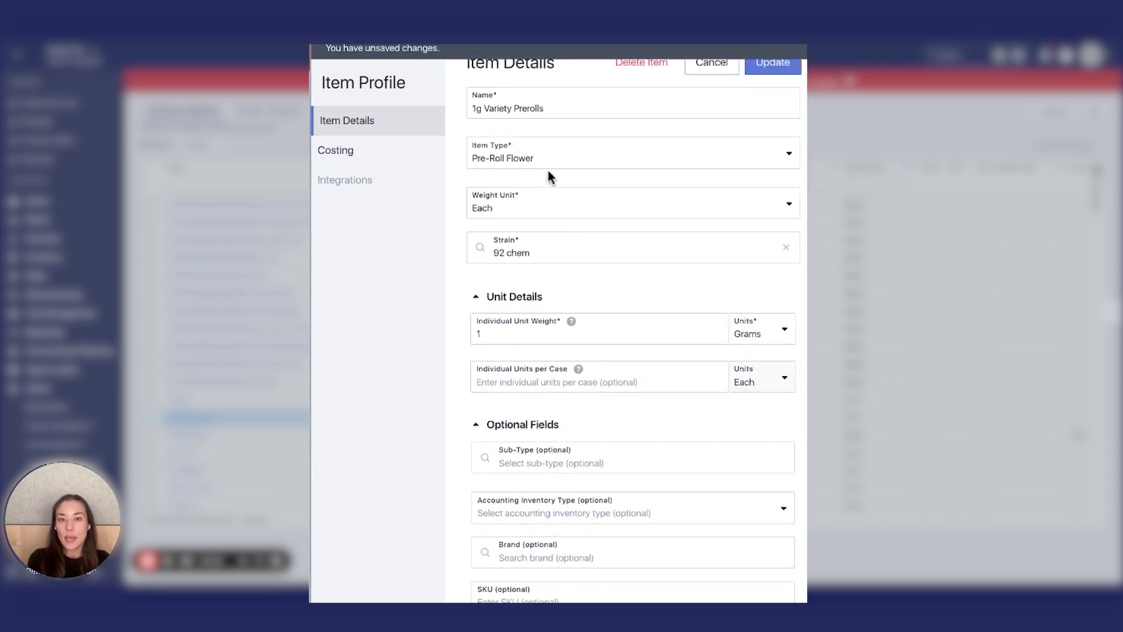
left_click(551, 155)
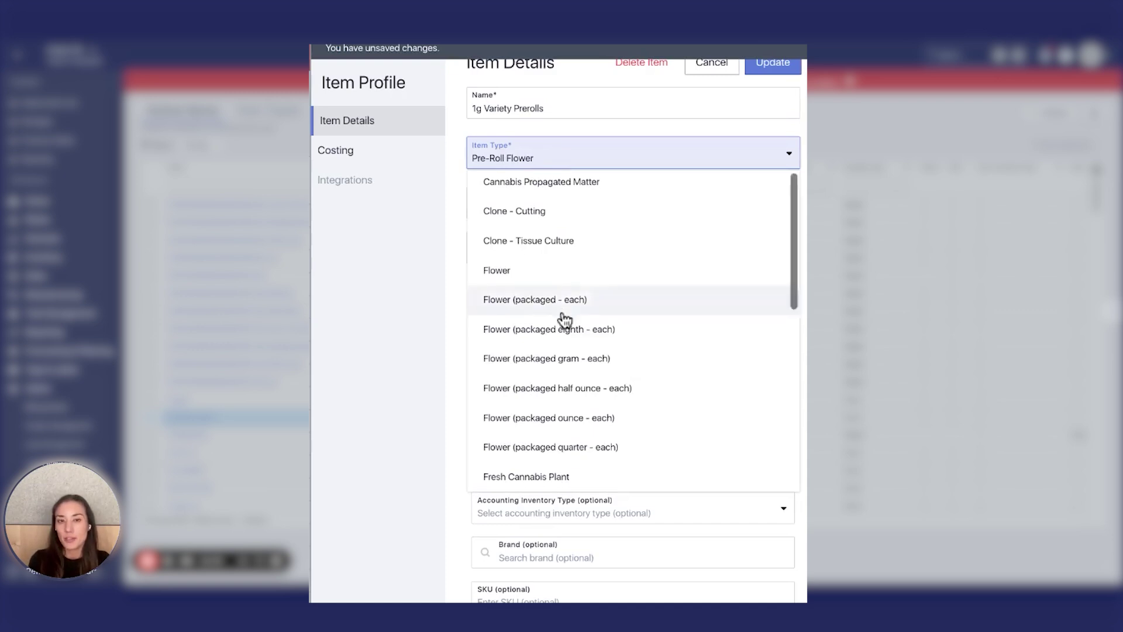
scroll(564, 320, "down", 3)
scroll(564, 319, "up", 3)
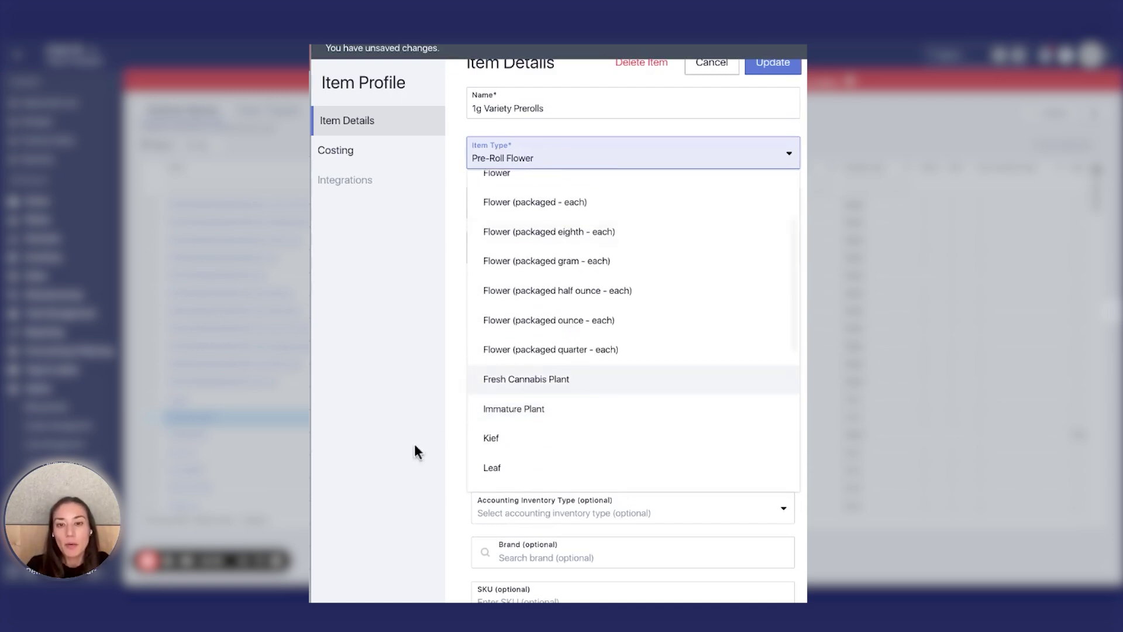
left_click(361, 419)
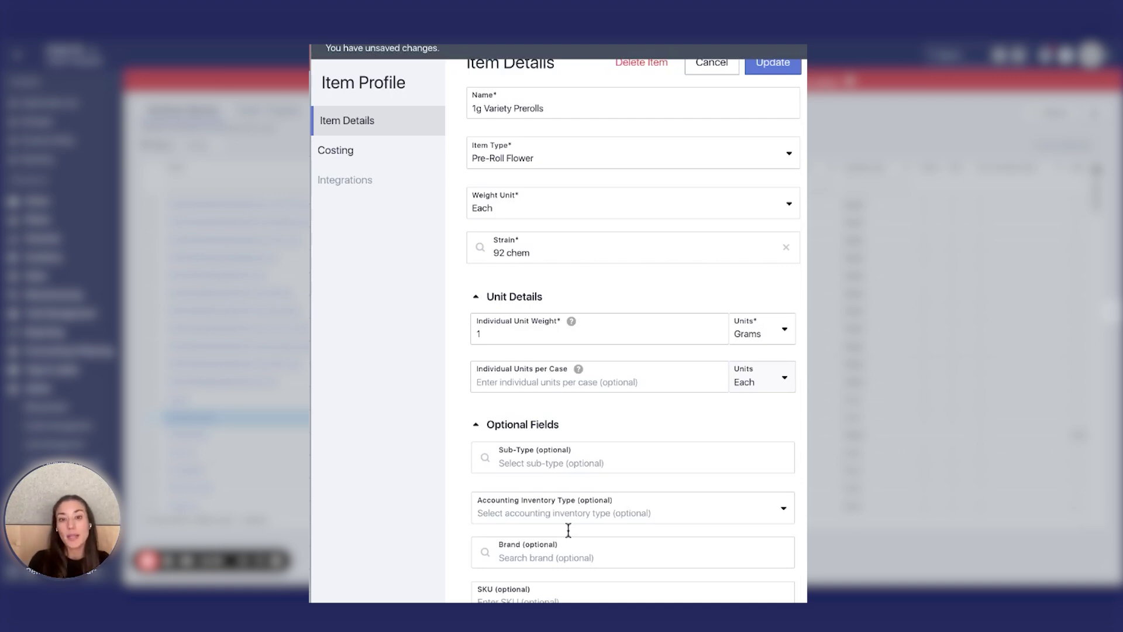
Look through the sub-type, brand and accounting inventory type options offered for the item.
left_click(582, 457)
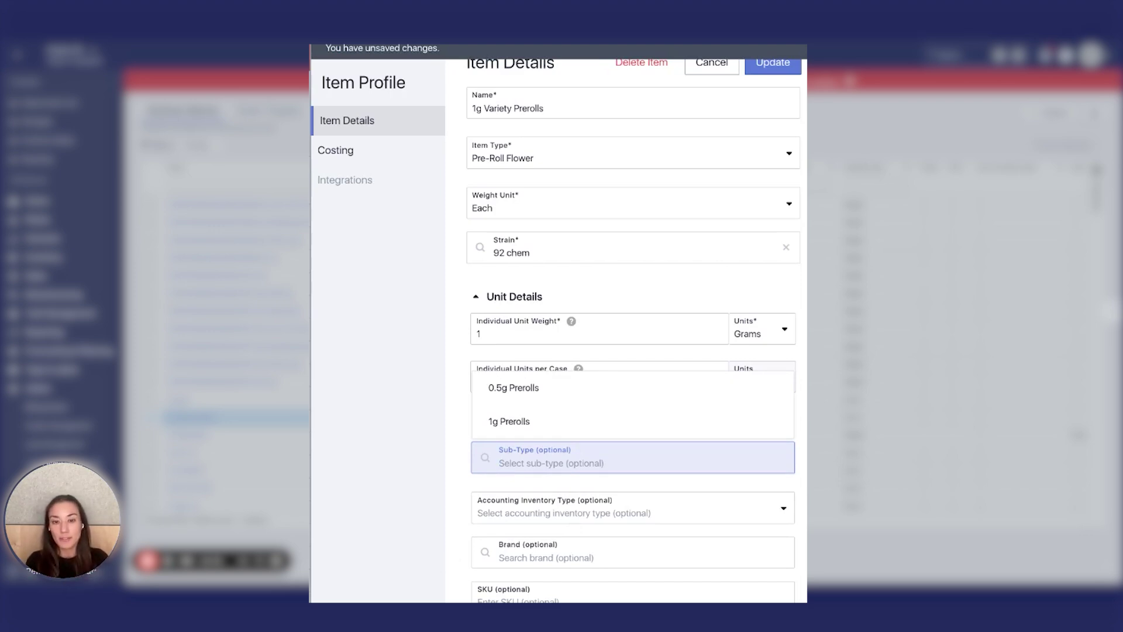
scroll(526, 530, "down", 1)
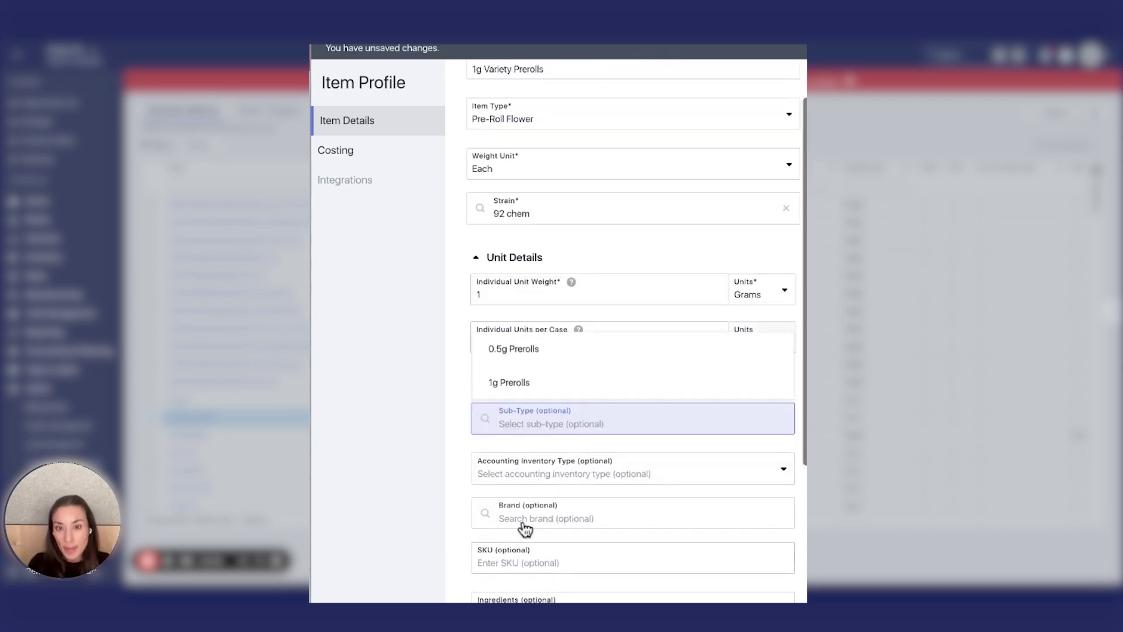
left_click(532, 519)
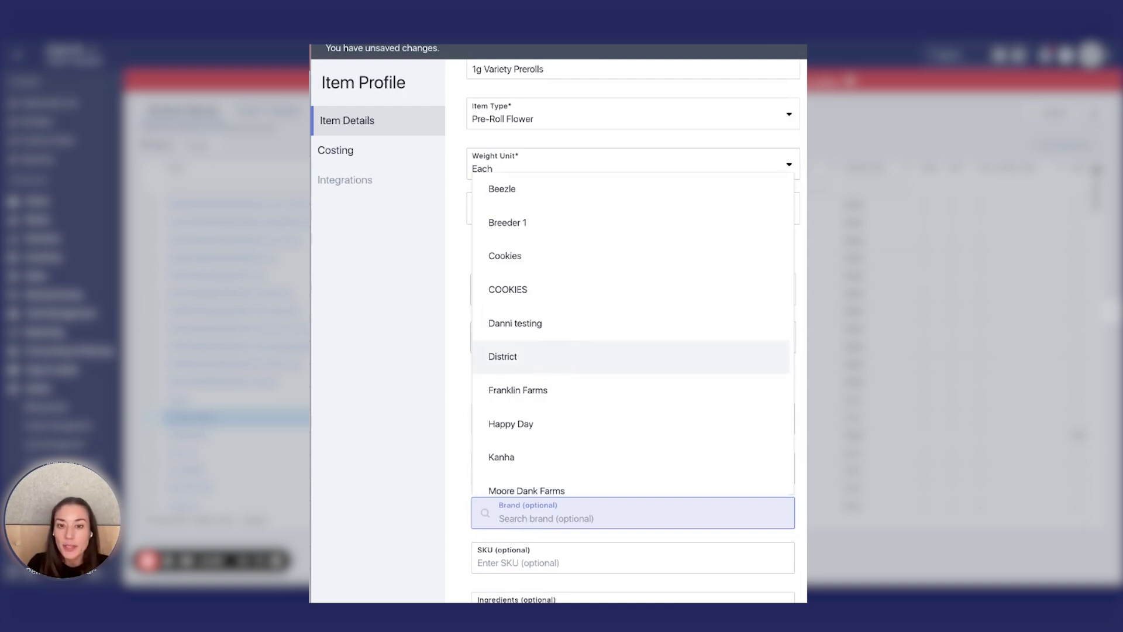
left_click(597, 396)
left_click(571, 467)
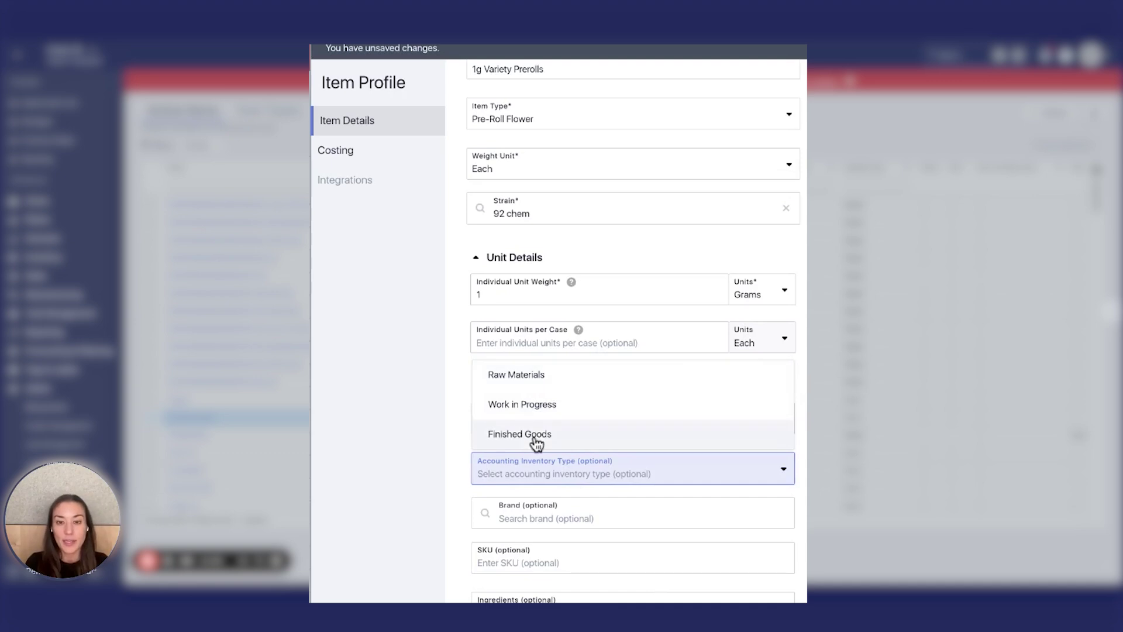
Close the 1g Variety Prerolls profile without saving and look over the Facility Data sections available under Admin.
left_click(326, 156)
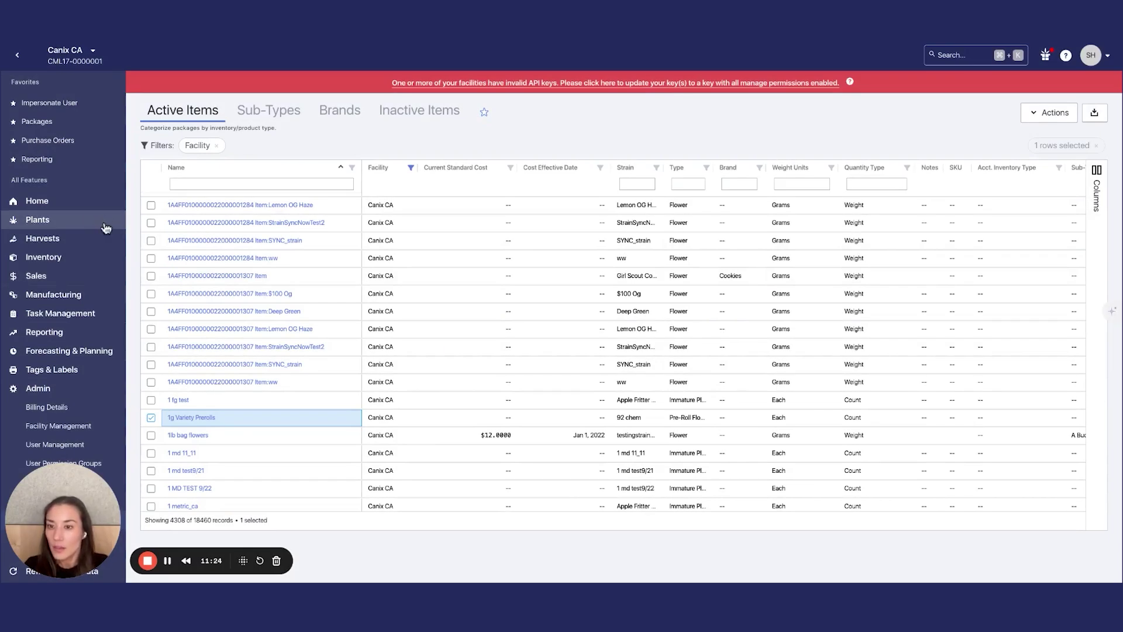
scroll(417, 279, "down", 2)
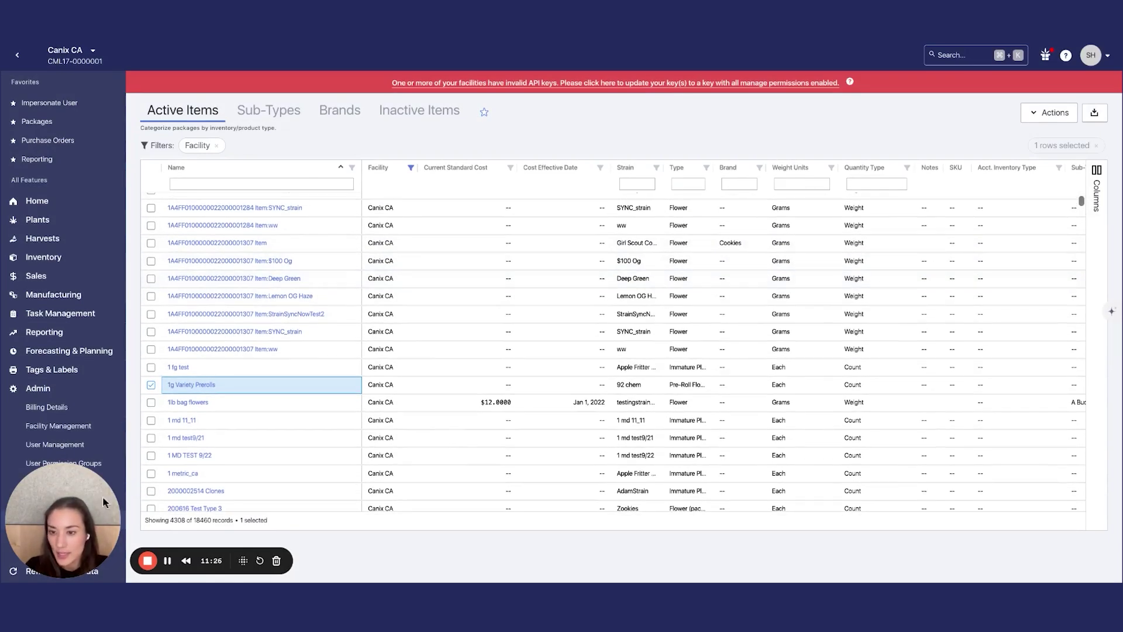
scroll(79, 515, "down", 1)
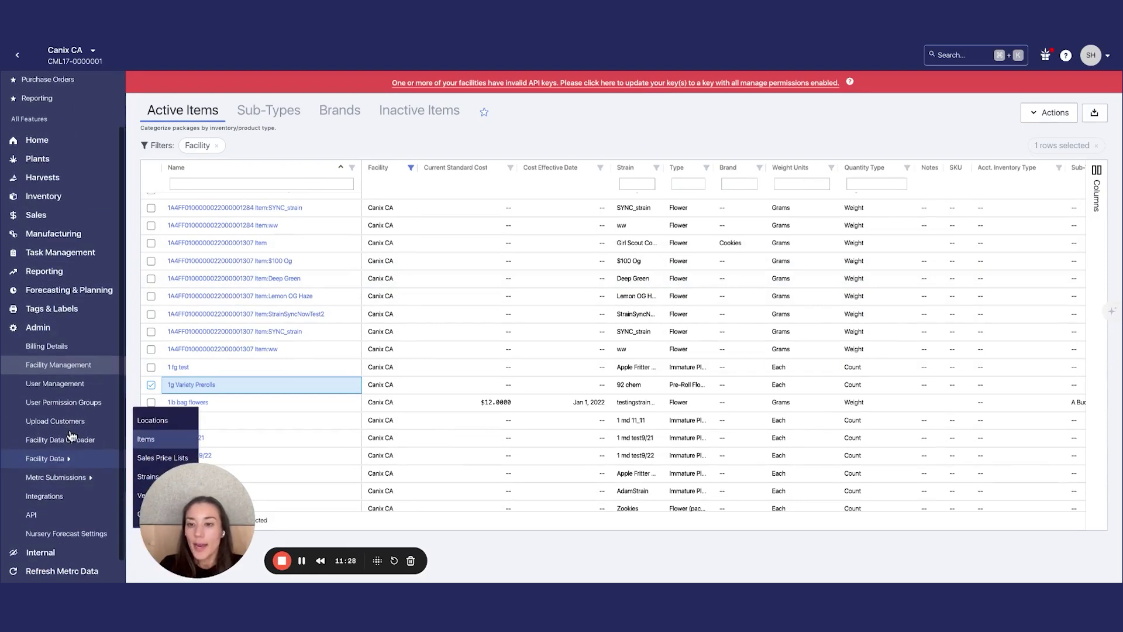
mouse_move(66, 456)
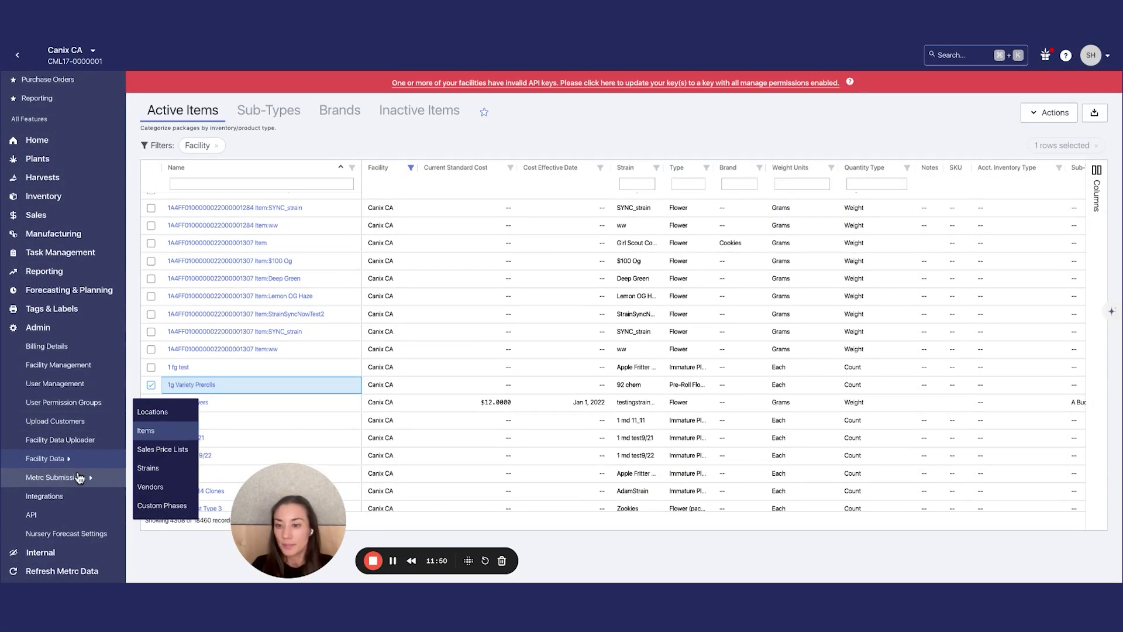
scroll(55, 318, "up", 2)
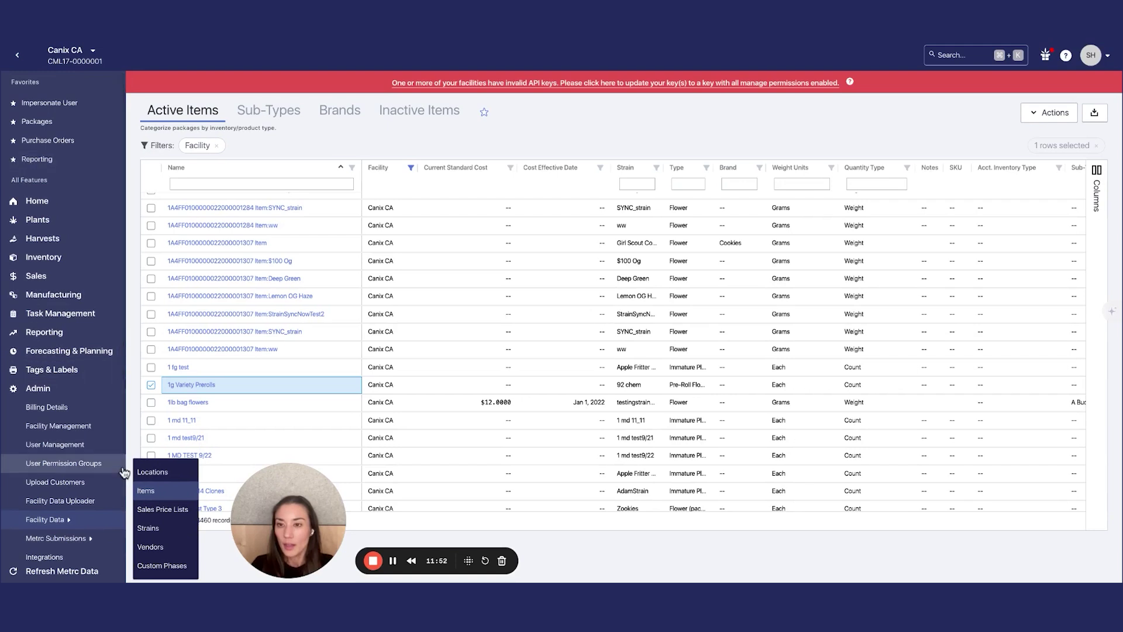
scroll(117, 462, "down", 2)
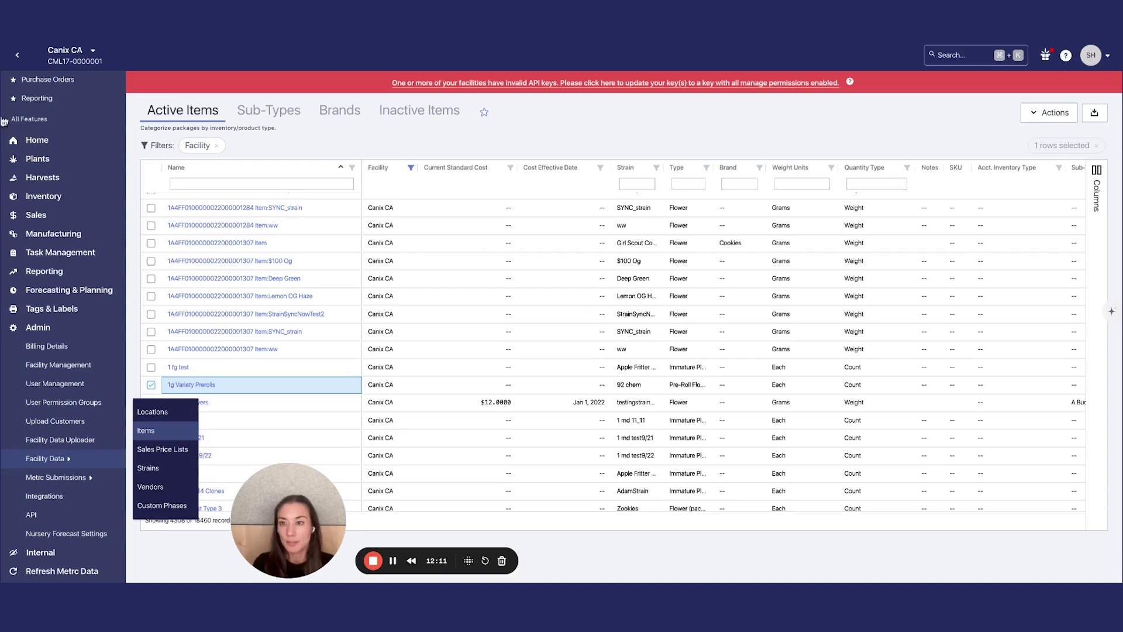
Open the Plant Batches list in the Plants section.
left_click(45, 140)
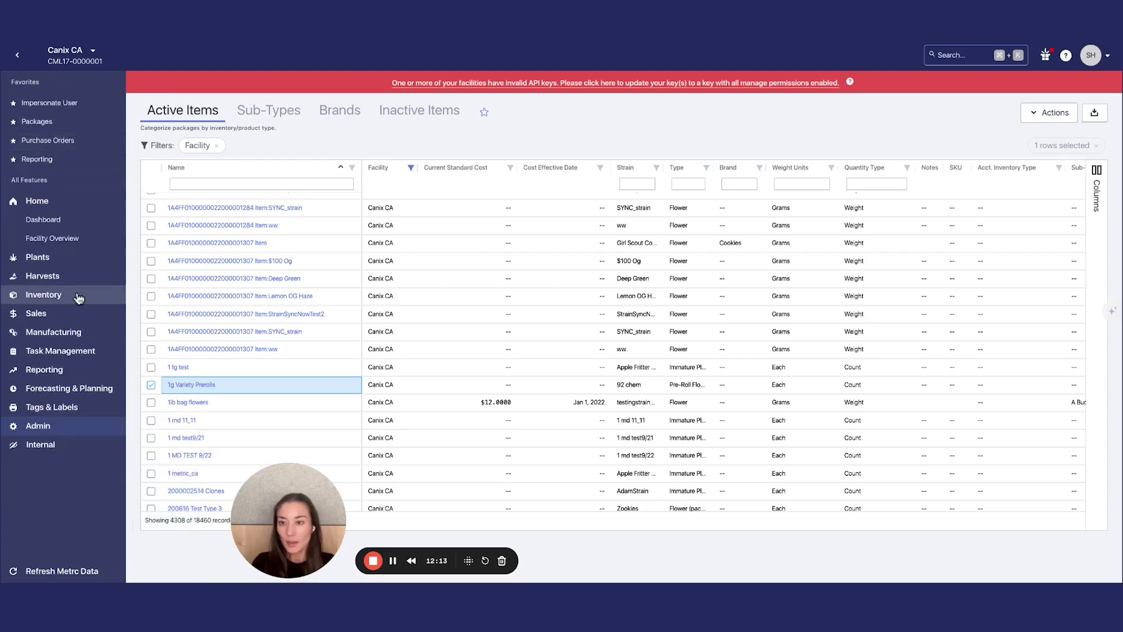
left_click(59, 257)
left_click(57, 239)
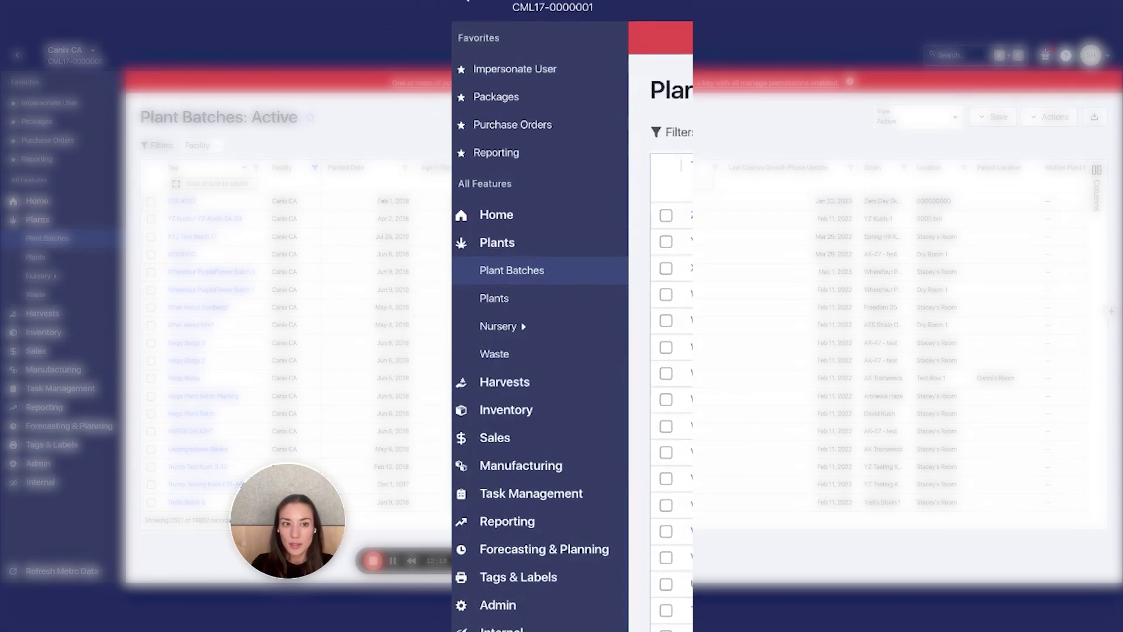
Look through the available facilities and switch from Canix CA to the CA Standalone facility.
left_click(575, 12)
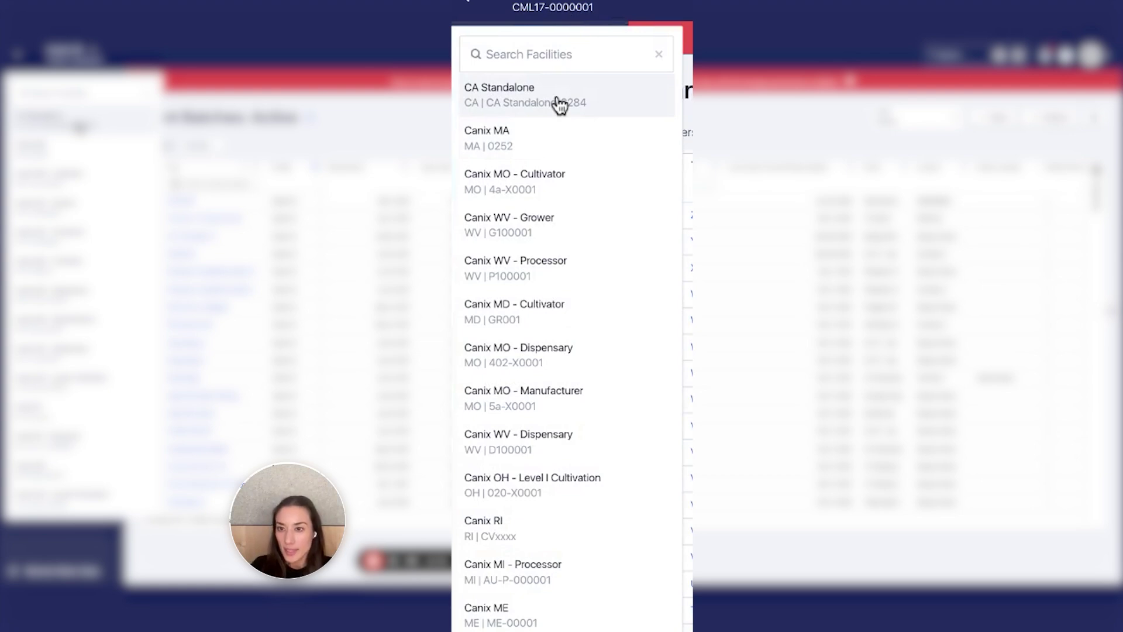
scroll(562, 345, "down", 10)
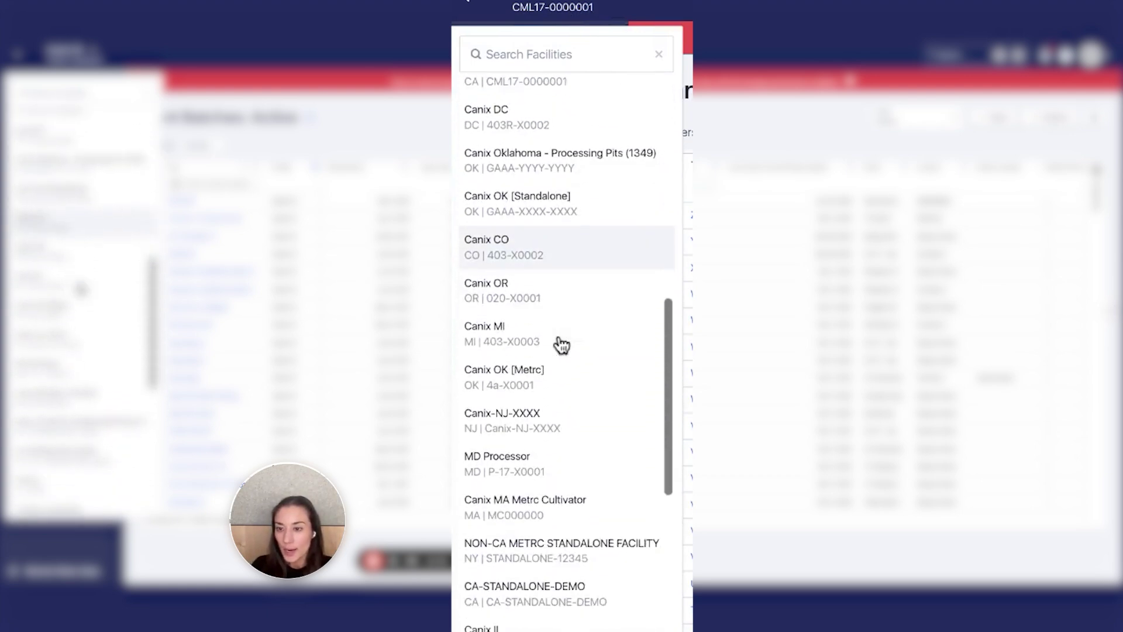
scroll(561, 345, "down", 10)
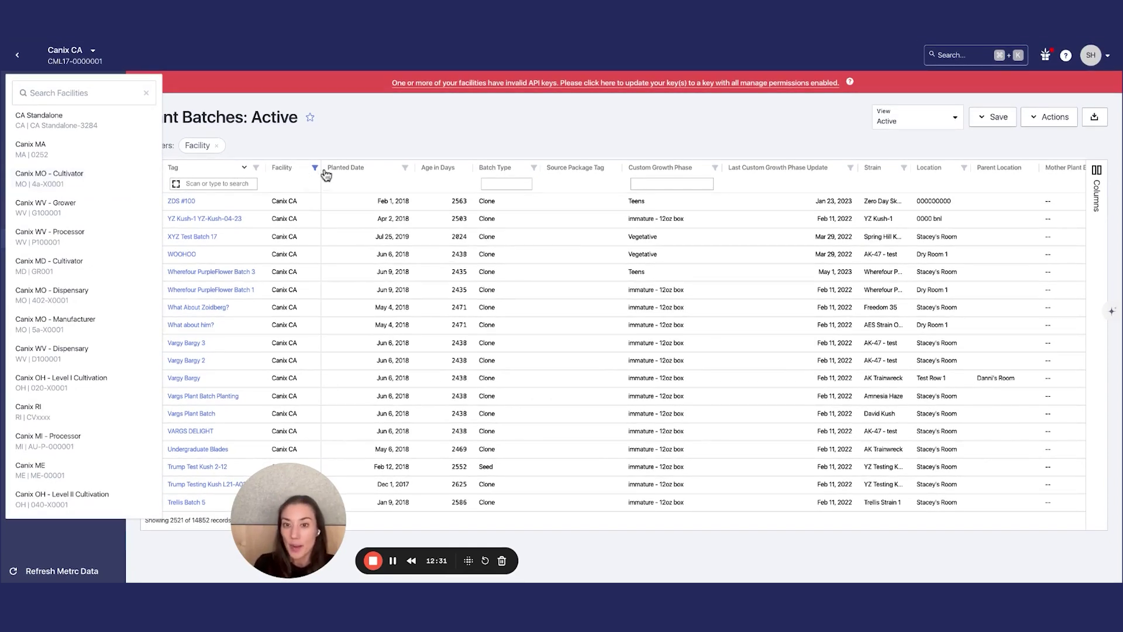
left_click(84, 130)
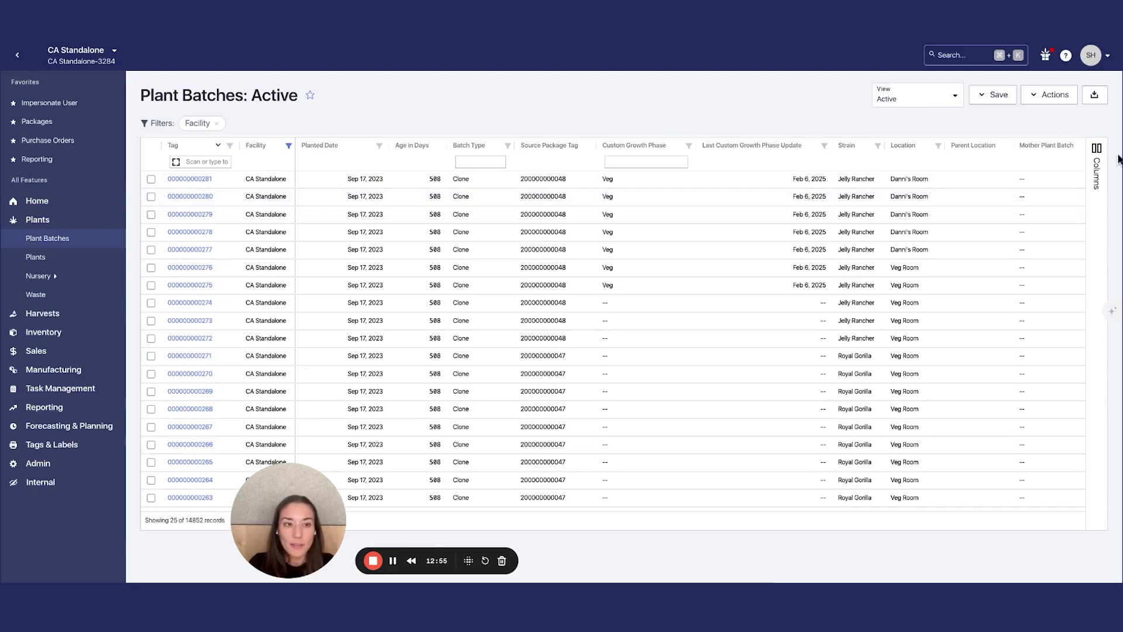
Hide the Source Package Tag, Custom Growth Phase and Last Custom Growth Phase Update columns of the plant batches table.
left_click(1097, 169)
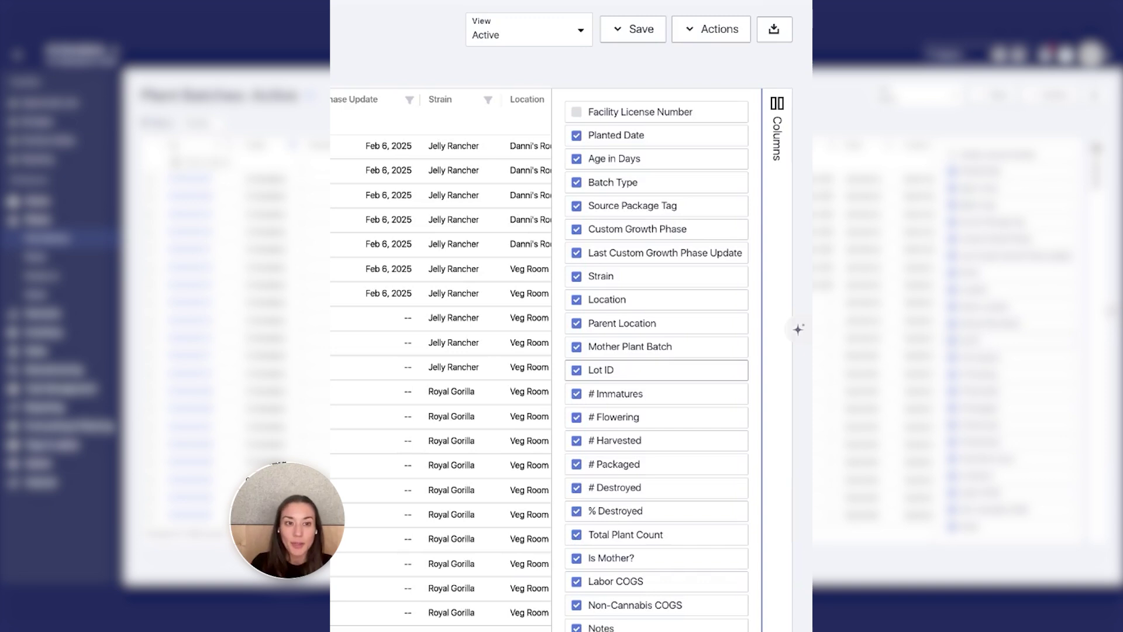
left_click(655, 215)
left_click(655, 232)
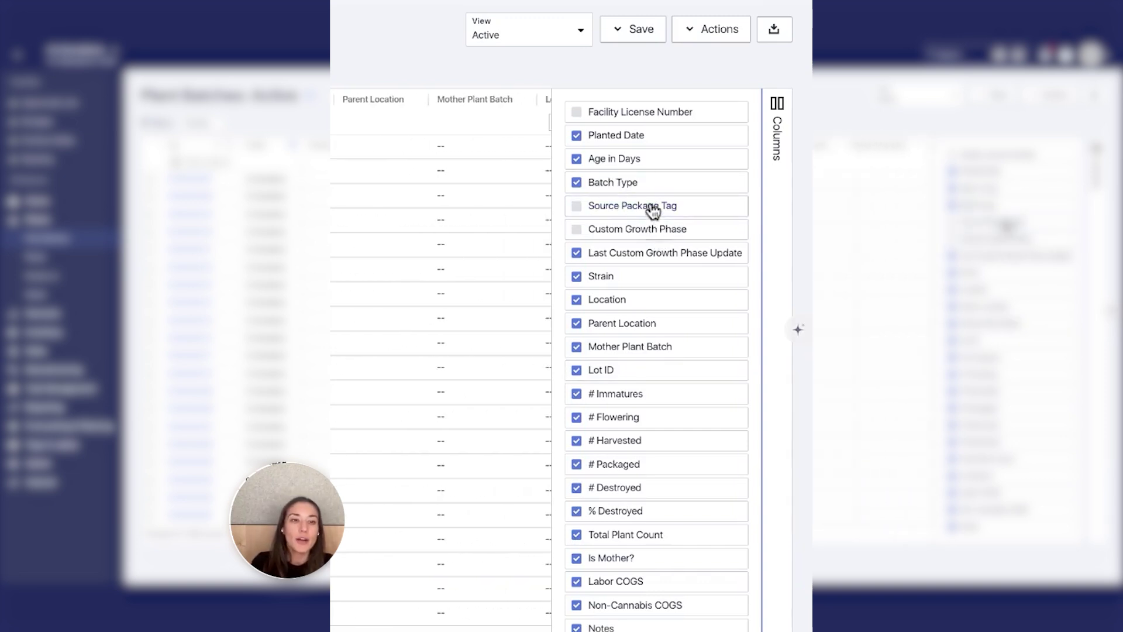
left_click(652, 257)
Try hiding the Location, Lot ID, Mother Plant Batch and Parent Location columns, and show them again.
left_click(653, 302)
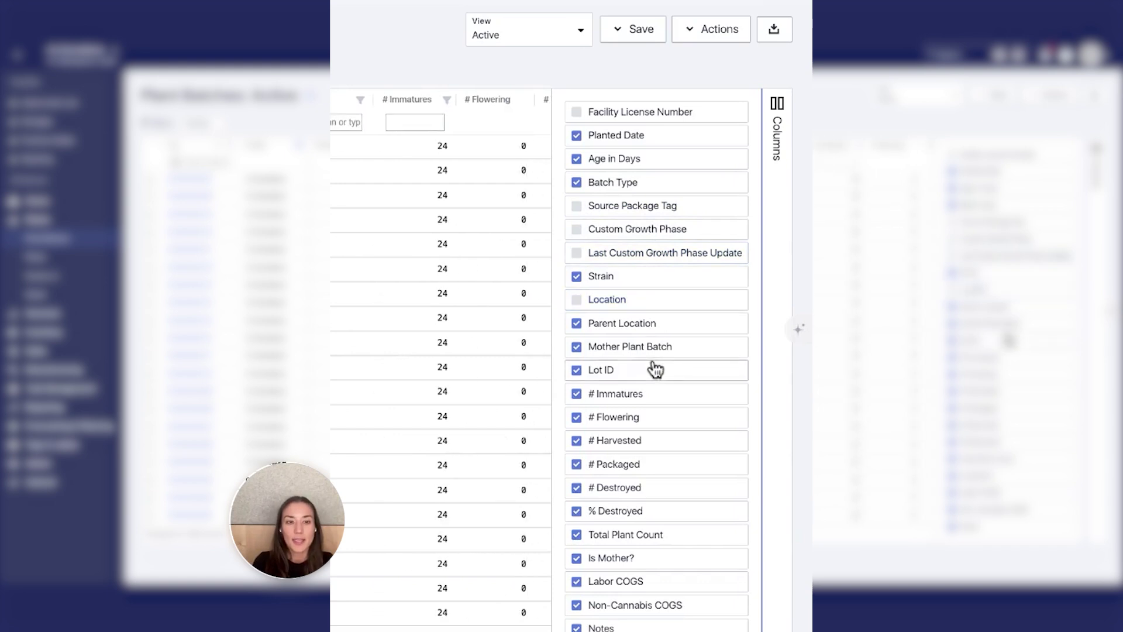
left_click(655, 369)
left_click(649, 346)
left_click(649, 323)
left_click(649, 346)
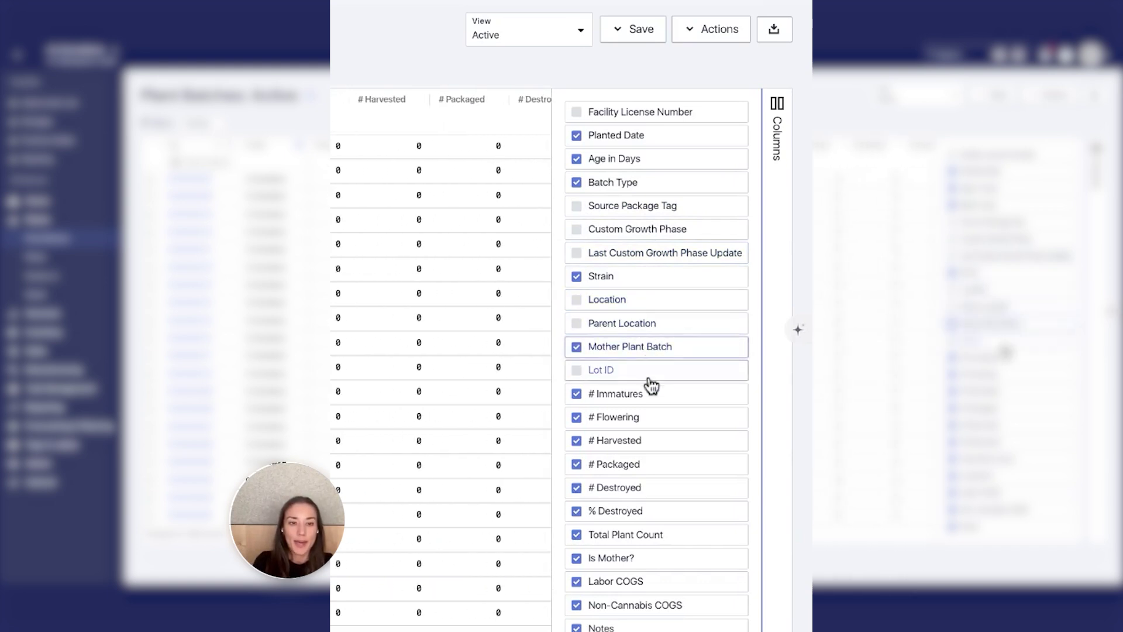
left_click(650, 375)
left_click(637, 323)
left_click(637, 300)
Hide the Mother Plant Batch column, close the column chooser and bring up the view's save options.
scroll(642, 421, "down", 1)
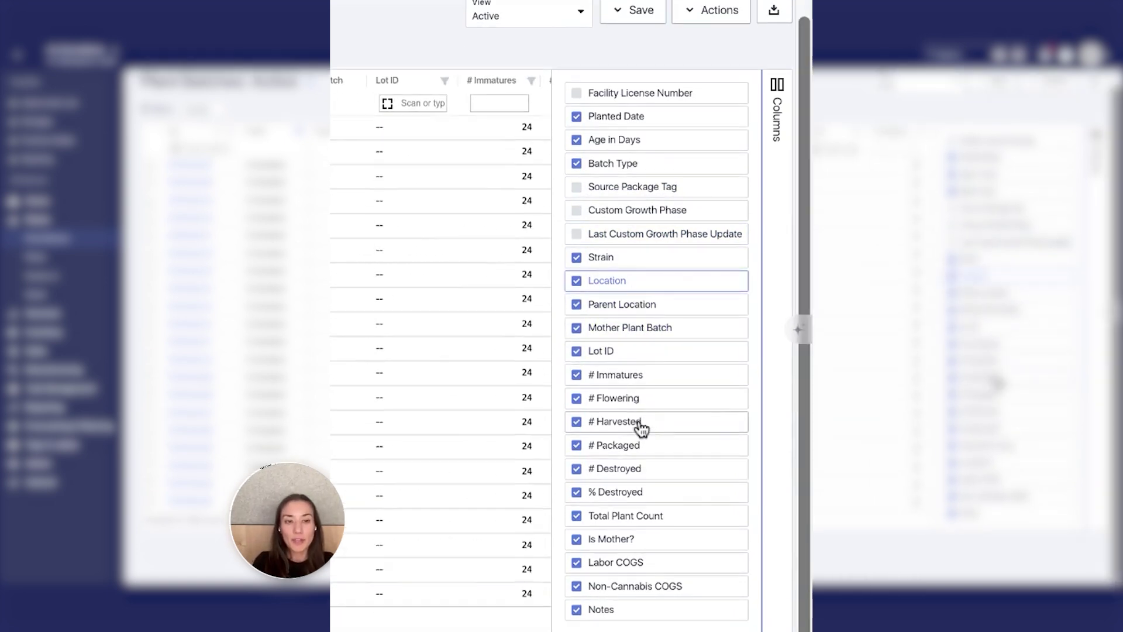
scroll(627, 190, "up", 1)
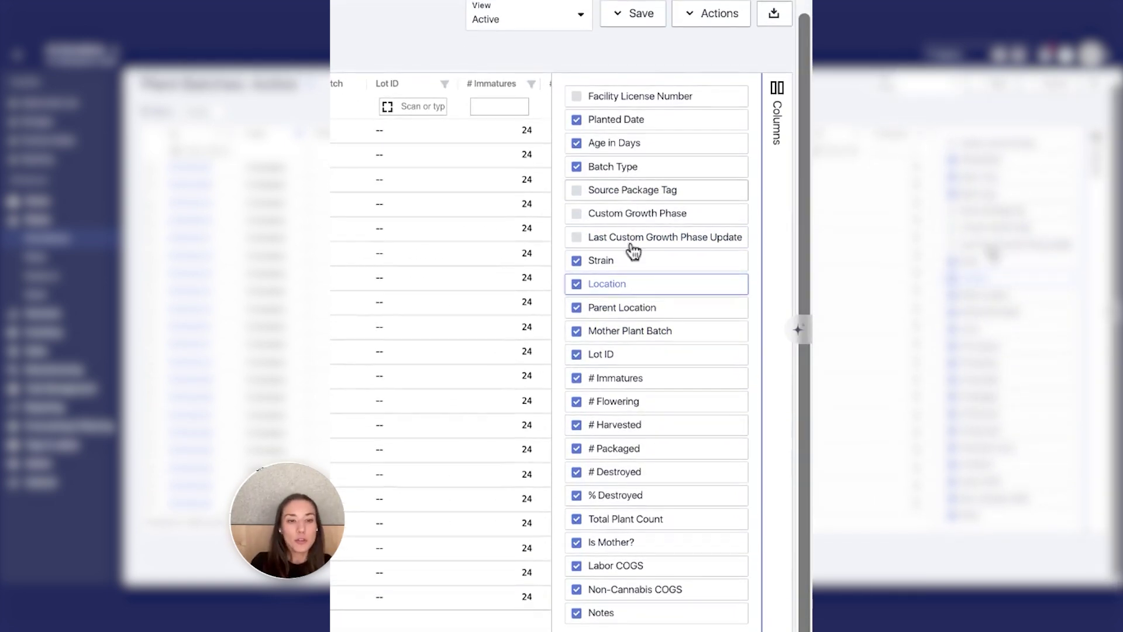
left_click(651, 334)
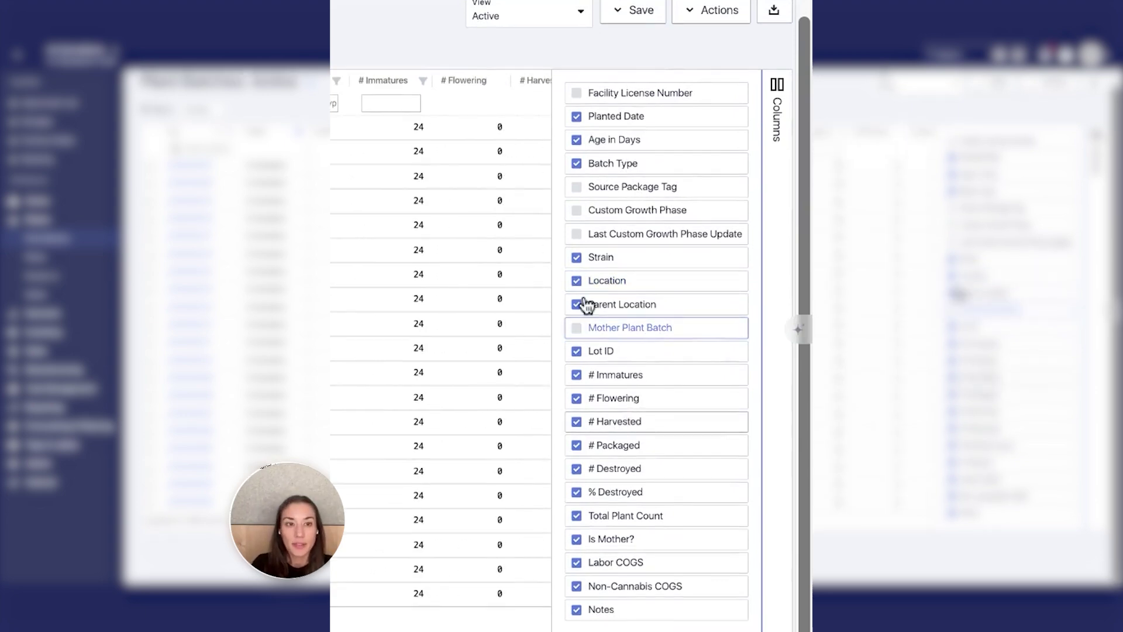
left_click(1001, 132)
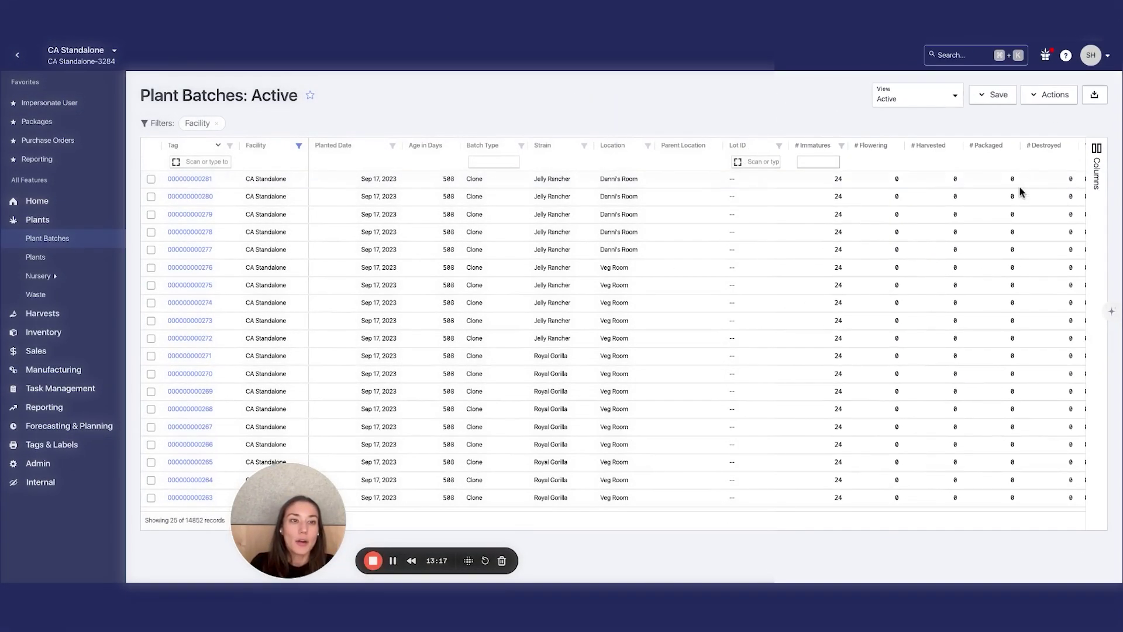
left_click(993, 94)
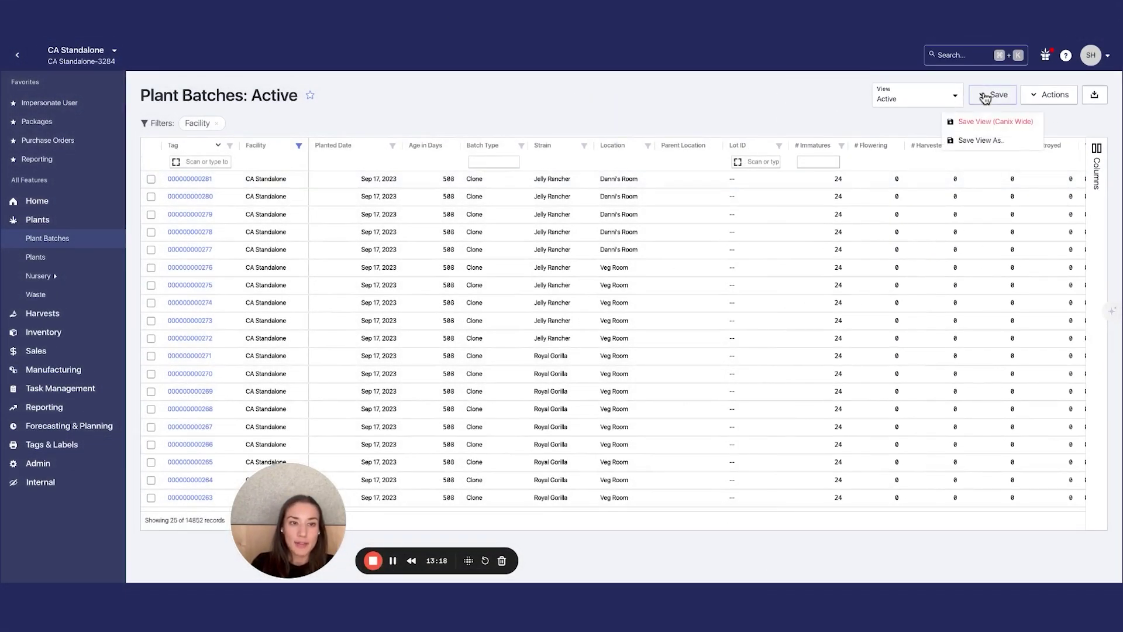
left_click(996, 125)
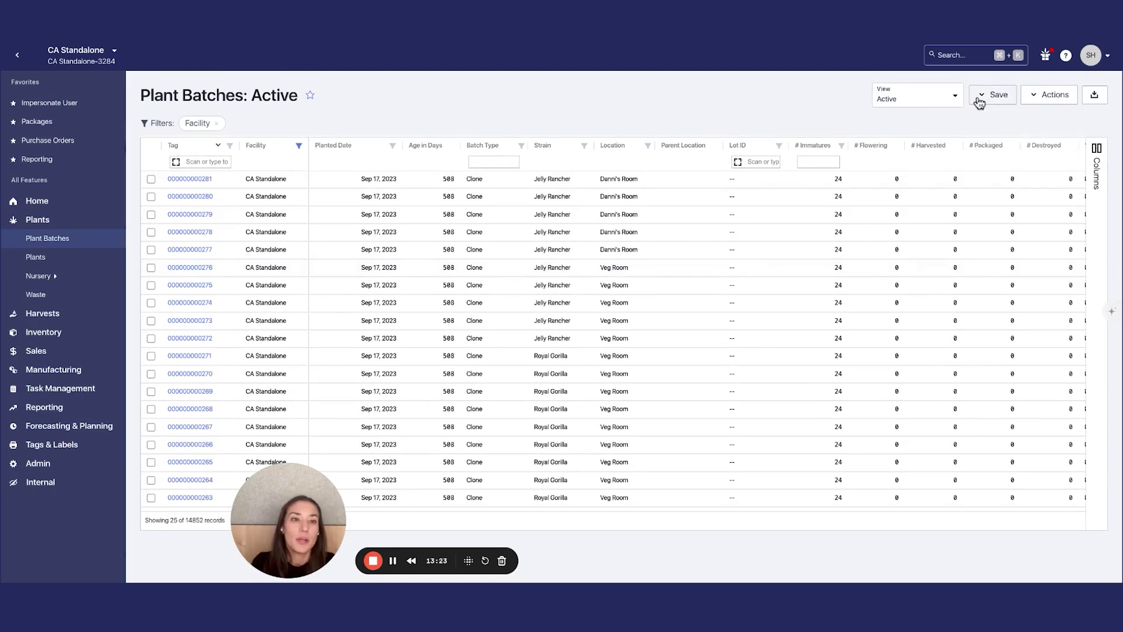
Switch to the Active Immature Batches view, mark it as a favorite and remove its # Immatures filter.
left_click(955, 100)
left_click(931, 168)
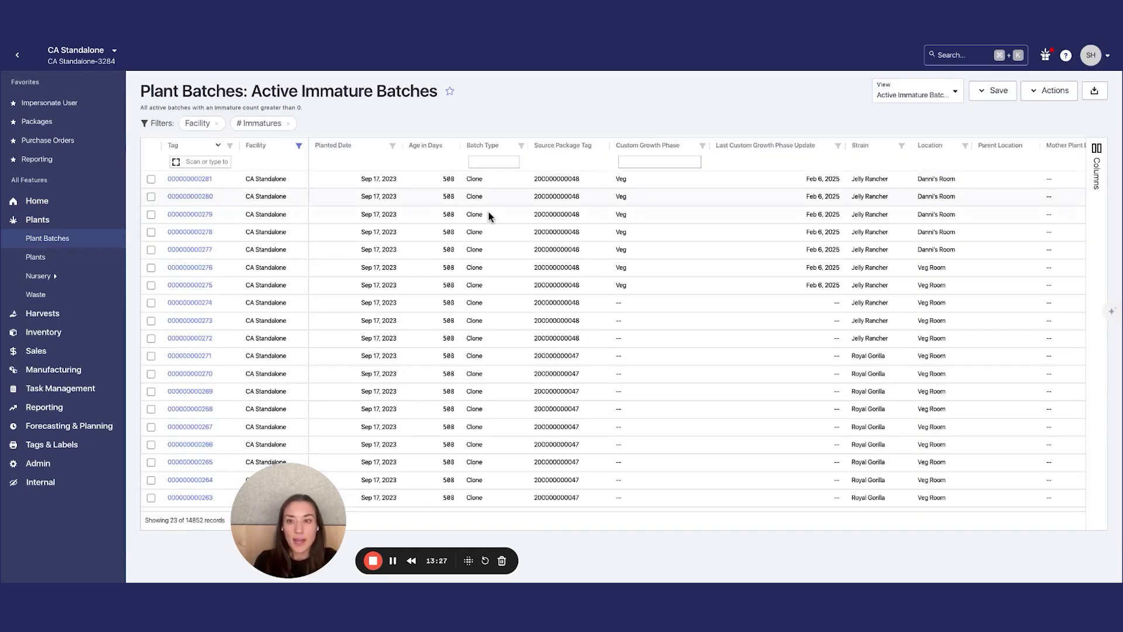
left_click(449, 92)
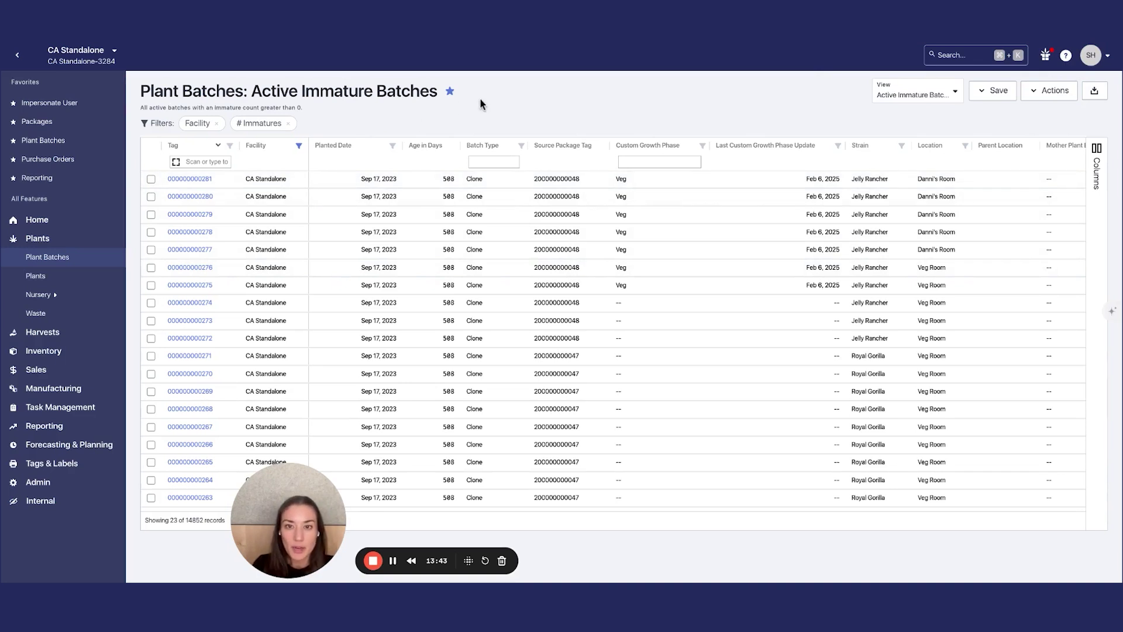
left_click(288, 123)
Search the command palette for "sales orders" and close it without opening a result.
key("super+k")
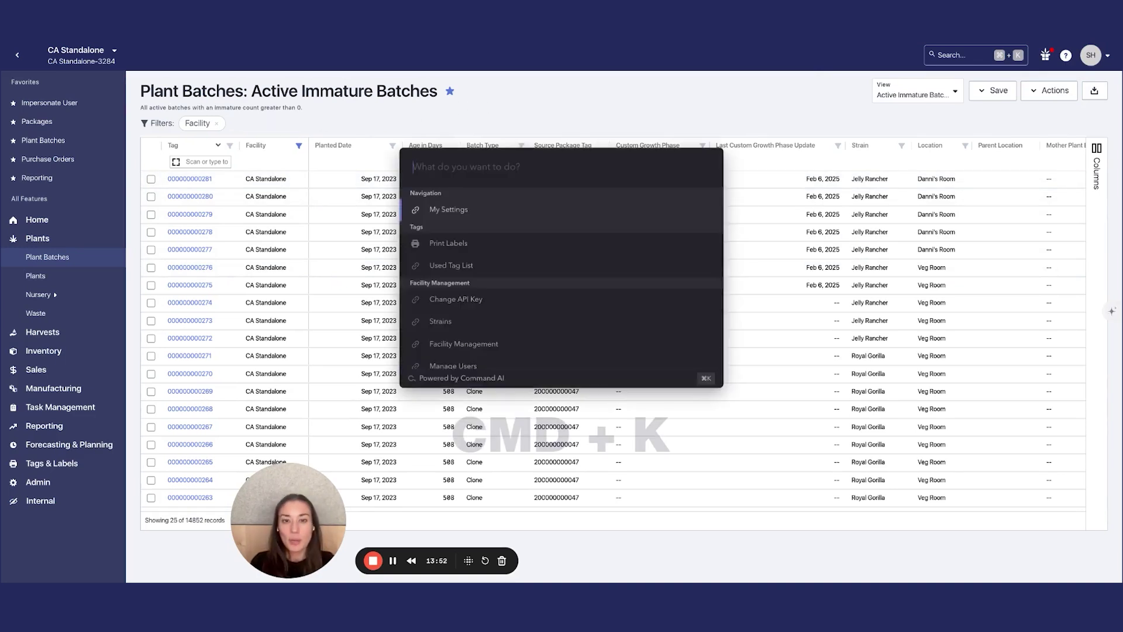
type("save")
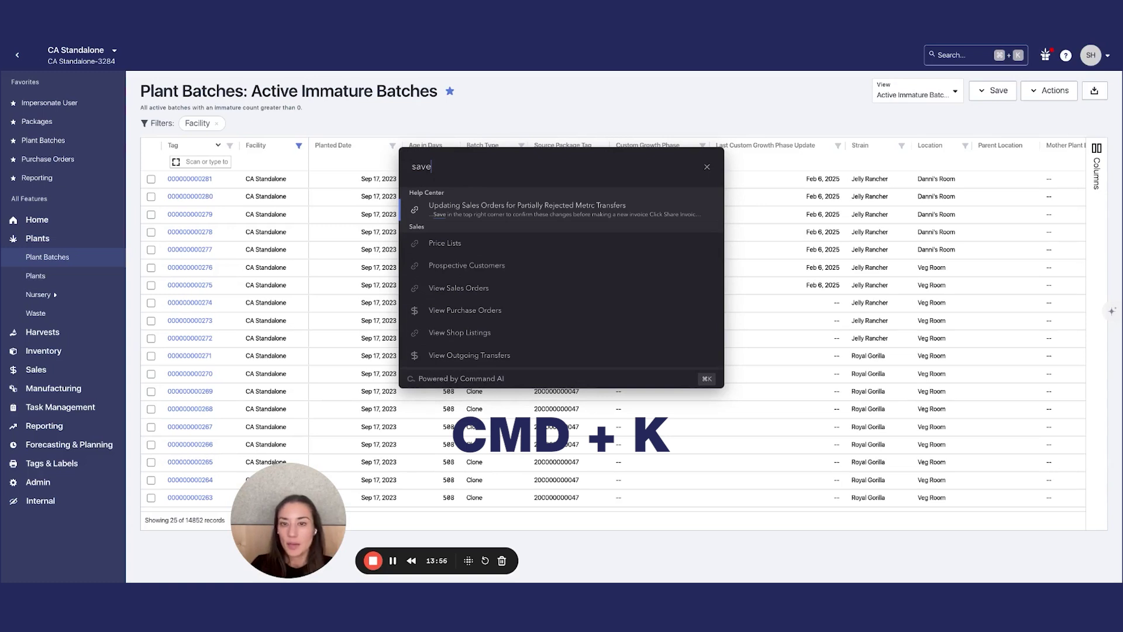
key("BackSpace")
key("BackSpace")
type("les orders")
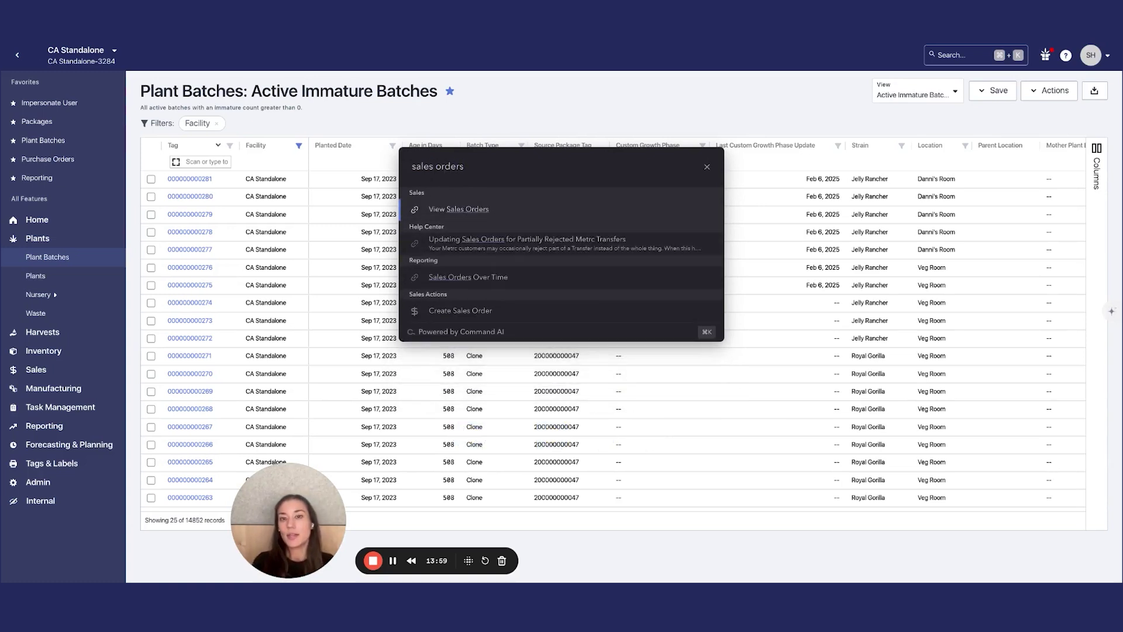
key("Escape")
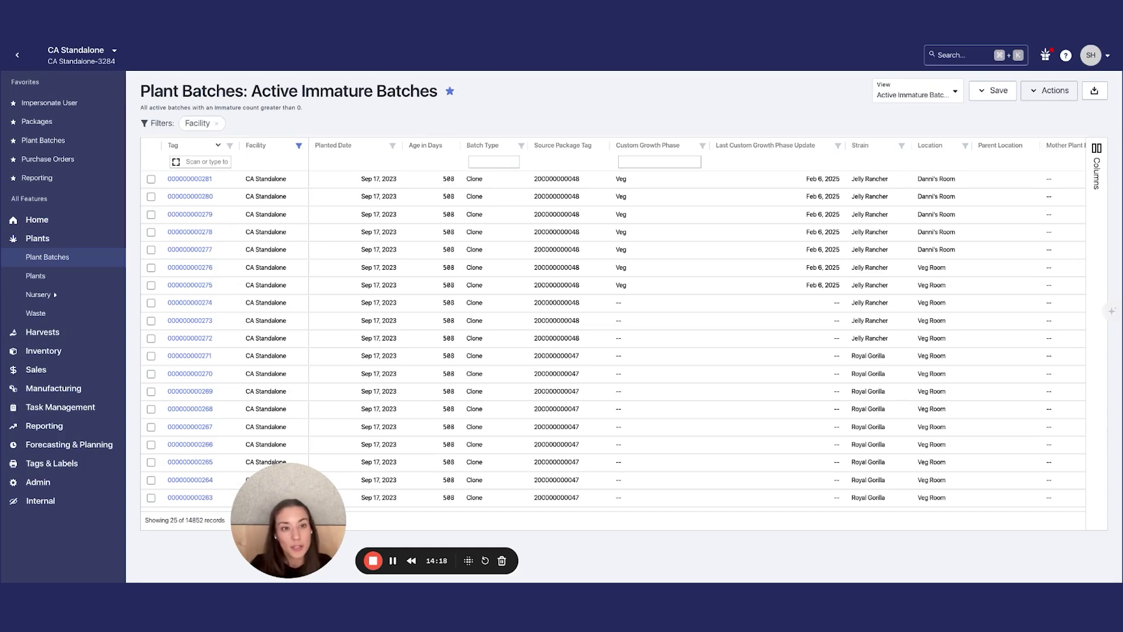
left_click(1049, 91)
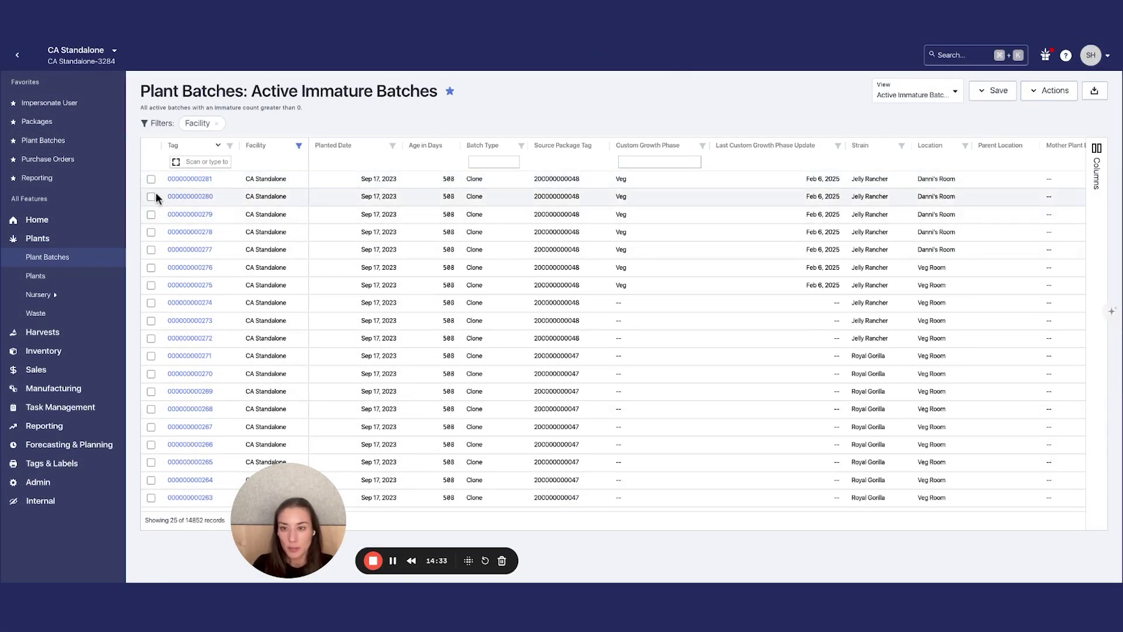
left_click(153, 182)
left_click(154, 496, "shift")
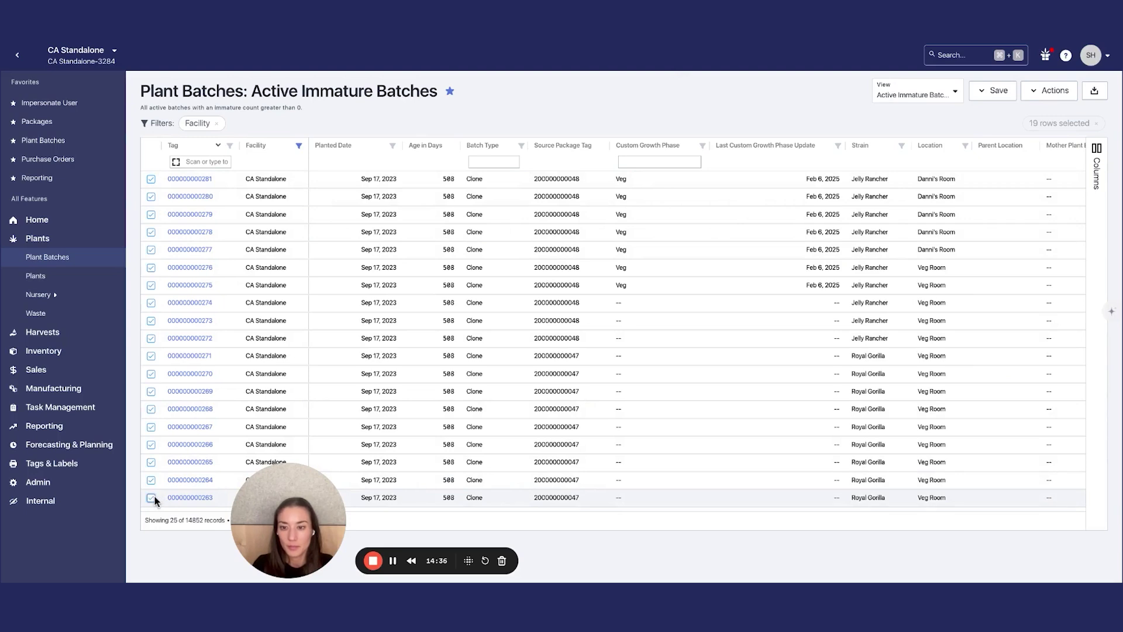
left_click(1049, 90)
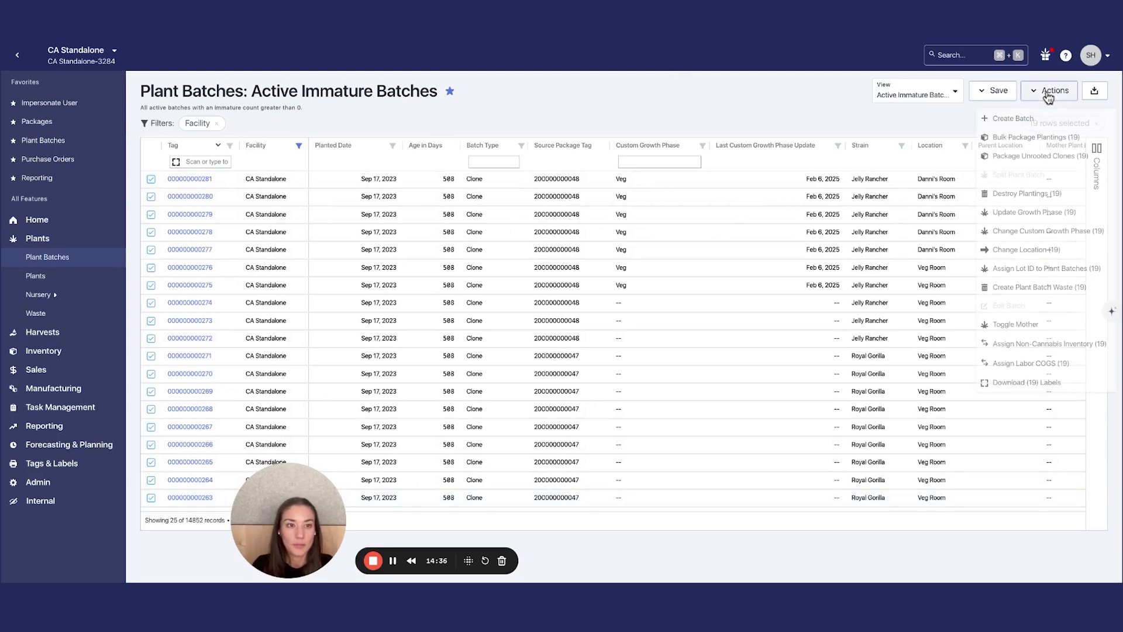
left_click(1046, 139)
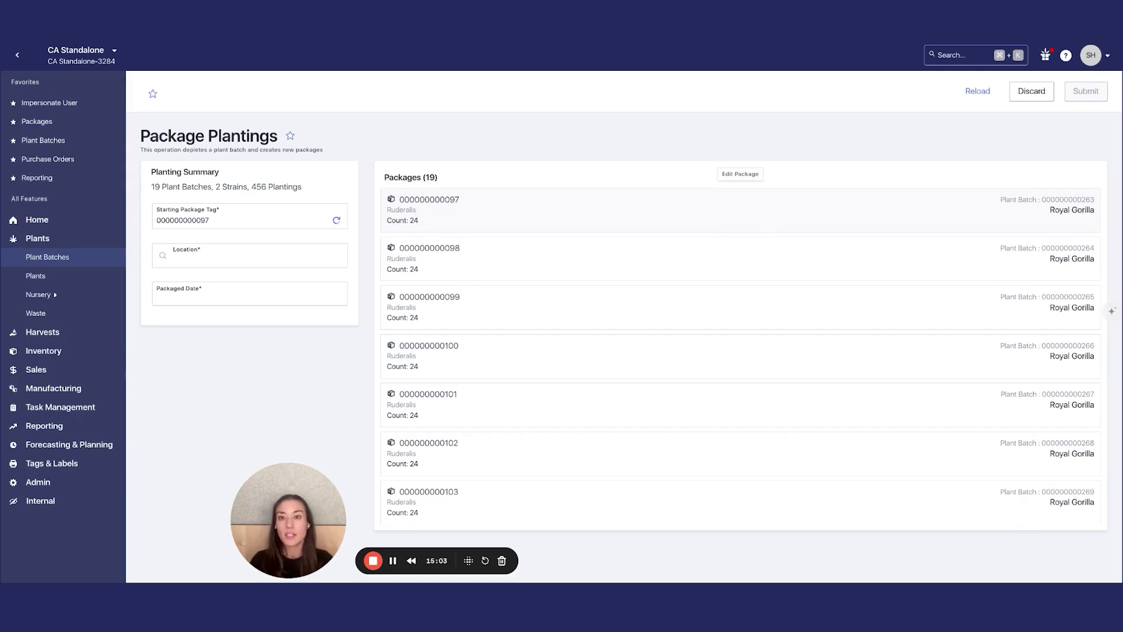
left_click(416, 228)
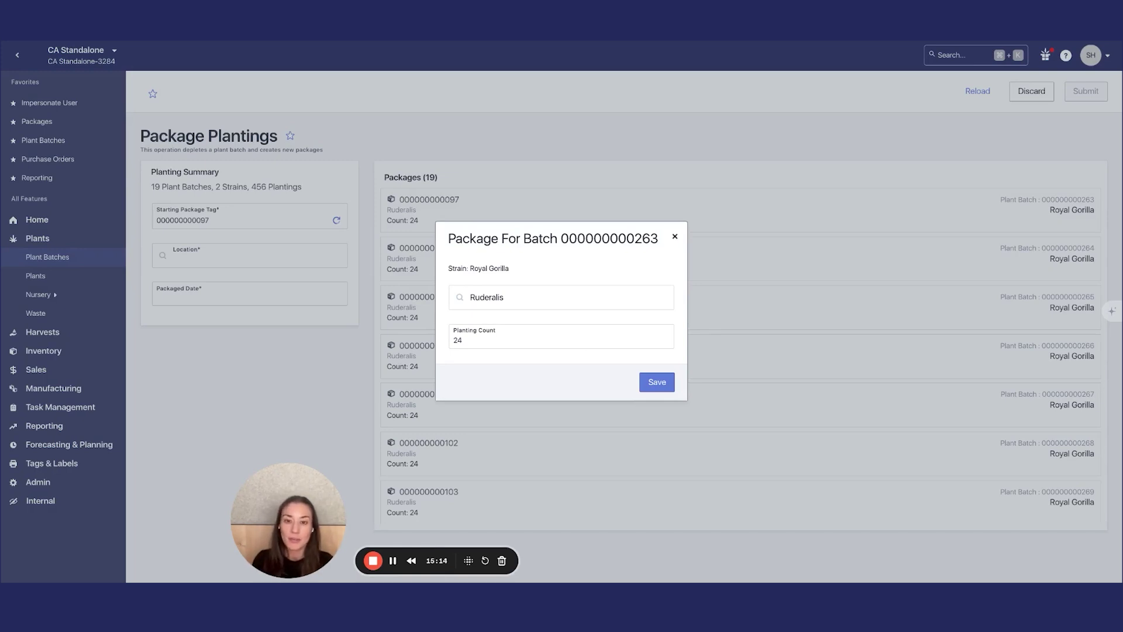
double_click(460, 340)
left_click(463, 340)
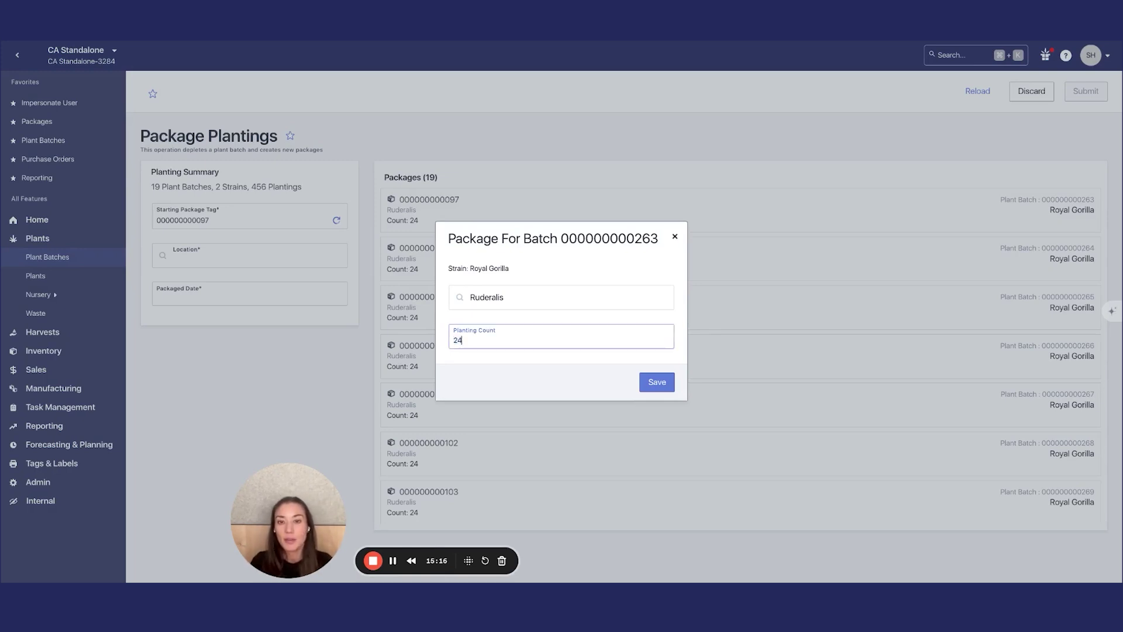
left_click(658, 381)
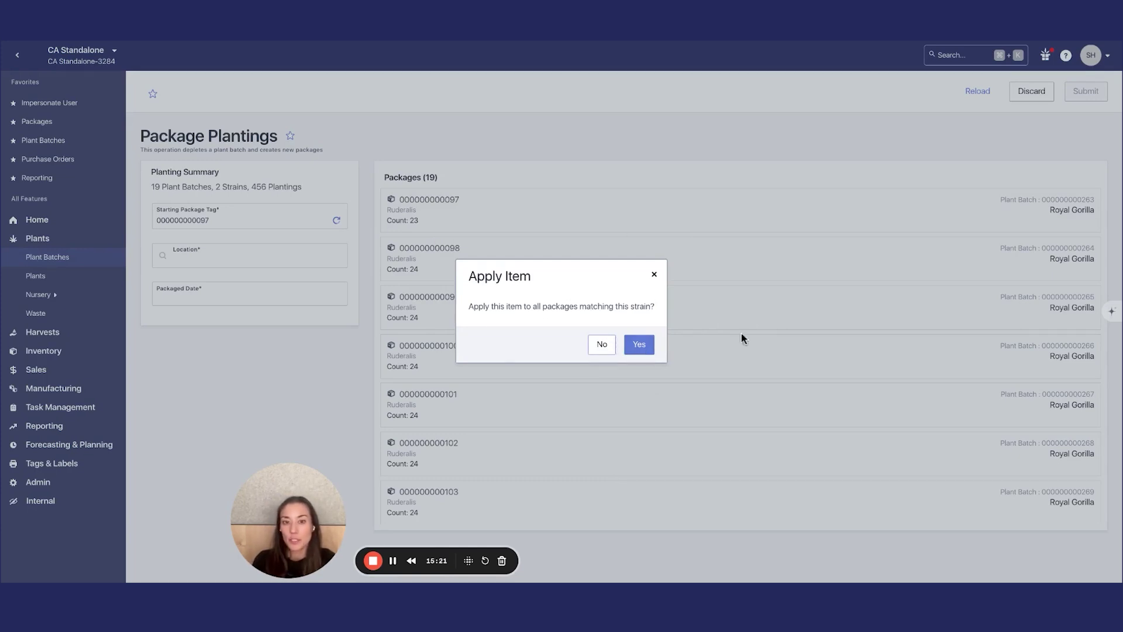
Decline applying the item to all packages matching the strain.
left_click(601, 345)
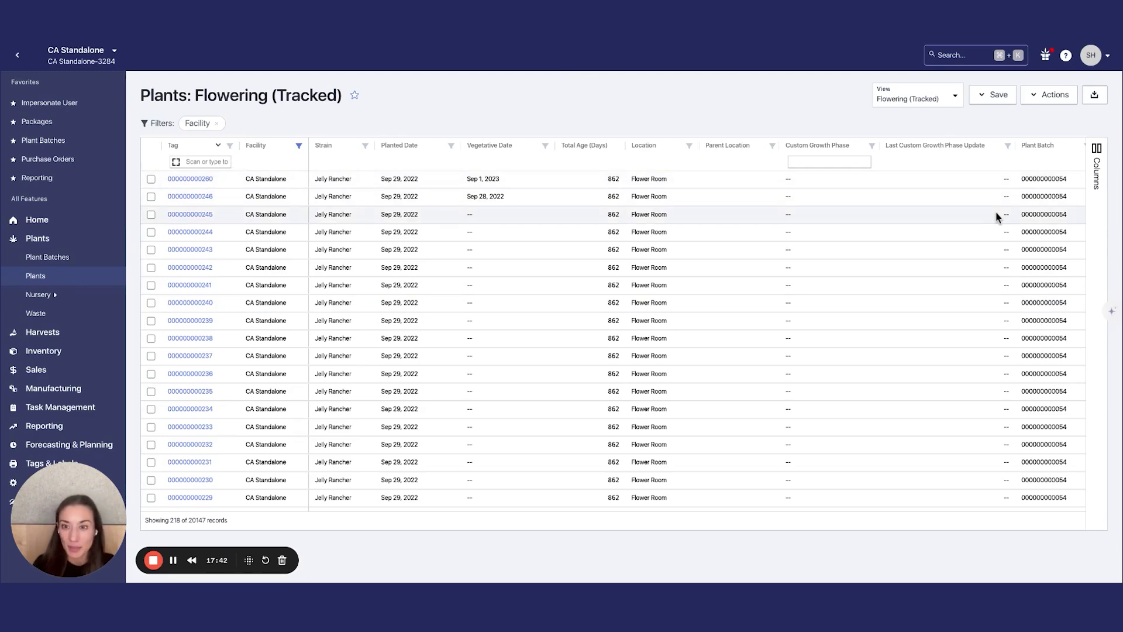
Hide the Parent Location, Custom Growth Phase, Last Custom Growth Phase Update and Plant Batch columns, keeping Labor COGS shown in the flowering plants table.
left_click(1097, 165)
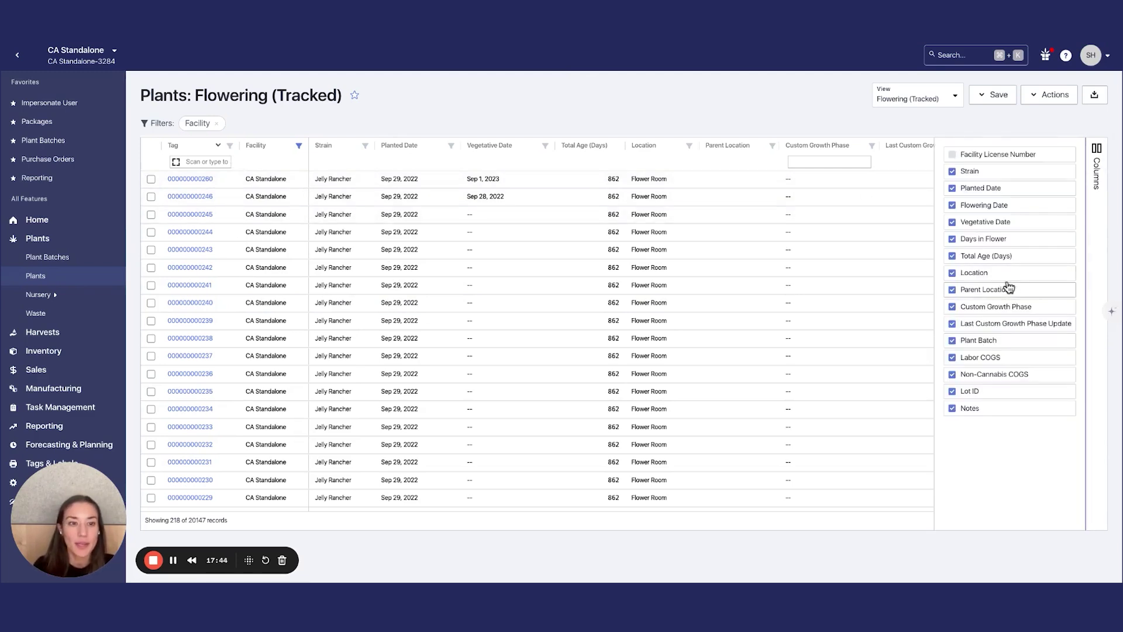
left_click(992, 305)
left_click(988, 293)
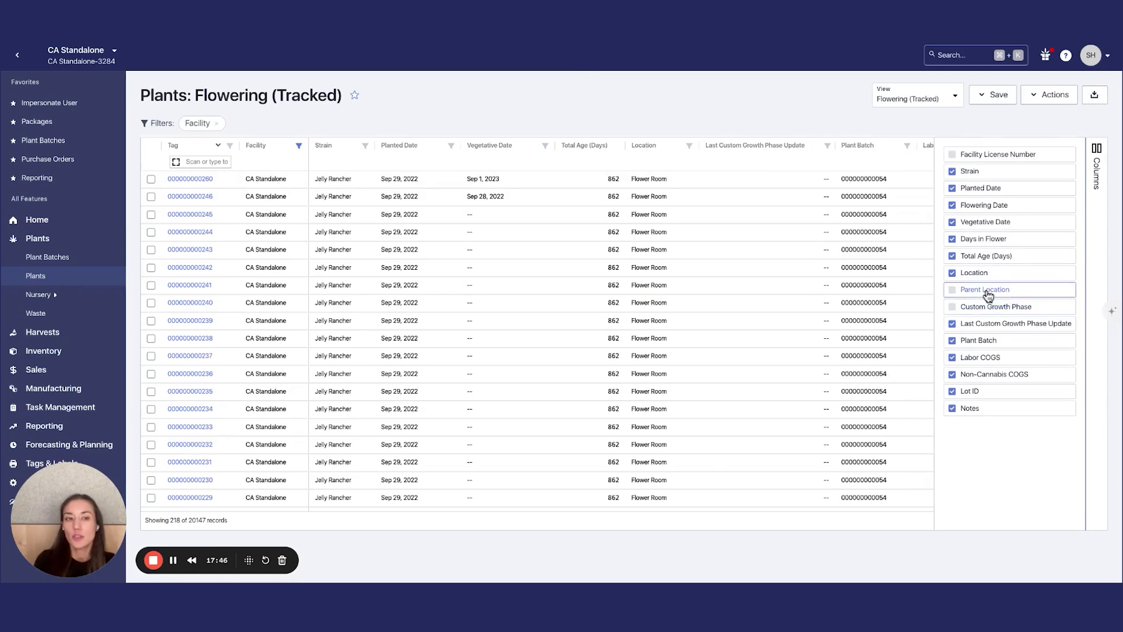
left_click(989, 323)
left_click(989, 341)
left_click(988, 357)
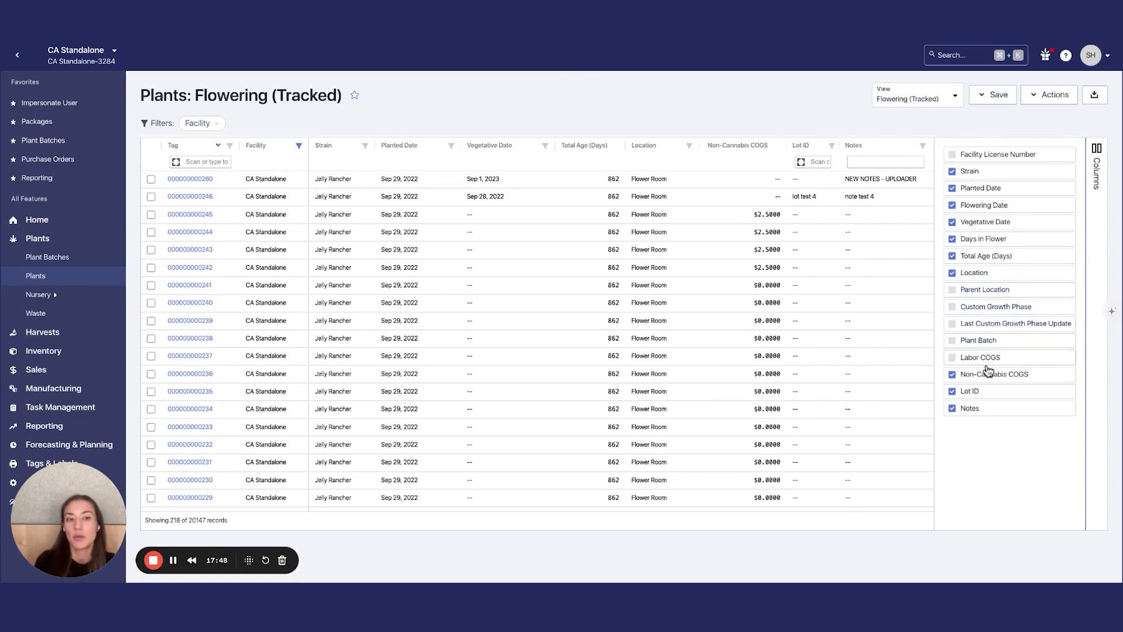
left_click(988, 357)
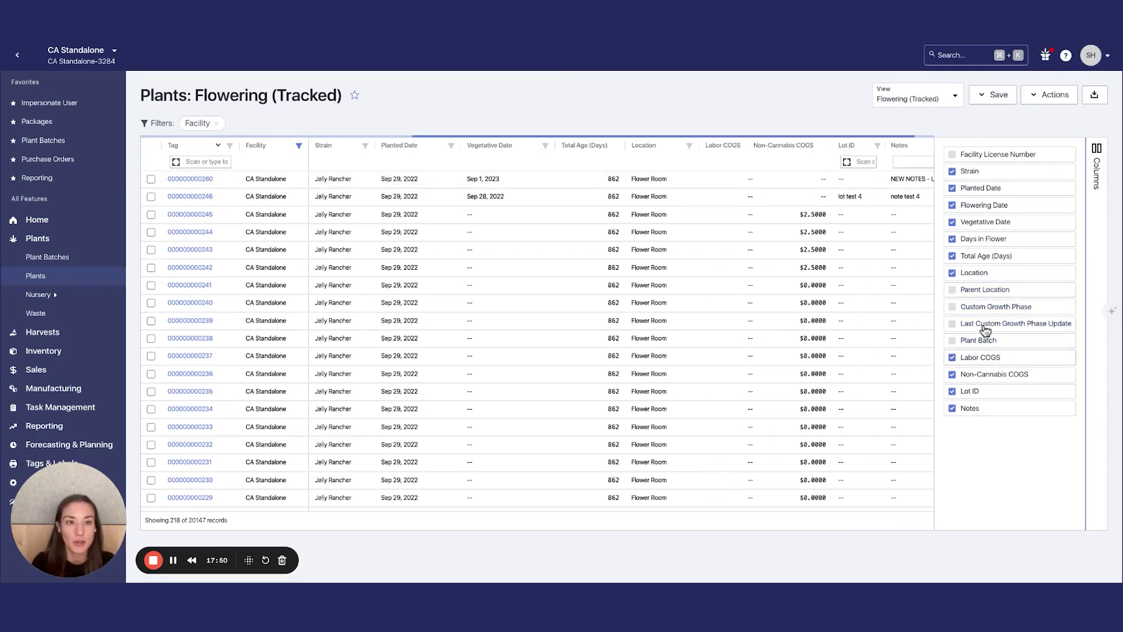
left_click(987, 103)
left_click(1097, 159)
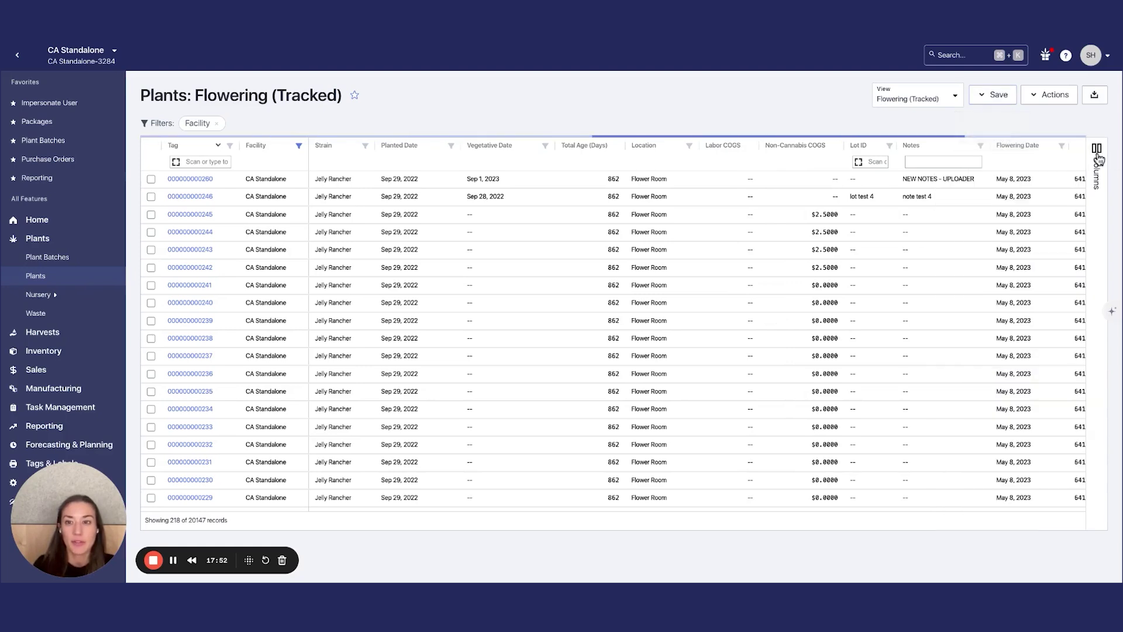
Widen the Tag and Lot ID columns of the flowering plants table.
double_click(238, 147)
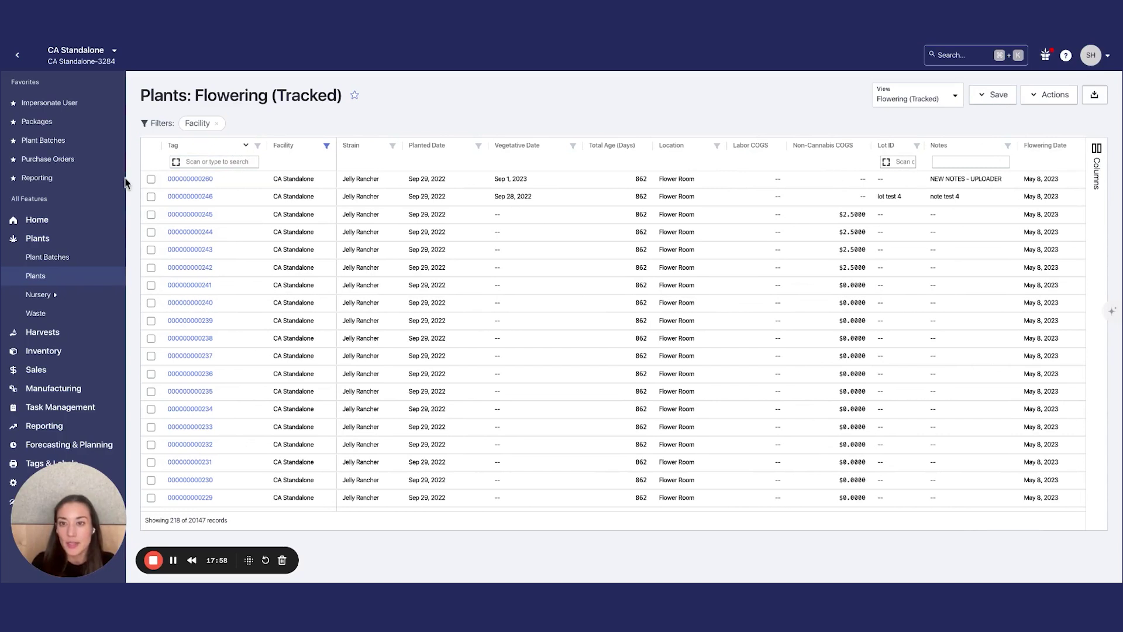
left_click(196, 166)
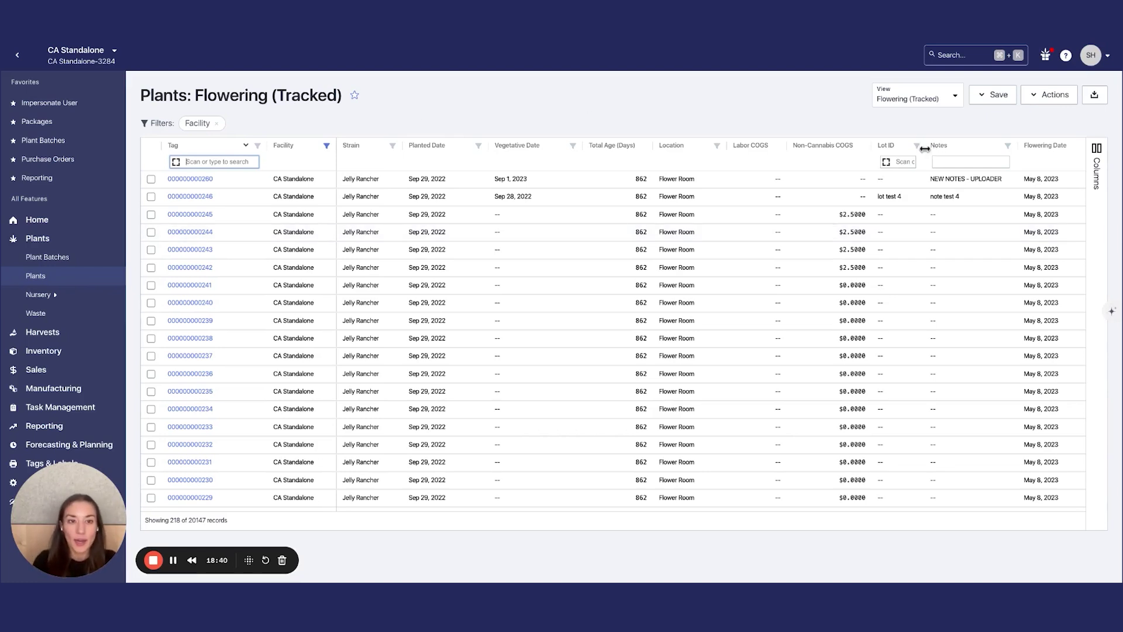
left_click_drag(924, 148, 940, 149)
left_click(1051, 94)
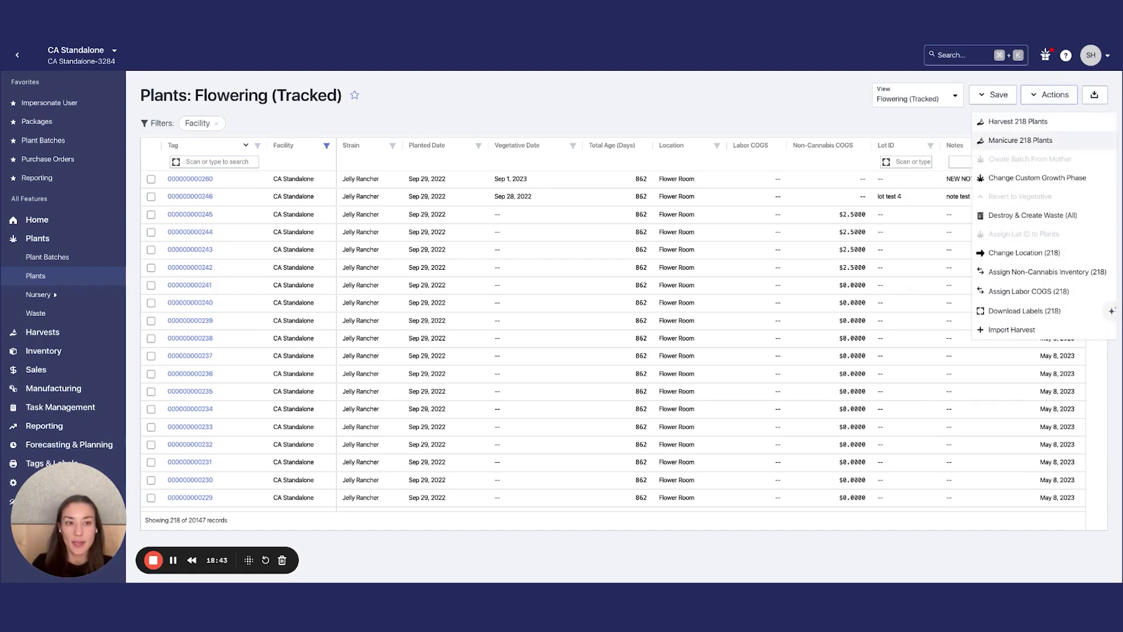
left_click(864, 120)
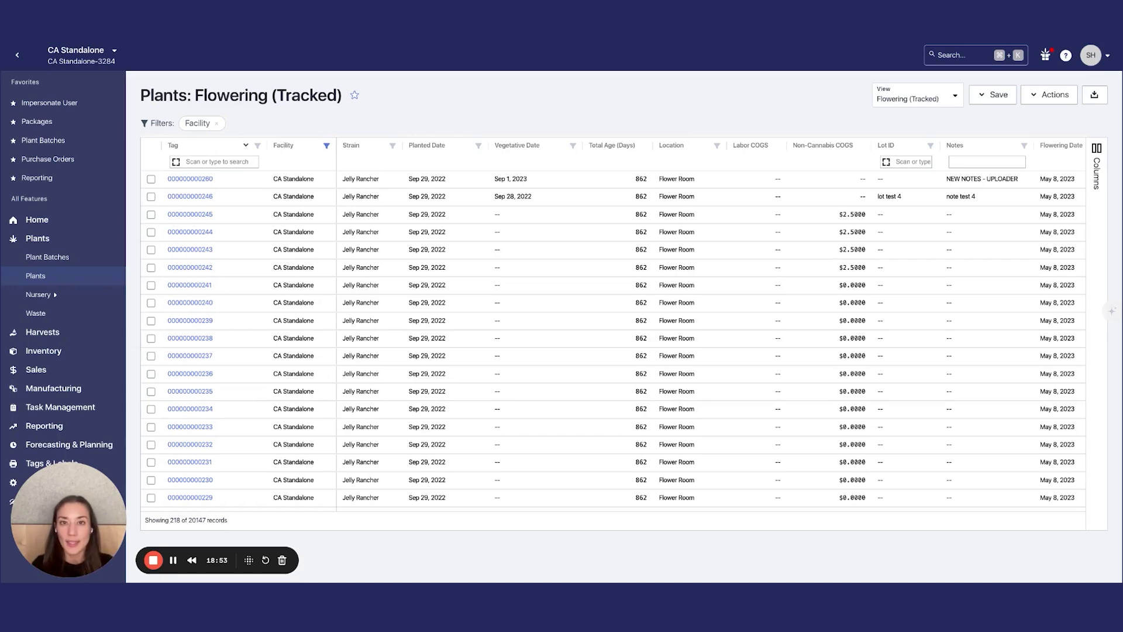
left_click(150, 232)
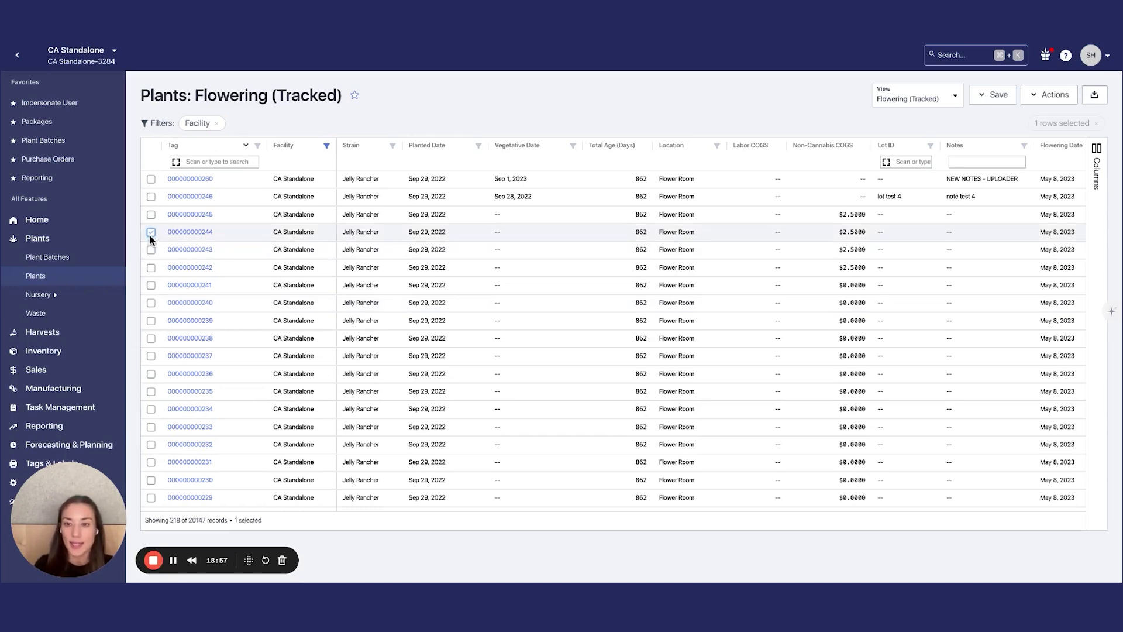
left_click(150, 480)
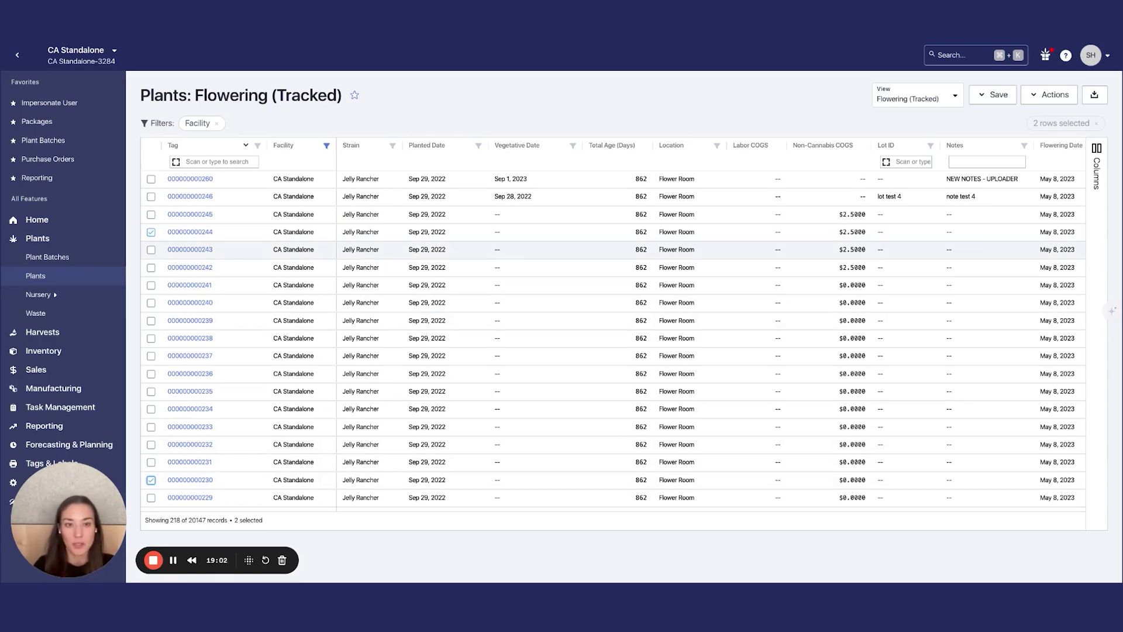
left_click(151, 250)
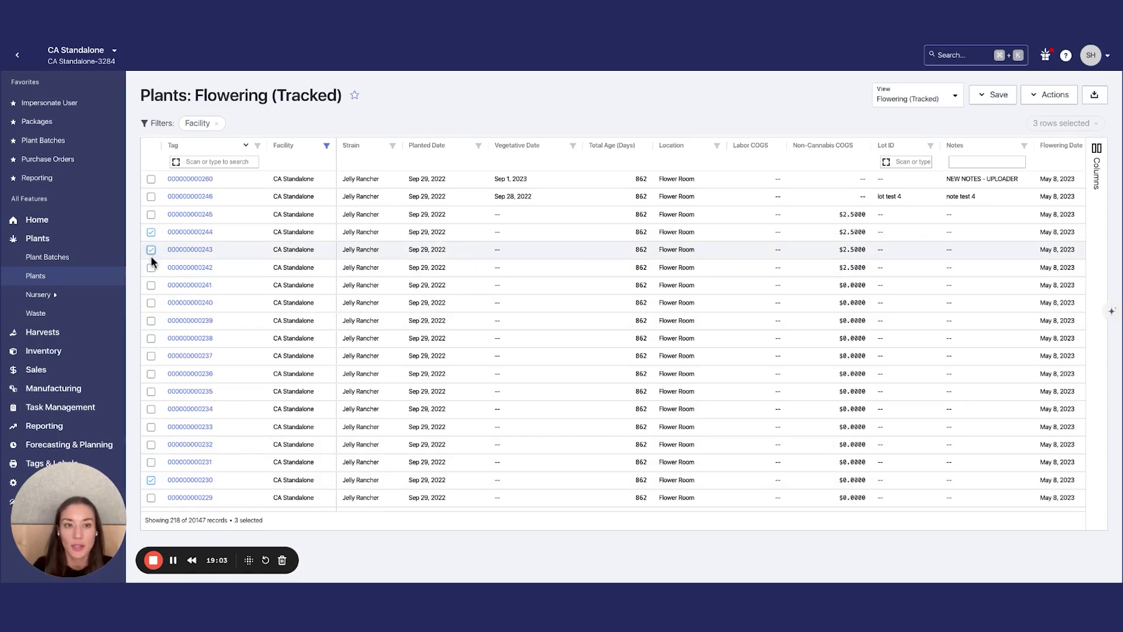
left_click(151, 267)
left_click(151, 285)
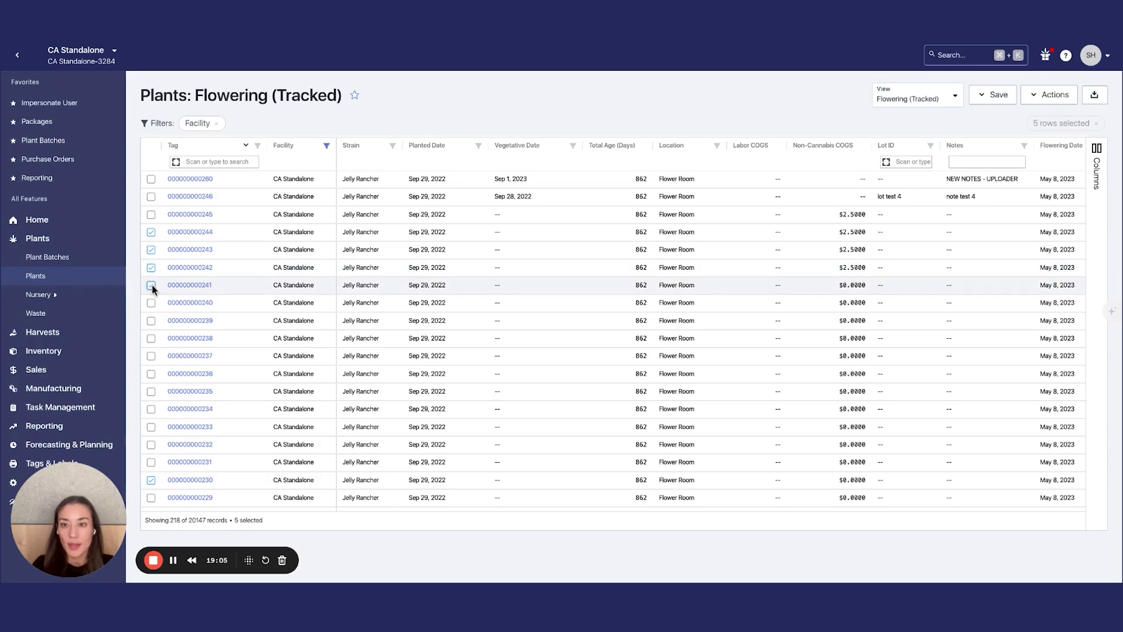
left_click(151, 302)
Assign Lot ID 2.7.25-ROOM A to the six selected plants and confirm the assignment.
left_click(1051, 95)
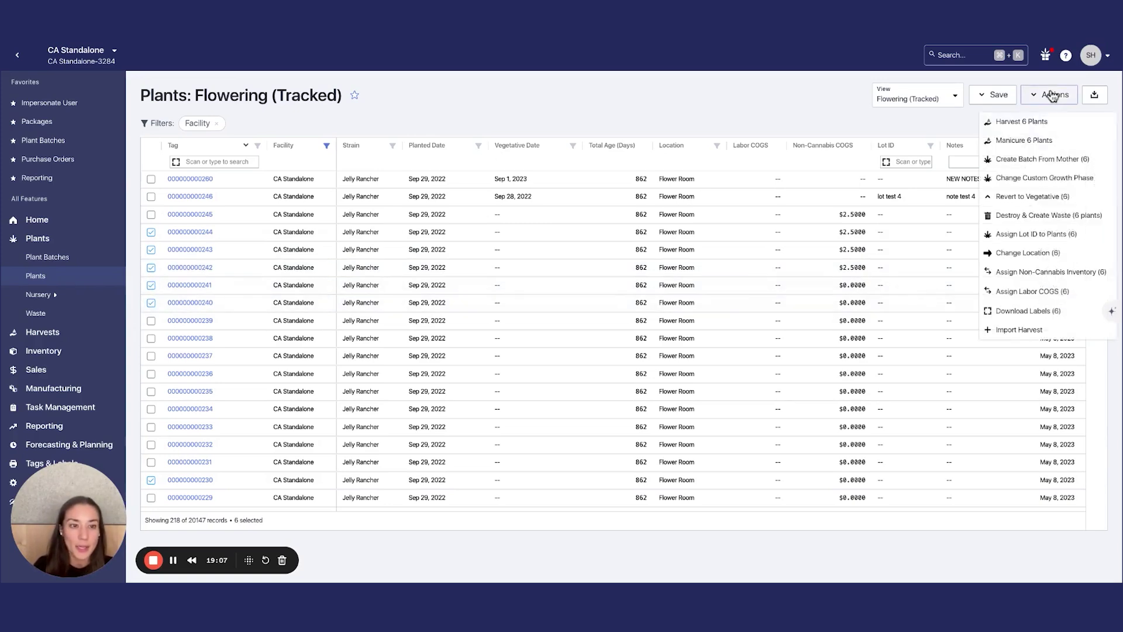
left_click(1036, 235)
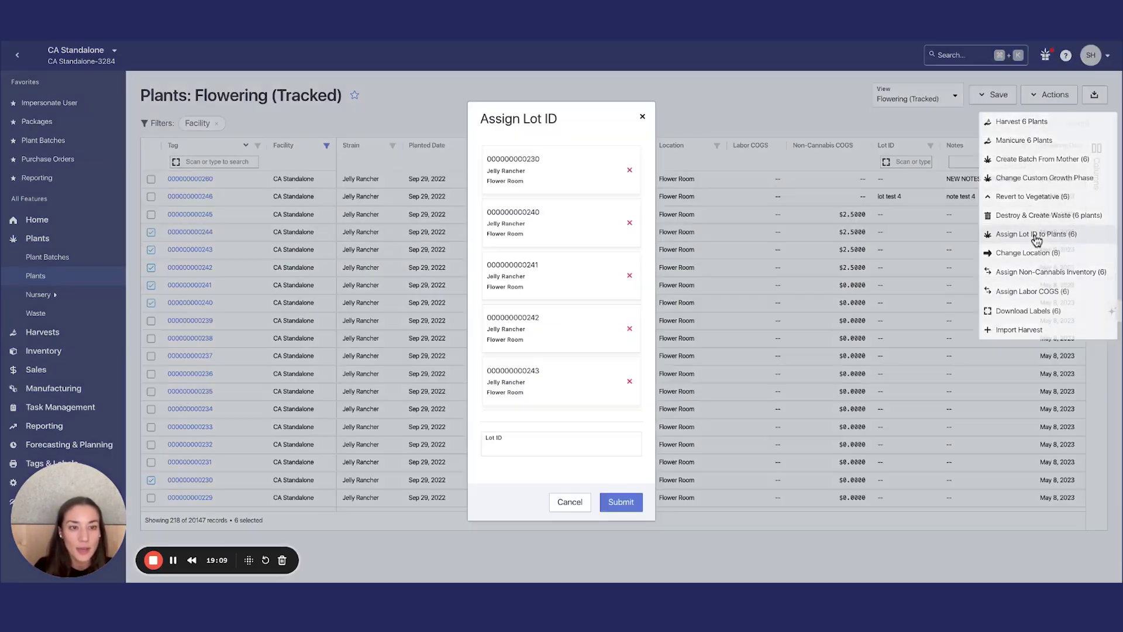
left_click(500, 449)
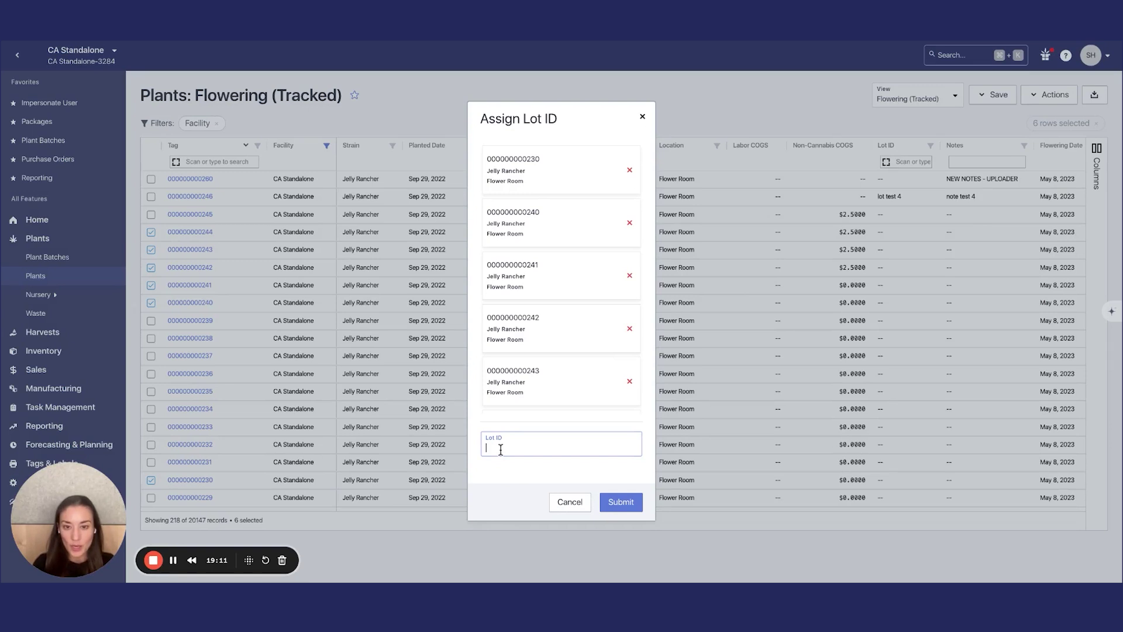
type("2.7")
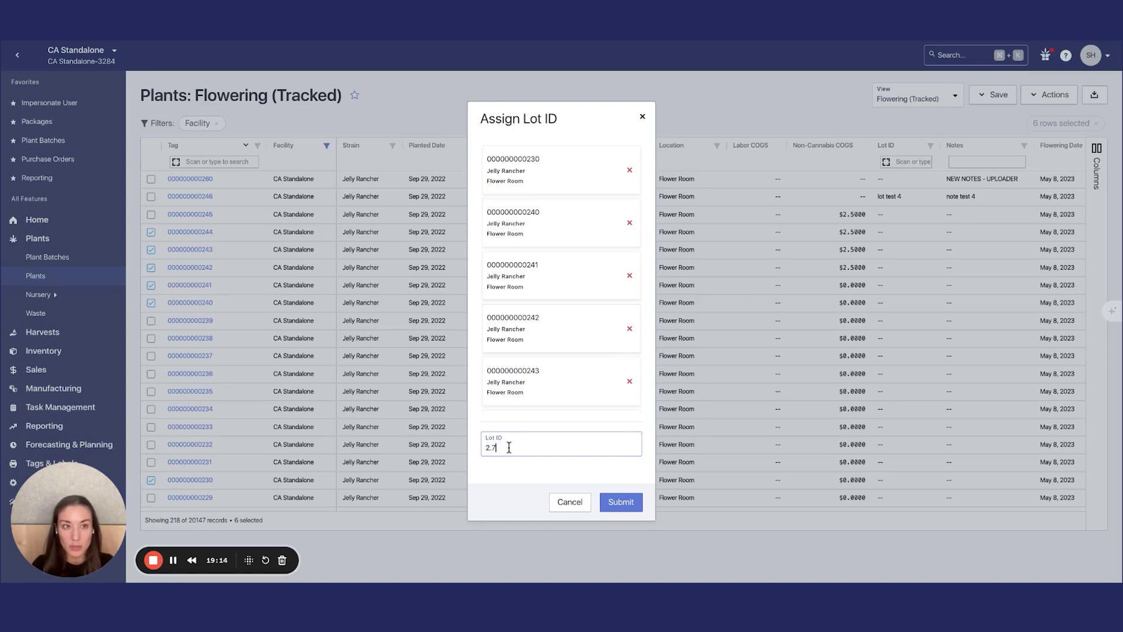
type(".25-")
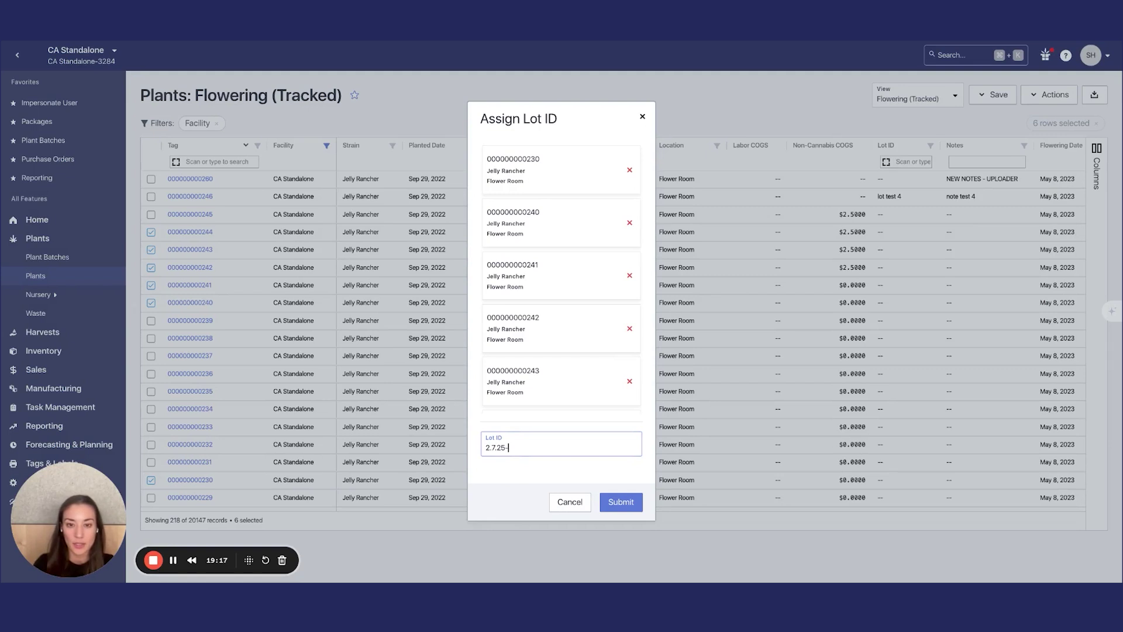
type("ROOM")
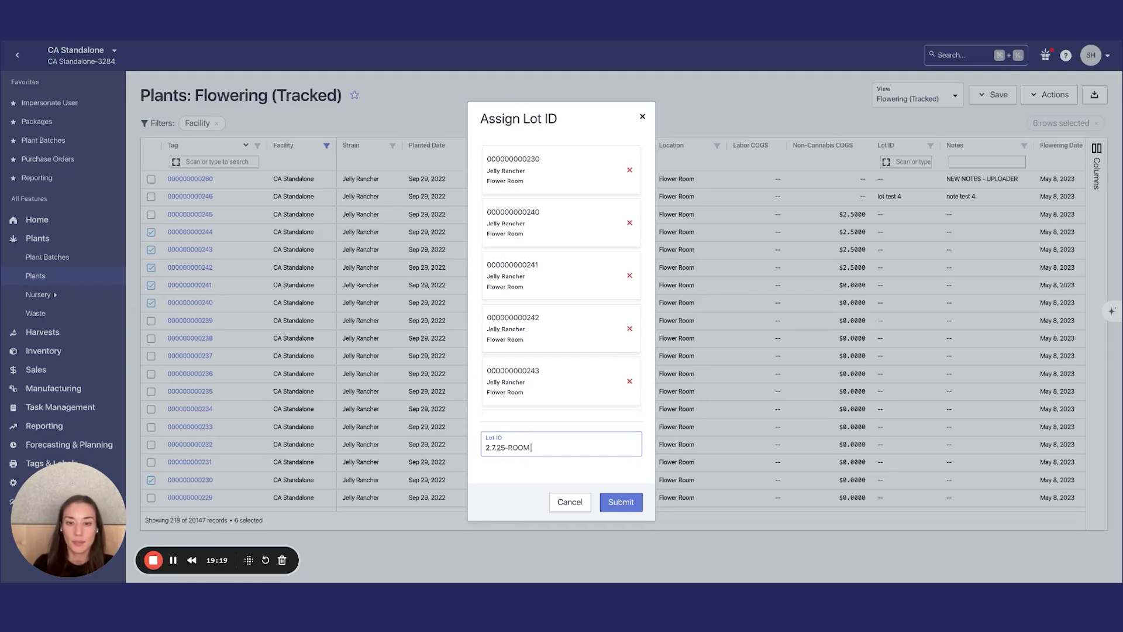
type(" A")
left_click(621, 502)
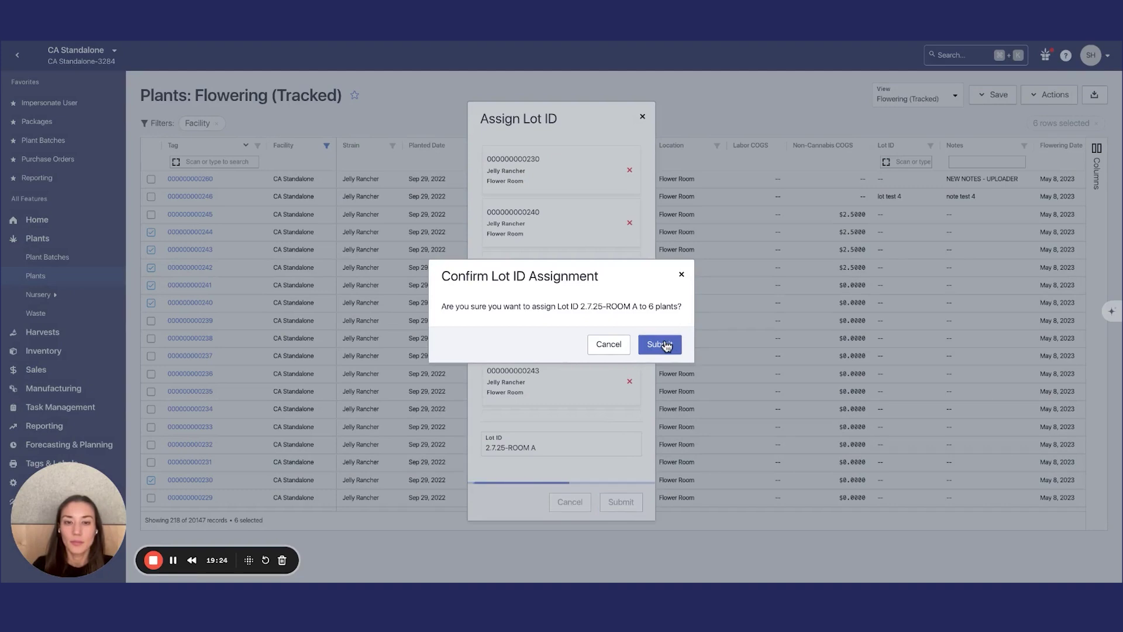
left_click(664, 345)
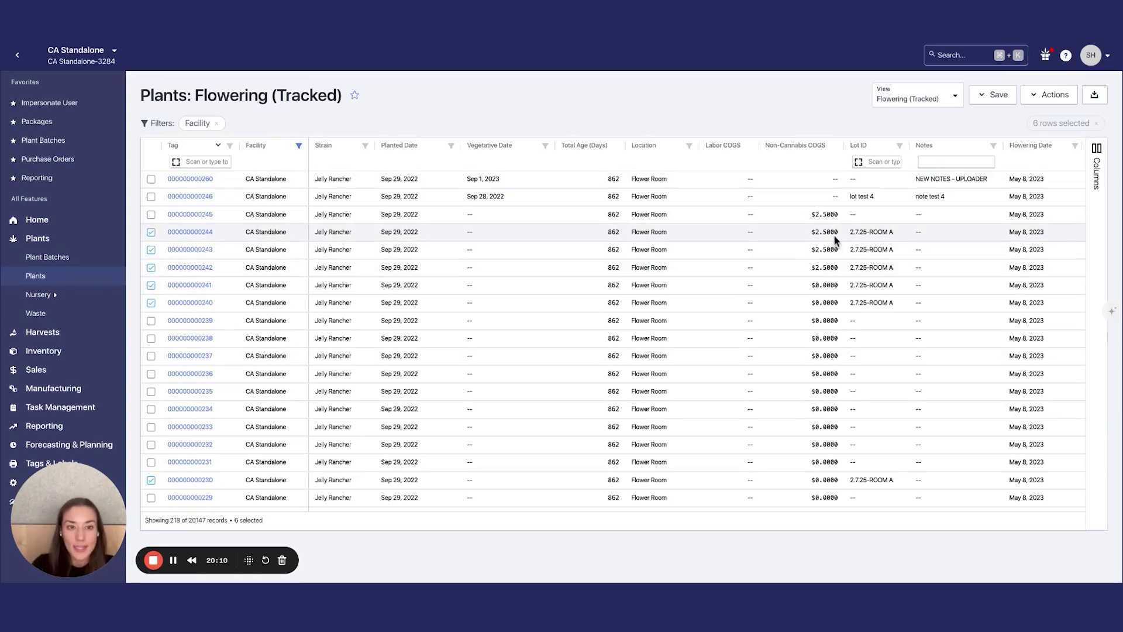
Start a harvest from the six selected plants, discarding the unsaved backup harvest.
left_click(1053, 97)
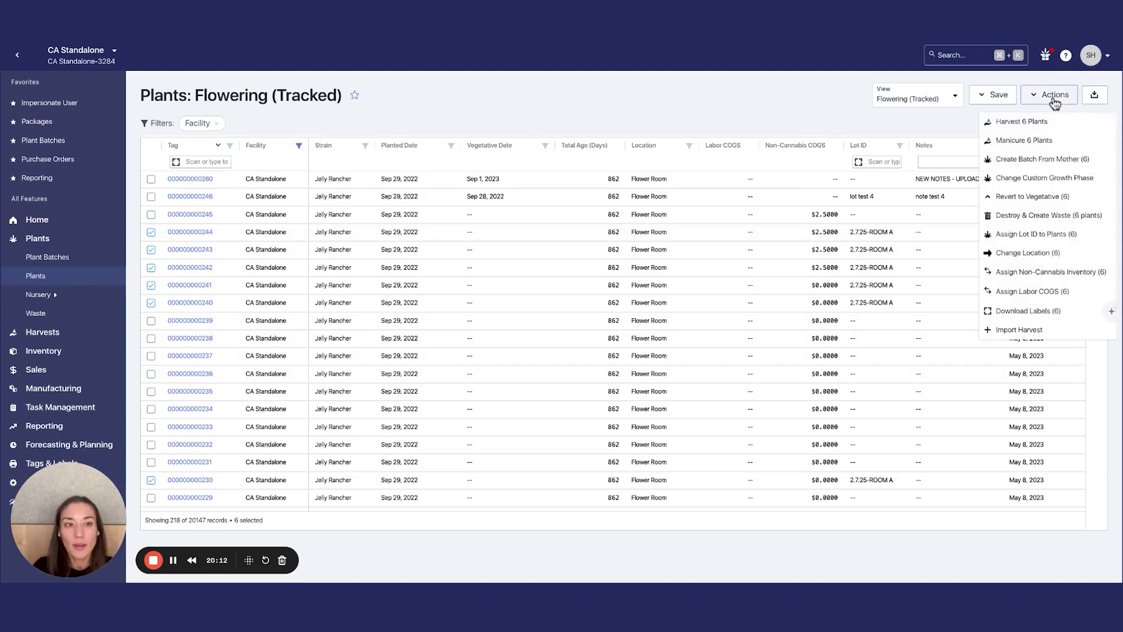
left_click(1045, 124)
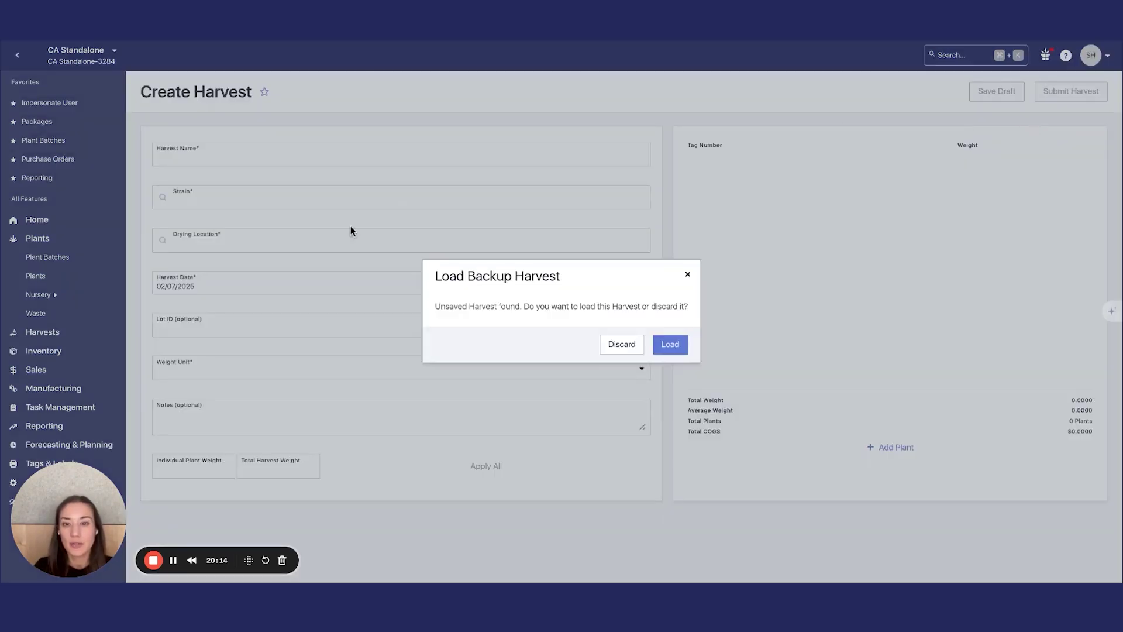
left_click(625, 348)
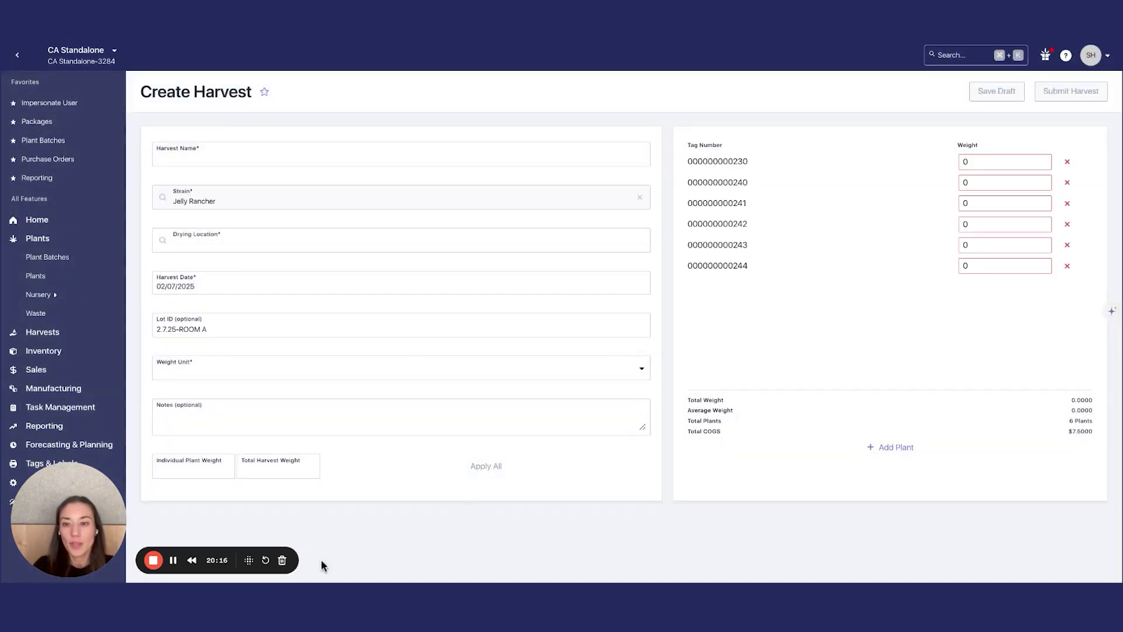
Enter a total harvest weight of 100 and apply it across all plants in the harvest.
left_click(285, 474)
type("100")
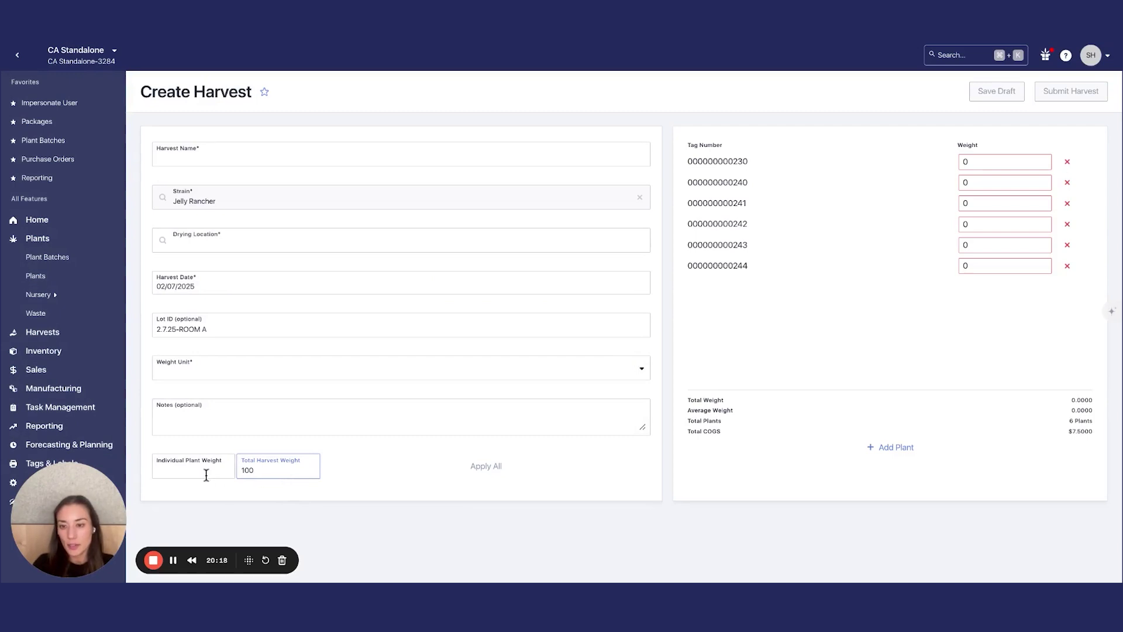
left_click(206, 475)
left_click(480, 467)
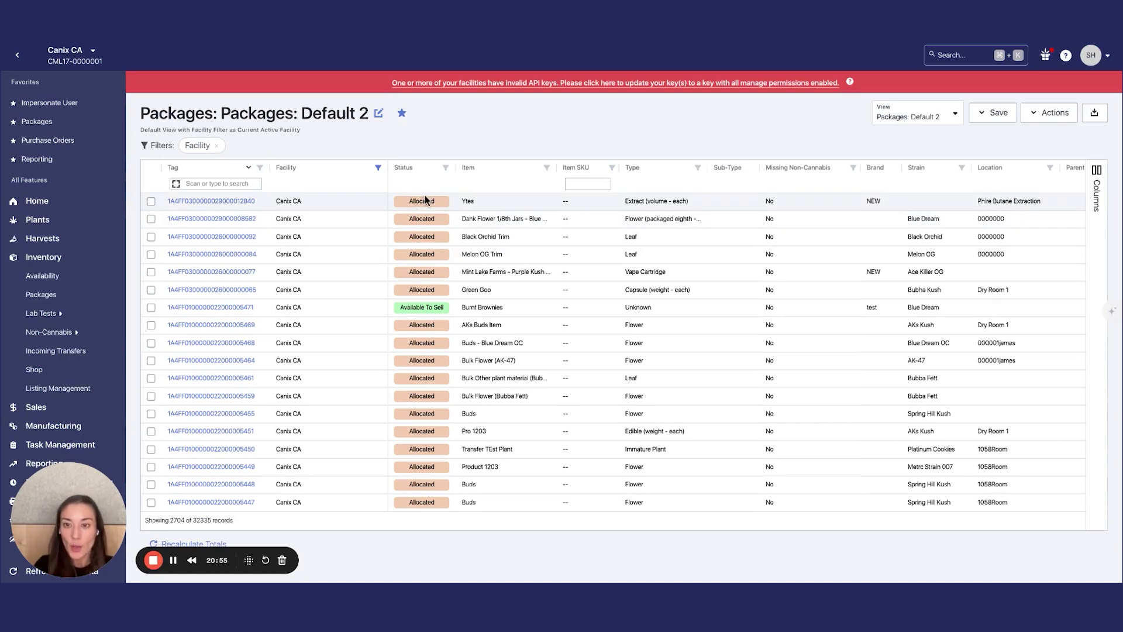
Select the first four packages of the Canix CA facility and review the bulk actions available for them.
left_click(150, 202)
left_click(152, 219)
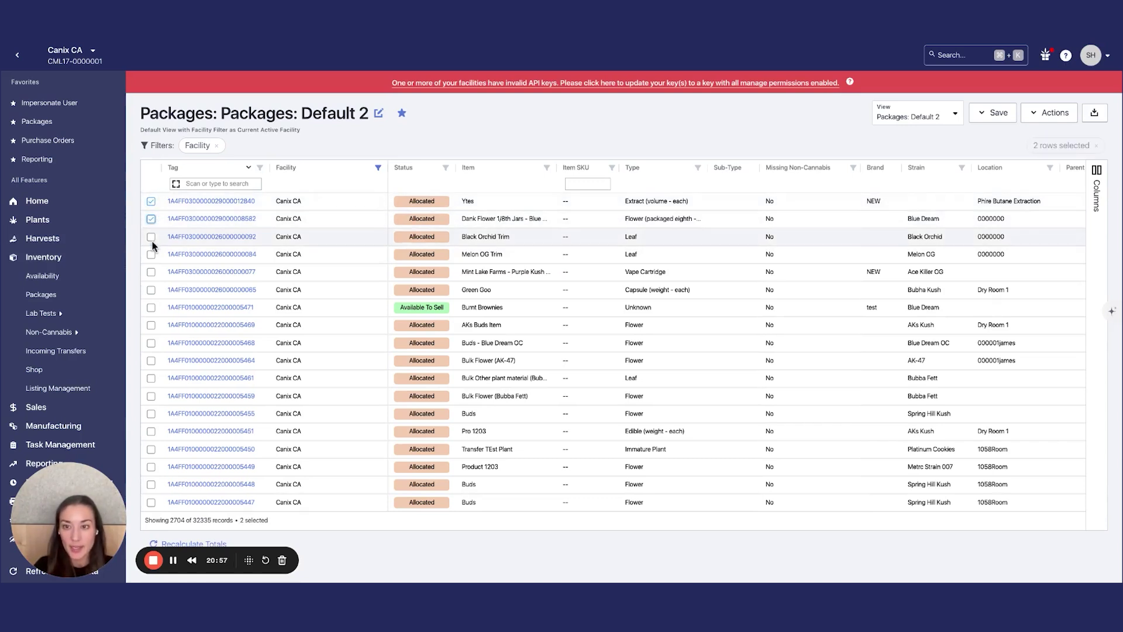
left_click(152, 236)
left_click(152, 253)
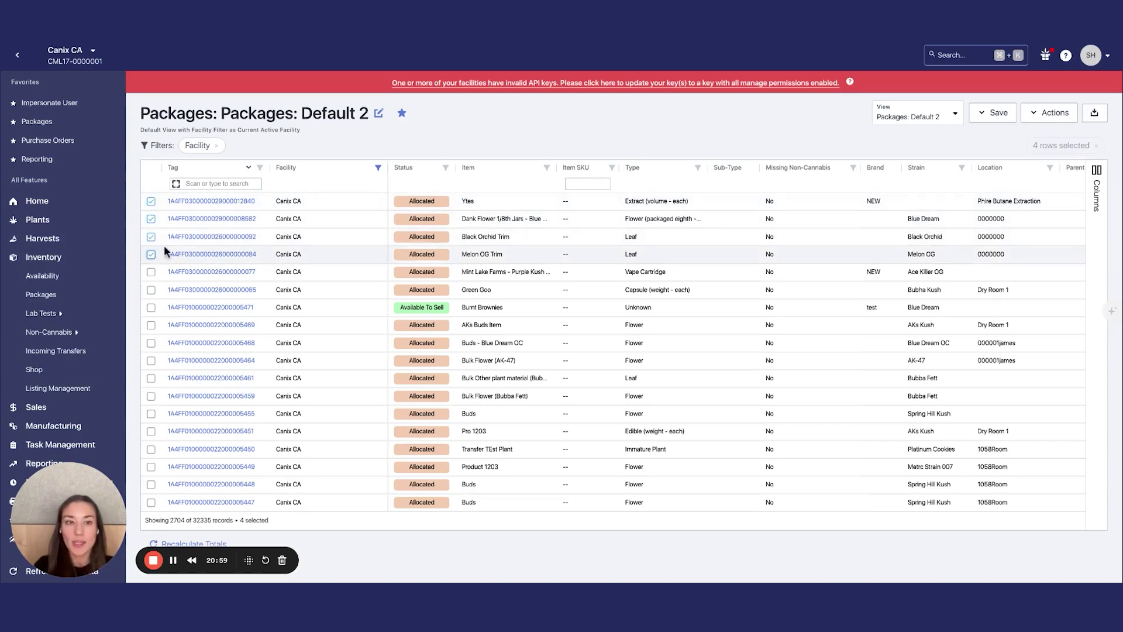
left_click(1035, 117)
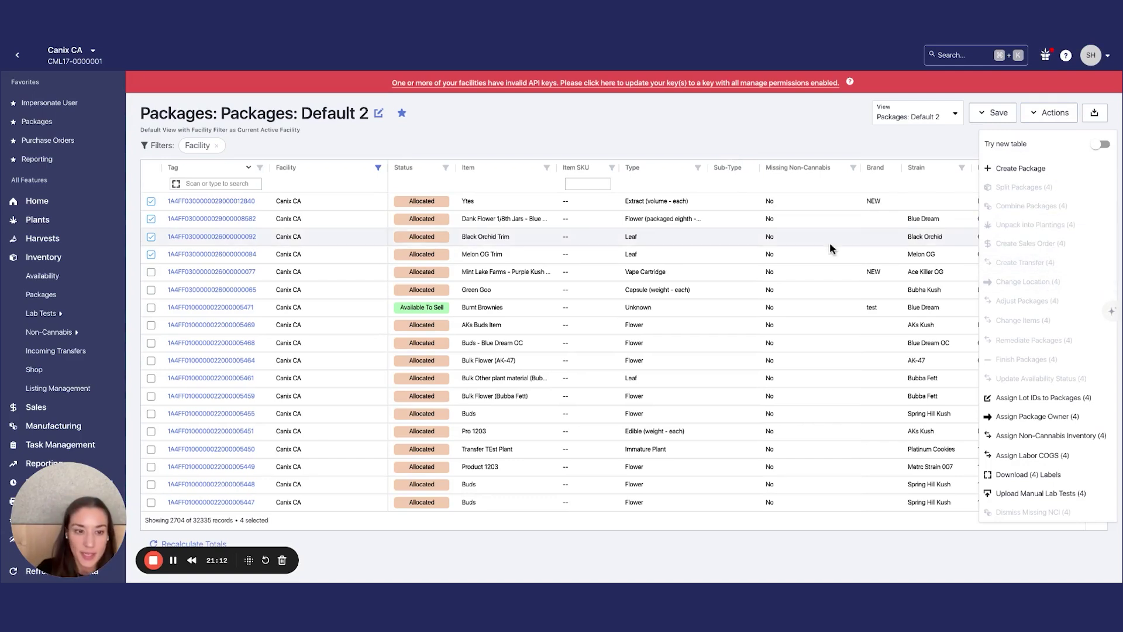
left_click(733, 128)
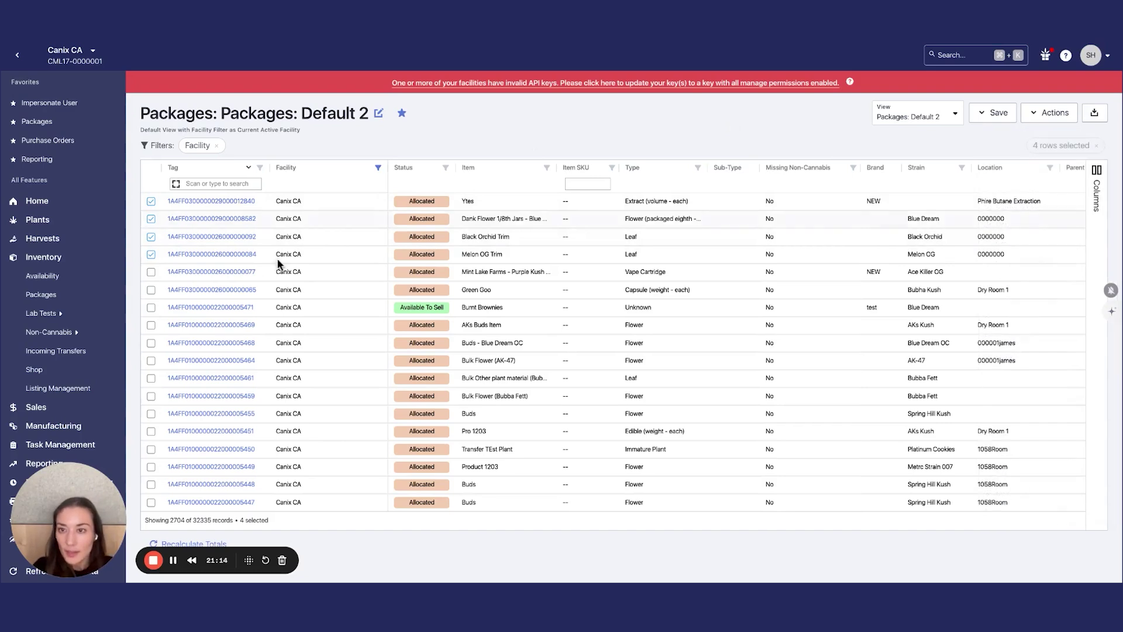
left_click(64, 51)
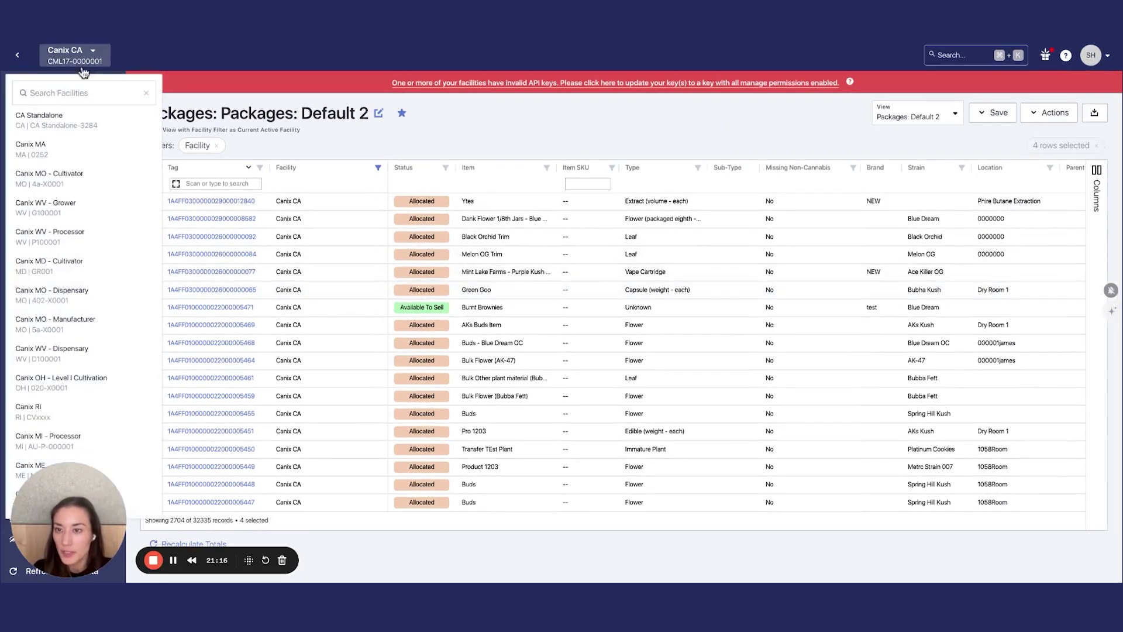
left_click(76, 119)
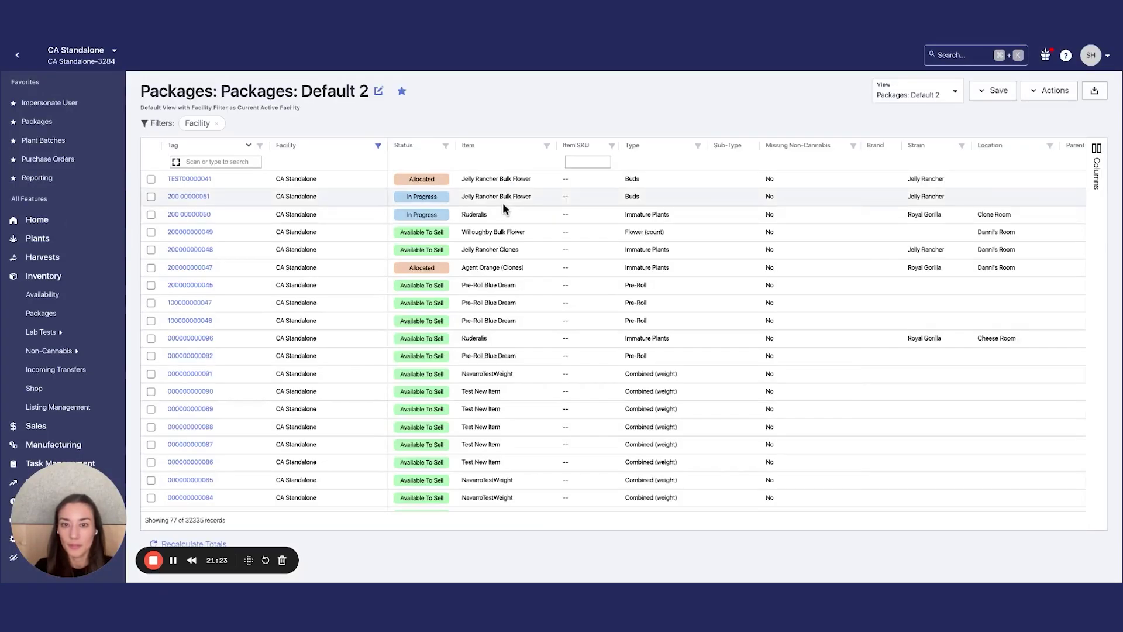
left_click(151, 285)
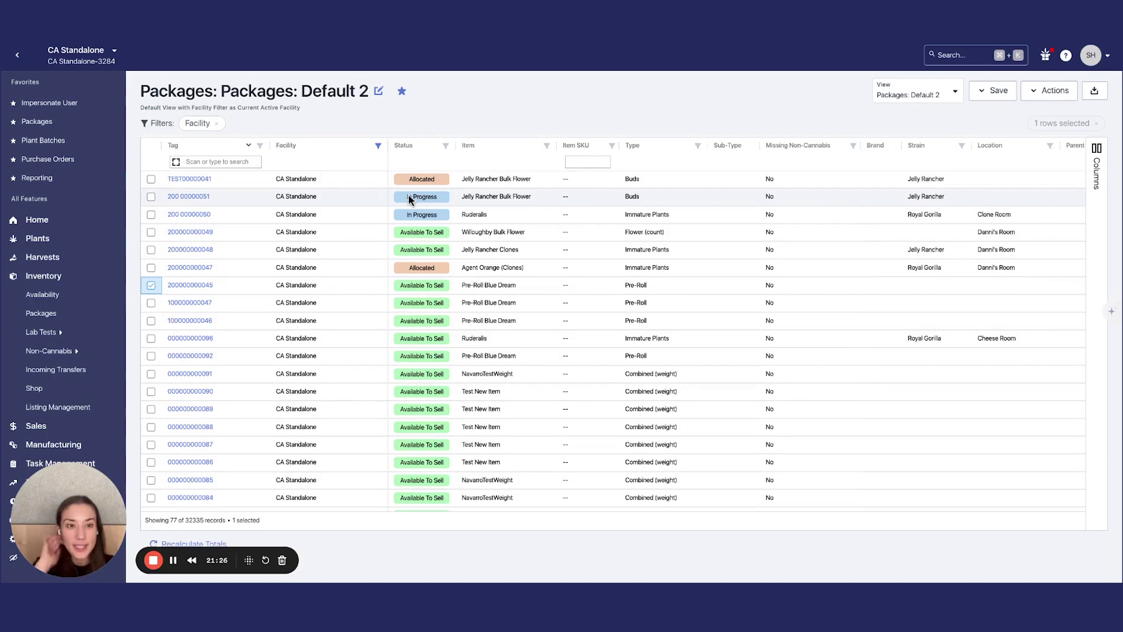
left_click(151, 480, "shift")
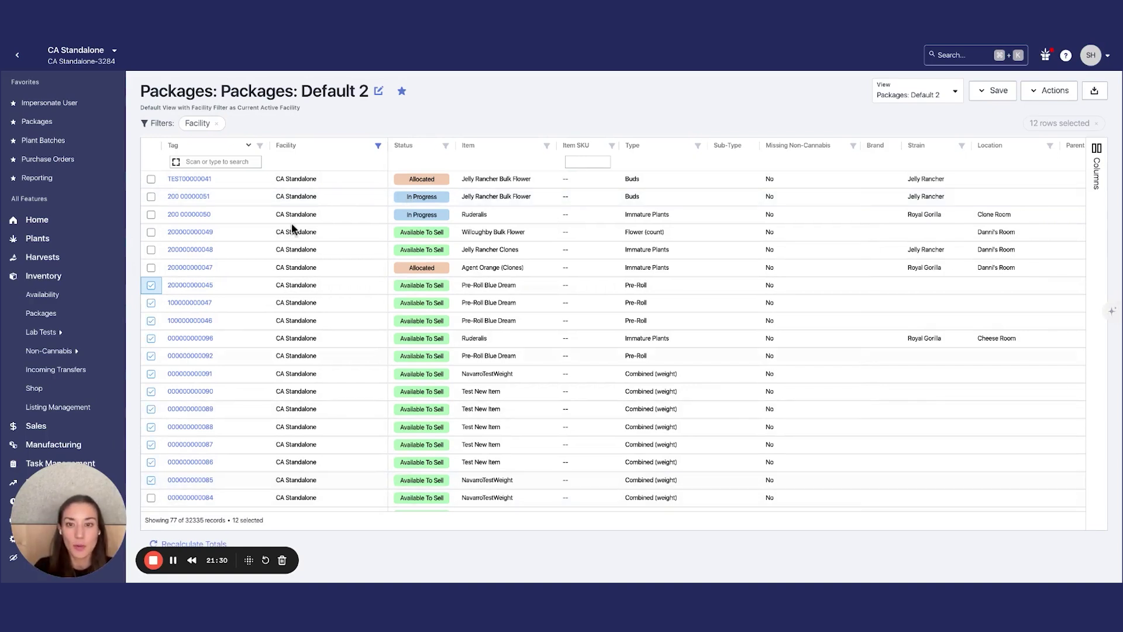
Review the new status options for updating the availability of the 12 selected packages, leaving the status unchanged.
left_click(1053, 90)
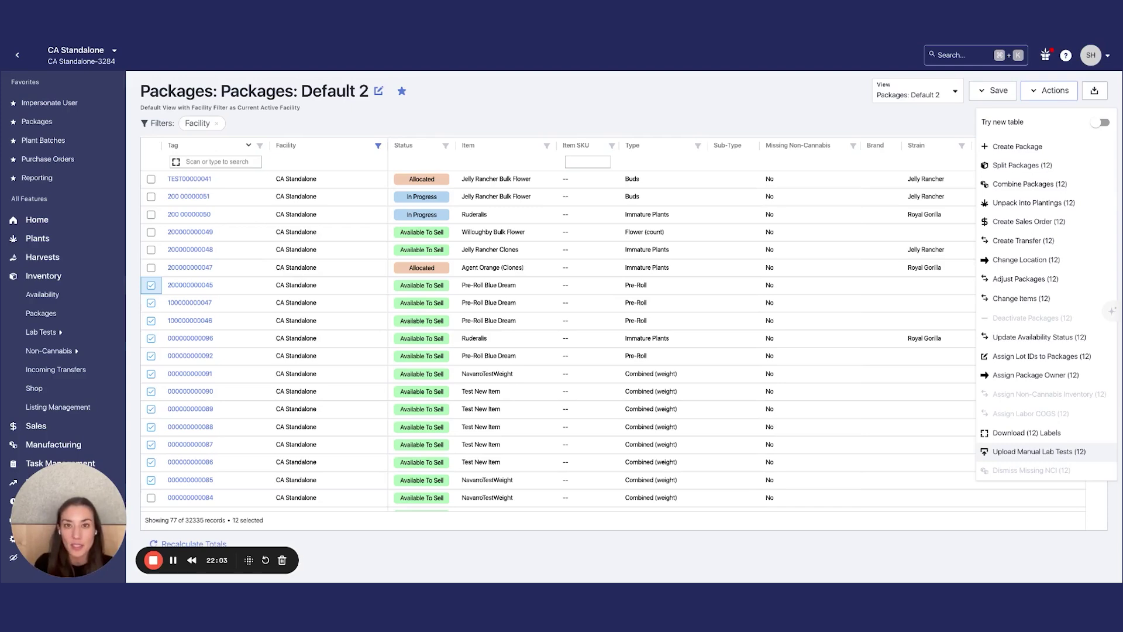
left_click(1029, 337)
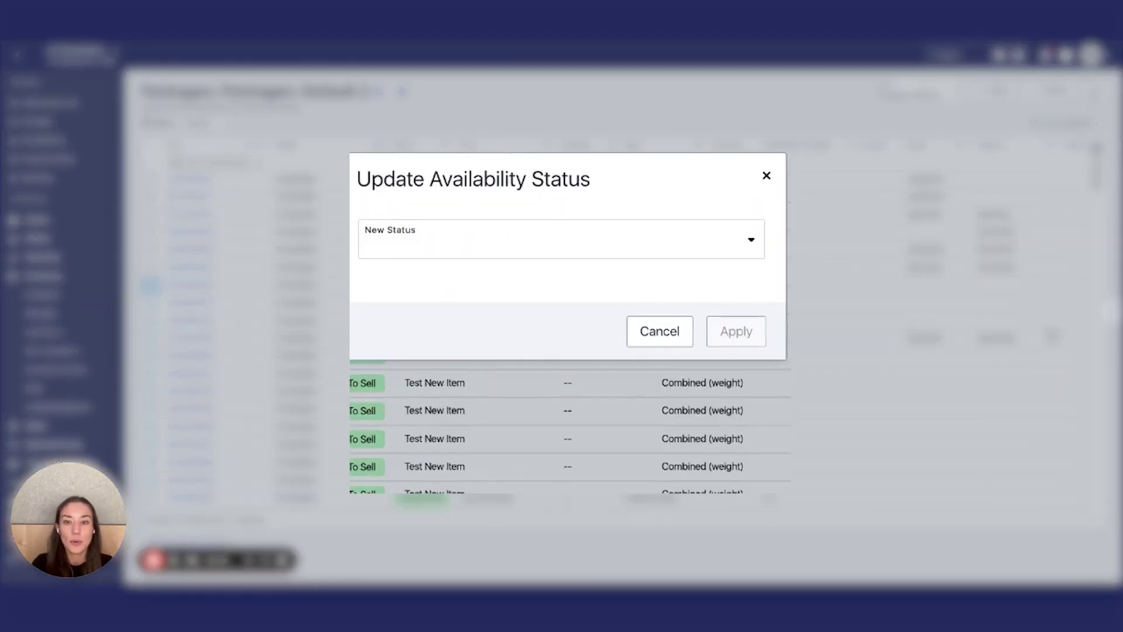
left_click(477, 266)
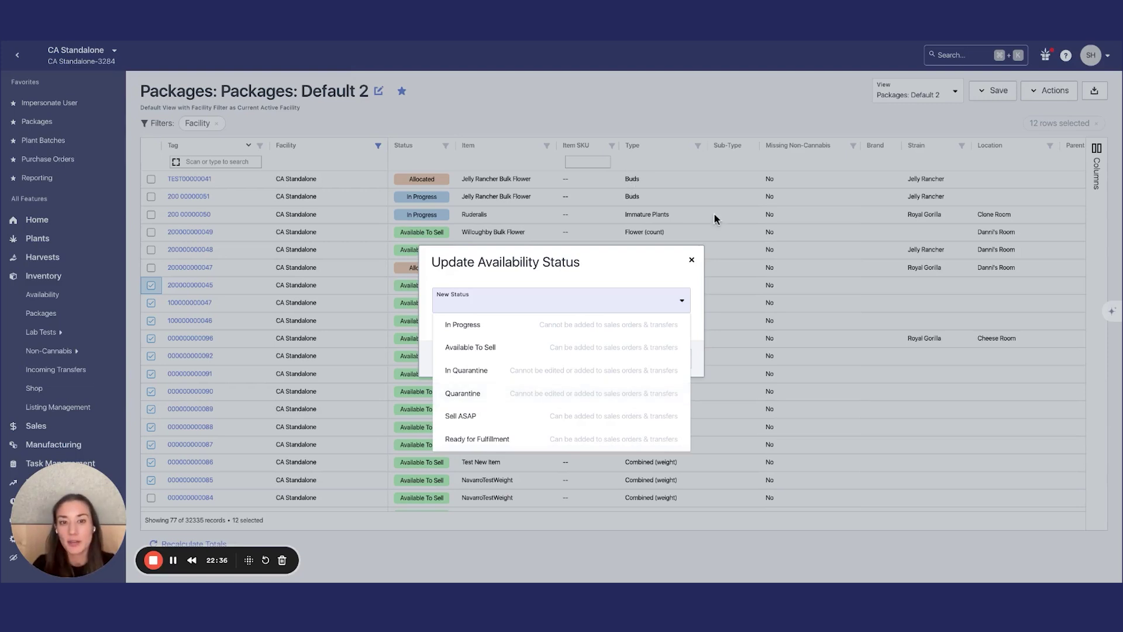
left_click(692, 259)
Start splitting the selected packages and set the first Pre-Roll Blue Dream output to 100 packages with a packaged weight of 1 each.
left_click(1045, 92)
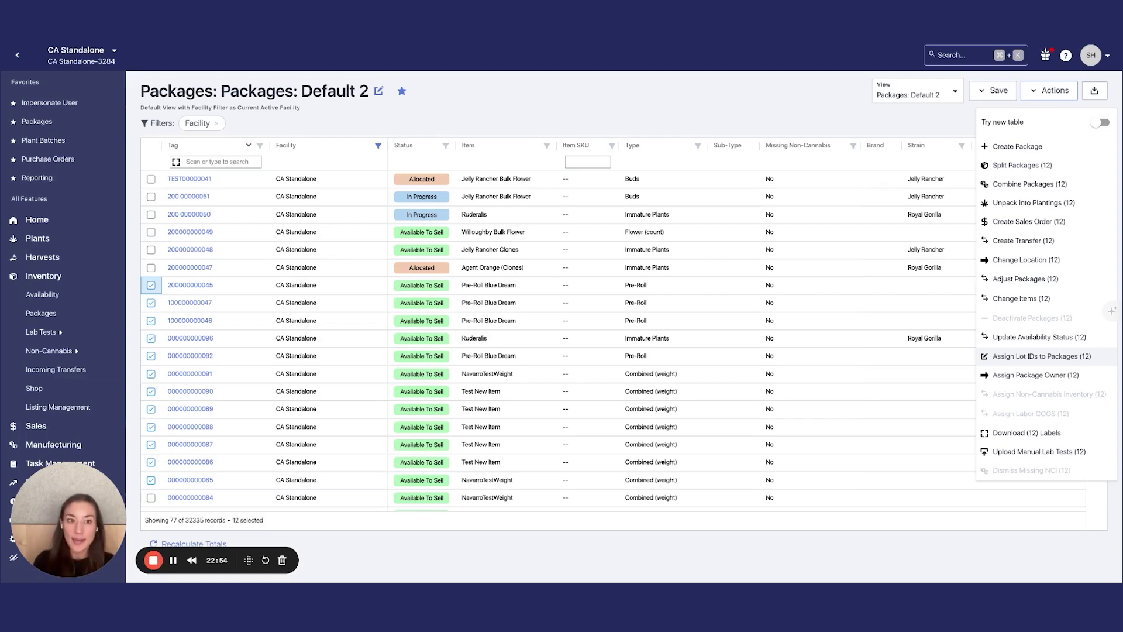
left_click(1047, 165)
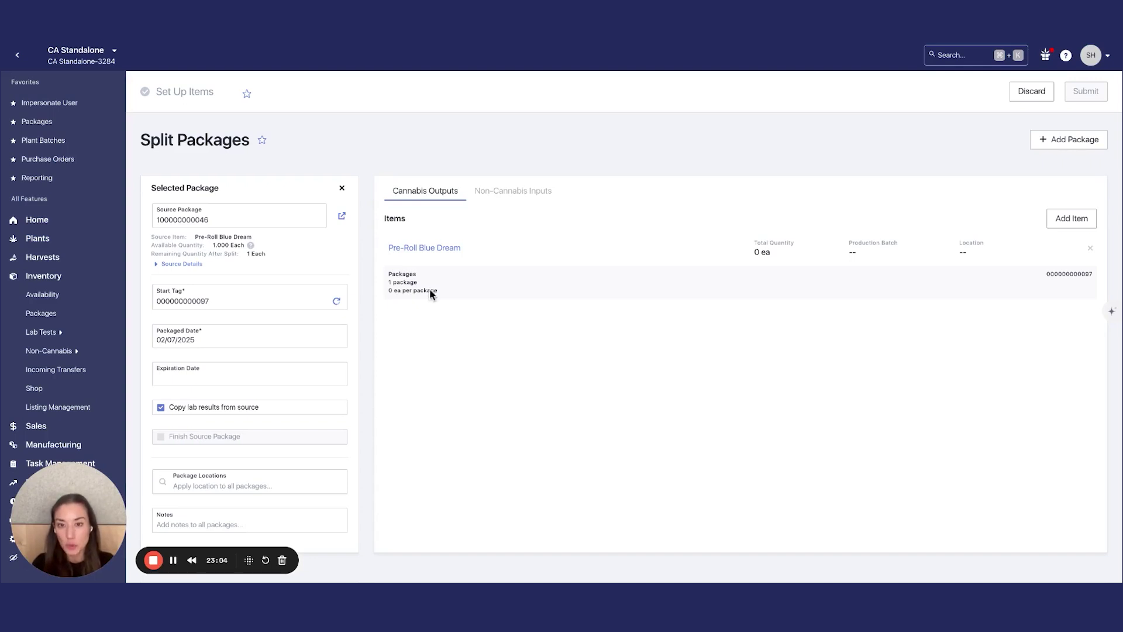
left_click(426, 247)
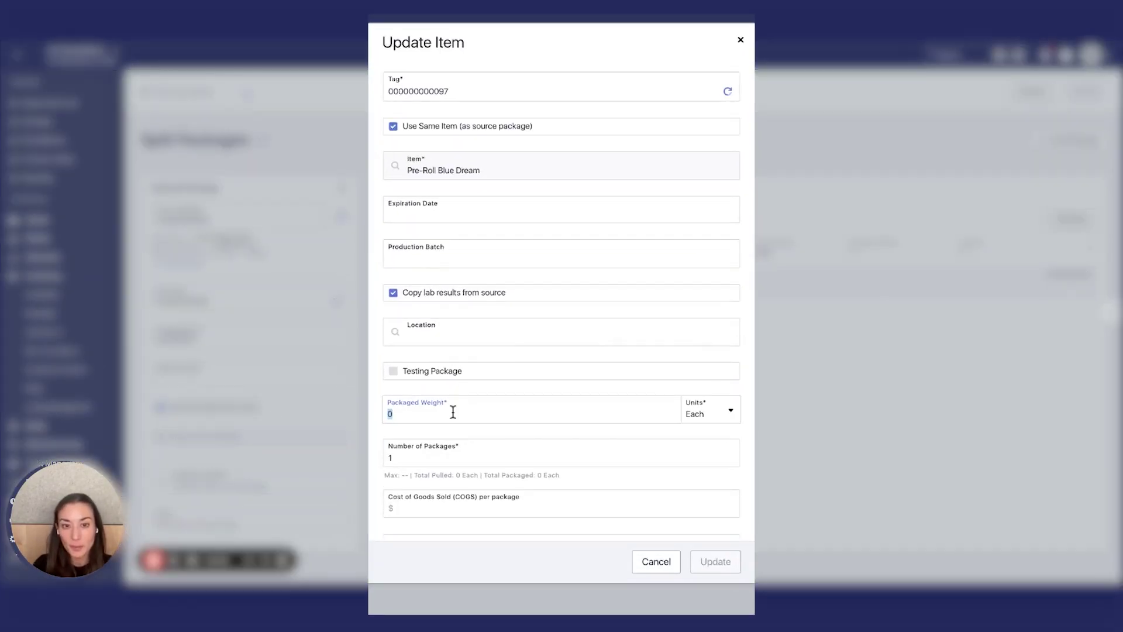
left_click(448, 456)
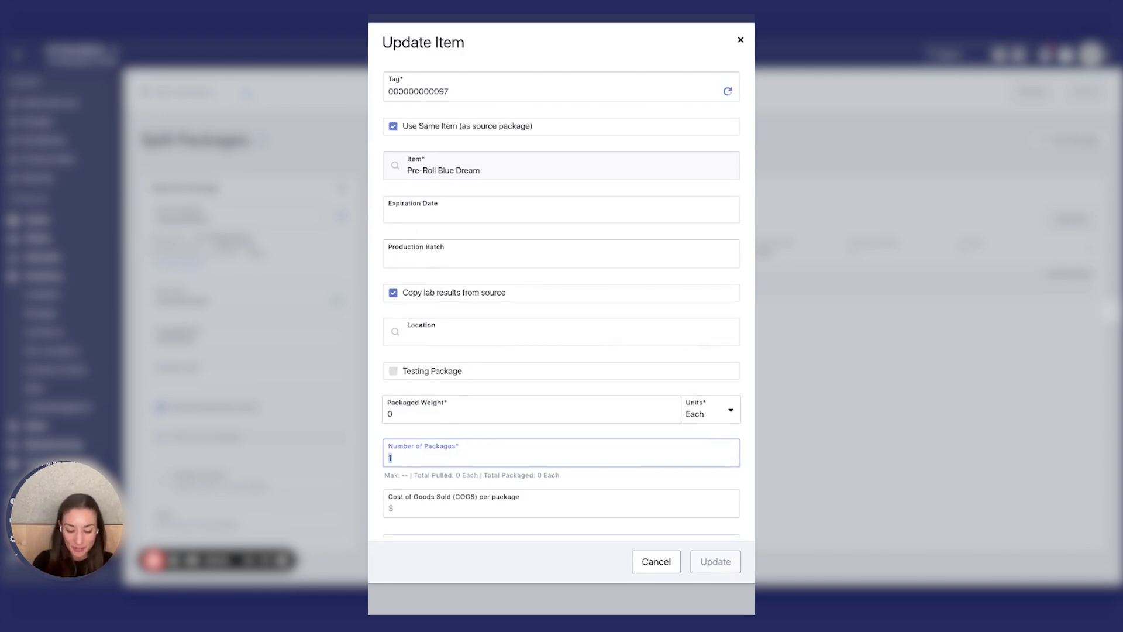
type("100")
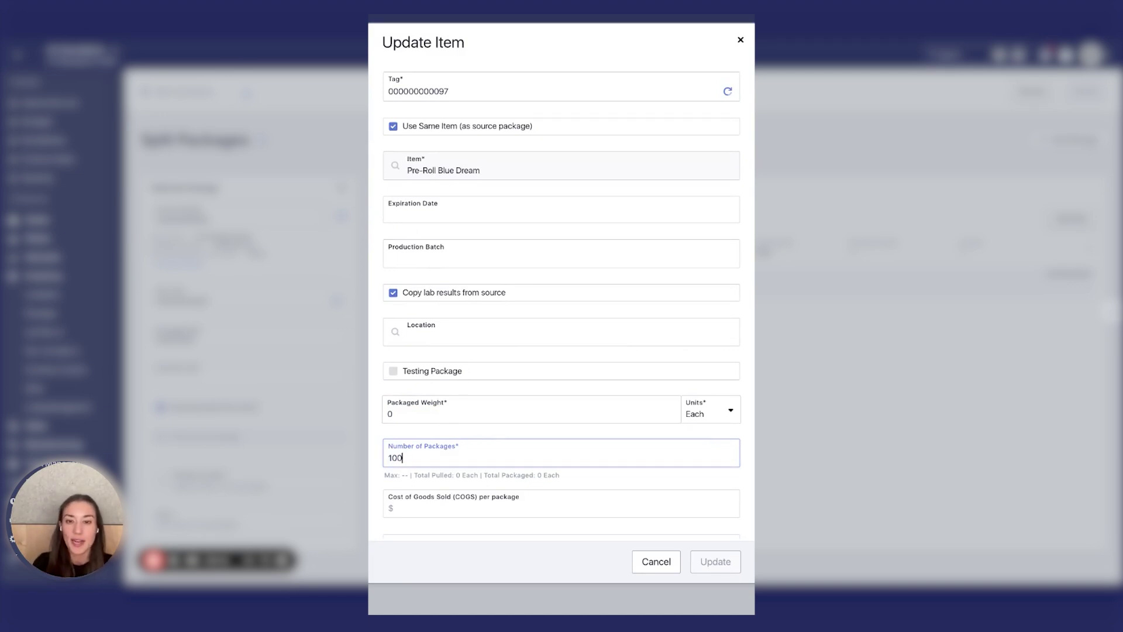
left_click(444, 414)
type("1")
scroll(534, 471, "down", 2)
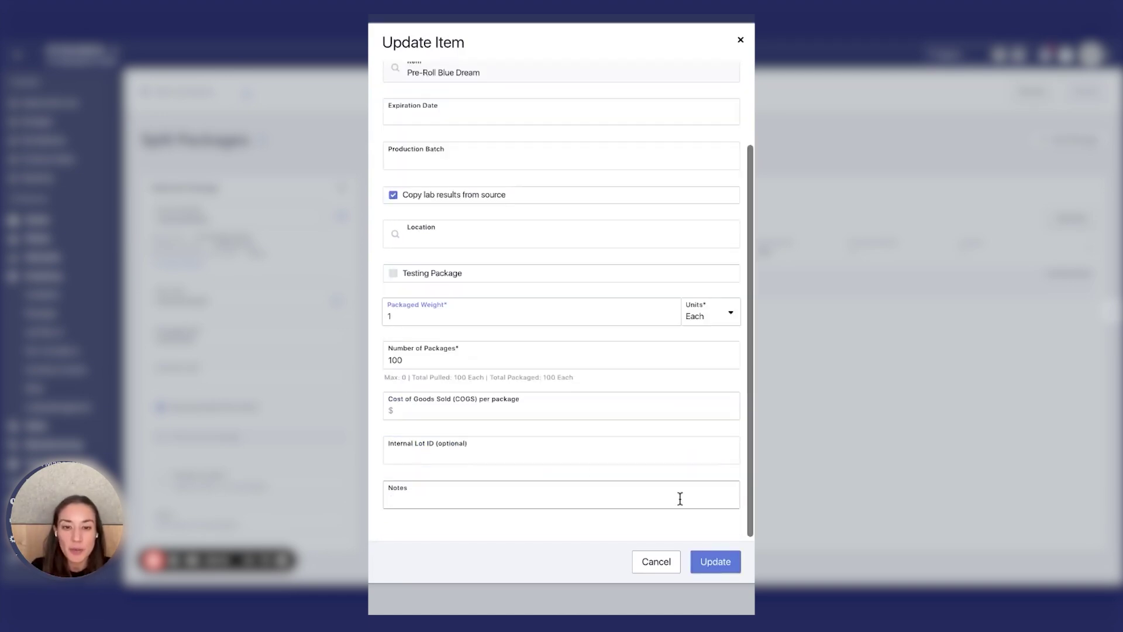
left_click(710, 562)
Examine the tags assigned to the split Pre-Roll Blue Dream packages and the other source packages in the split.
scroll(1076, 286, "down", 12)
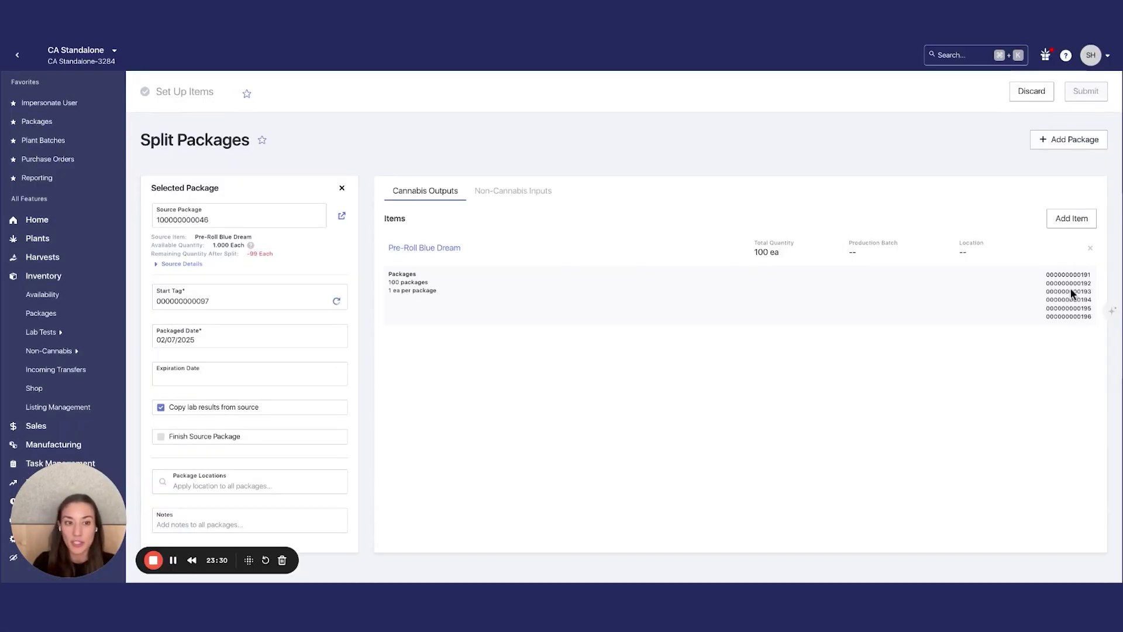
scroll(1070, 289, "down", 20)
scroll(1070, 287, "up", 15)
scroll(1070, 288, "down", 5)
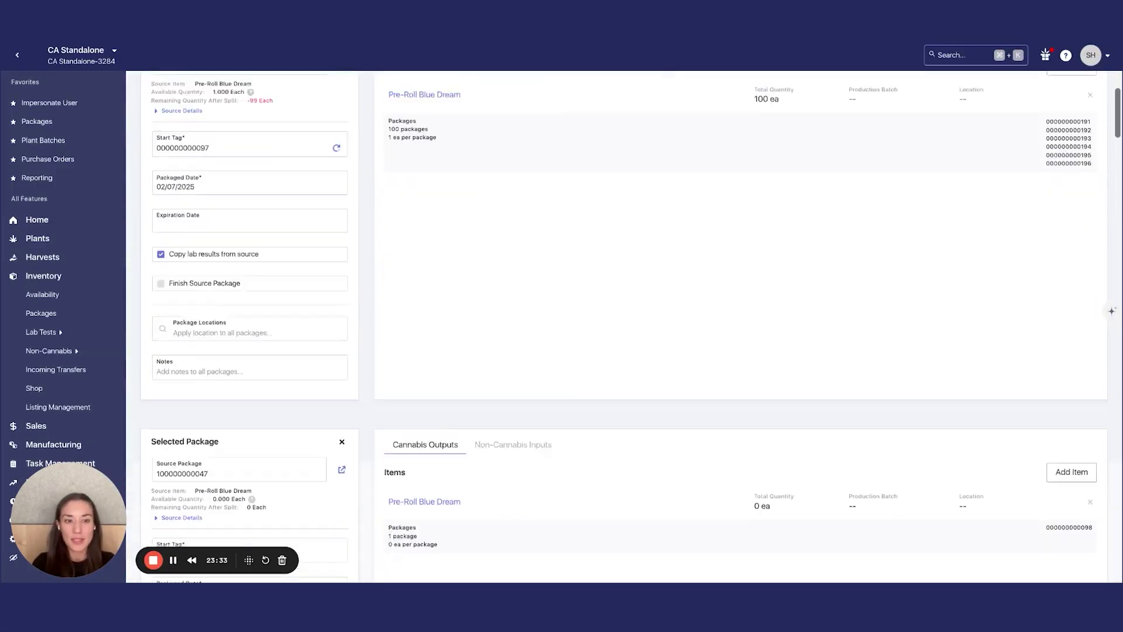
scroll(1070, 287, "up", 5)
scroll(1068, 248, "up", 10)
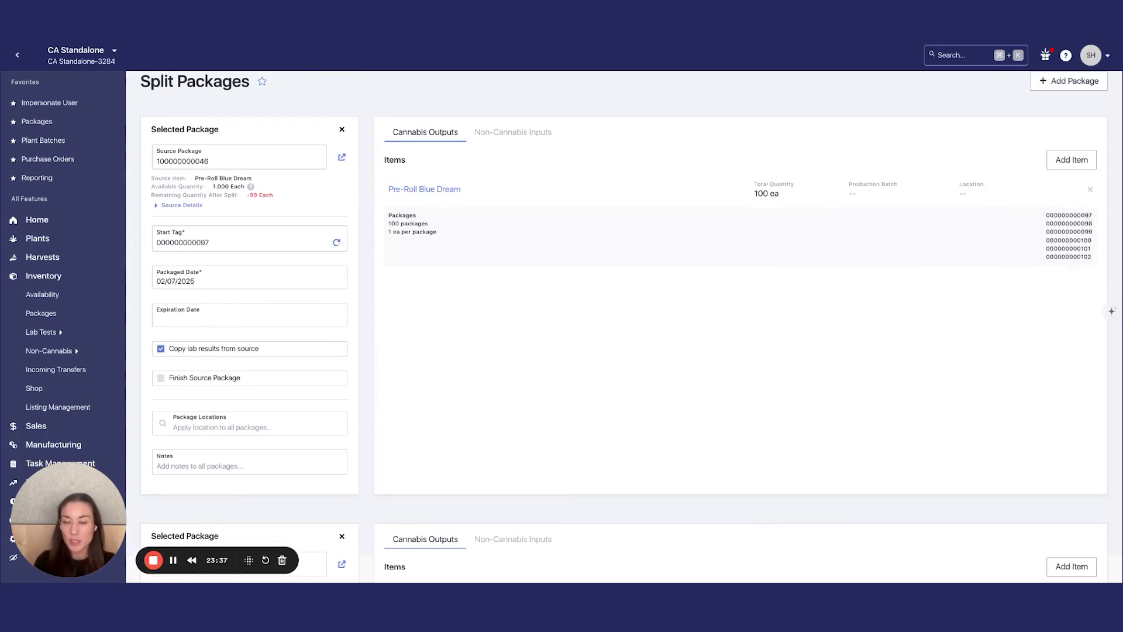
scroll(889, 319, "down", 2)
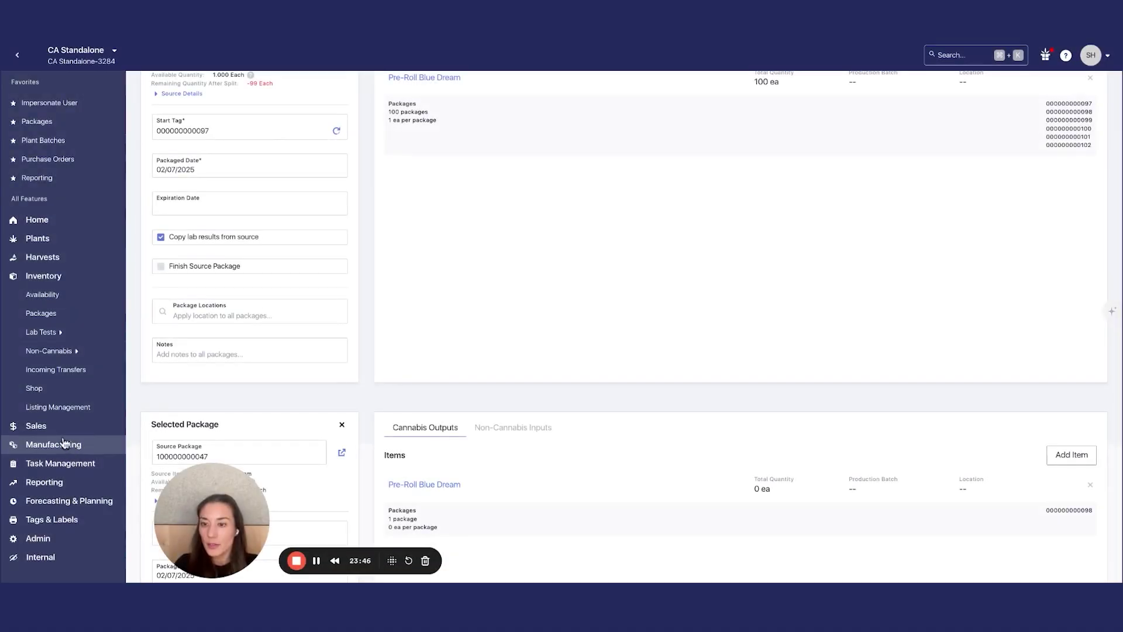
Open the full order details of the first Greenfield Organix order in the sales orders list.
left_click(62, 427)
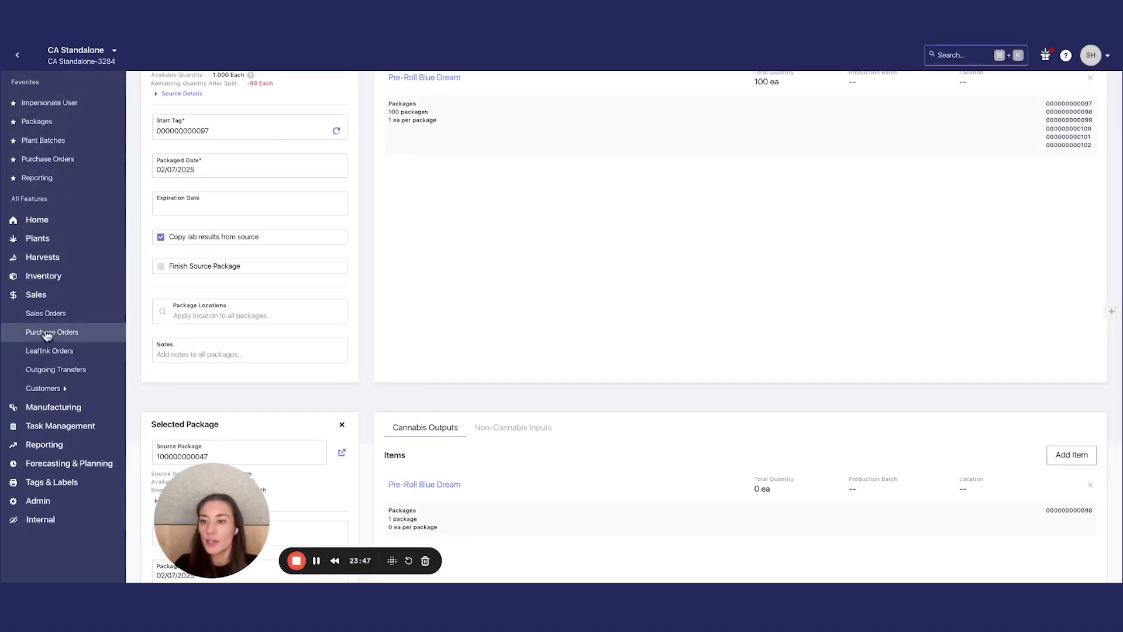
left_click(47, 313)
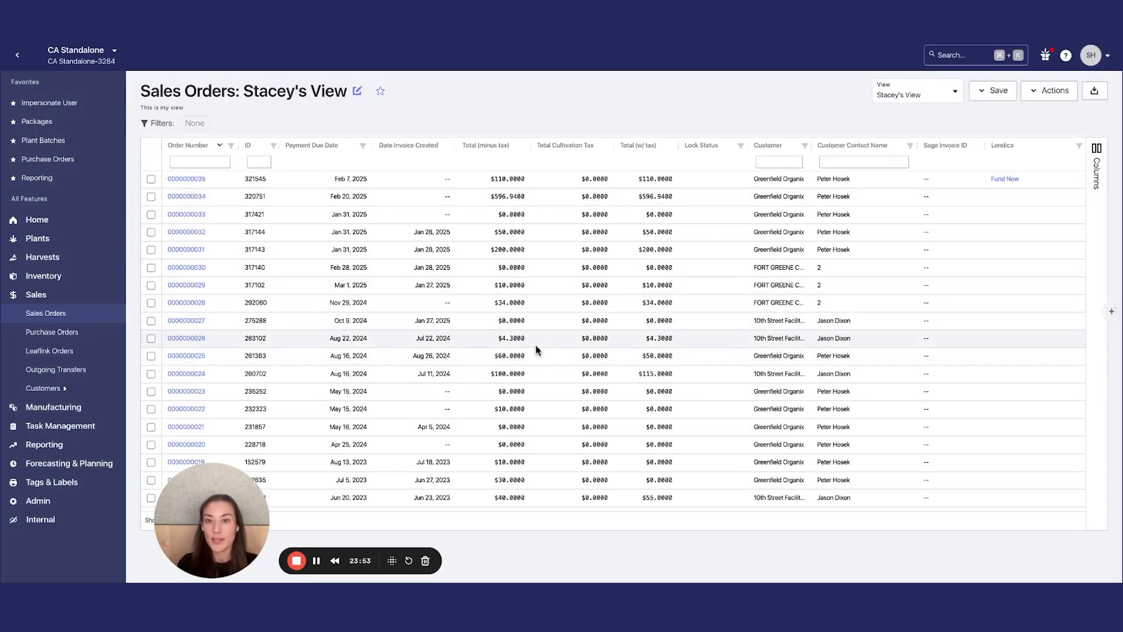
left_click(198, 181)
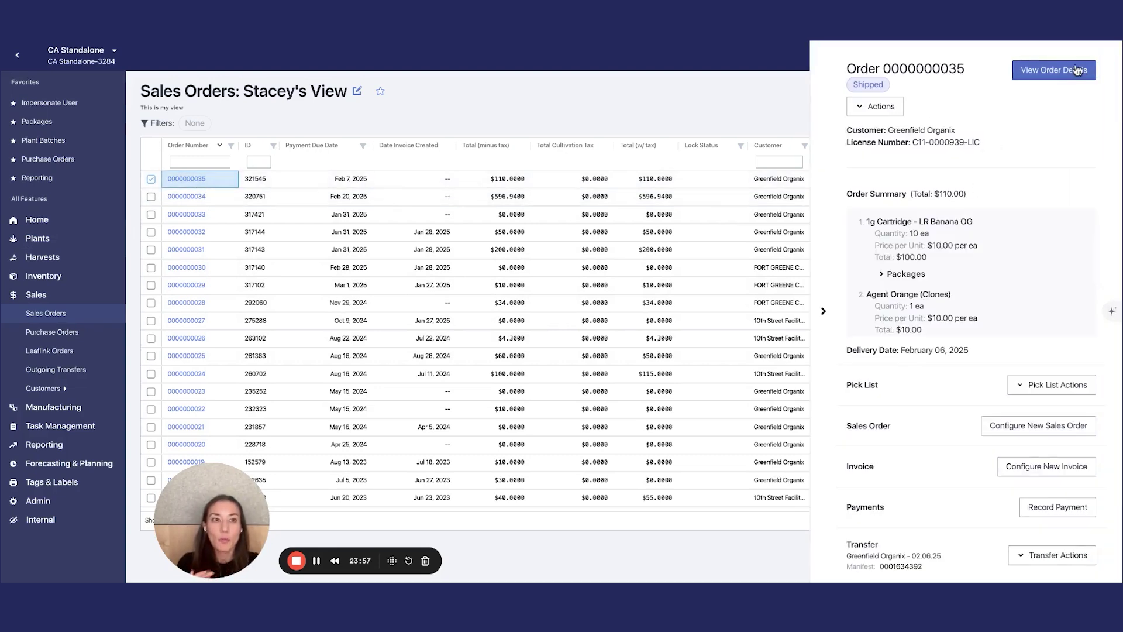
left_click(1076, 70)
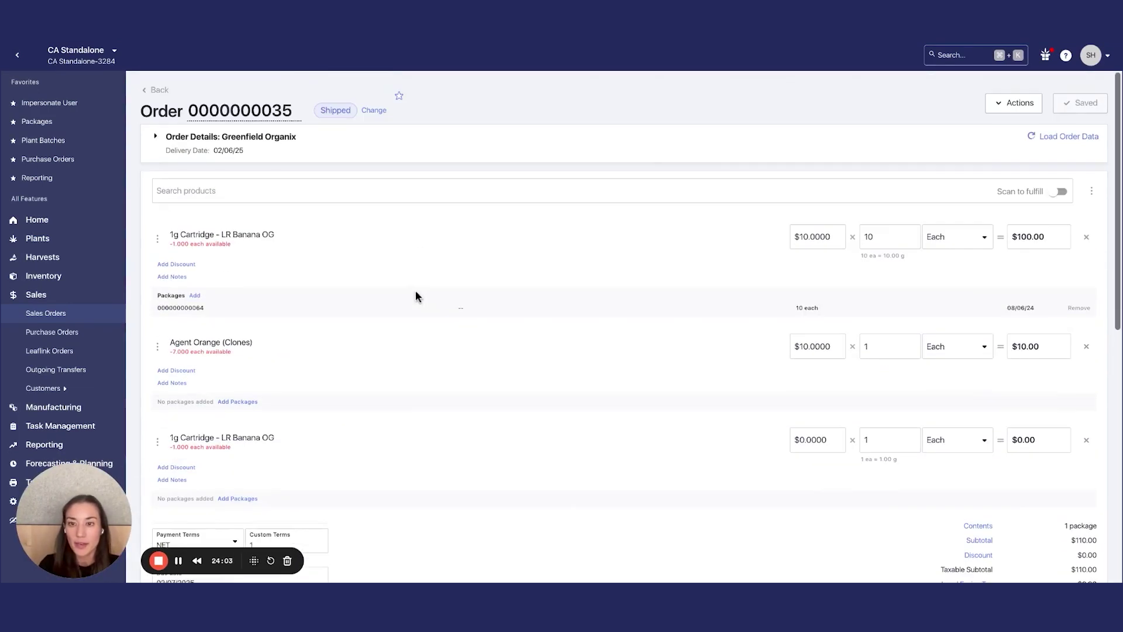
Look through the products available to add to the sales order and its existing line items.
left_click(254, 191)
key("Down")
key("Down")
key("Down")
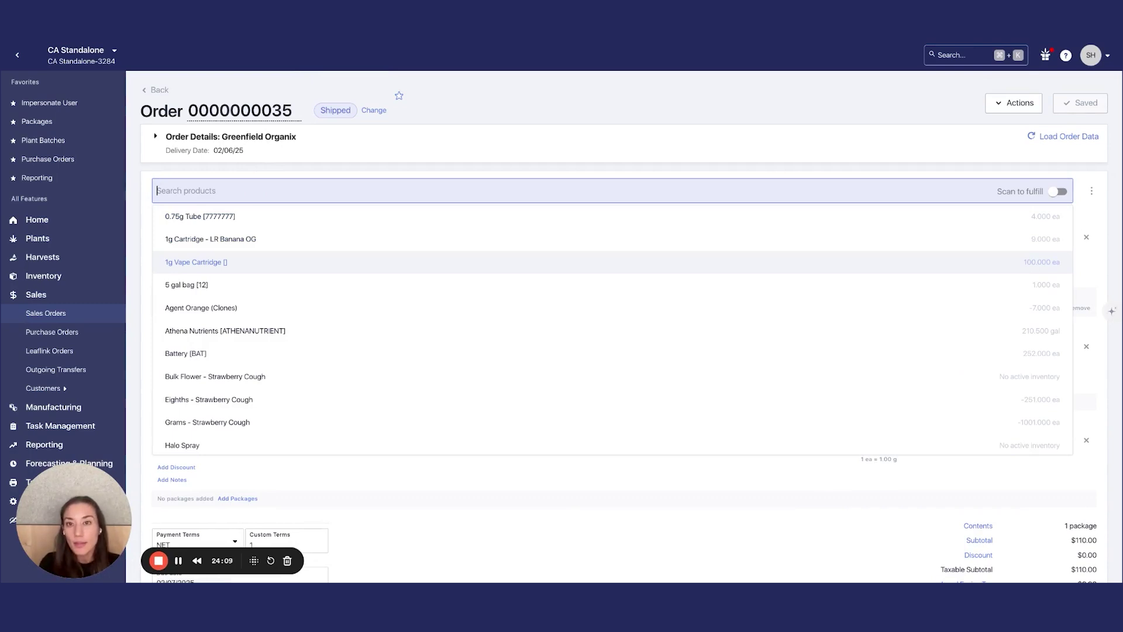
left_click(43, 275)
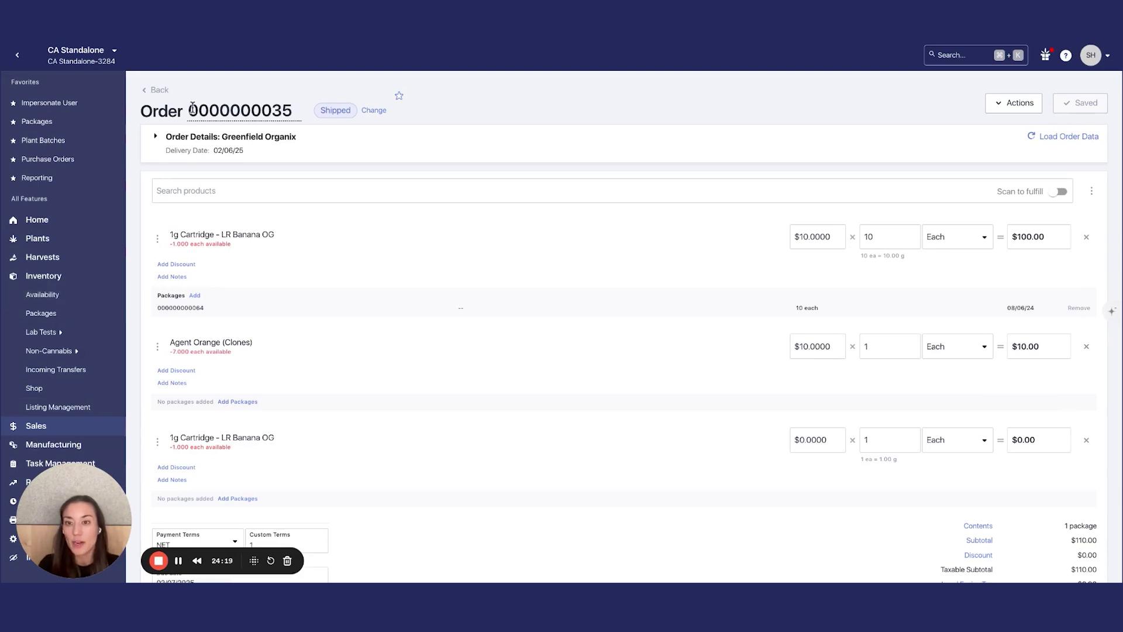
left_click(219, 186)
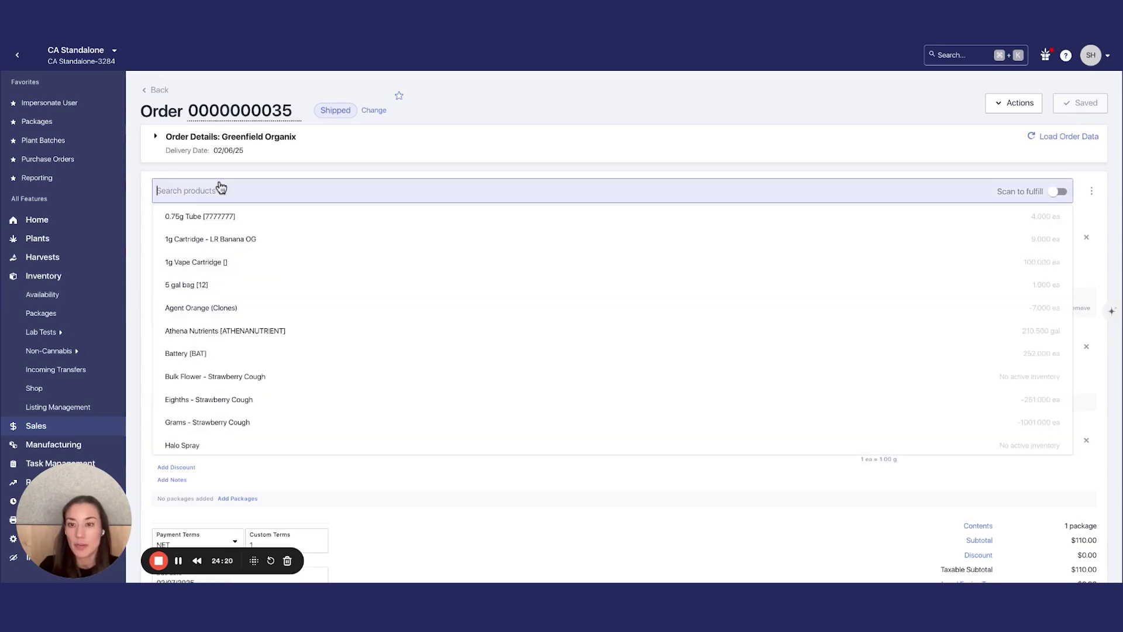
left_click(371, 477)
scroll(370, 479, "down", 6)
scroll(974, 386, "up", 7)
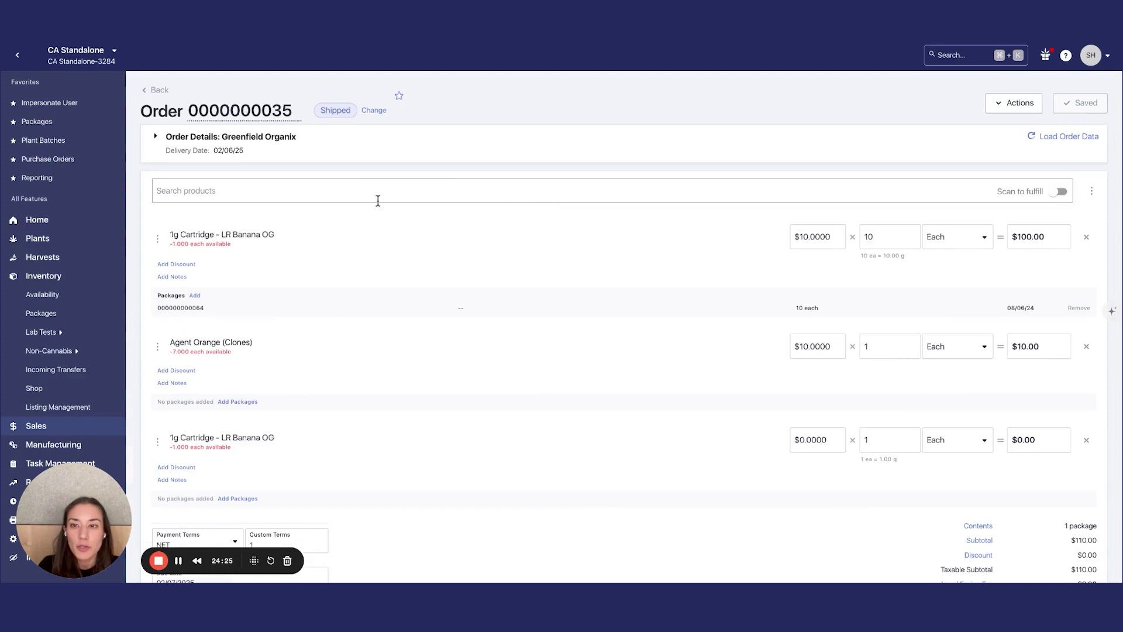
Expand the order details to review the customer information and turn on Scan to fulfill for the order.
left_click(155, 140)
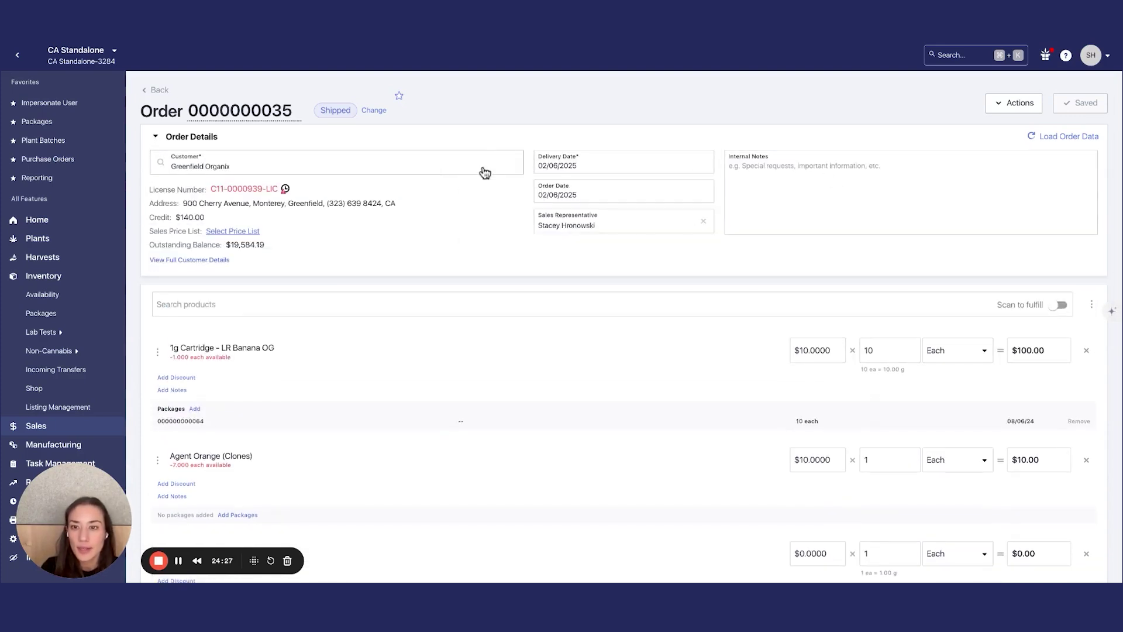
scroll(310, 231, "down", 1)
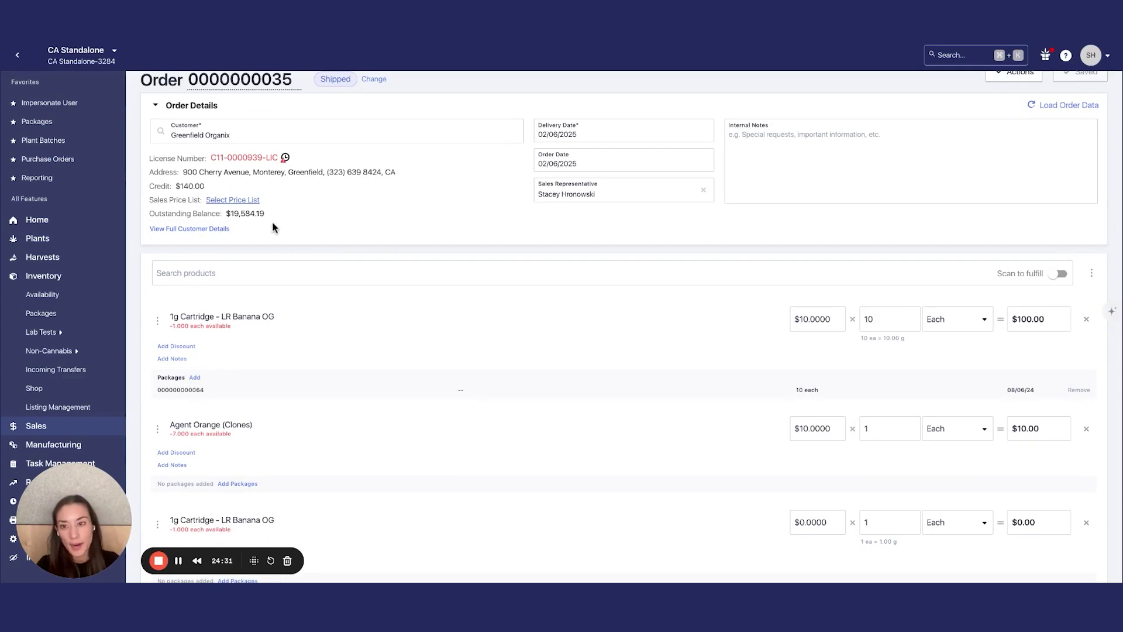
scroll(260, 234, "down", 2)
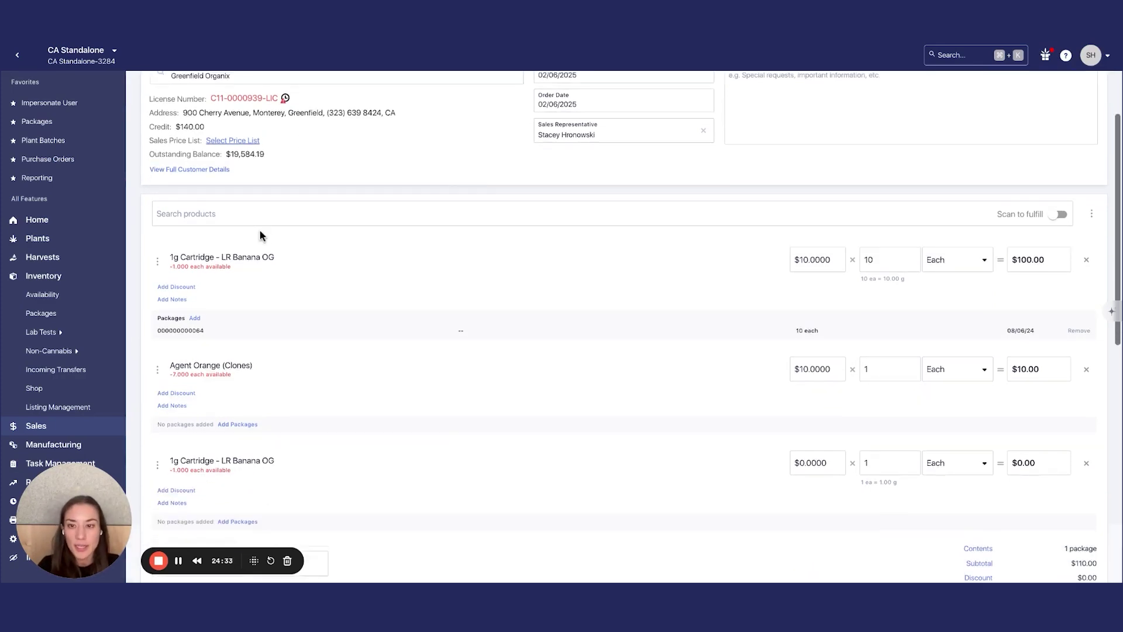
left_click(1057, 215)
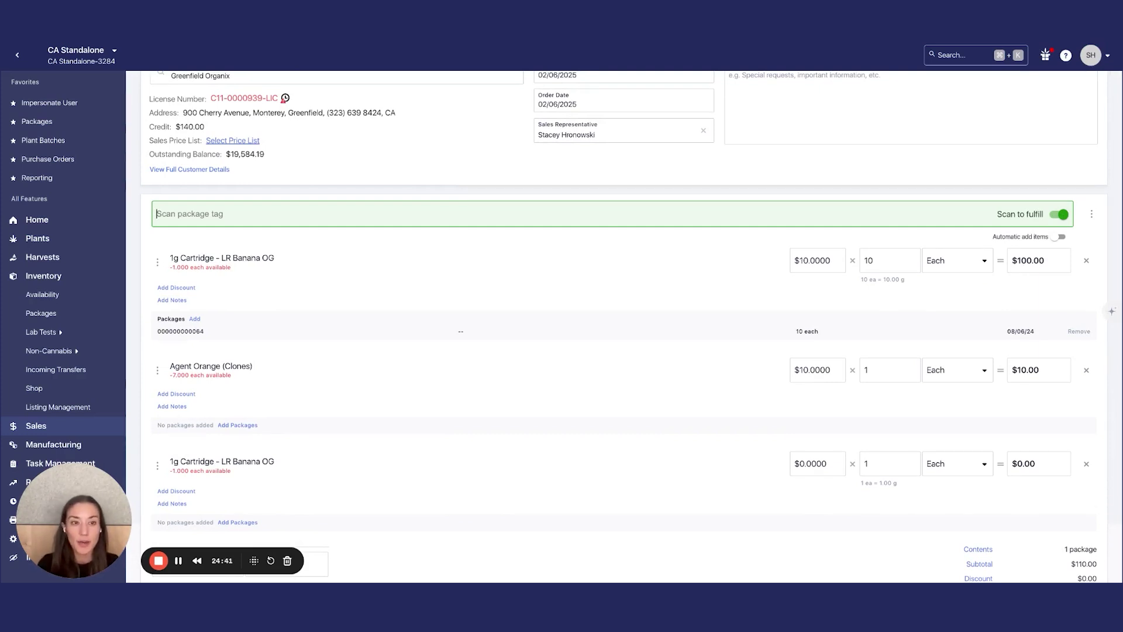
Review the order's totals and its pick list, invoice, payment and file sections, including the available transfer actions.
scroll(883, 284, "down", 2)
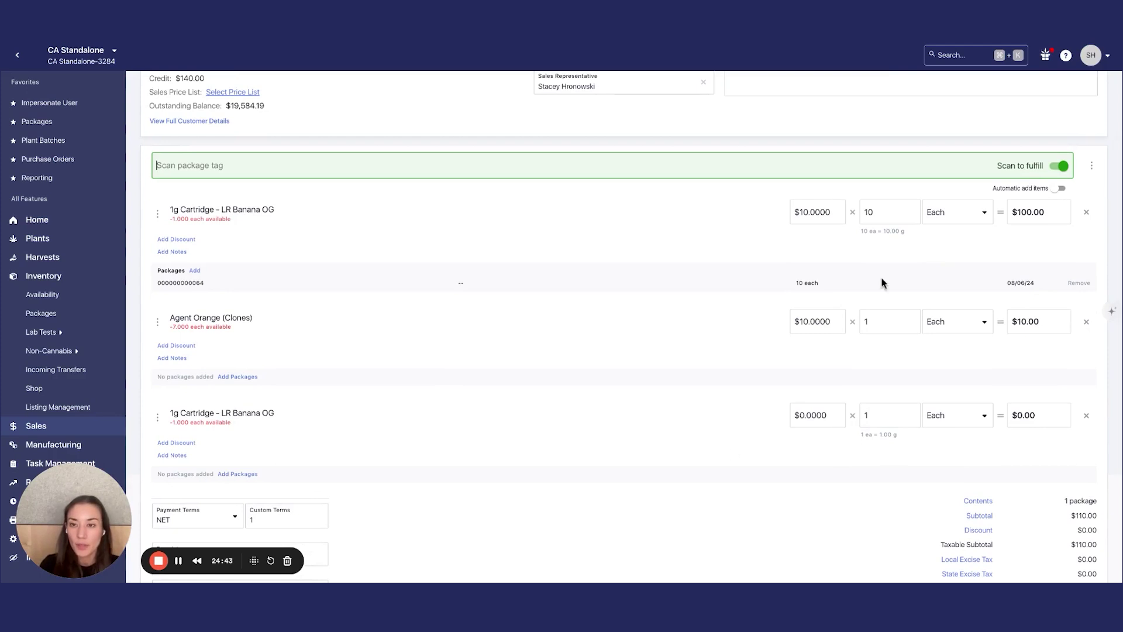
scroll(732, 453, "down", 2)
scroll(732, 453, "down", 8)
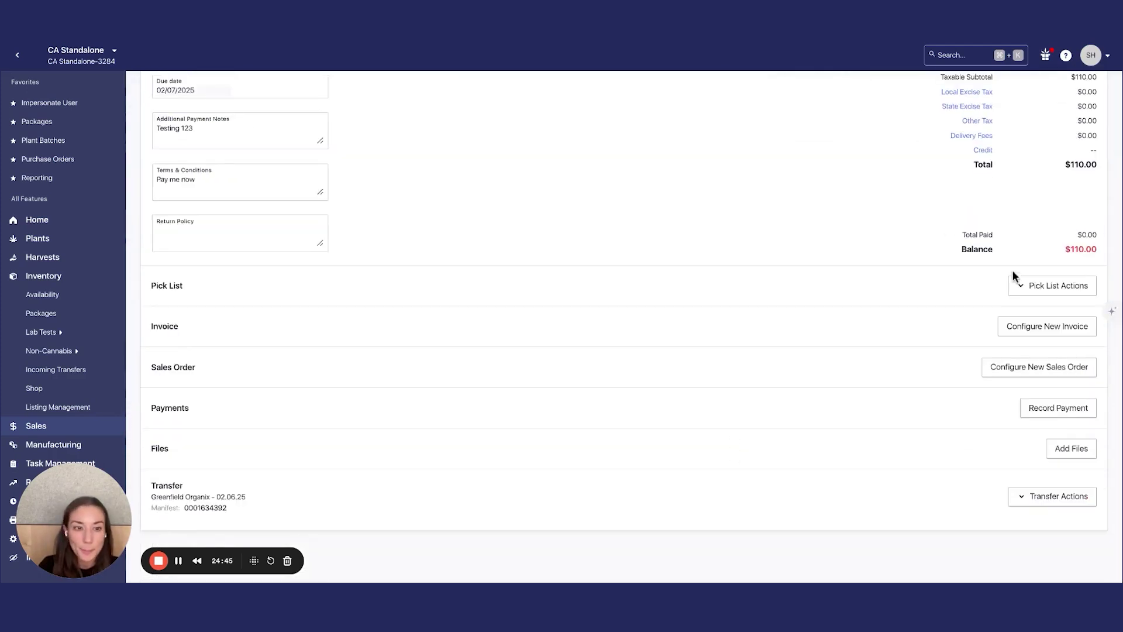
left_click(1059, 498)
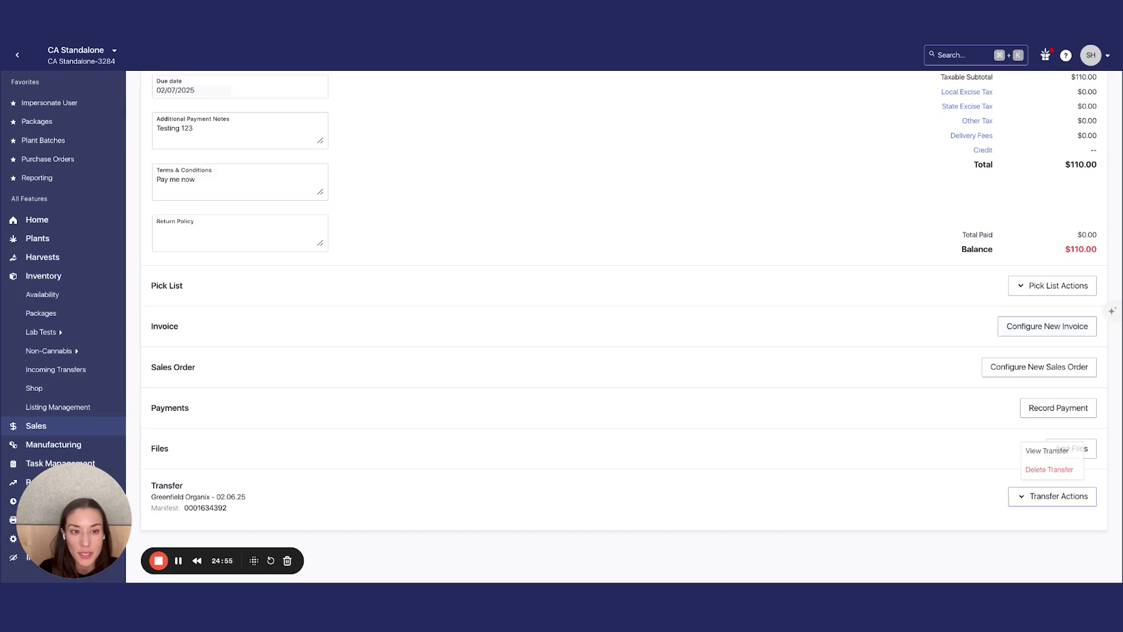
Review the new invoice's configuration, including its invoice details and Organize Inventory options, and close it without submitting.
left_click(1046, 326)
scroll(933, 246, "down", 5)
scroll(935, 249, "up", 5)
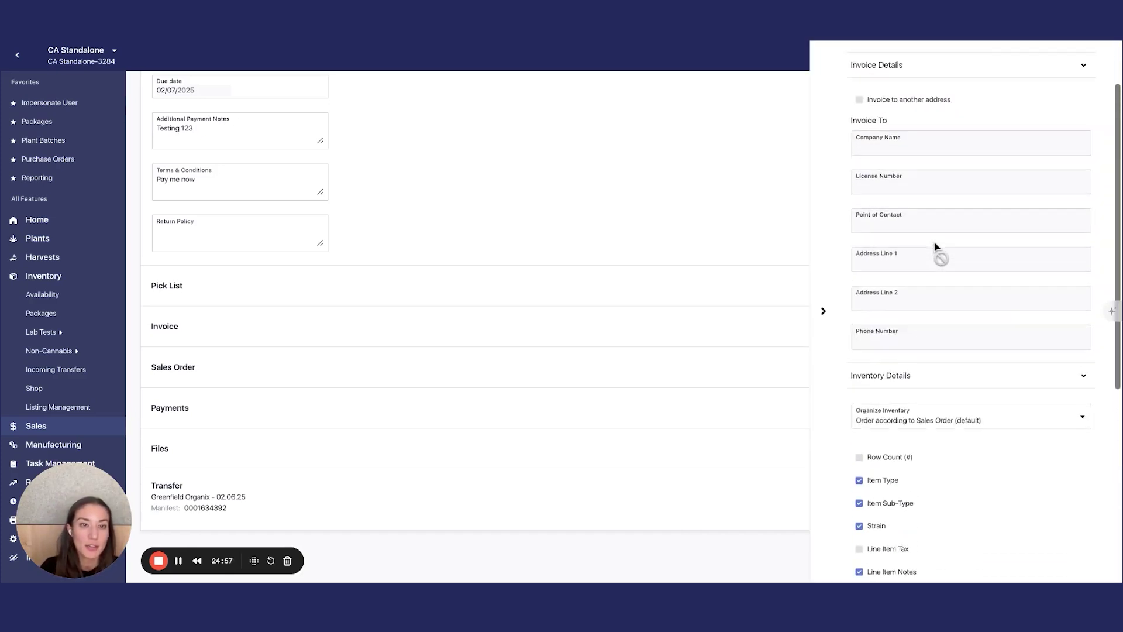
left_click(932, 150)
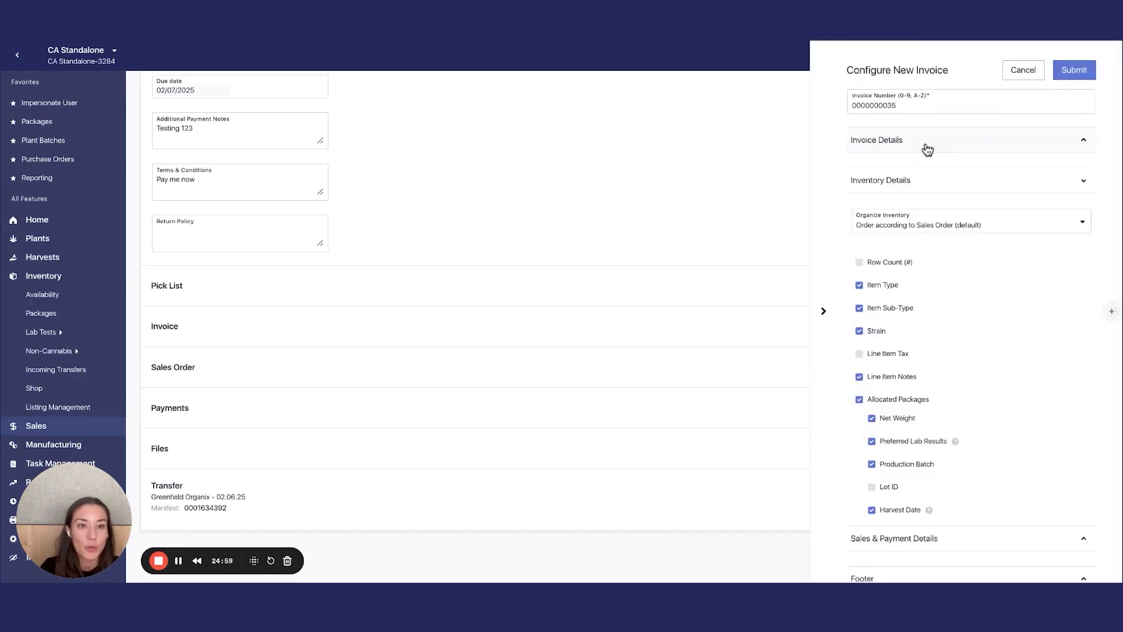
scroll(947, 314, "down", 1)
left_click(938, 188)
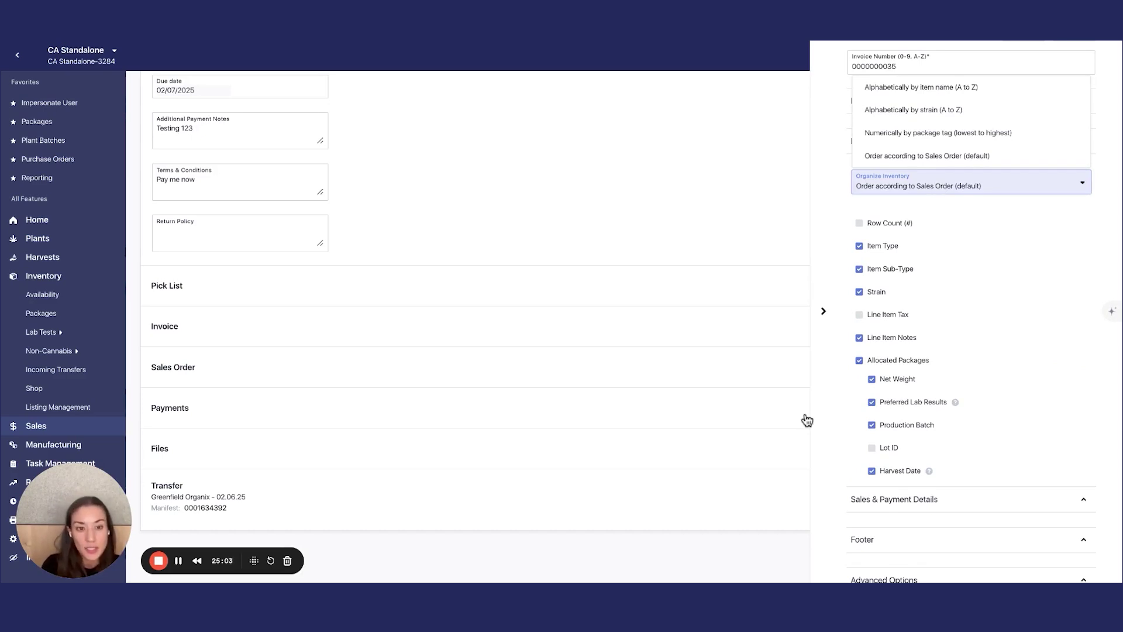
scroll(850, 447, "down", 3)
left_click(822, 313)
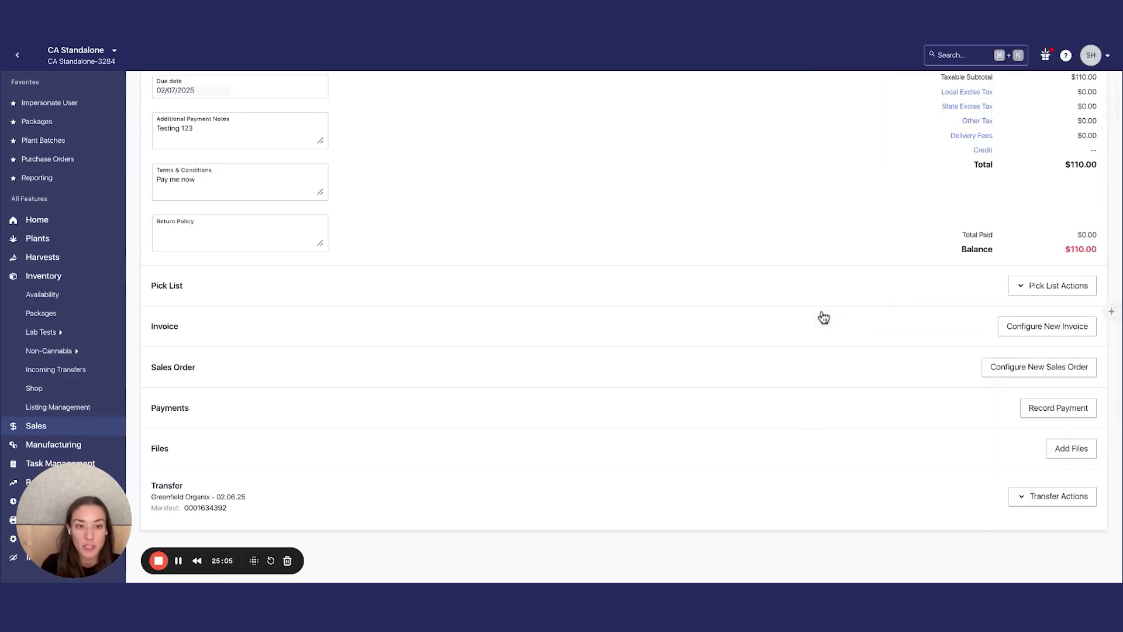
View the order's Greenfield Organix transfer and inspect its driving route text.
left_click(1047, 497)
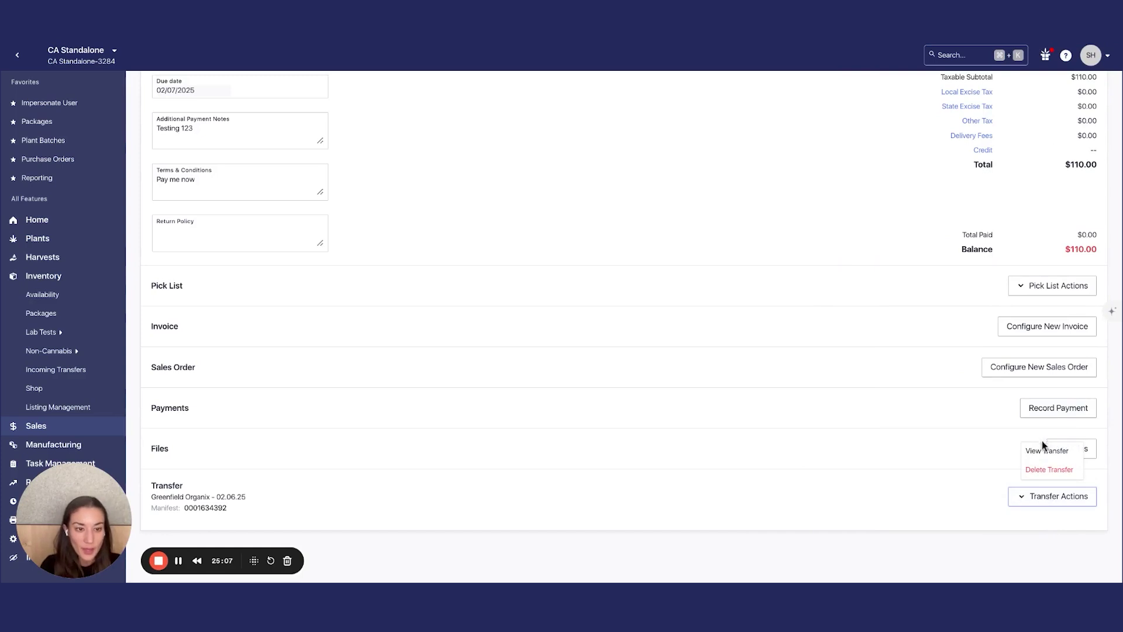
left_click(1051, 453)
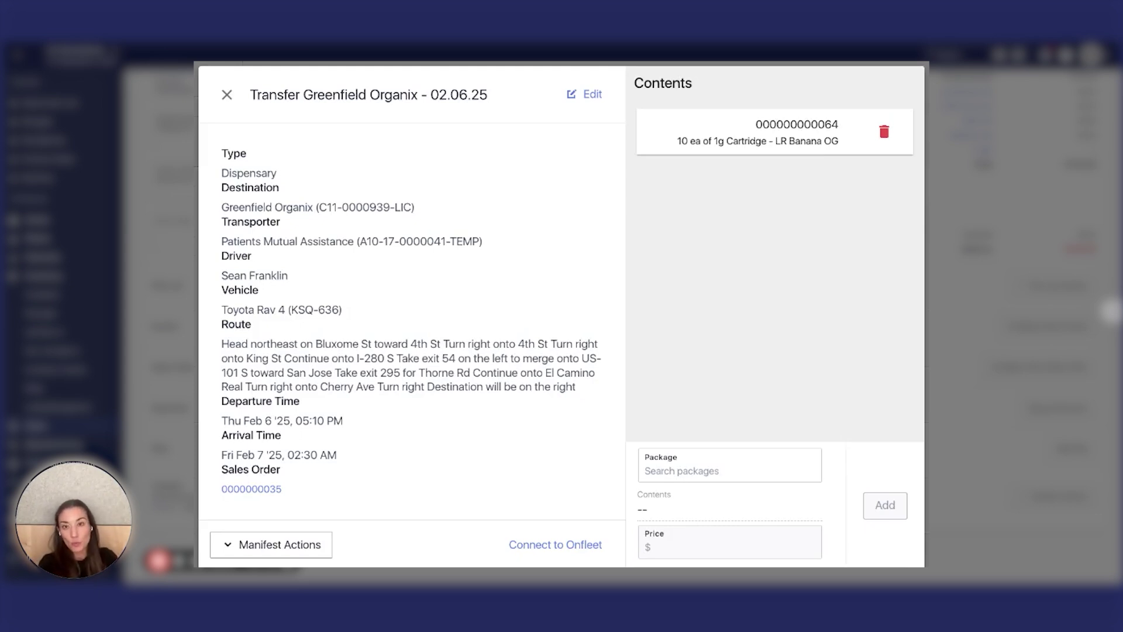
left_click_drag(351, 425, 294, 386)
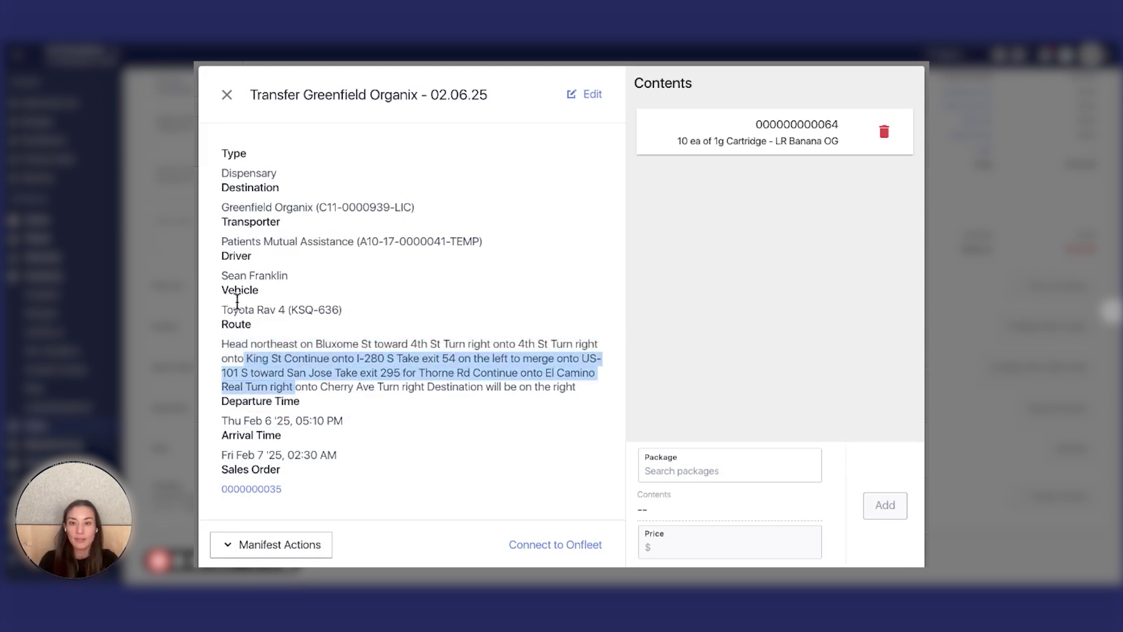
Finish reviewing the Greenfield Organix transfer's details and contents, and close the transfer.
left_click_drag(221, 171, 332, 309)
left_click(208, 177)
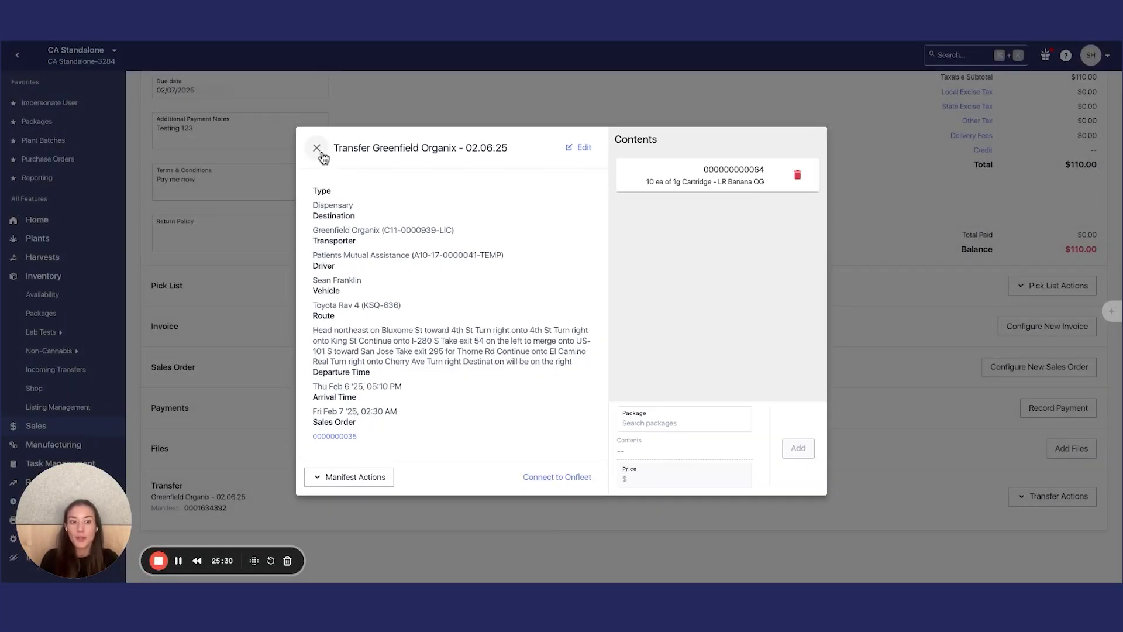
left_click(227, 94)
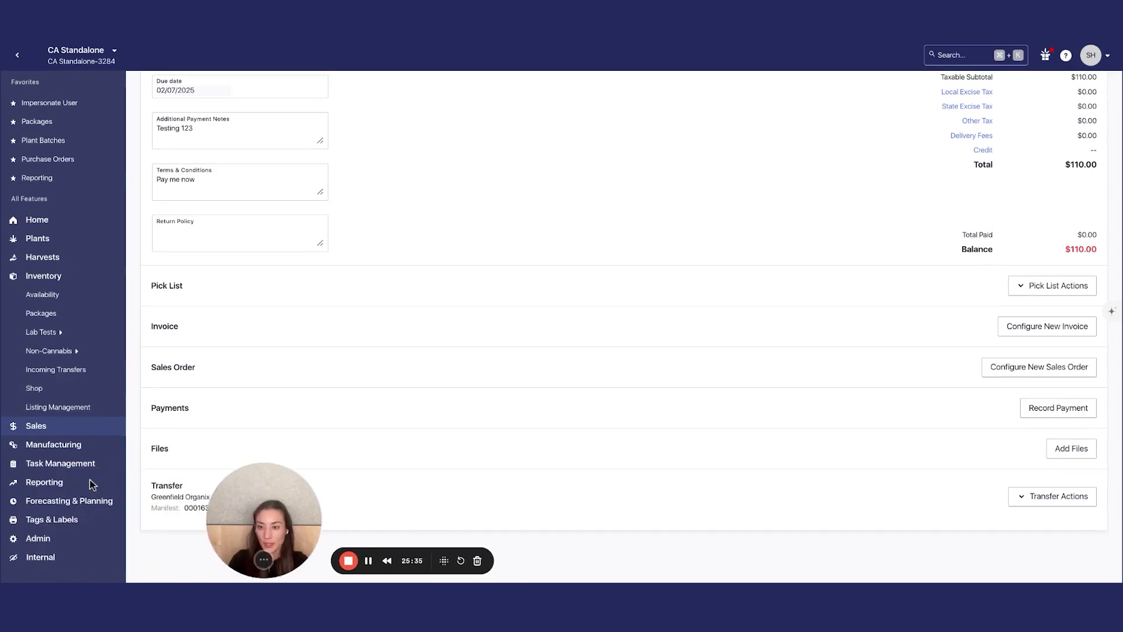
View the first purchase order in the Purchase Orders list and review its totals, payments and available receiving actions.
left_click(59, 426)
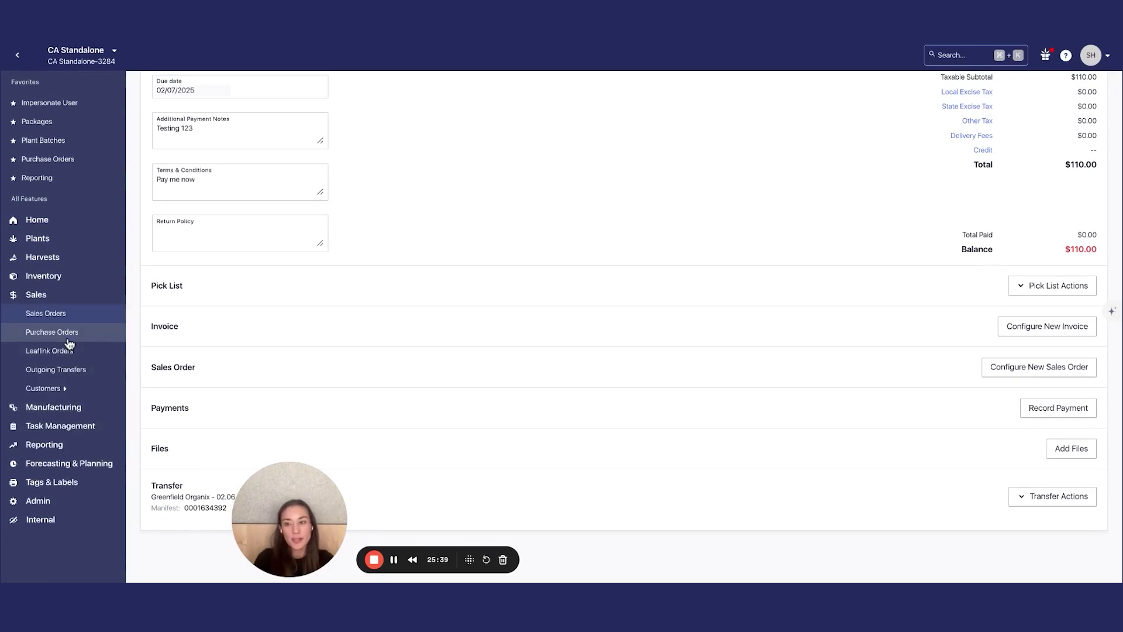
left_click(52, 331)
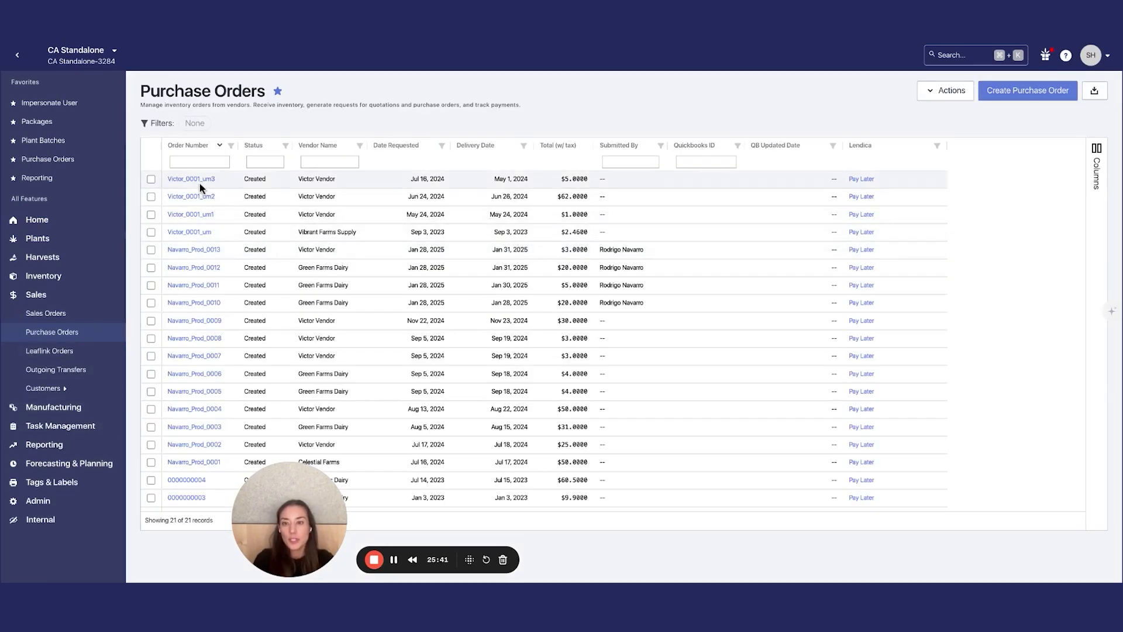
left_click(199, 183)
left_click(200, 184)
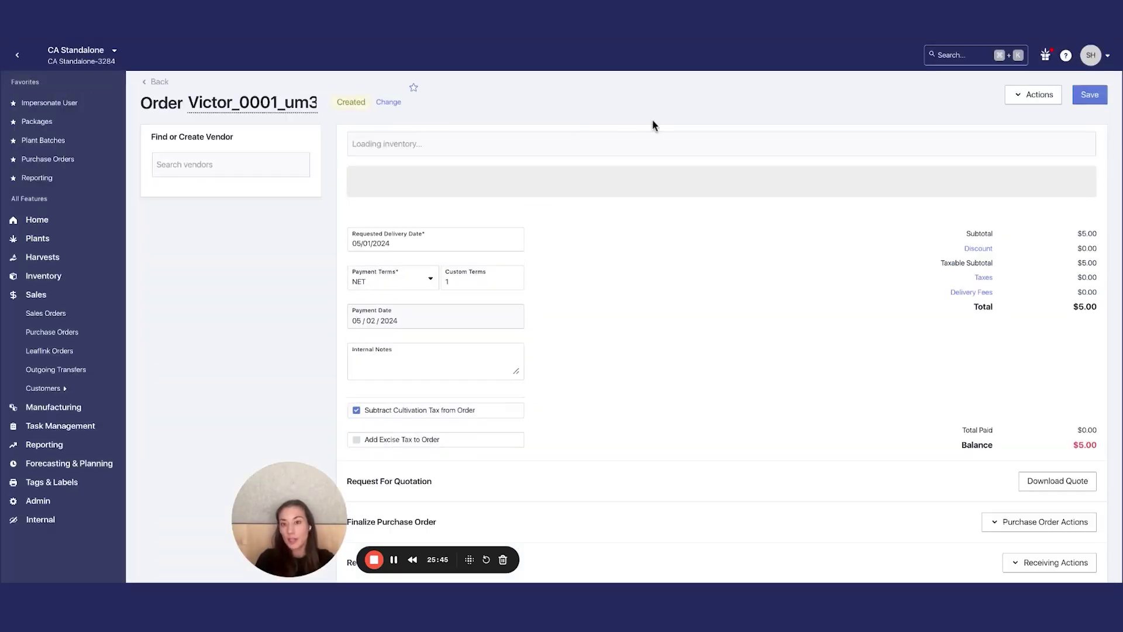
scroll(872, 417, "down", 2)
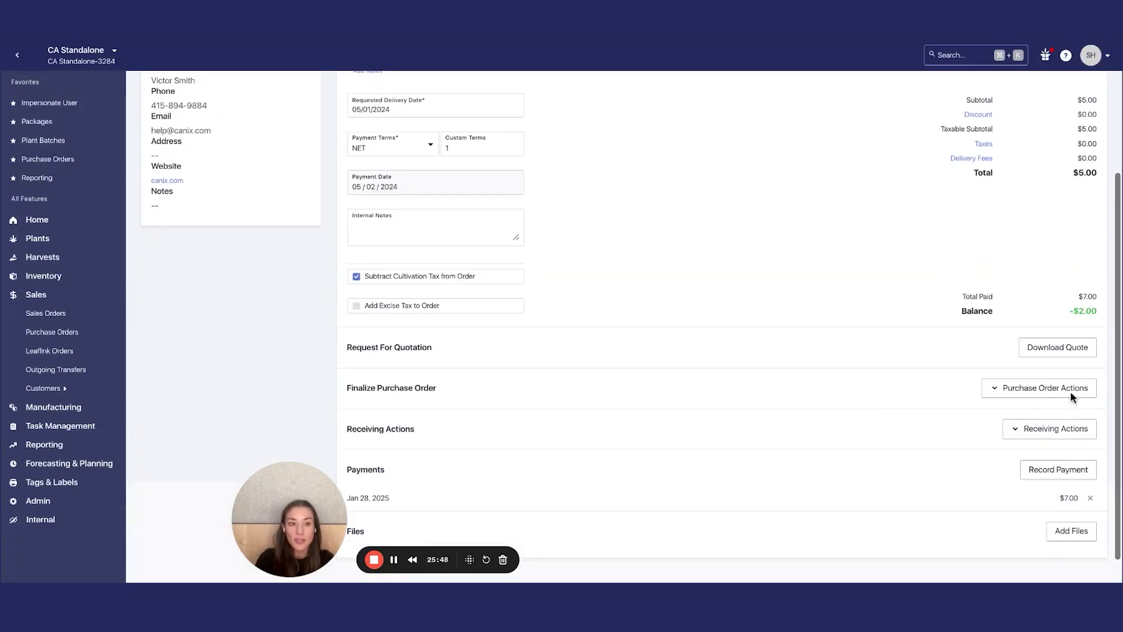
left_click(1053, 430)
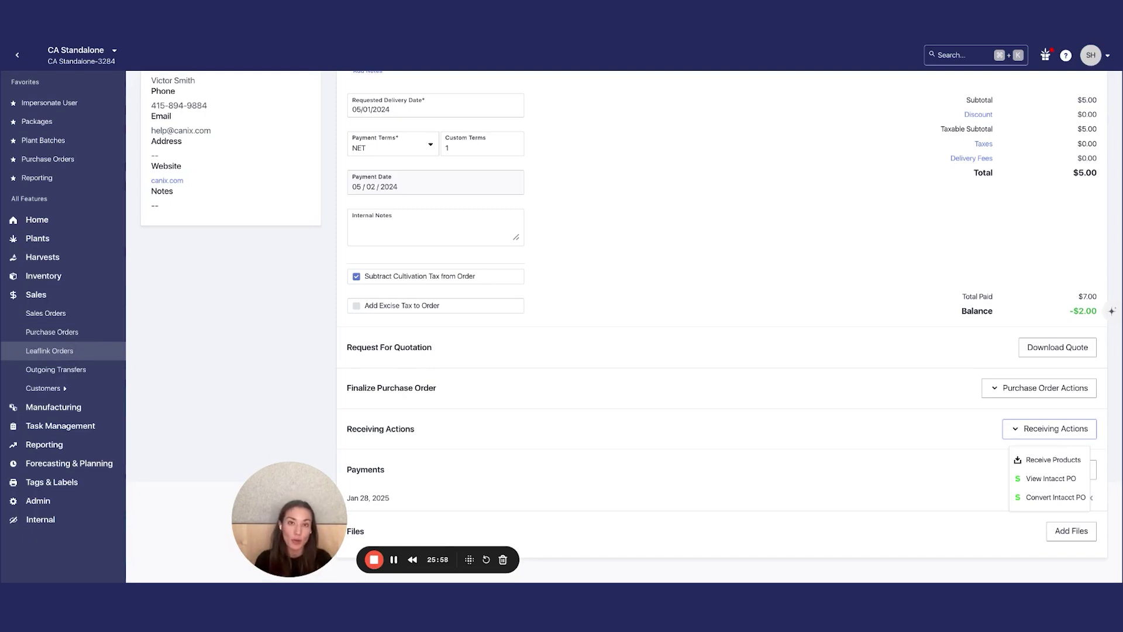
Review the Leaflink Orders list and look through the Manufacturing and Task Management features.
left_click(49, 351)
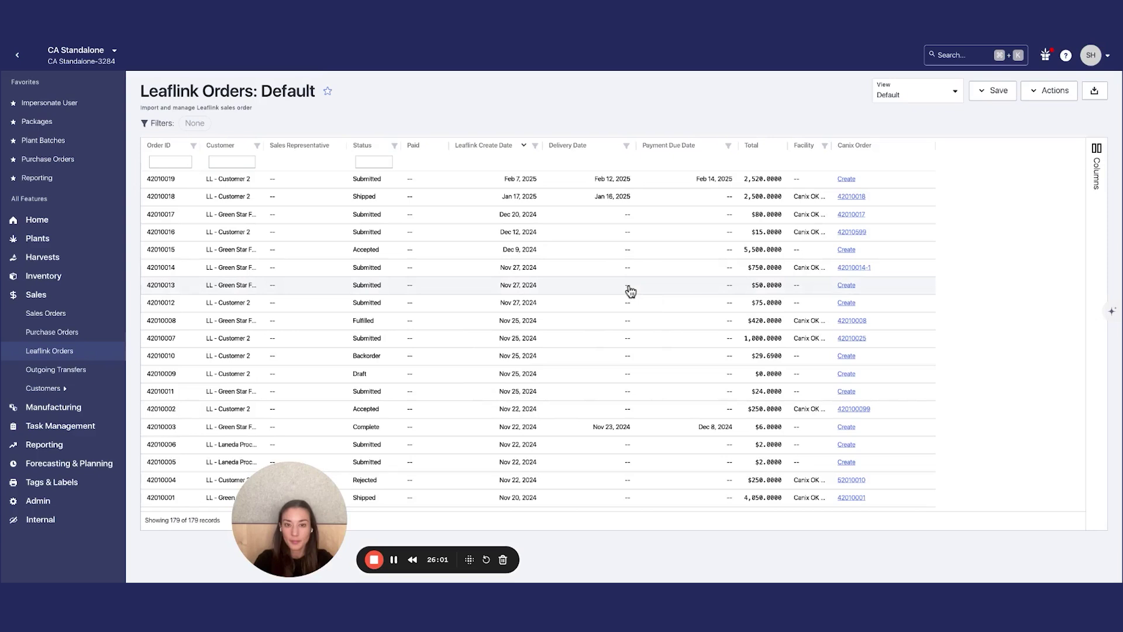
left_click(56, 407)
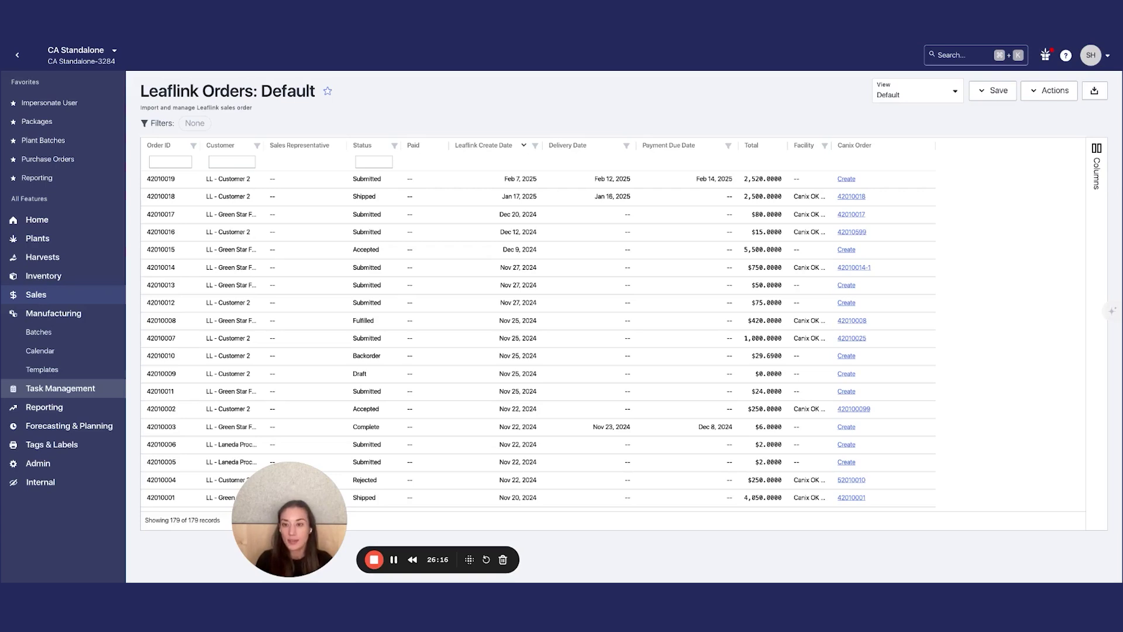
left_click(61, 388)
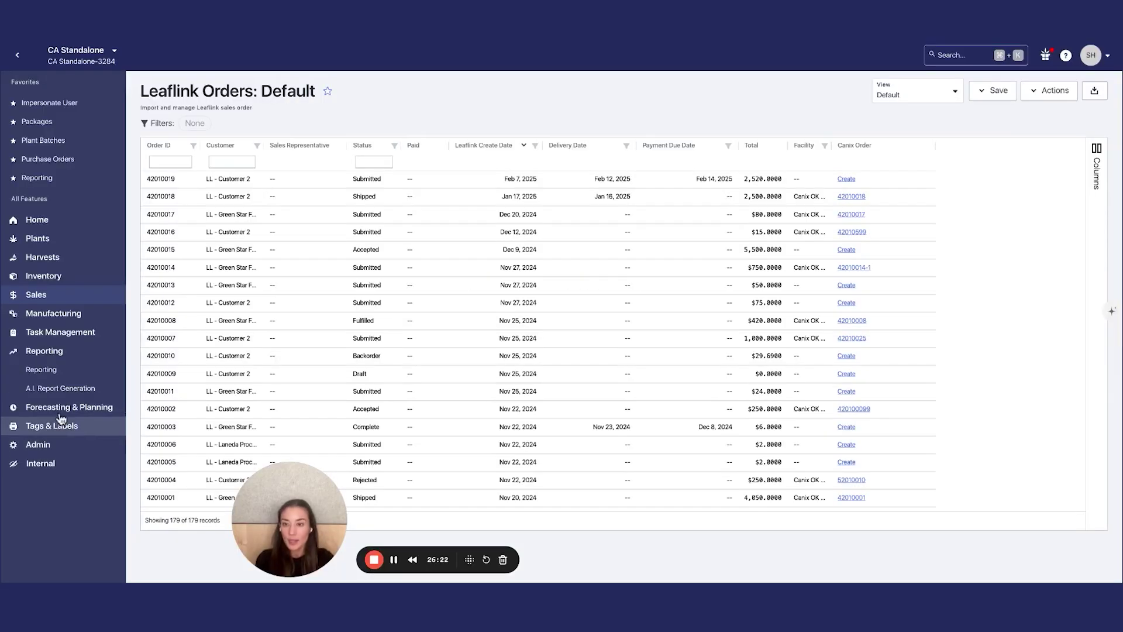
Browse the first two pages of the Reporting library to examine the available reports, and return to the first page.
left_click(59, 376)
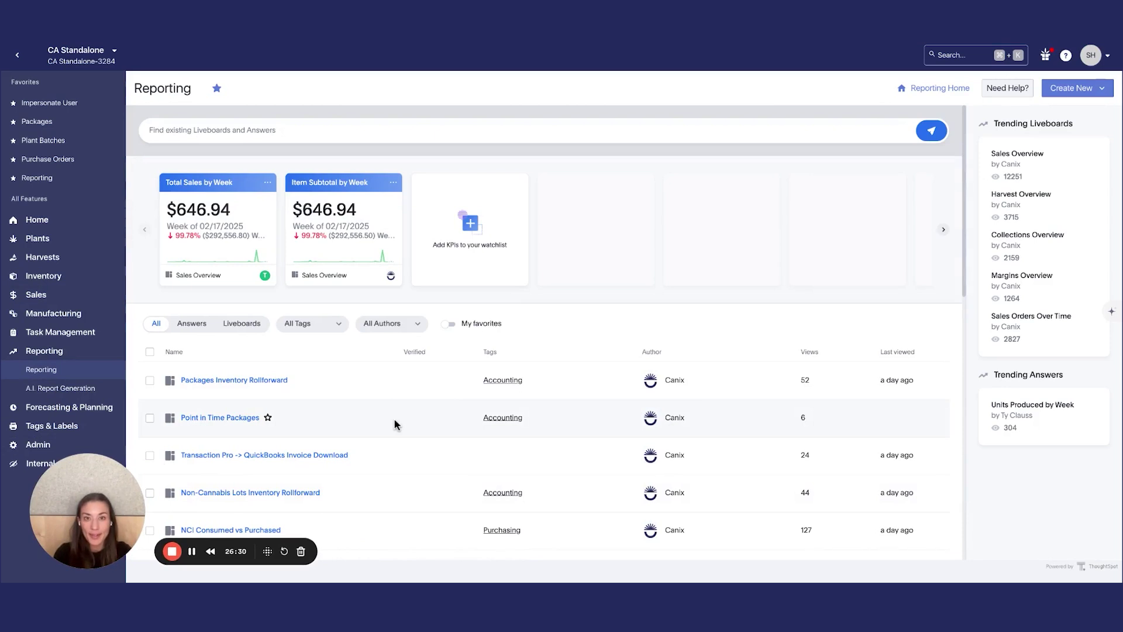
scroll(394, 423, "down", 2)
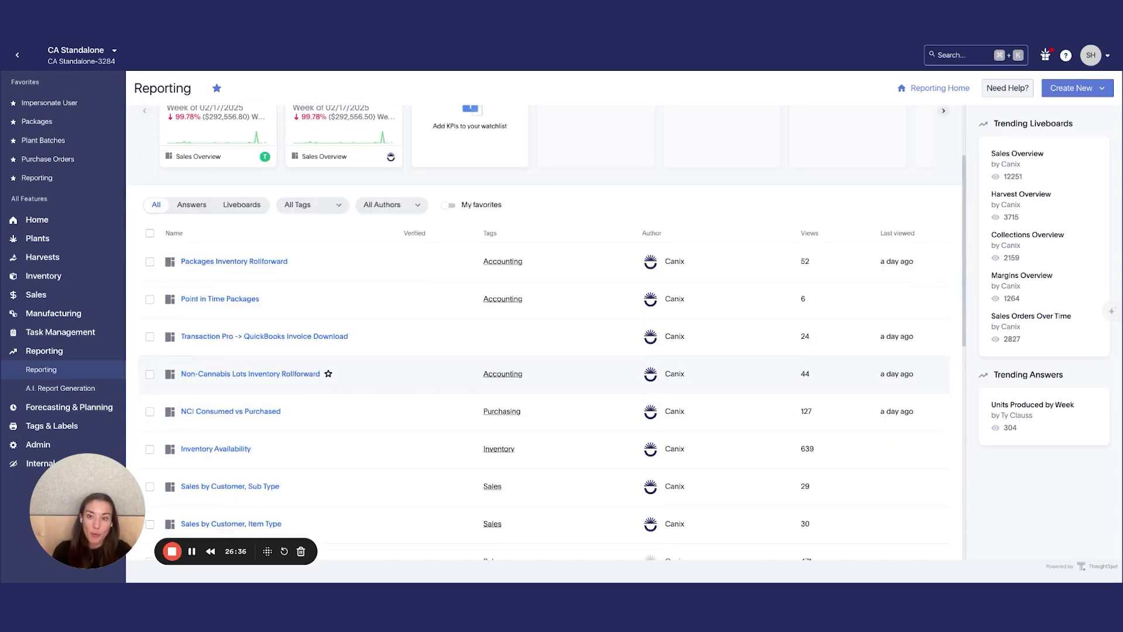
scroll(263, 381, "down", 6)
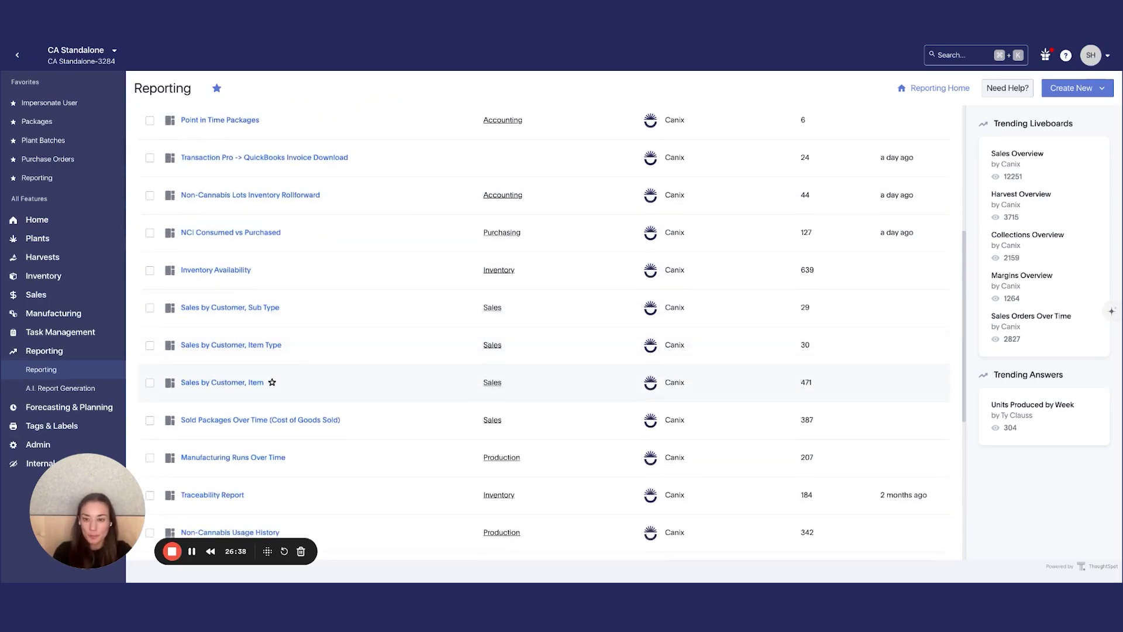
scroll(269, 382, "up", 4)
scroll(269, 382, "down", 2)
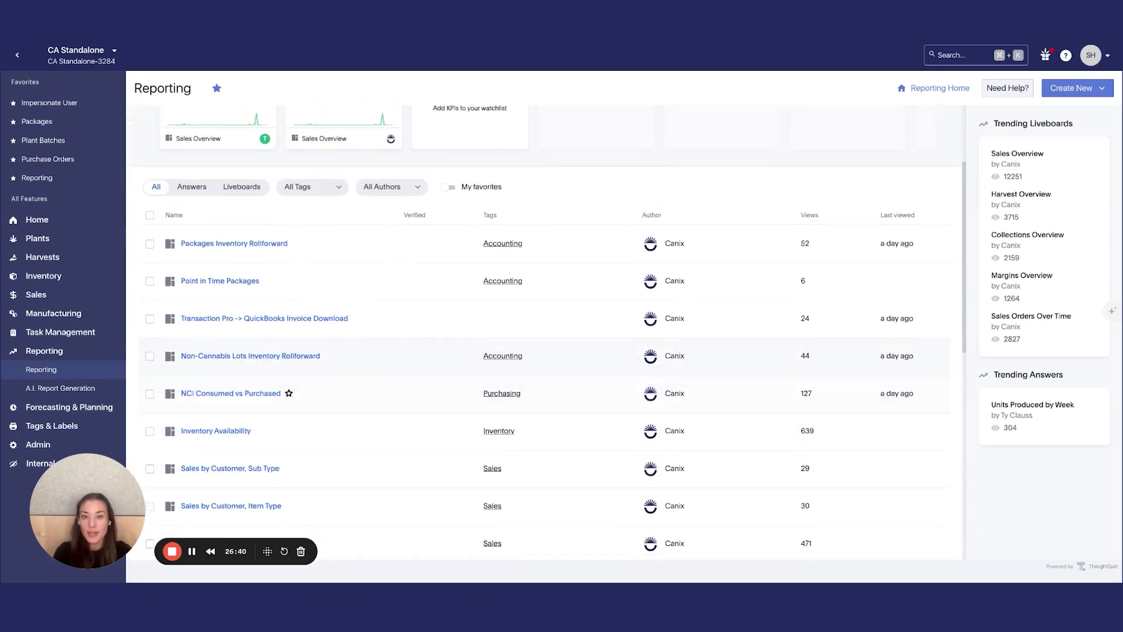
scroll(269, 386, "down", 3)
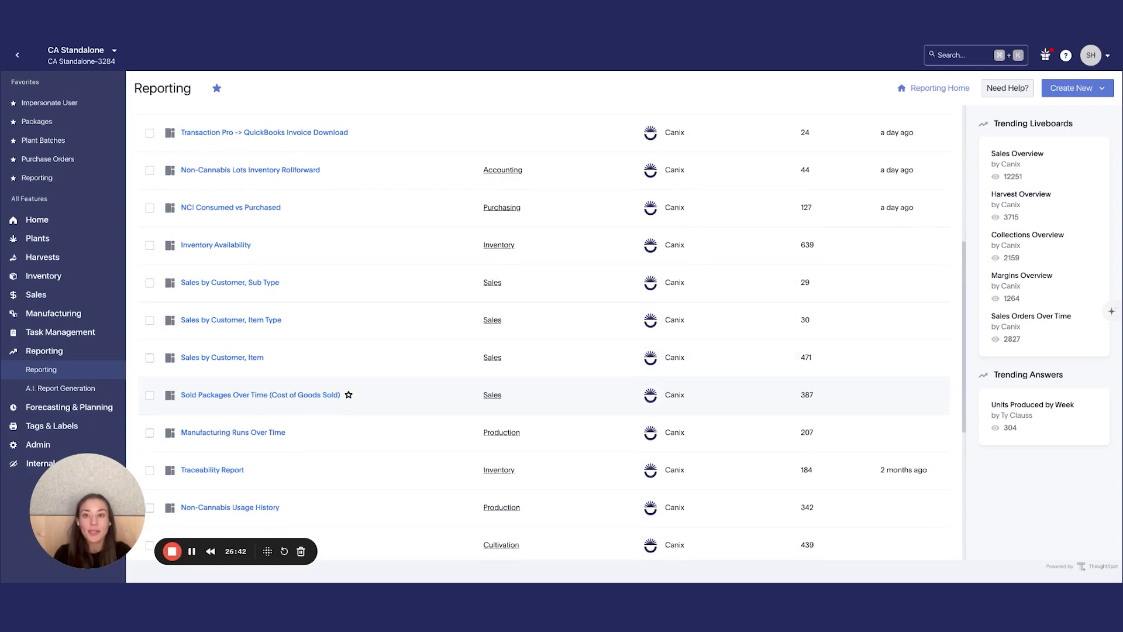
scroll(269, 386, "down", 8)
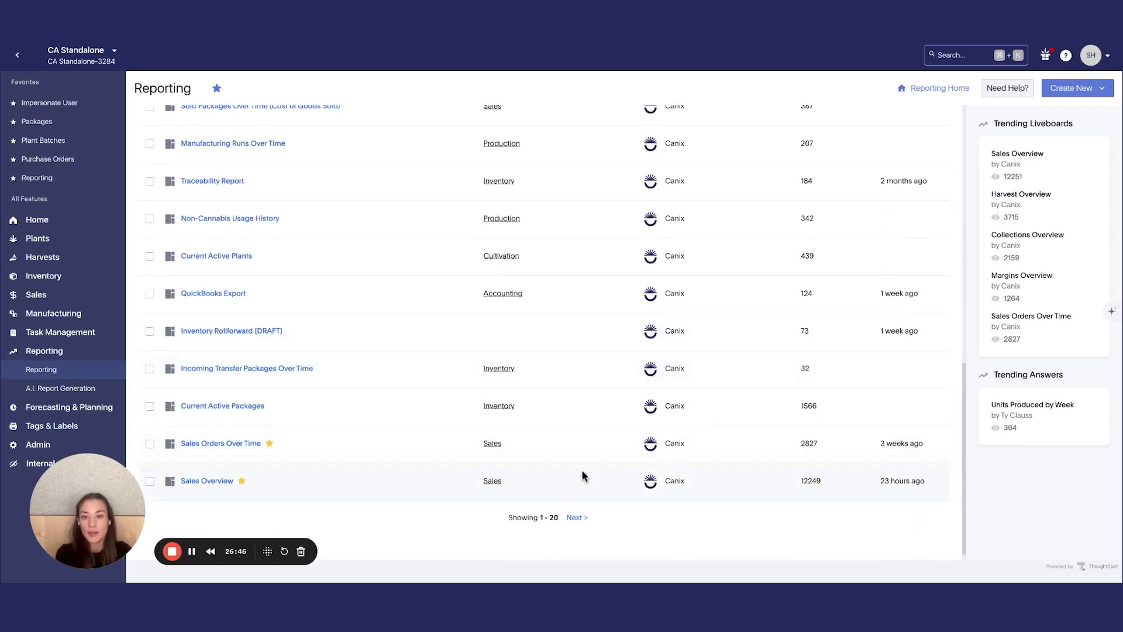
left_click(579, 518)
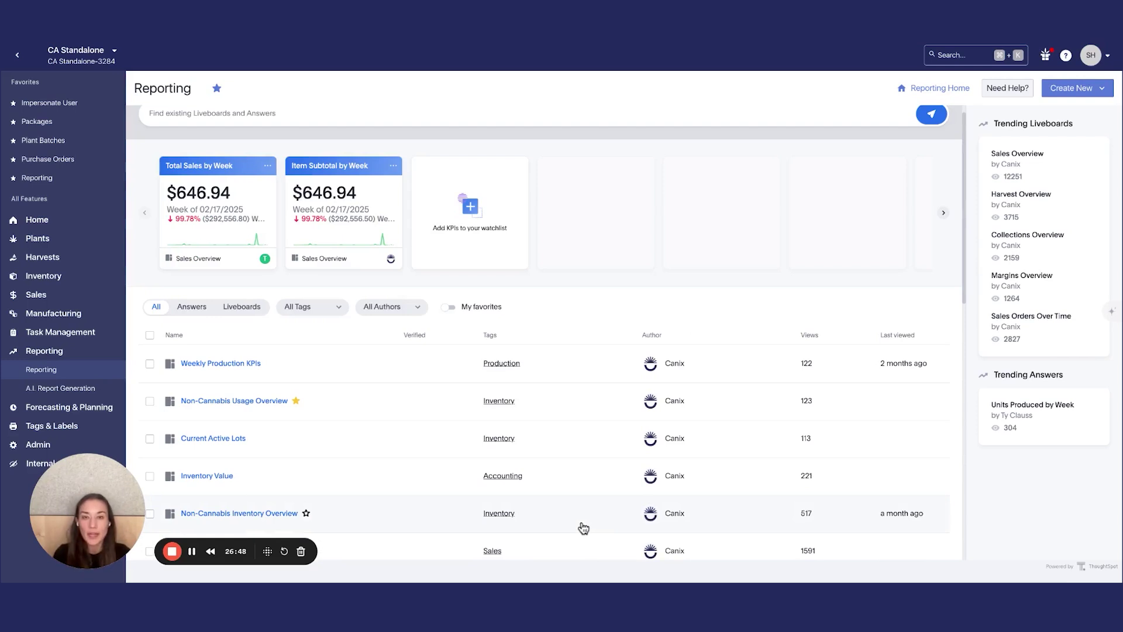
scroll(526, 410, "down", 10)
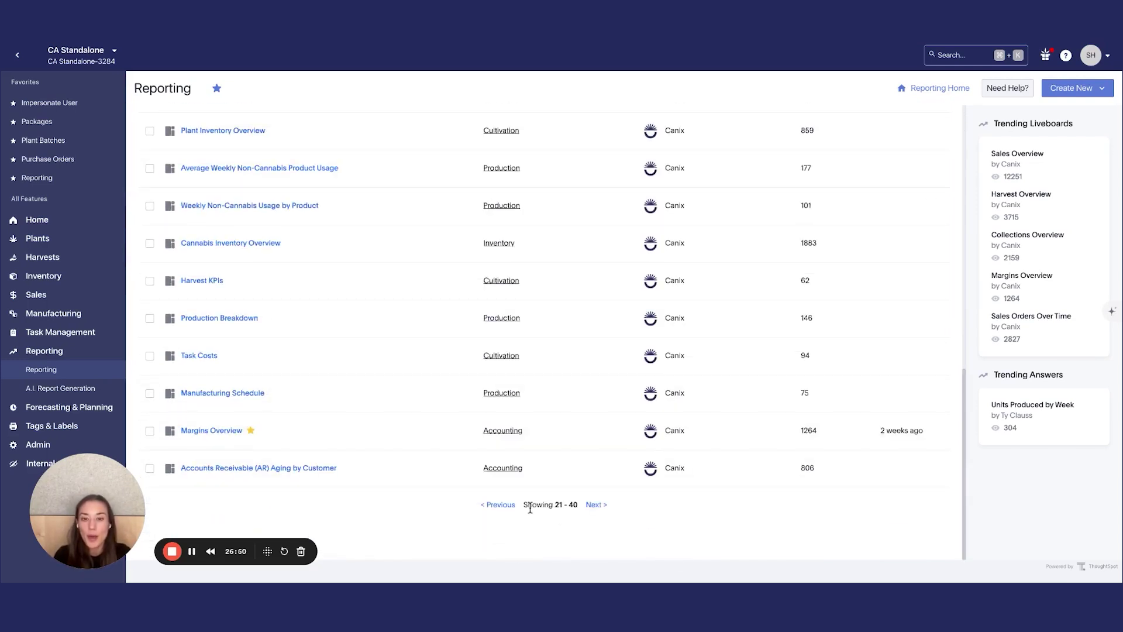
left_click(501, 511)
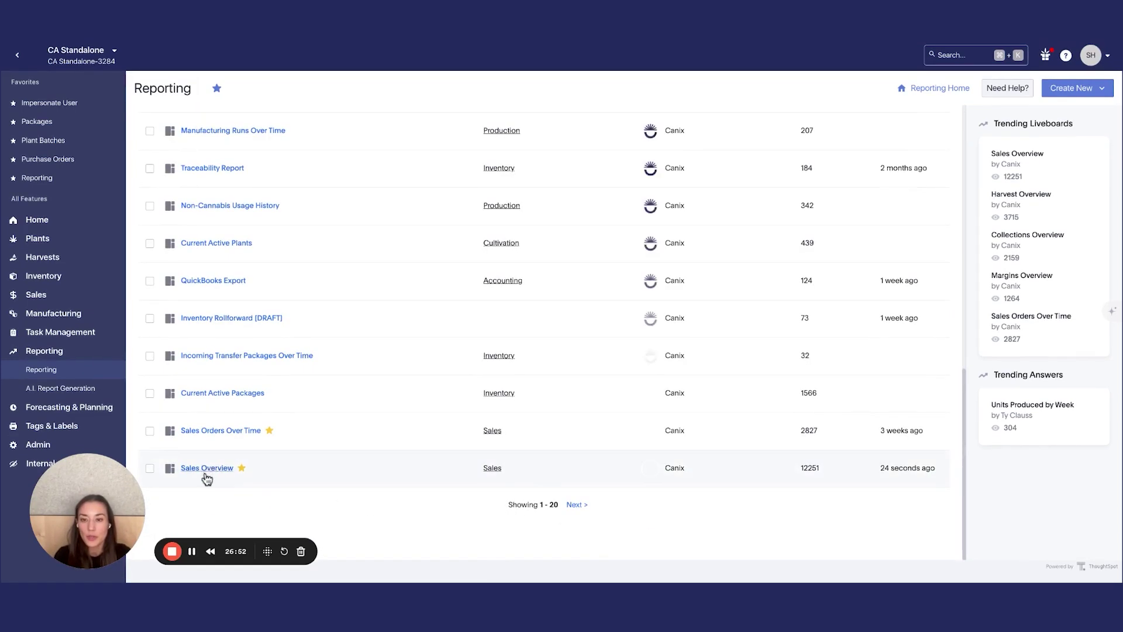
View the Sales Overview report and examine its sales KPIs, weekly trends and Total Sales Over Time chart.
left_click(205, 468)
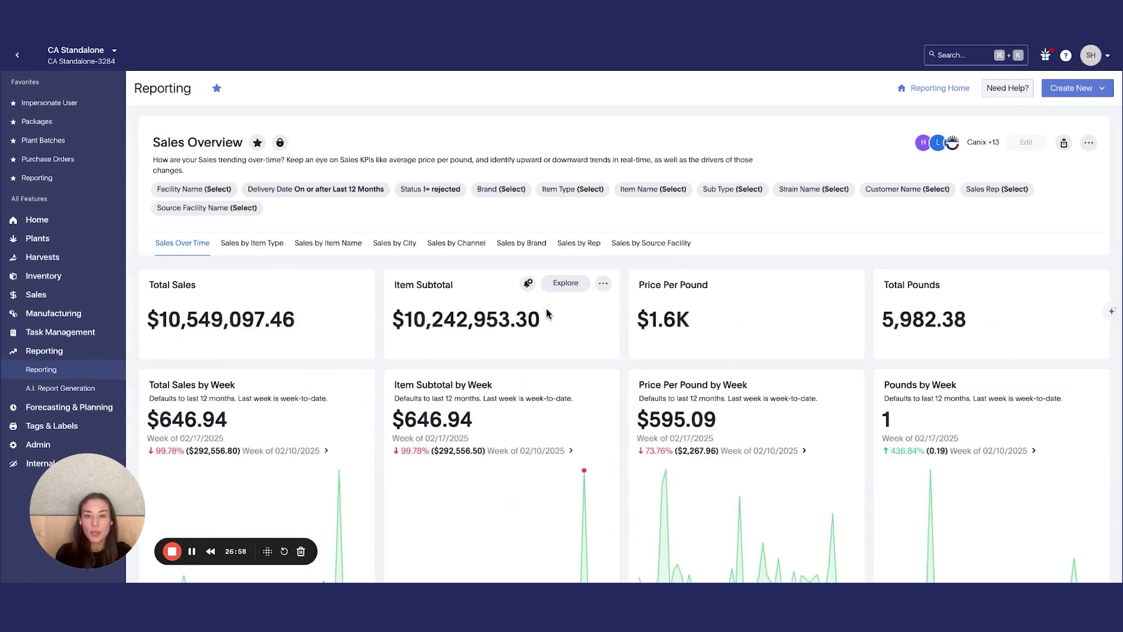
scroll(546, 314, "down", 3)
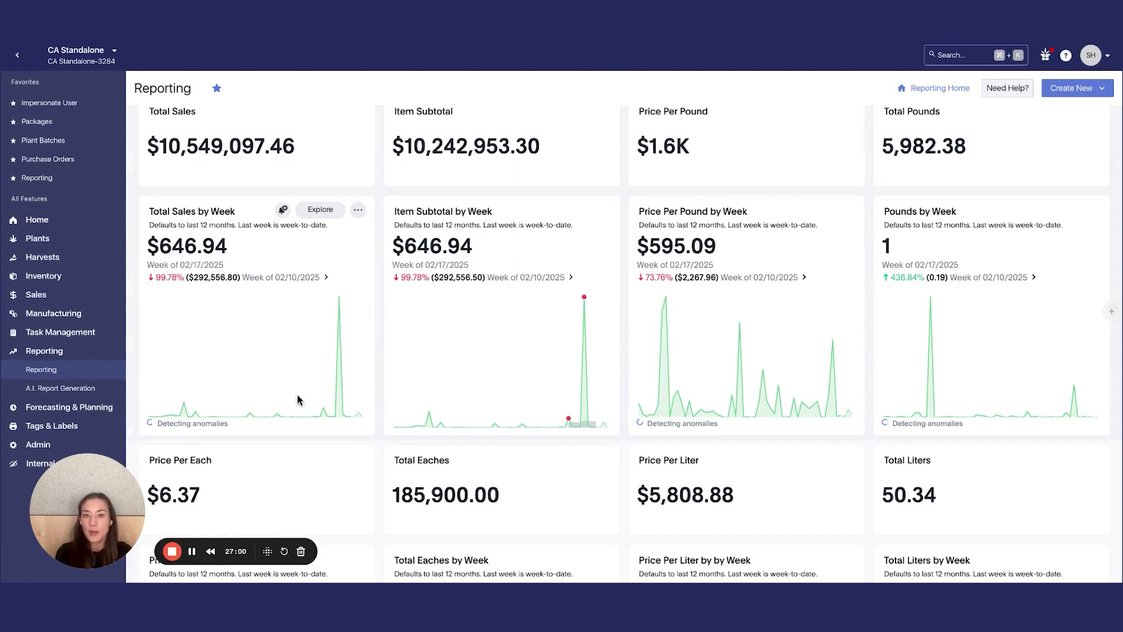
scroll(725, 293, "down", 1)
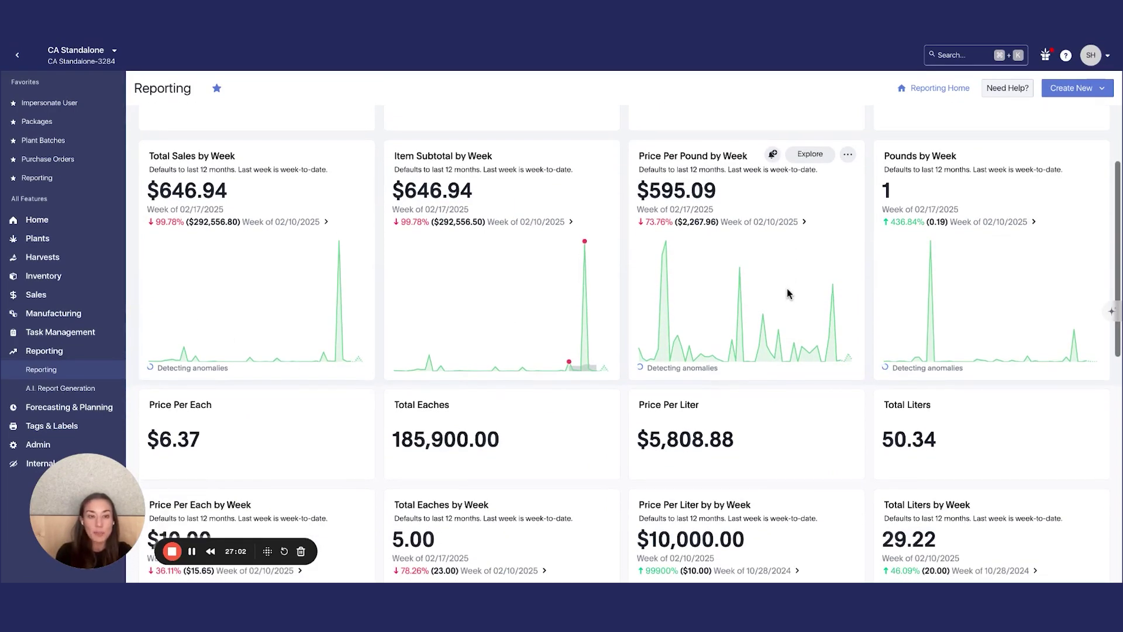
scroll(787, 294, "down", 4)
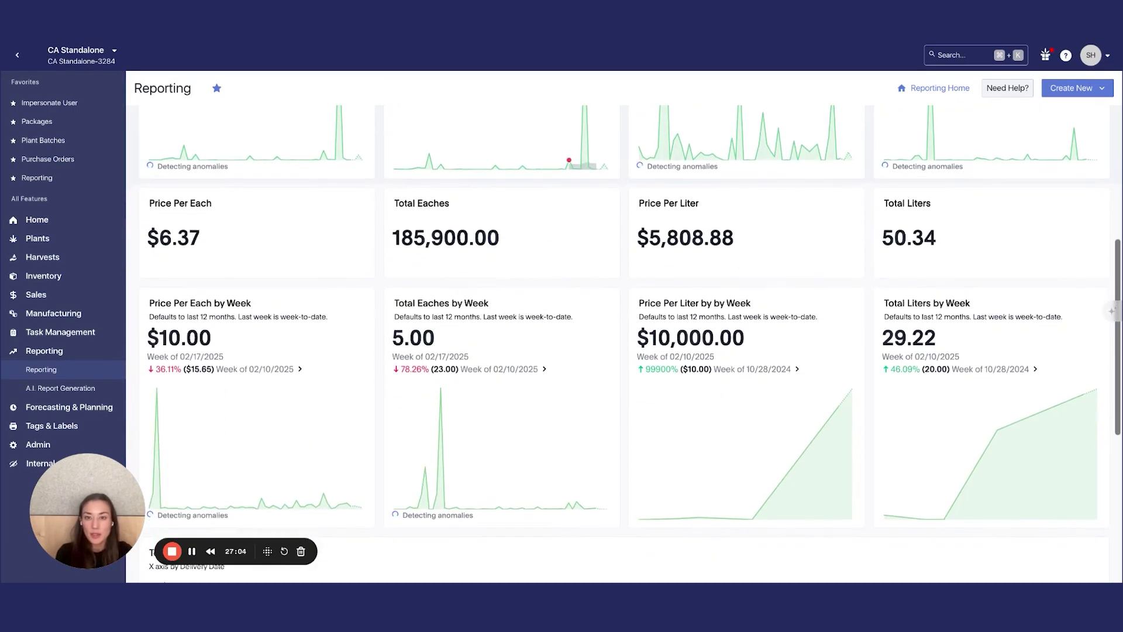
scroll(234, 265, "down", 5)
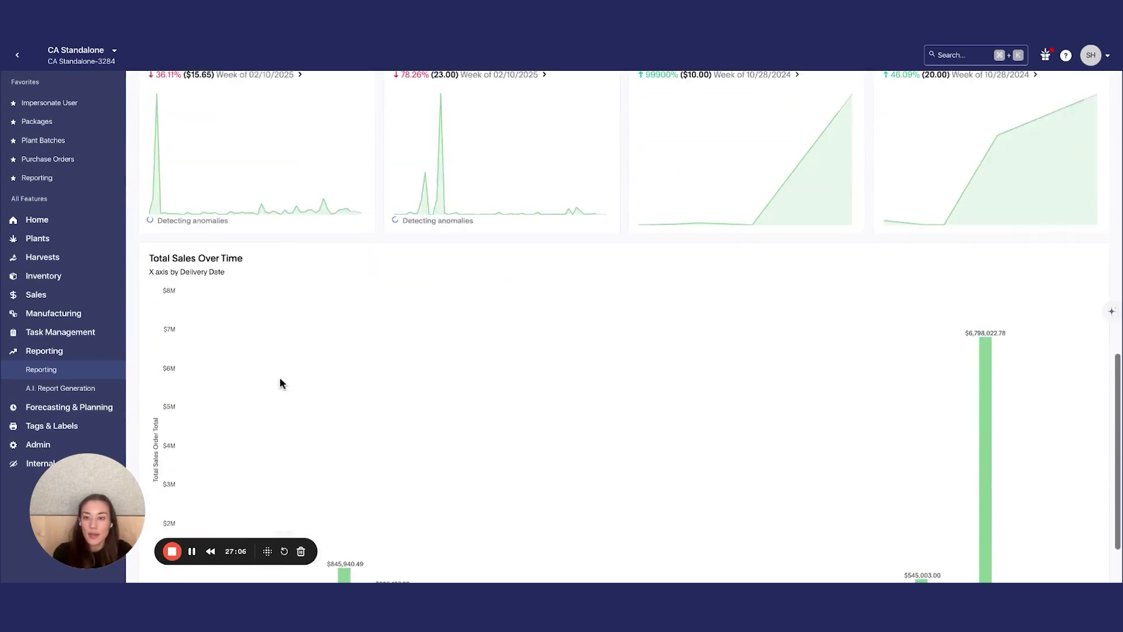
scroll(280, 377, "down", 2)
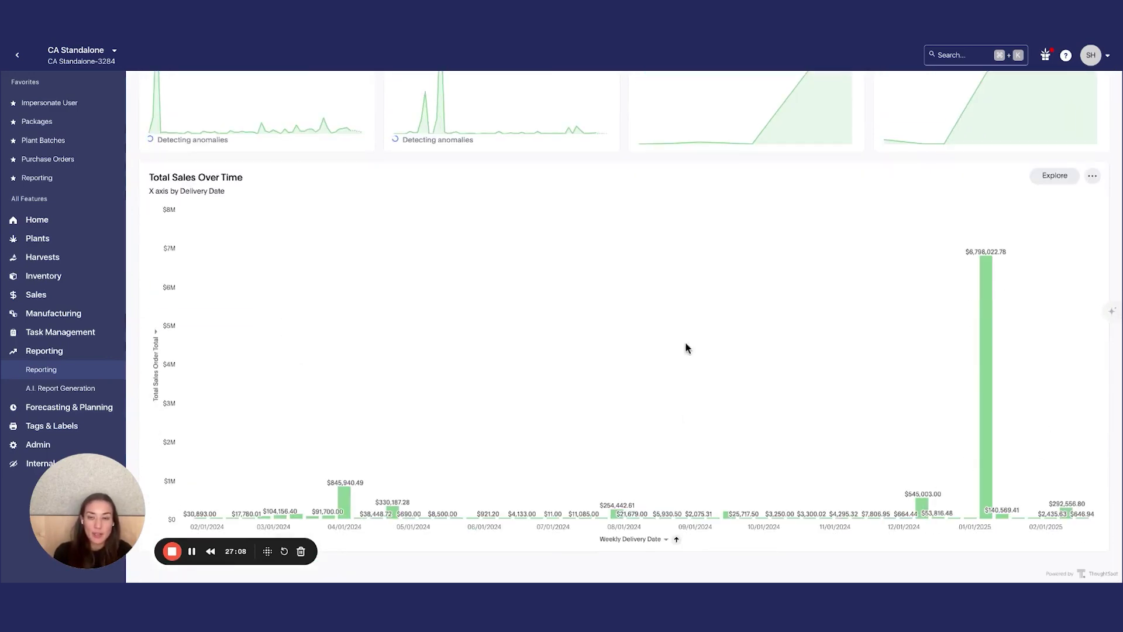
scroll(686, 348, "up", 15)
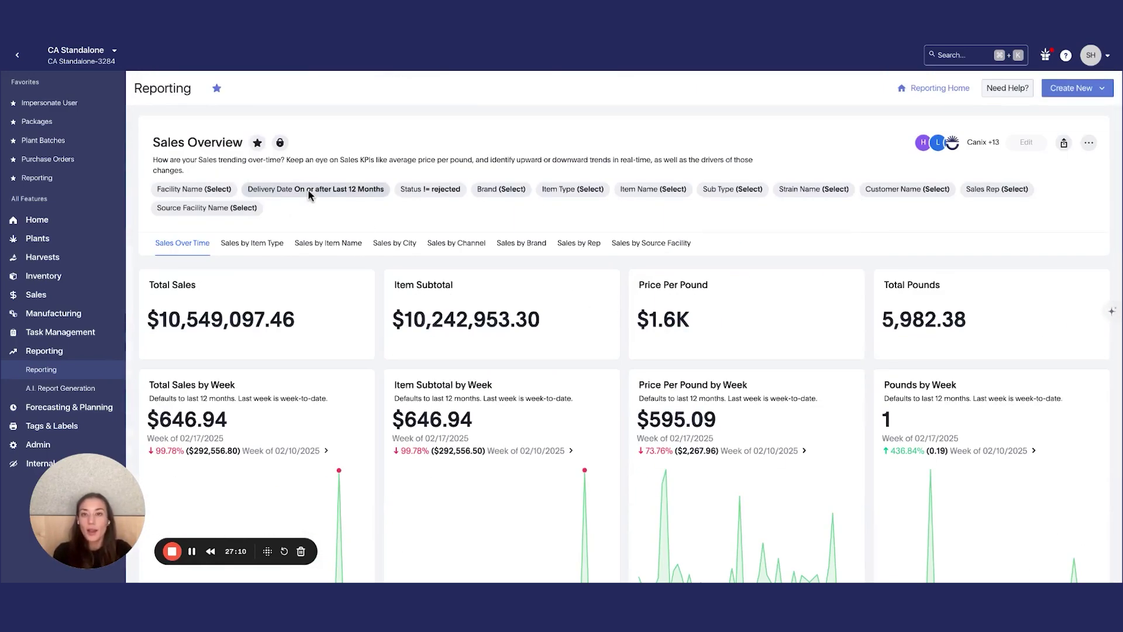
Inspect the Sales Overview report's Delivery Date filter, including its period units and count, and cancel without changing it.
mouse_move(308, 191)
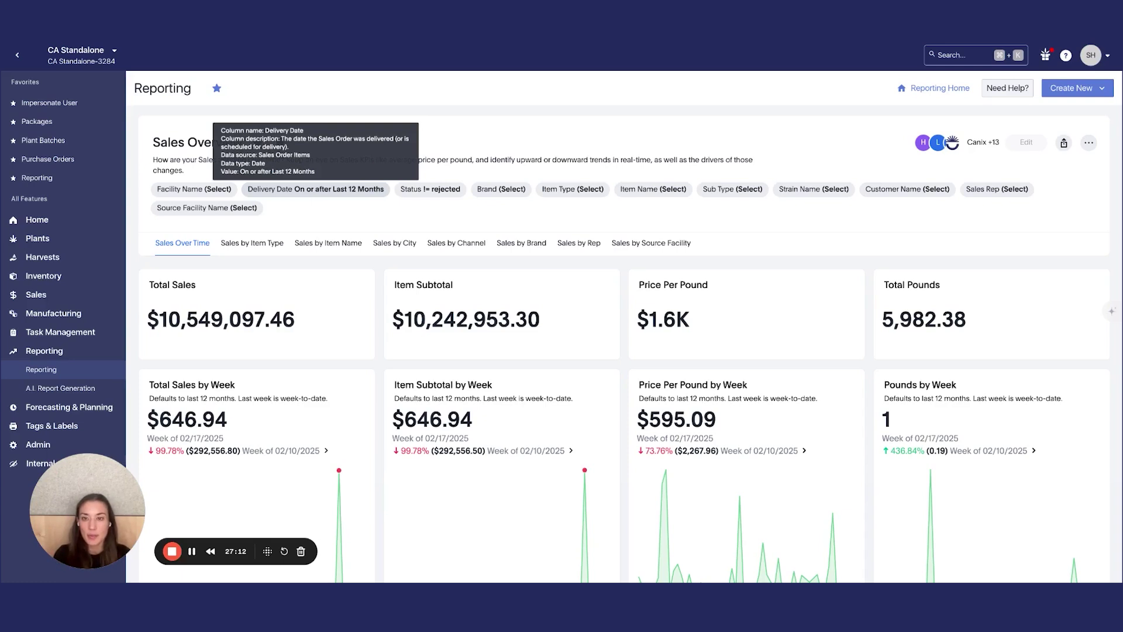
left_click(310, 189)
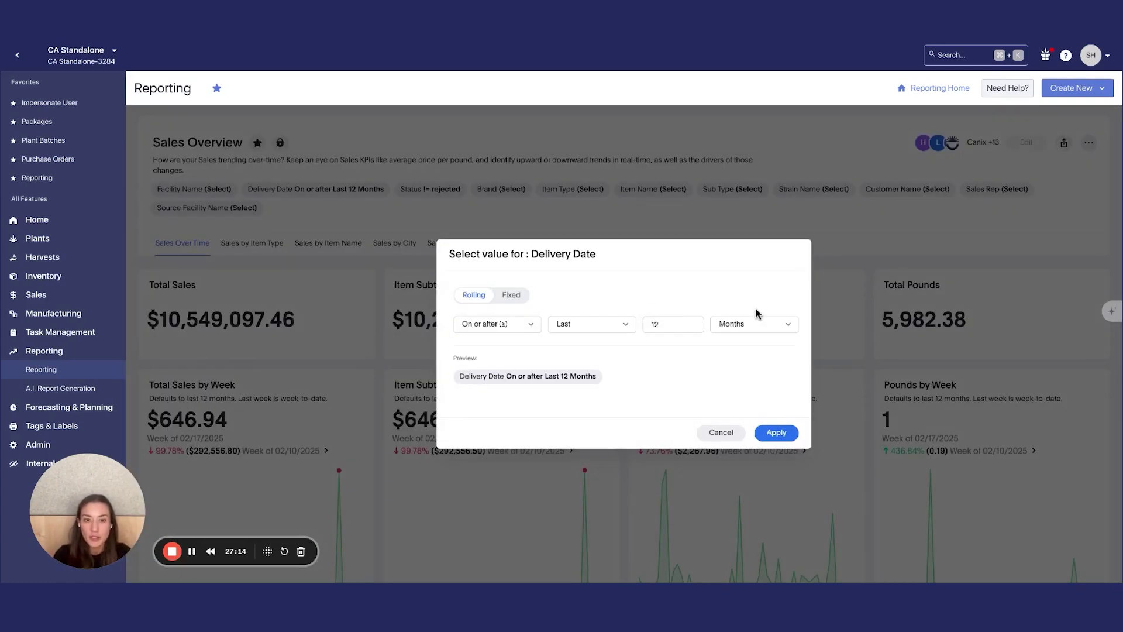
left_click(754, 324)
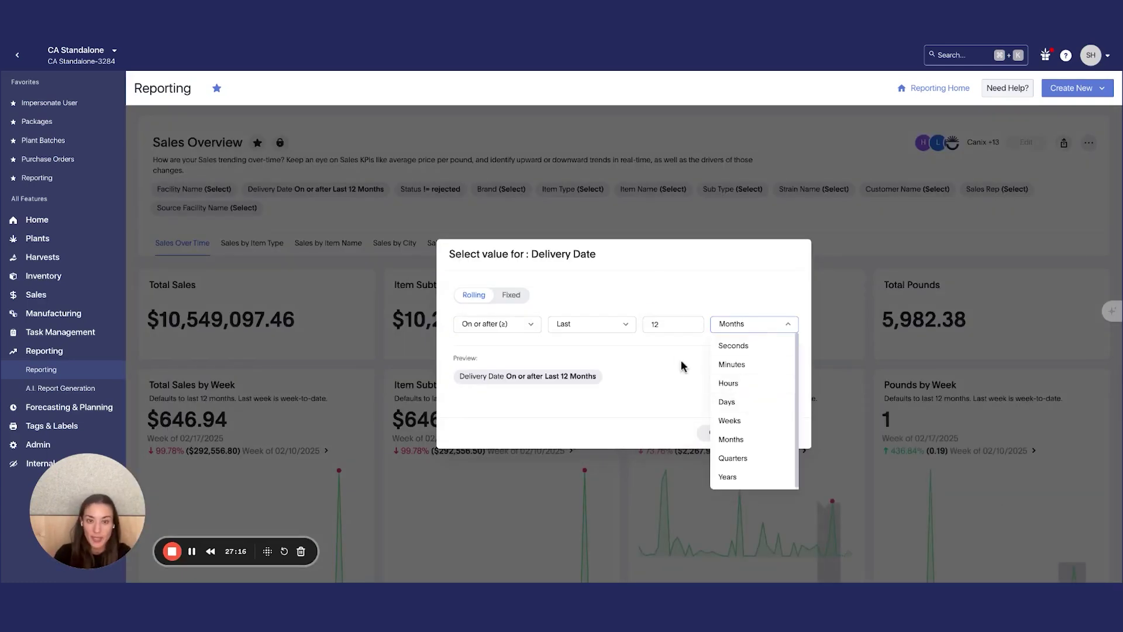
left_click(667, 320)
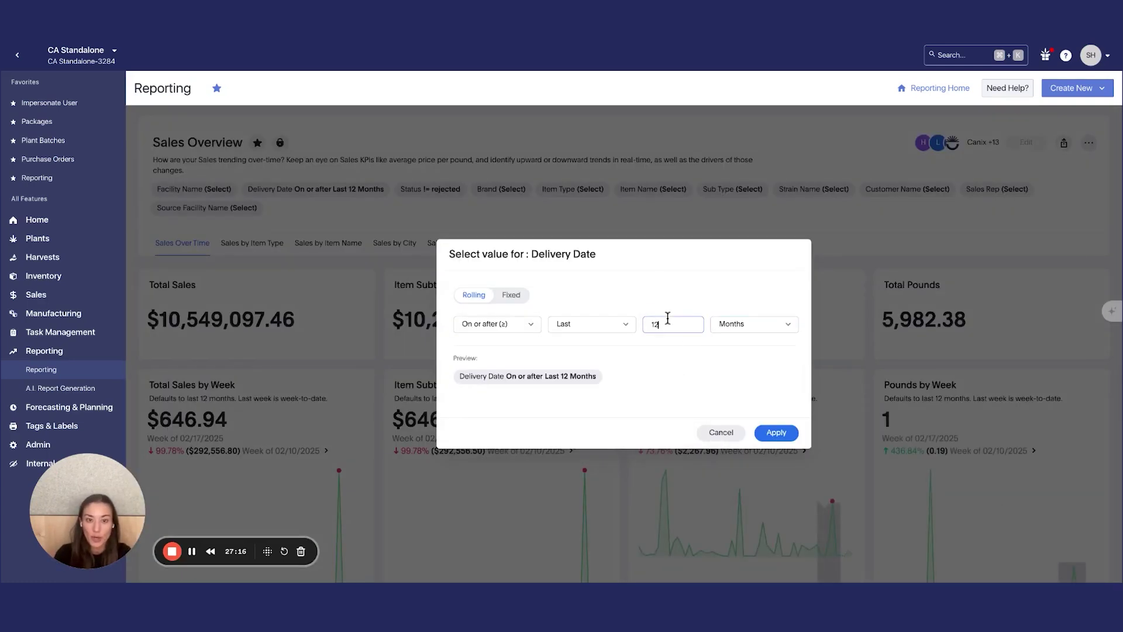
left_click(721, 432)
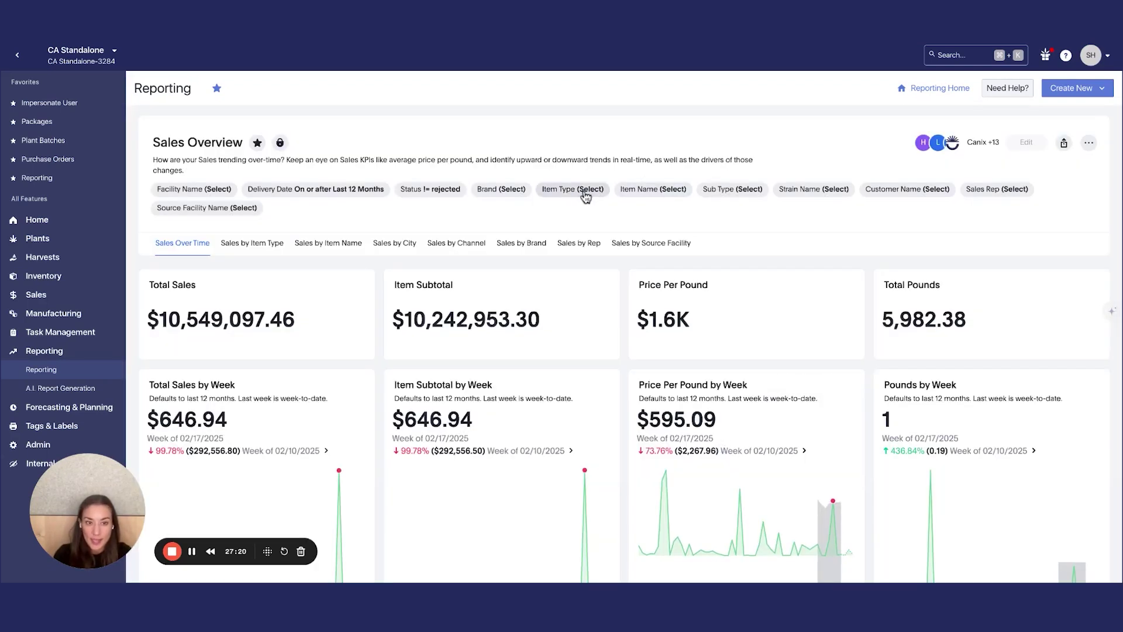
Inspect the report's Item Type filter description and Brand filter options without applying a filter.
mouse_move(585, 197)
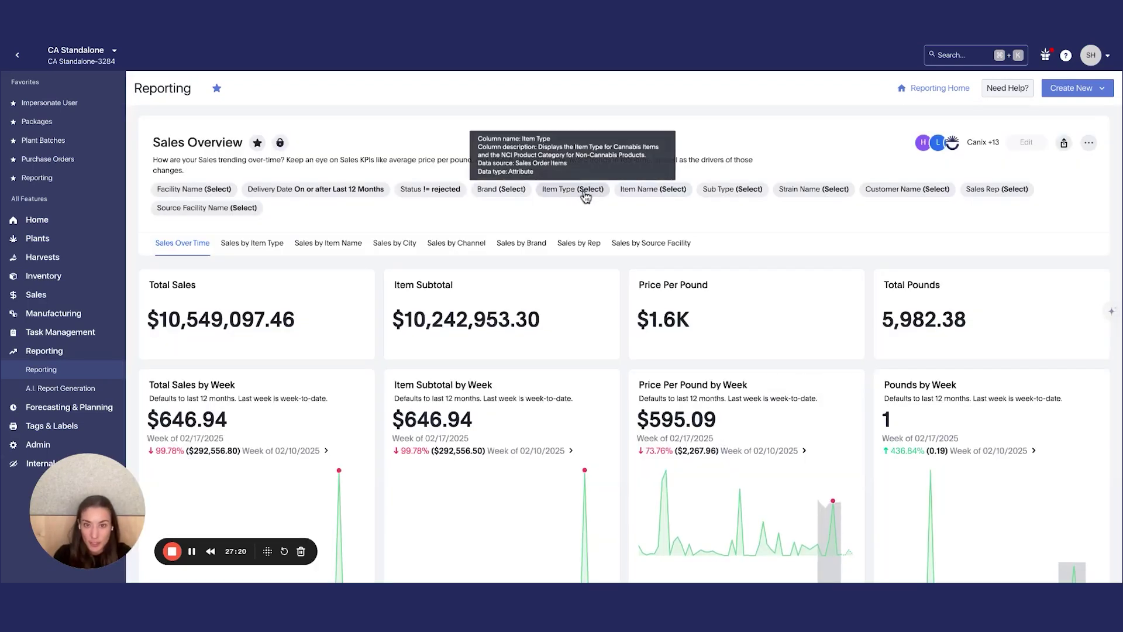
left_click(508, 199)
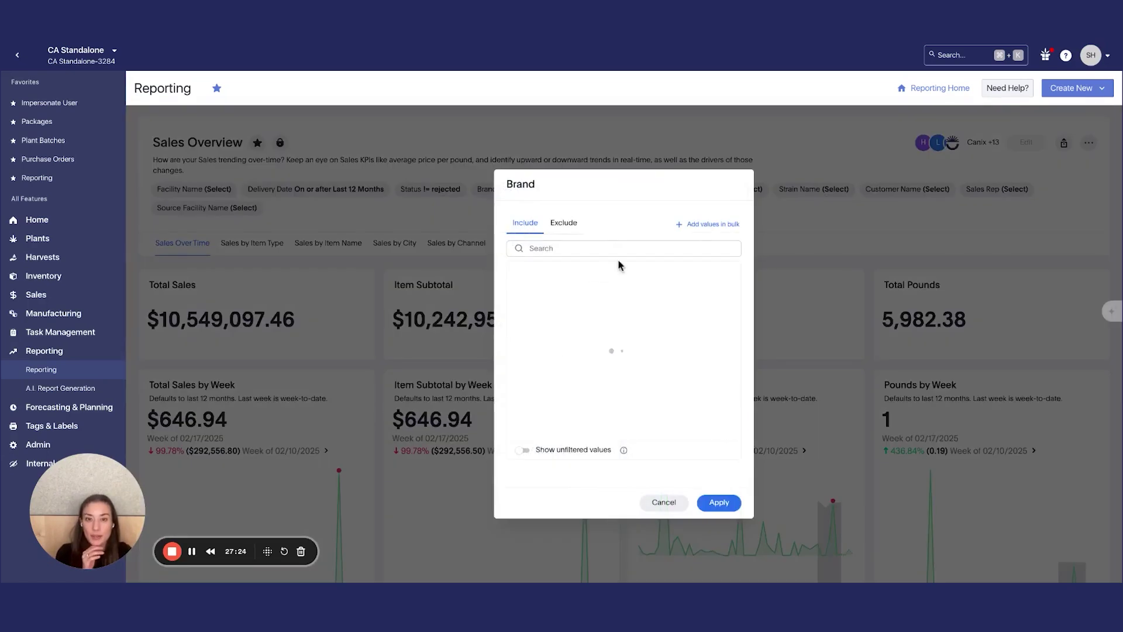
left_click(368, 266)
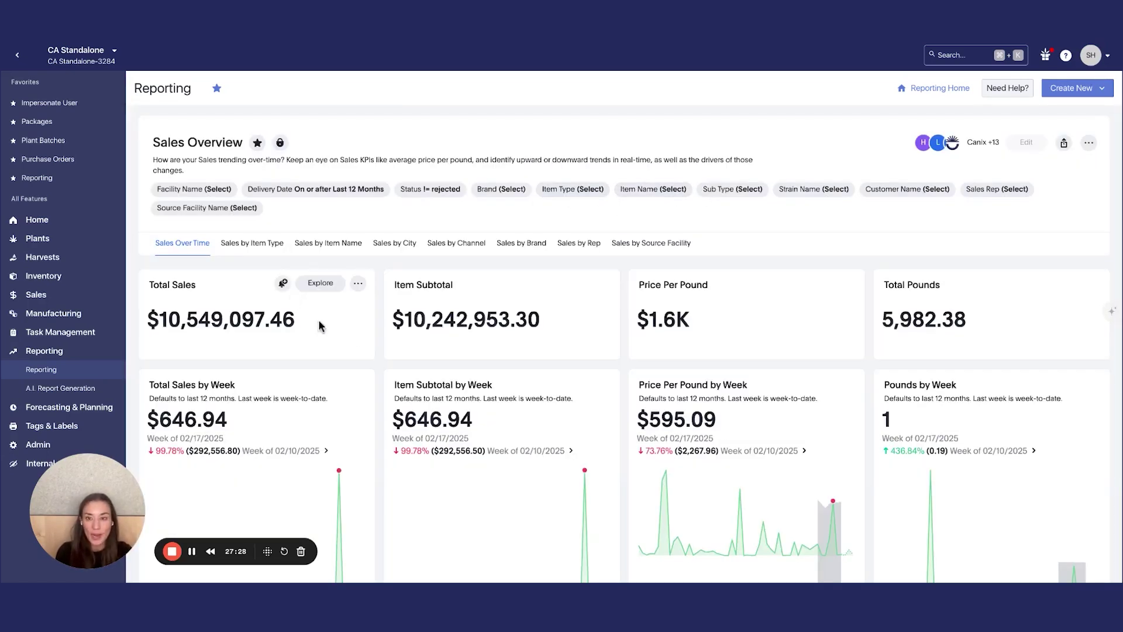
View the Sales Overview report broken down by item type and examine its chart over time.
left_click(247, 248)
scroll(289, 327, "down", 4)
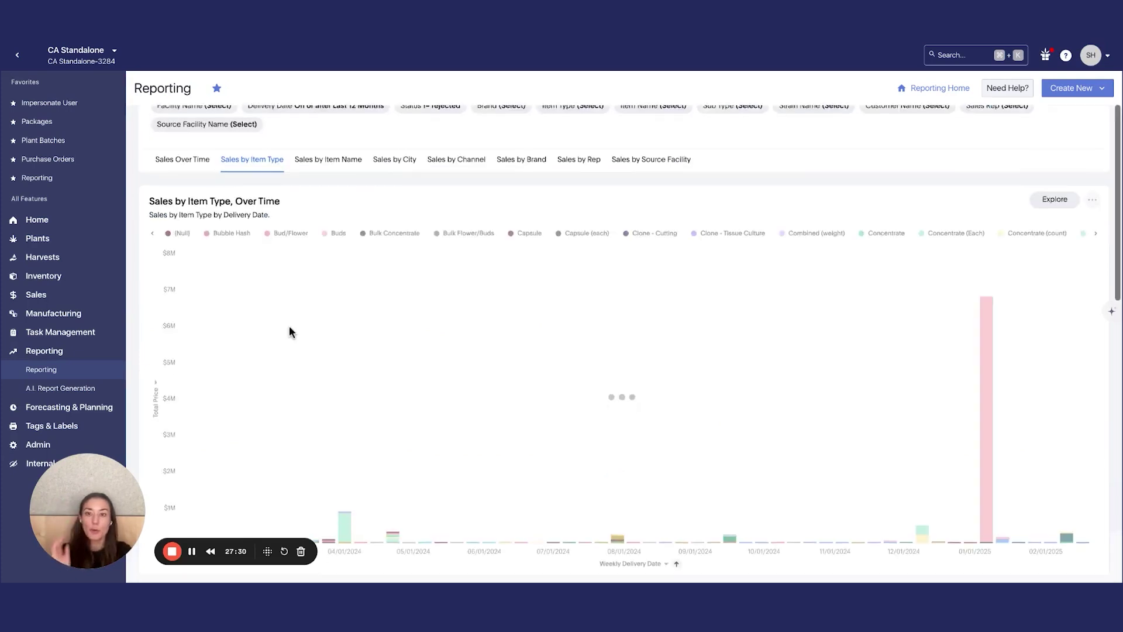
View the Sales Overview report broken down by item name, city, channel and brand over time.
scroll(289, 332, "up", 2)
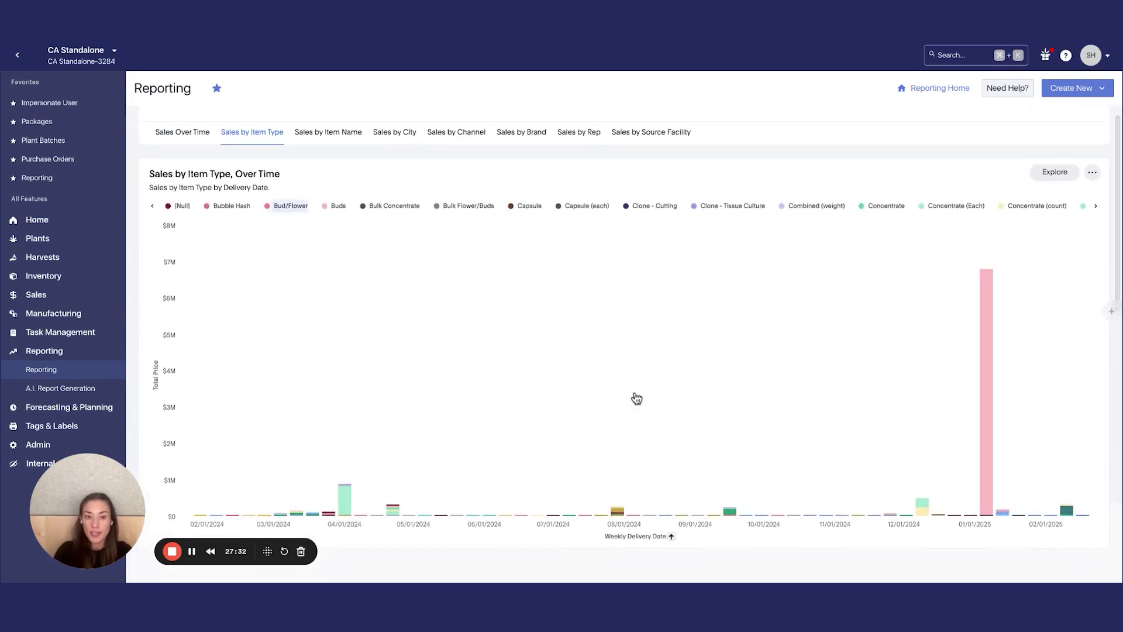
left_click(332, 136)
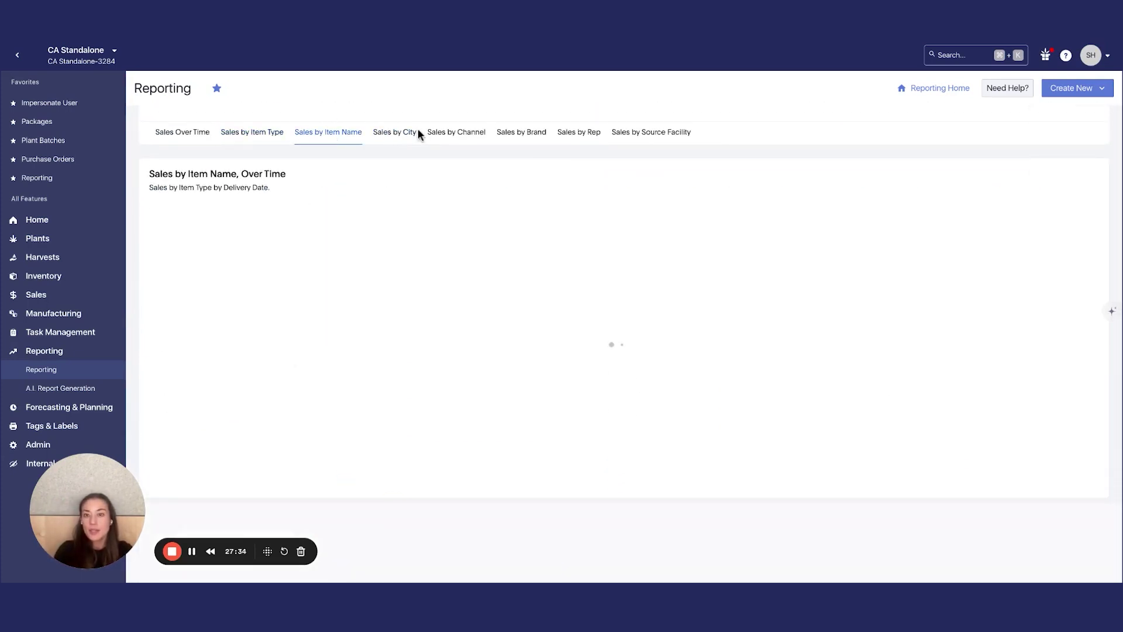
left_click(391, 131)
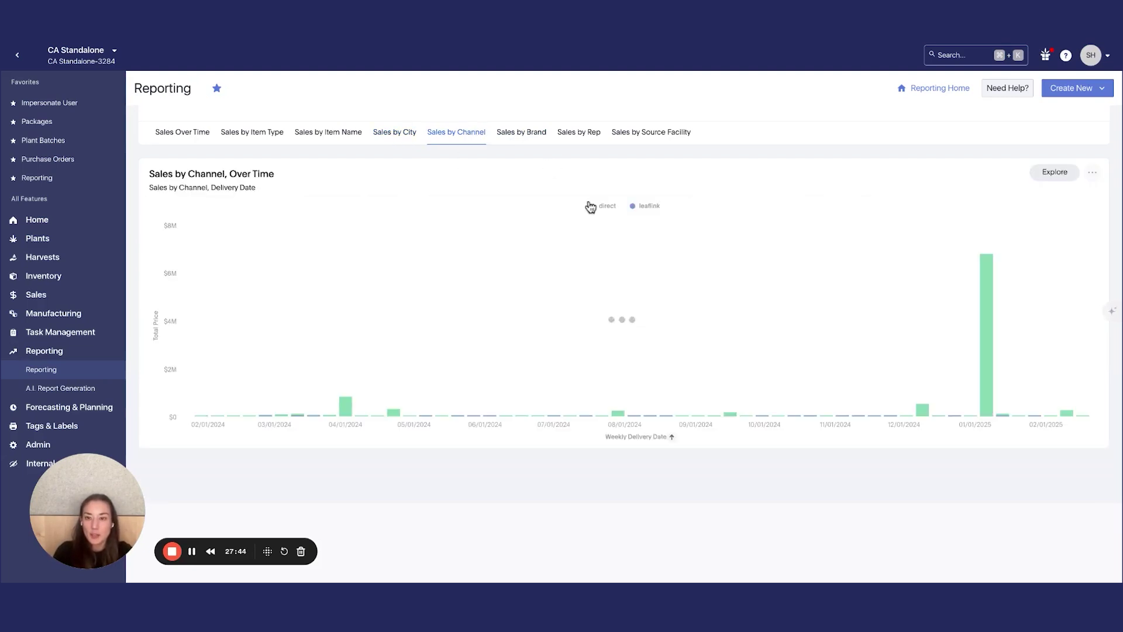
left_click(521, 134)
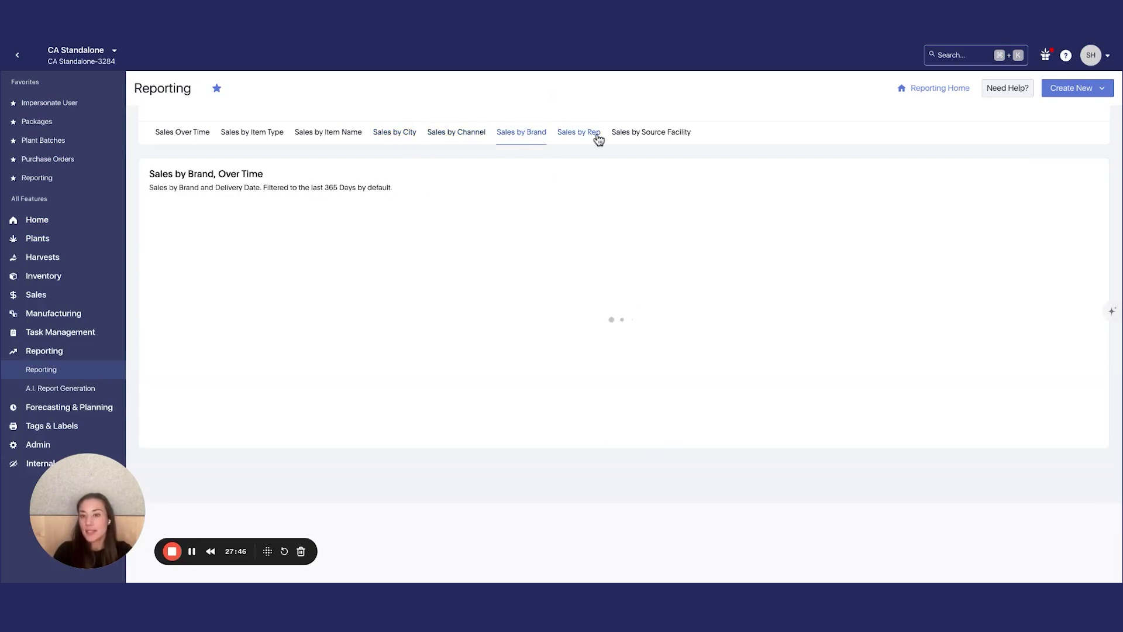
scroll(207, 383, "up", 2)
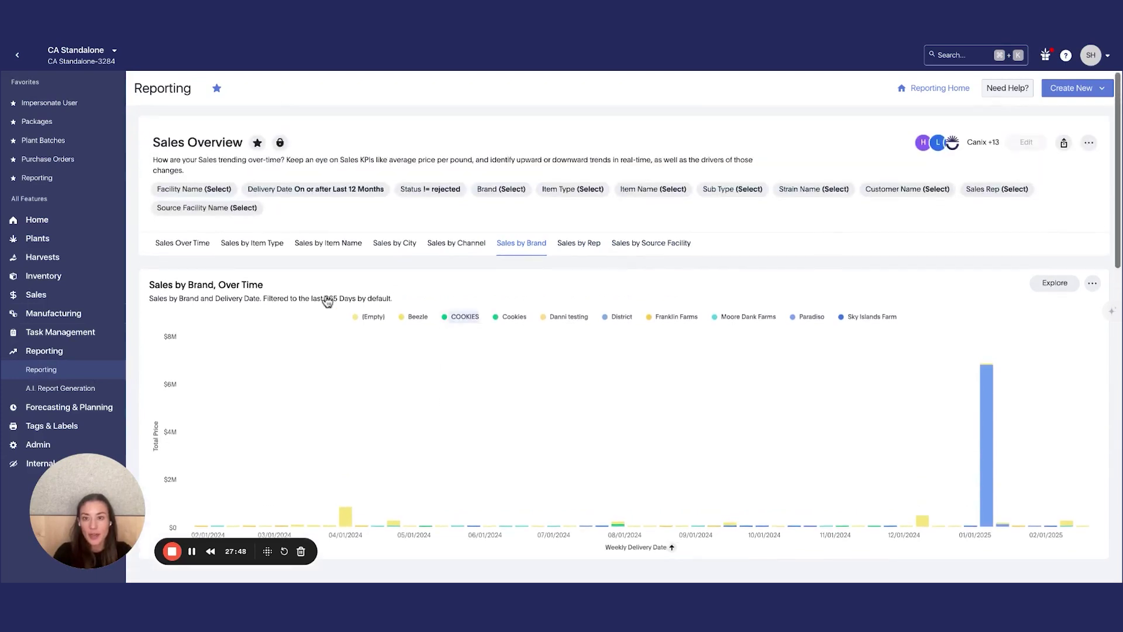
Return to the main reporting page and search the existing Liveboards and Answers for inventory, without opening a suggestion.
left_click(42, 373)
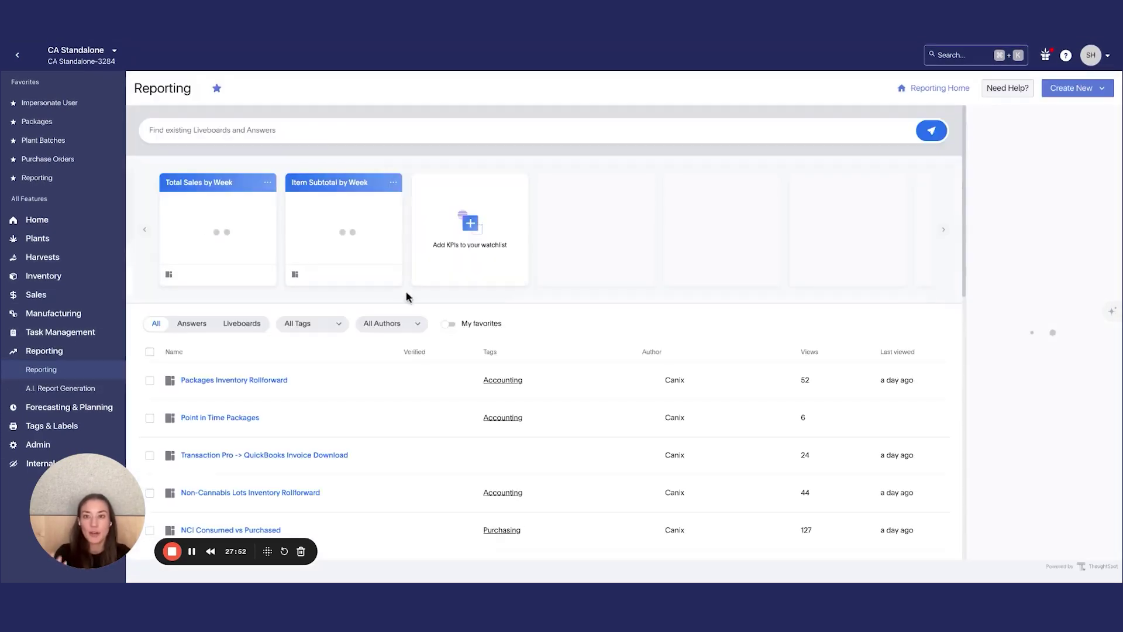
left_click(247, 128)
type("INV")
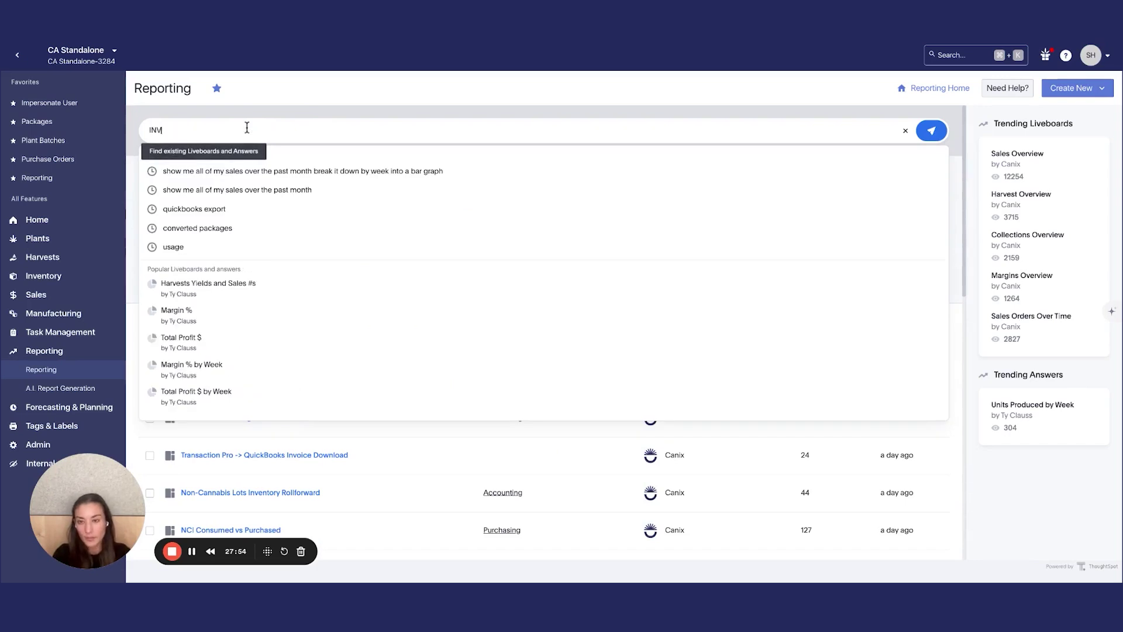
type("ENTORY")
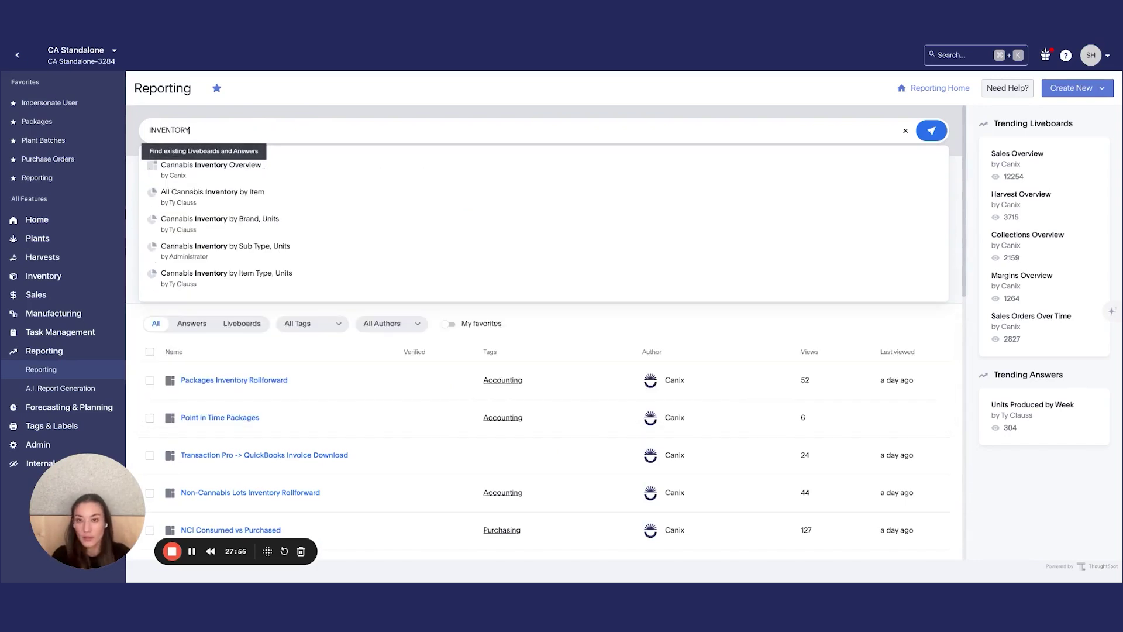
key("super+a")
type("inv")
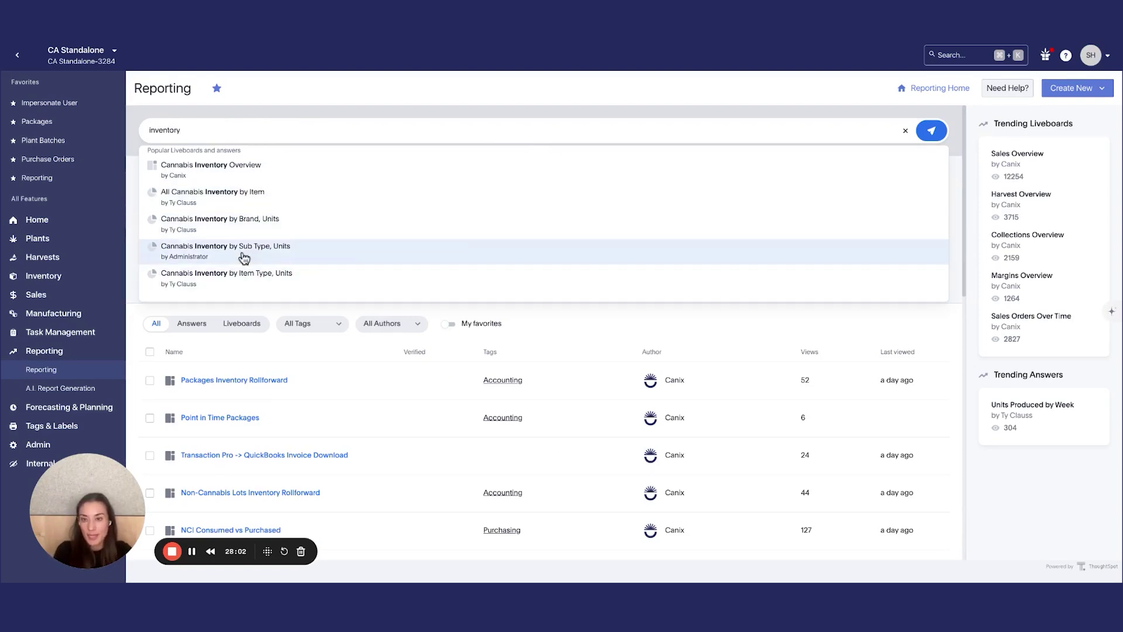
left_click(129, 188)
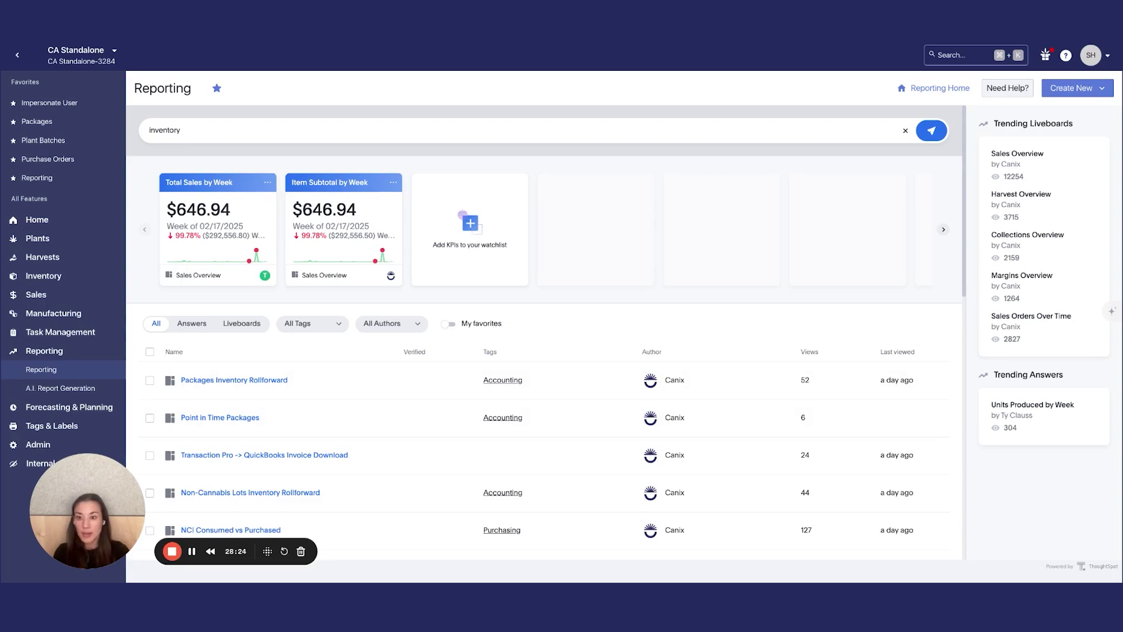
Generate an A.I. report from Sales Order Items with the question "show me all of my sales week by week over the past 6 months".
left_click(63, 391)
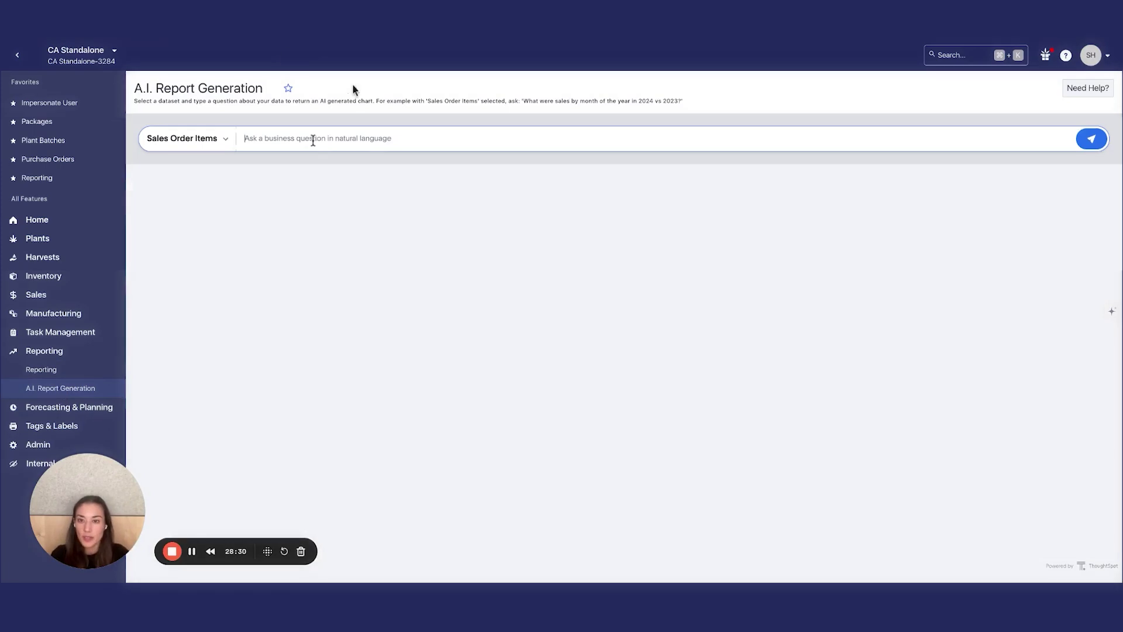
left_click(314, 139)
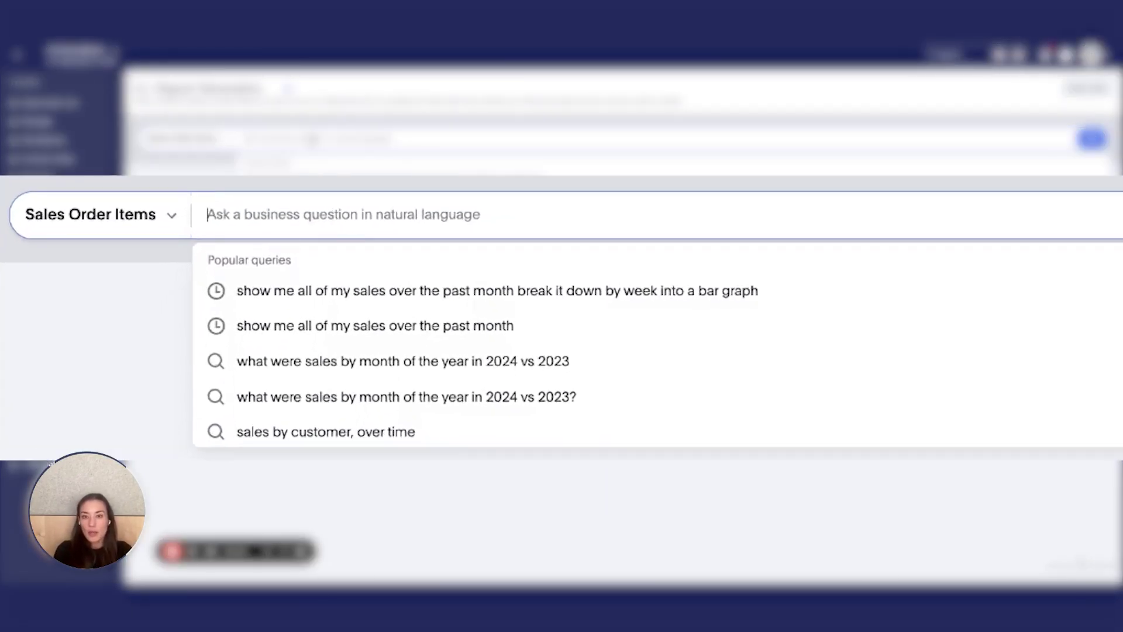
type("show met t")
key("BackSpace")
key("BackSpace")
key("BackSpace")
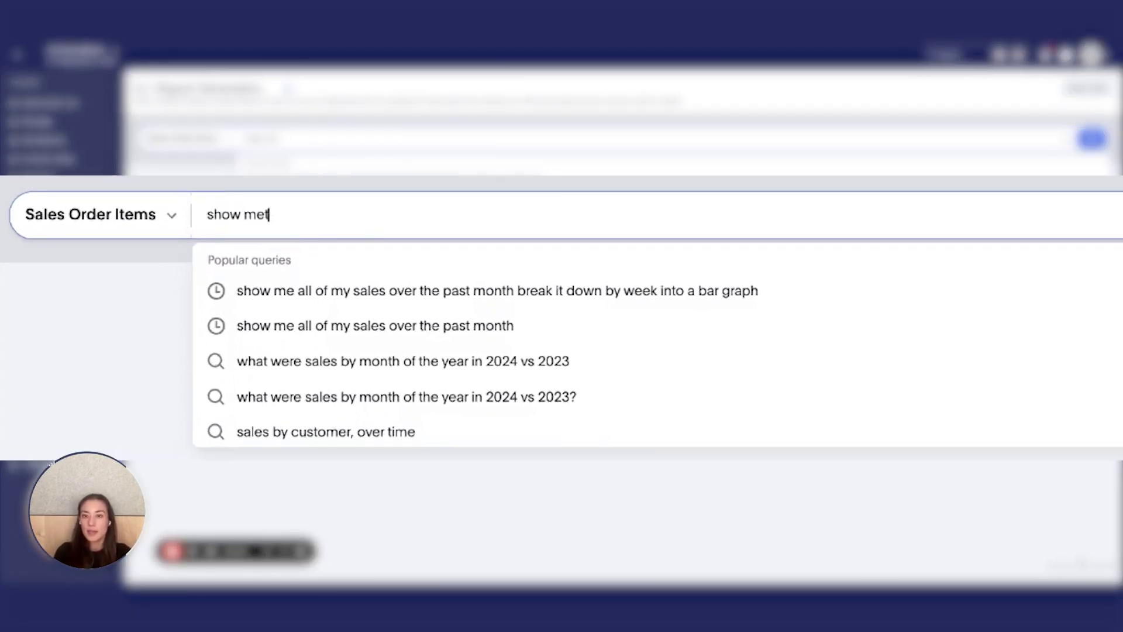
type("all of my sal")
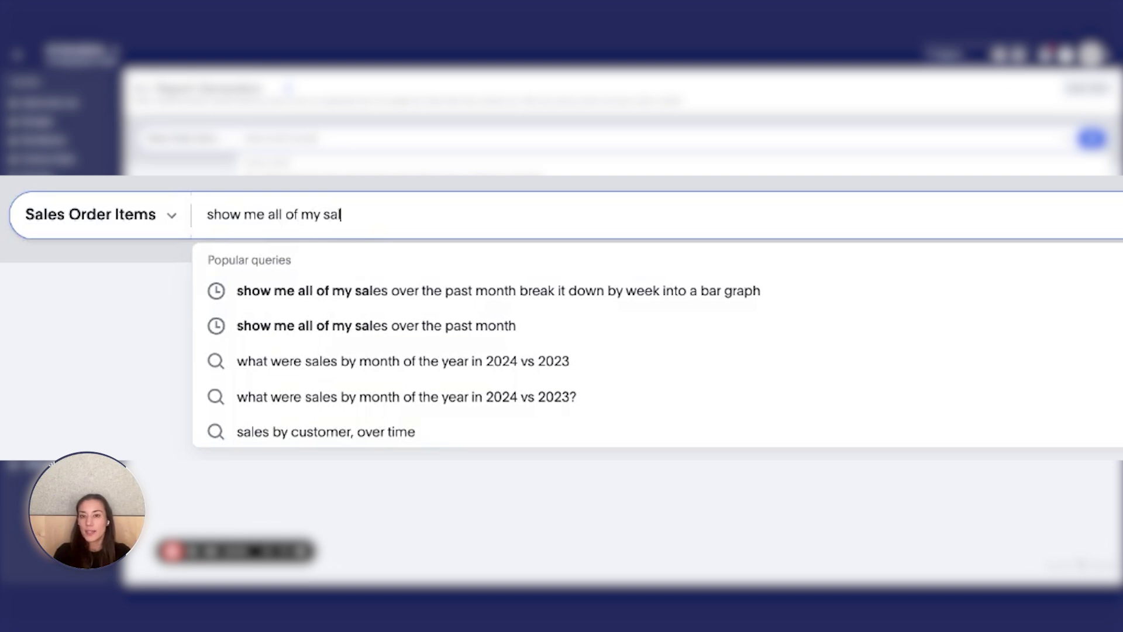
type("es week by week over the past t")
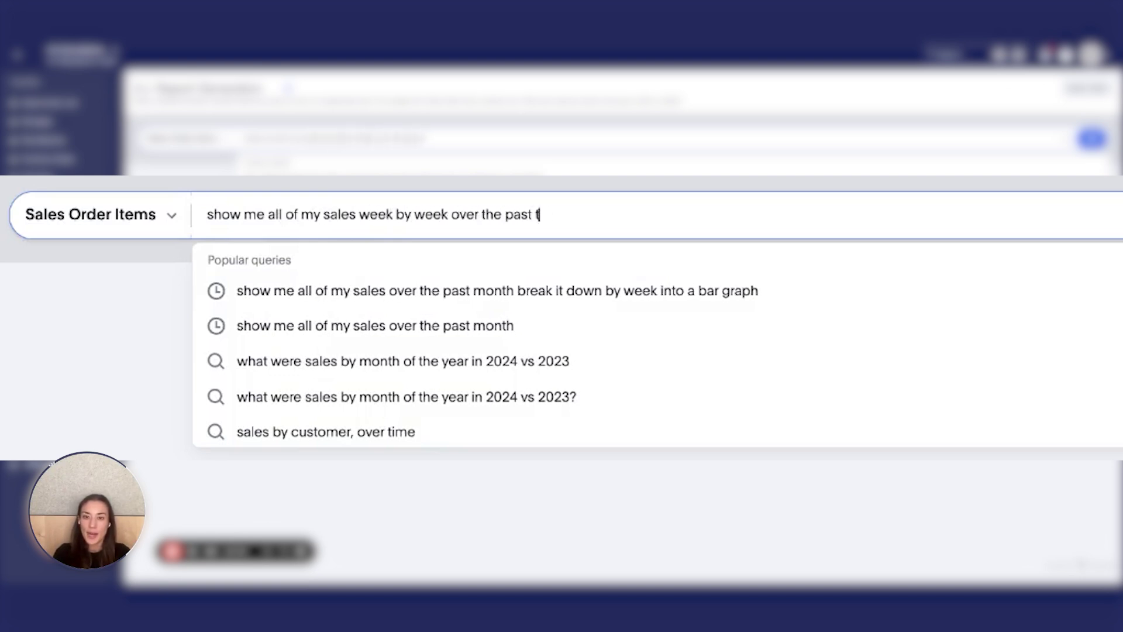
key("BackSpace")
type("6 months")
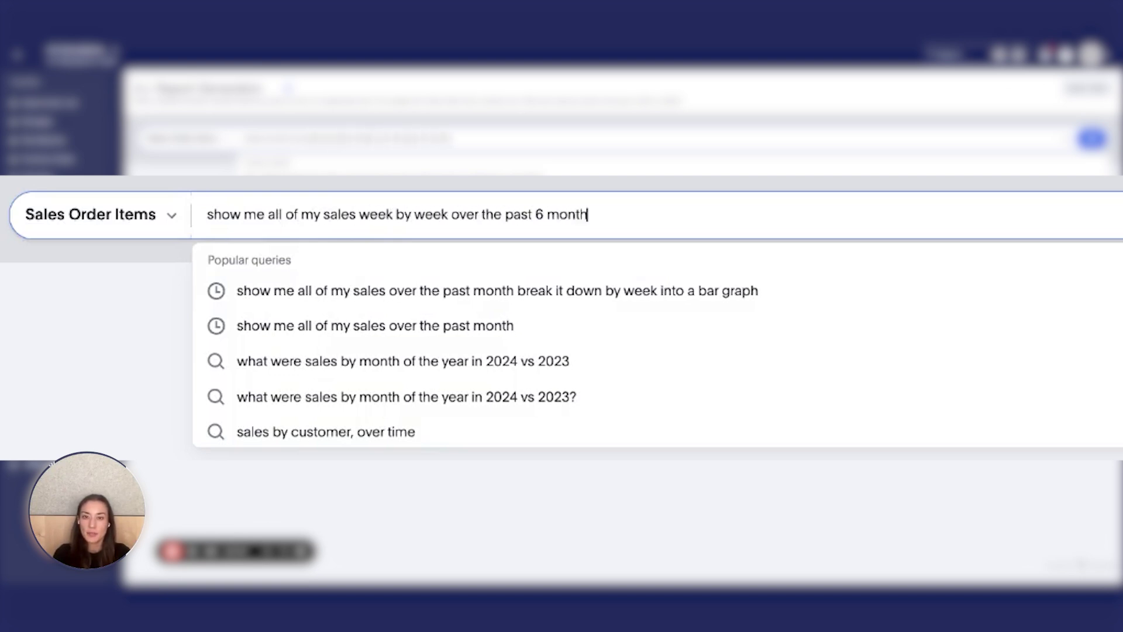
key("Return")
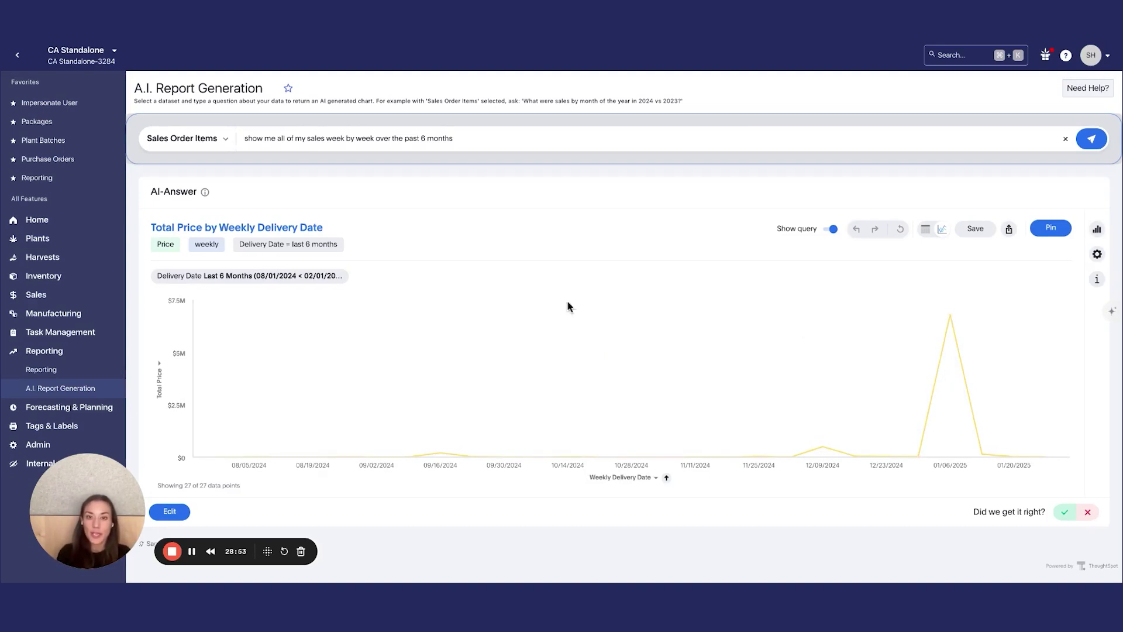
Extend the A.I. report question with "in a bar graph" and regenerate the chart.
left_click(476, 138)
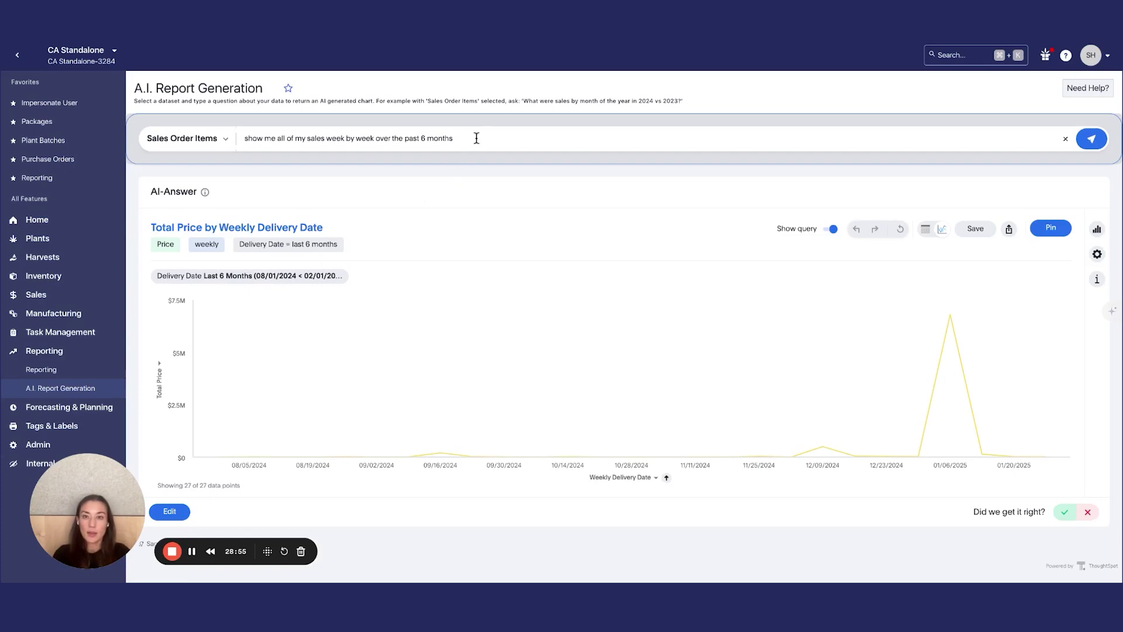
type("in a bar graph")
key("Return")
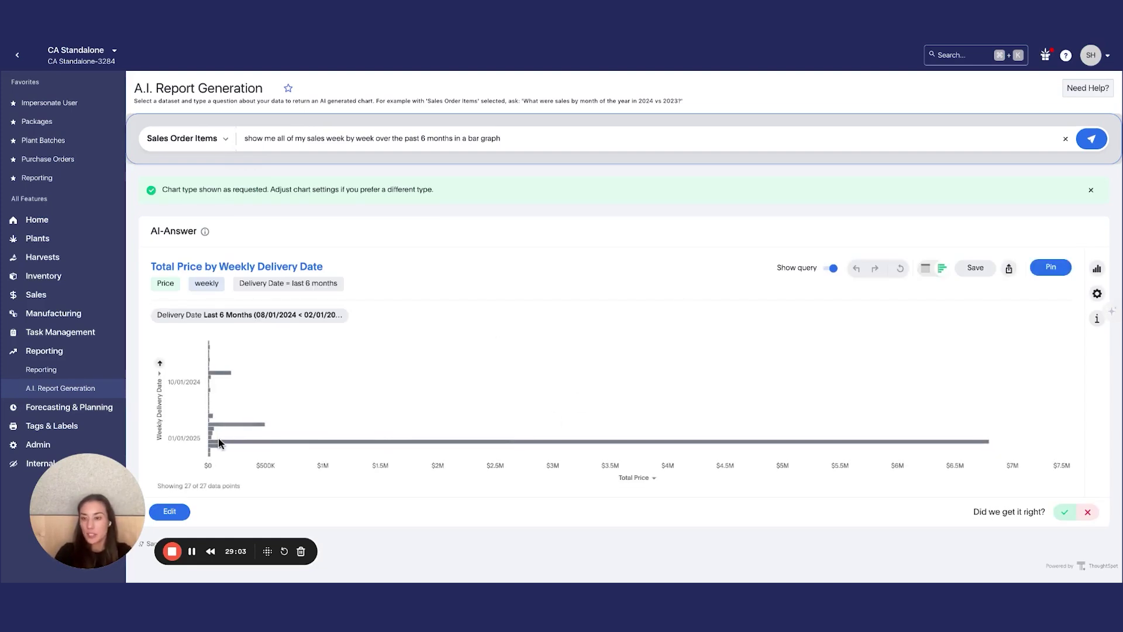
Look through the data sources available for A.I. reports and cancel, keeping Sales Order Items.
left_click(308, 137)
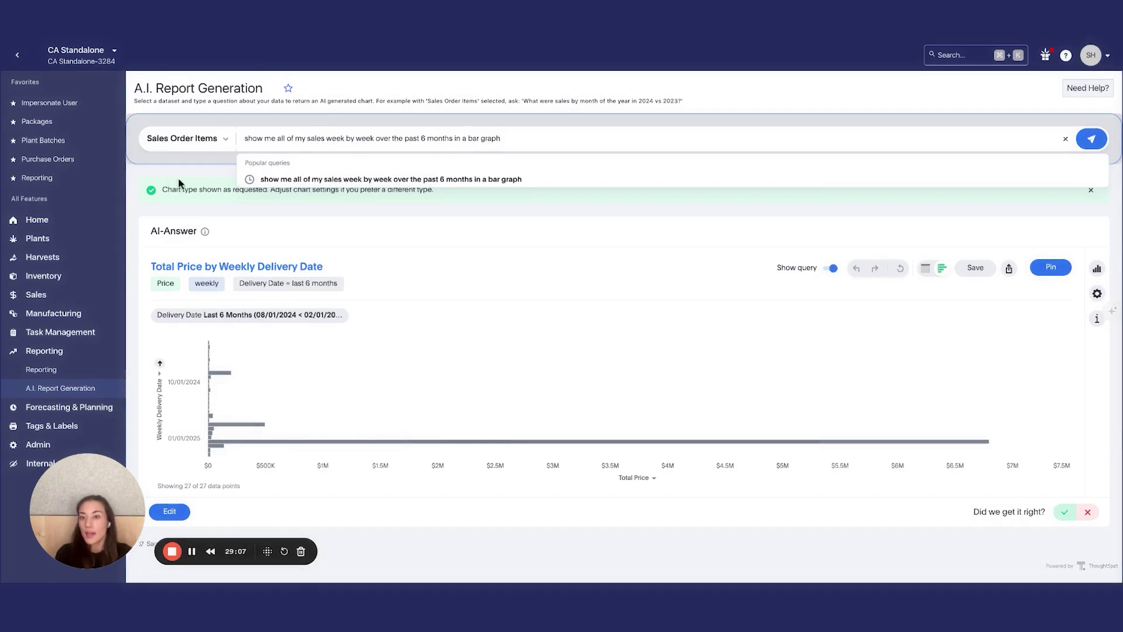
left_click(185, 138)
scroll(414, 310, "down", 10)
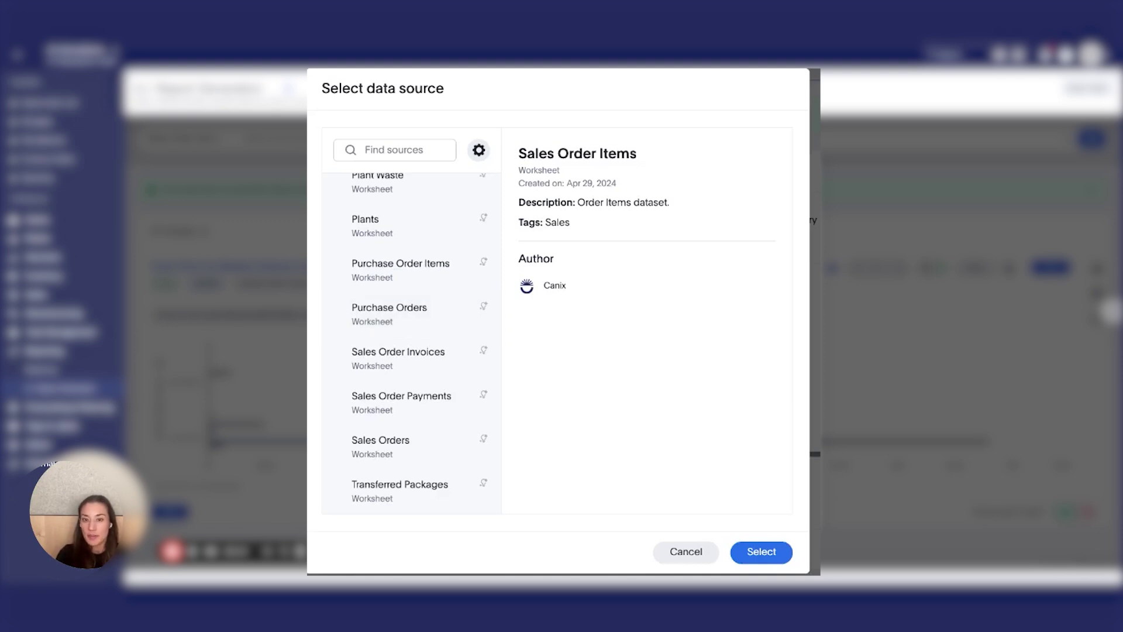
left_click(705, 549)
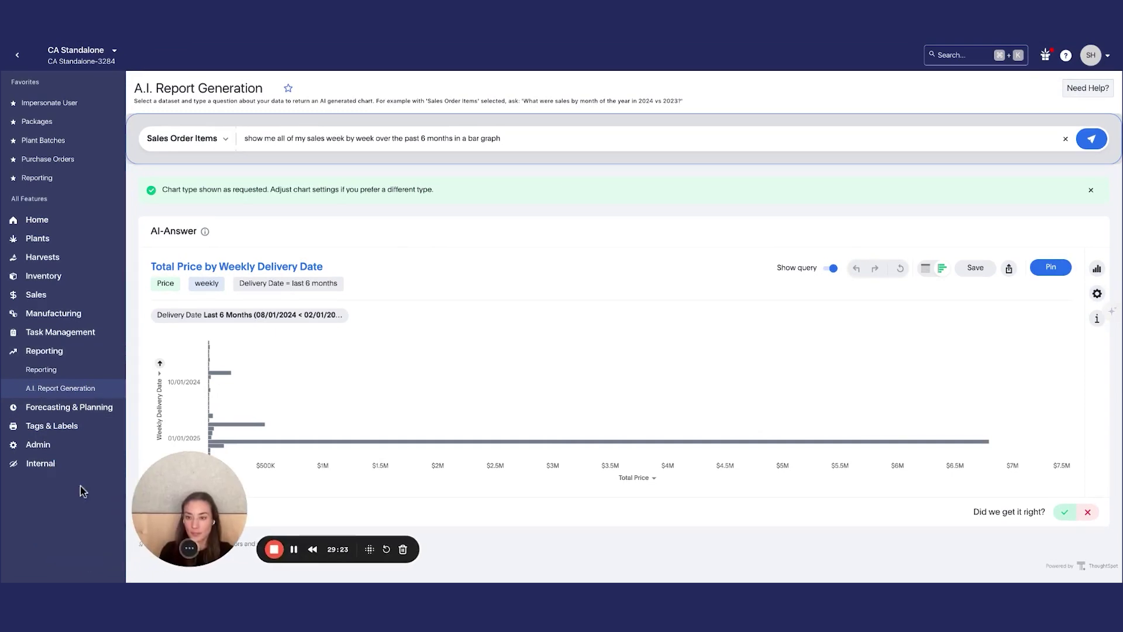
left_click(58, 426)
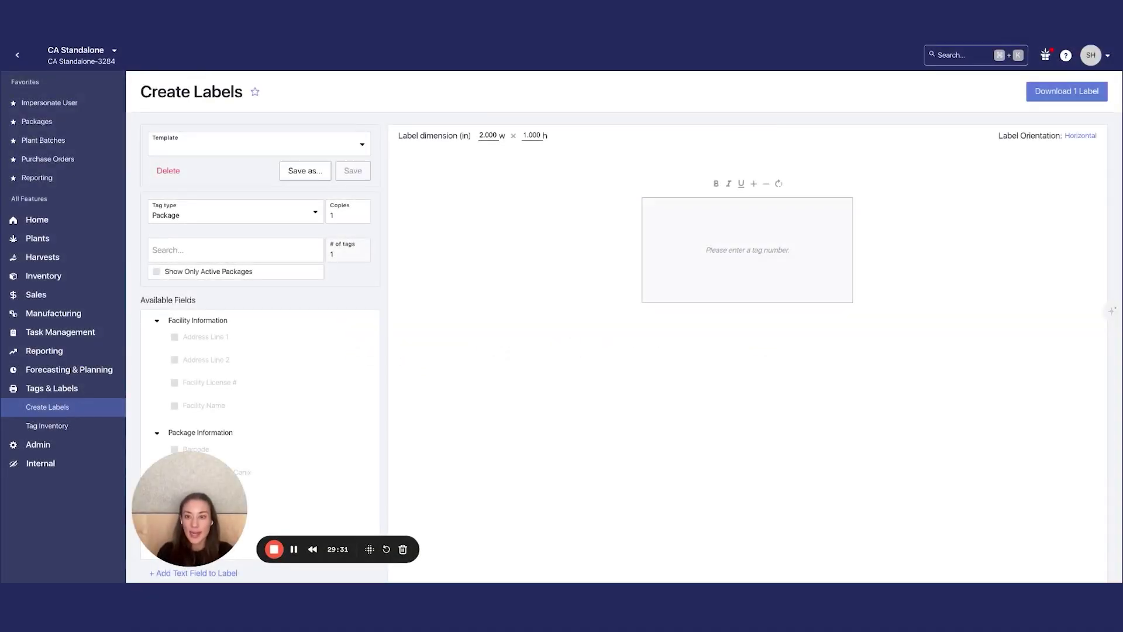
left_click_drag(272, 533, 213, 533)
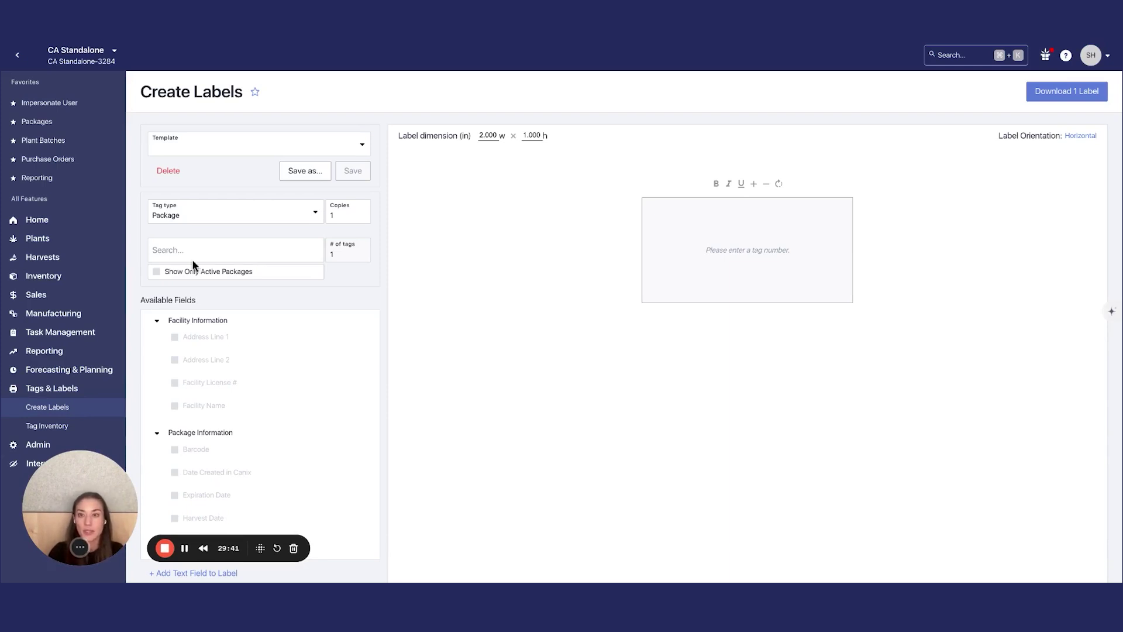
left_click(286, 139)
left_click(228, 353)
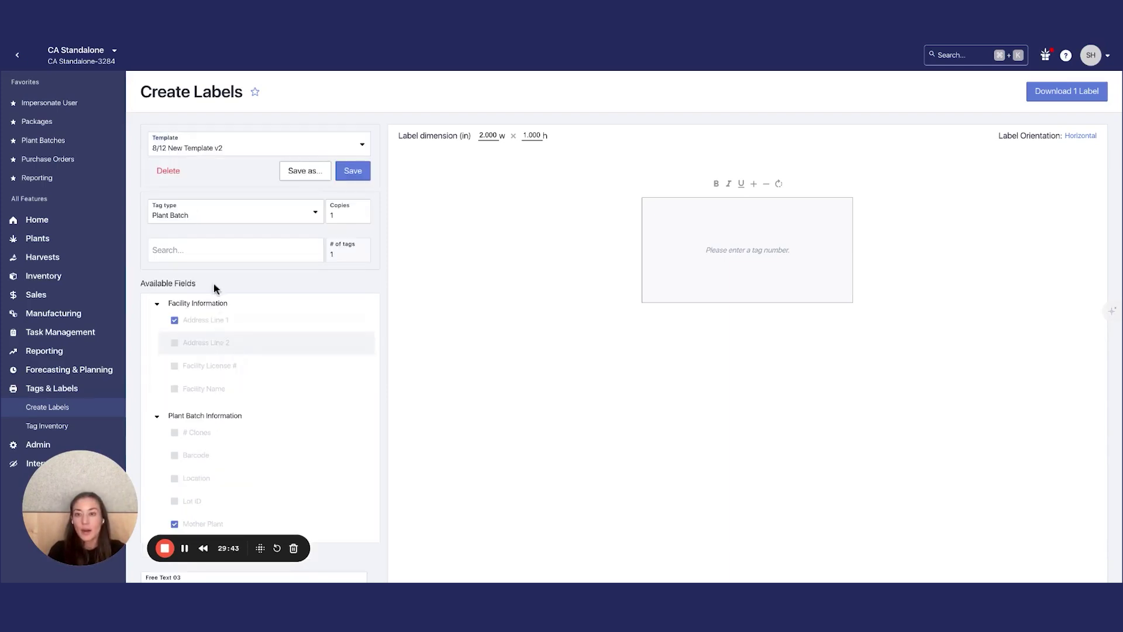
left_click(213, 256)
type("3")
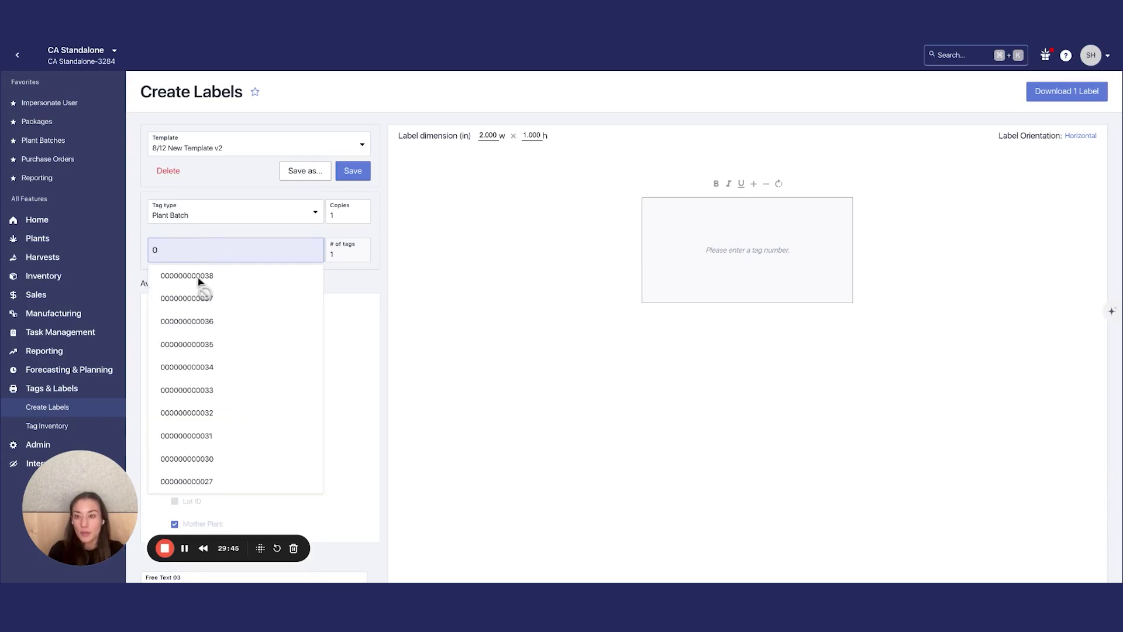
left_click(209, 297)
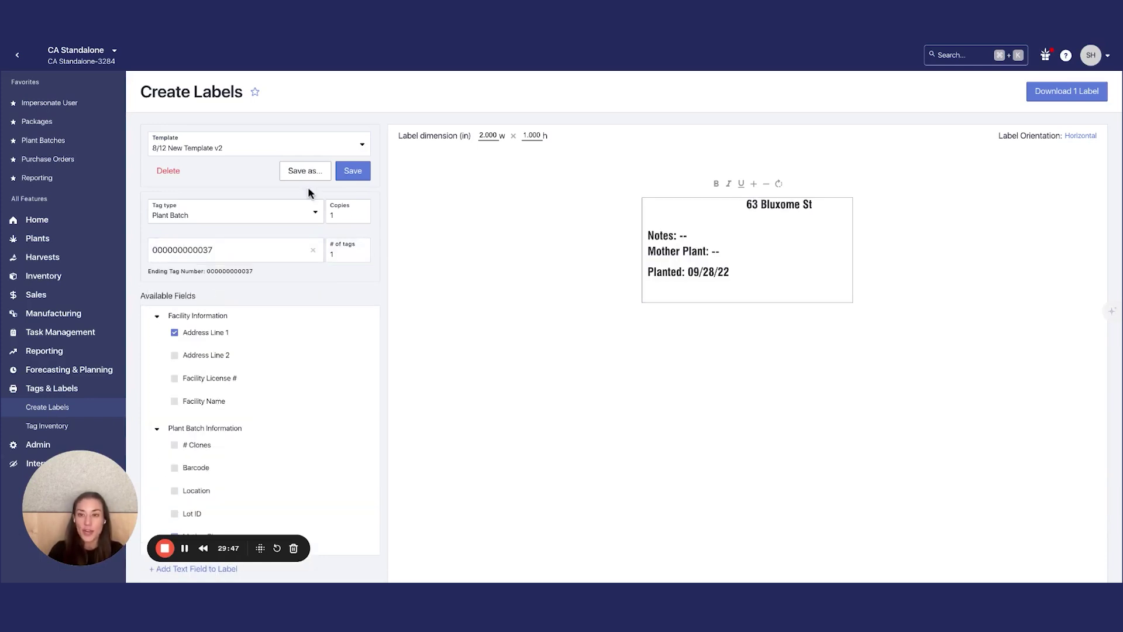
left_click(297, 146)
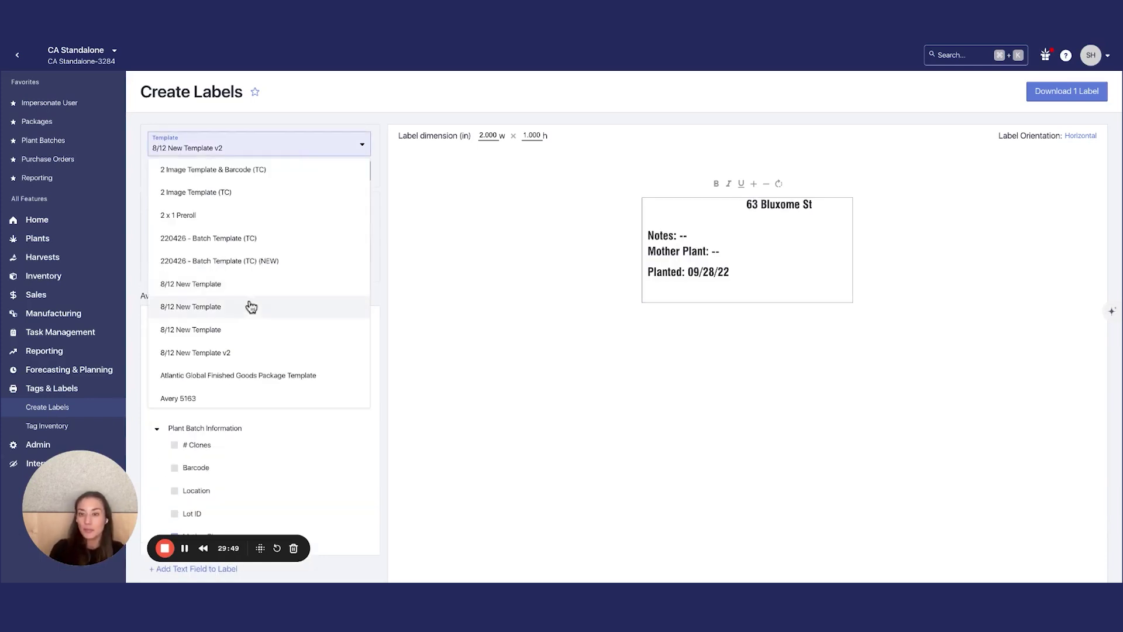
left_click(243, 355)
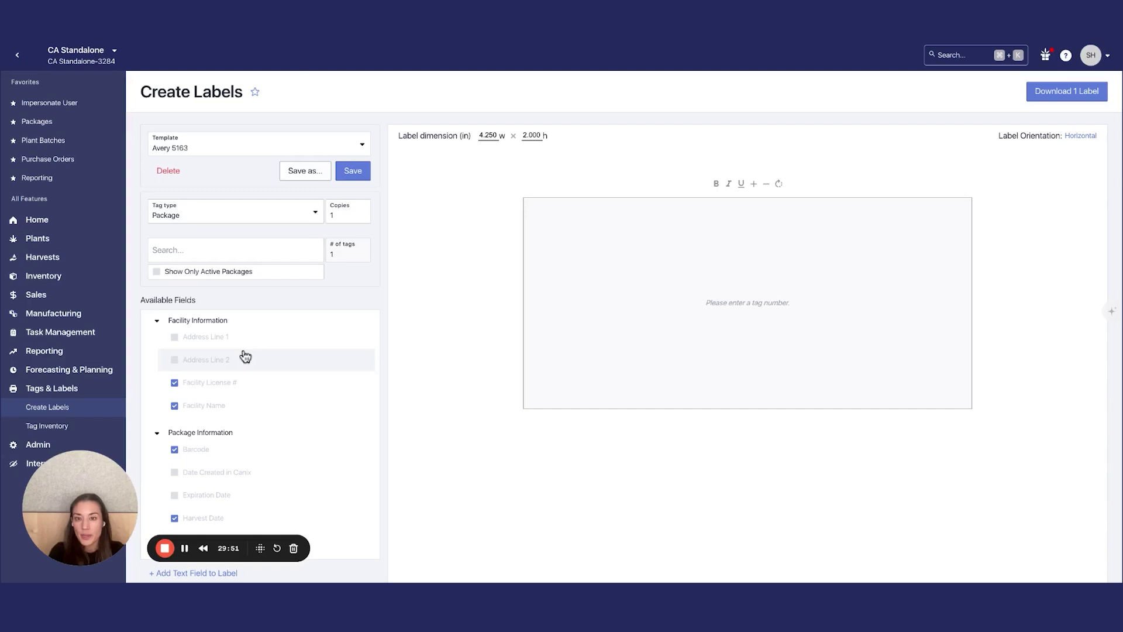
left_click(203, 253)
type("19")
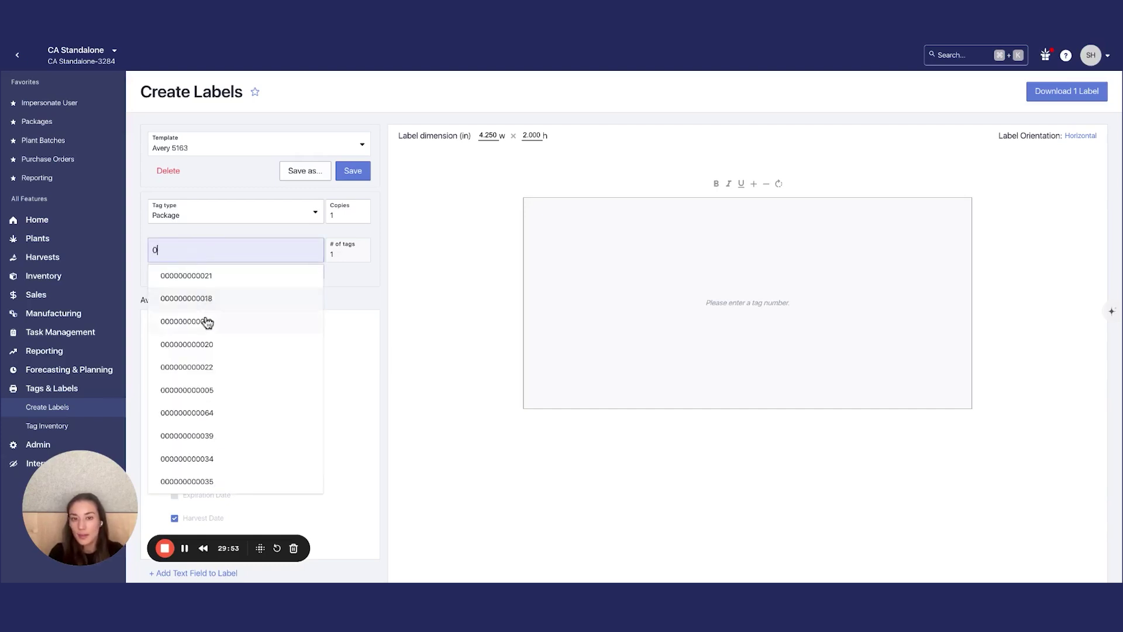
left_click(206, 320)
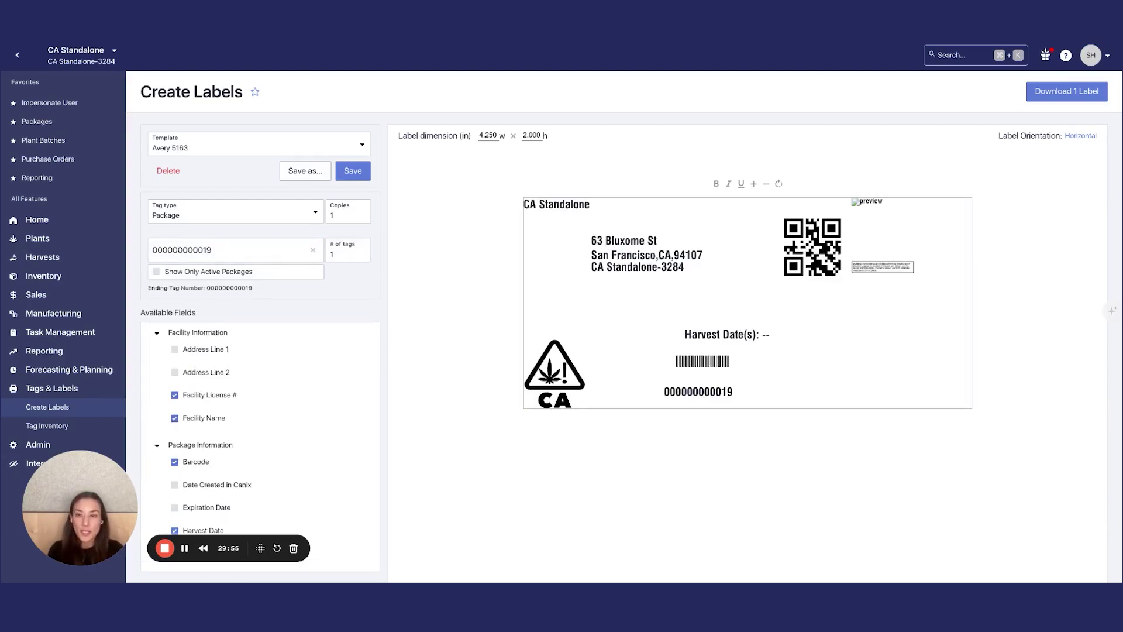
left_click(355, 251)
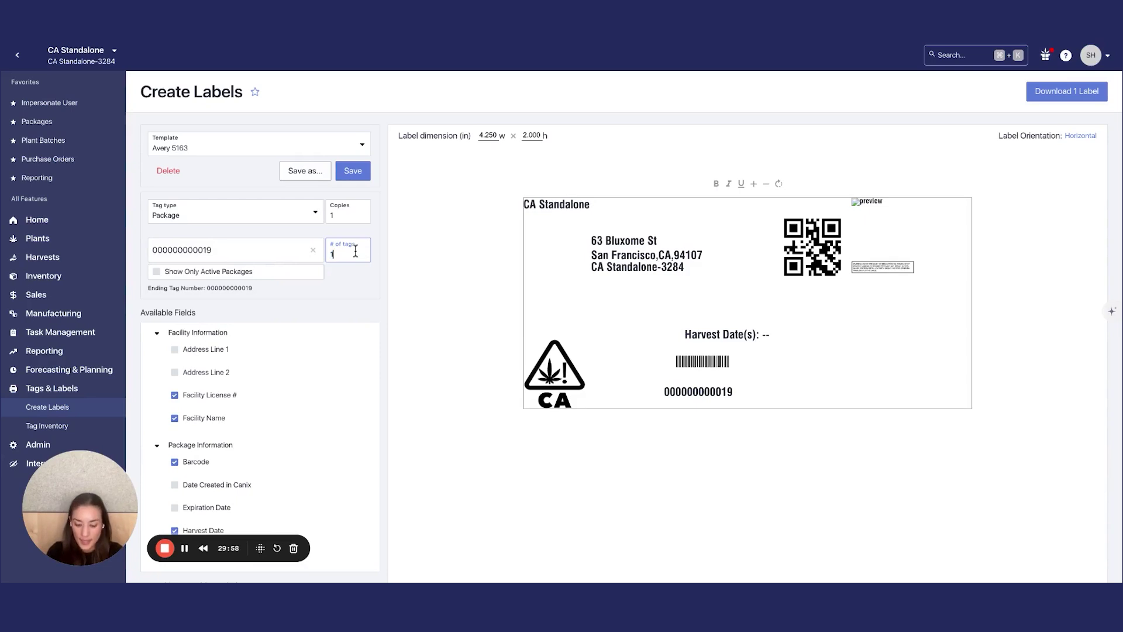
type("100")
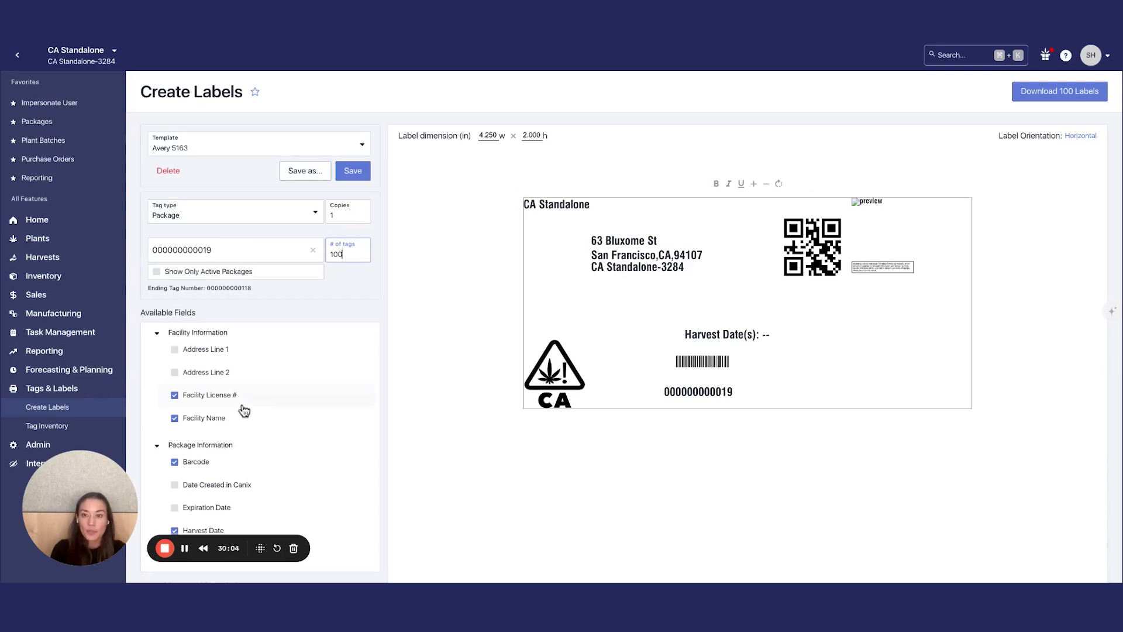
Move the address and Facility License # fields toward the label's left edge and browse the package fields available for the label.
left_click_drag(654, 253, 619, 269)
left_click(622, 275)
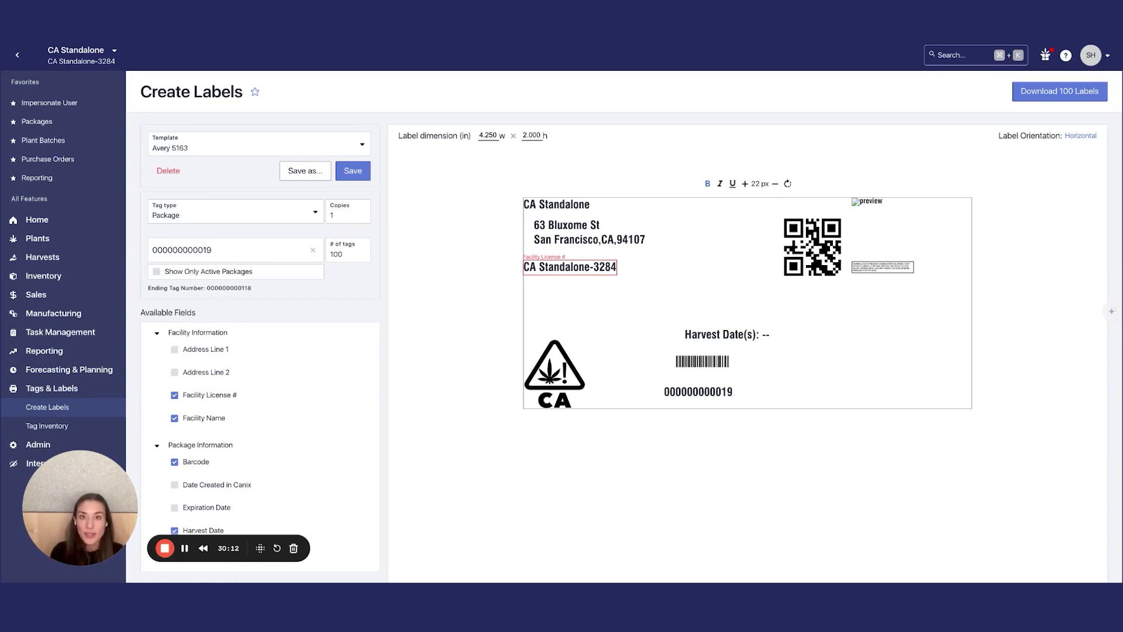
scroll(246, 444, "down", 3)
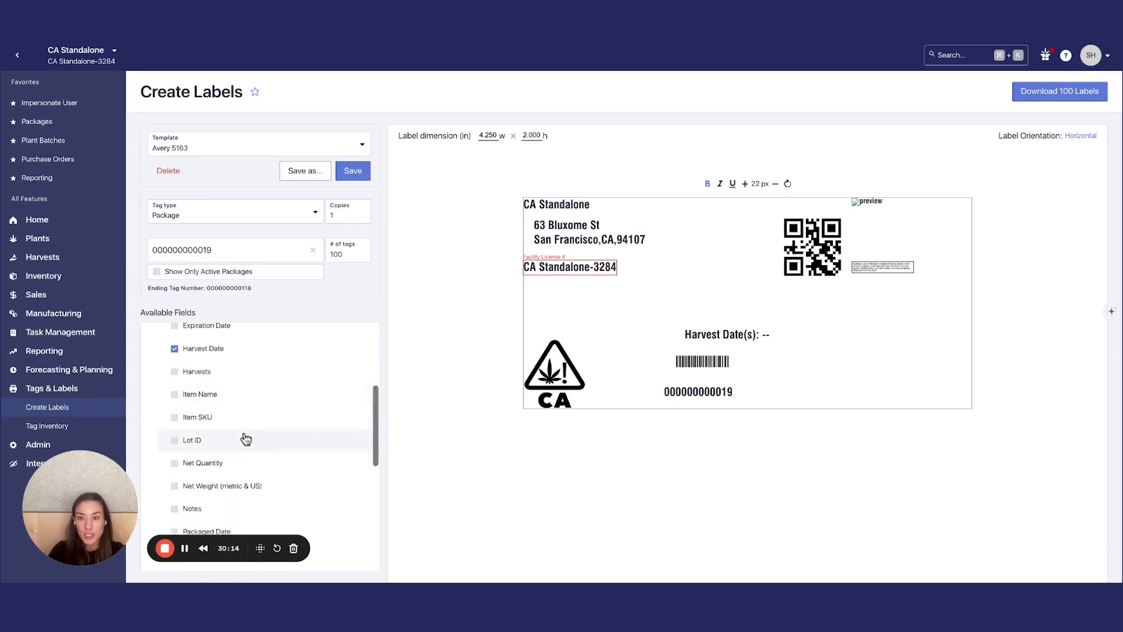
Add the Serving Size and Source Packages (full tag) fields, and place Serving Size and Facility Name below the facility license on the label.
scroll(220, 444, "down", 3)
left_click(219, 435)
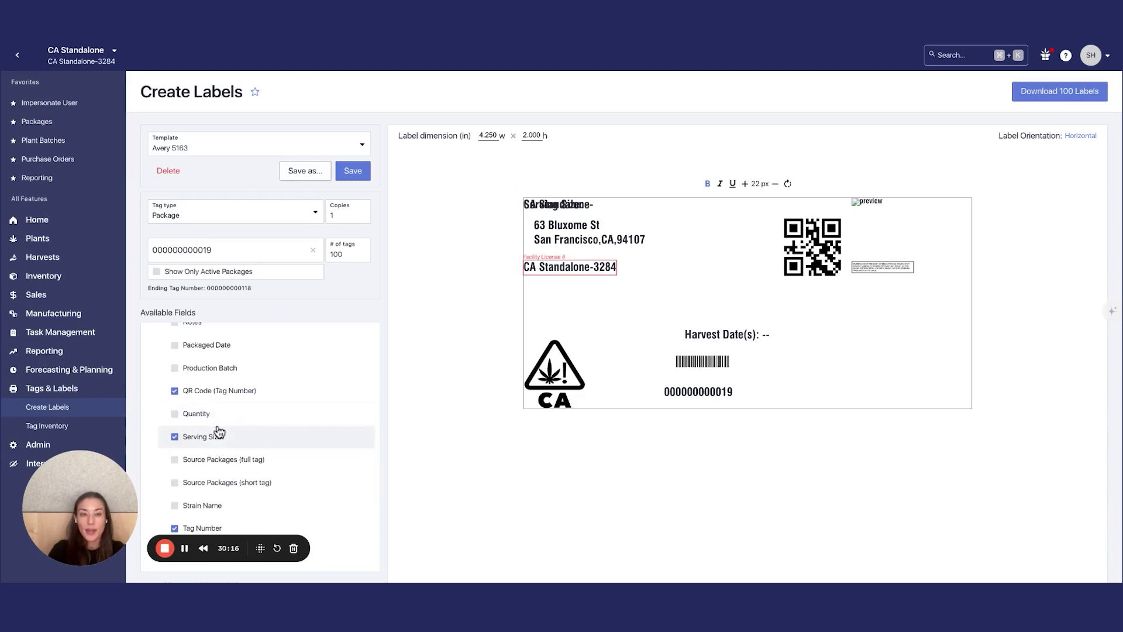
left_click(223, 462)
left_click_drag(559, 204, 559, 298)
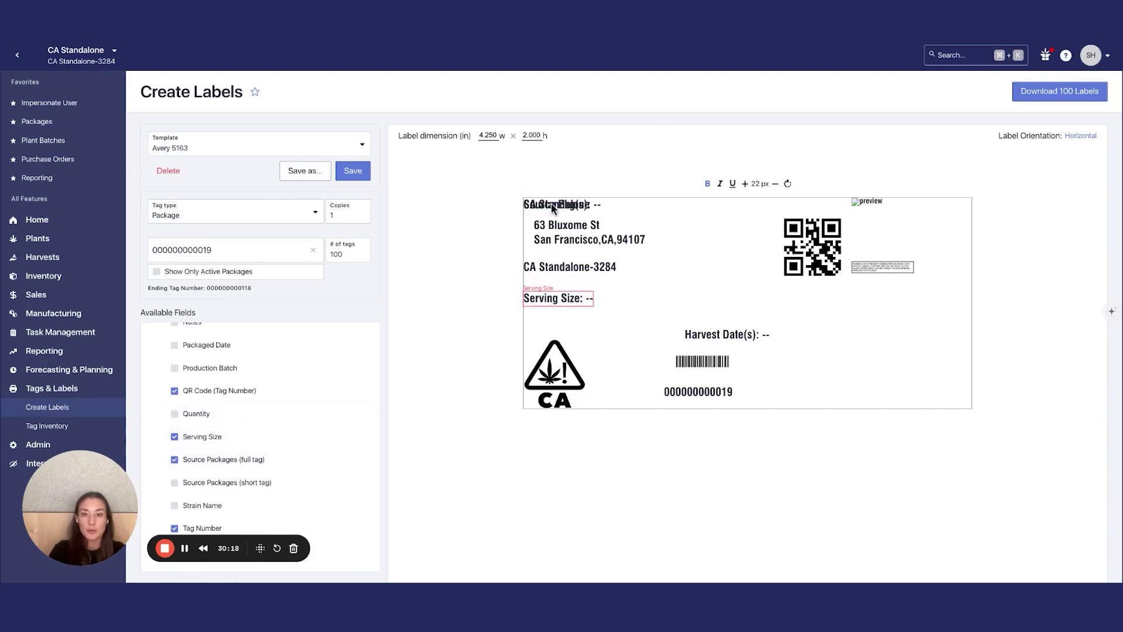
left_click_drag(549, 206, 553, 323)
Add the Quantity field, place it just above Source Pkg(s), and move the QR code to the label's lower-right corner.
left_click(193, 414)
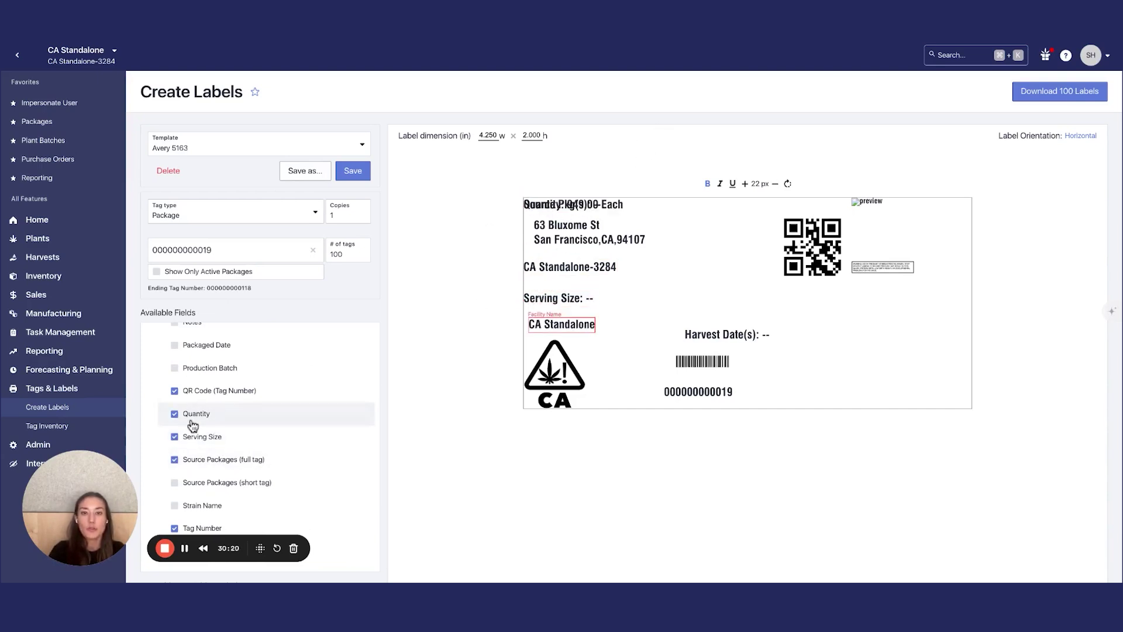
left_click_drag(590, 203, 744, 248)
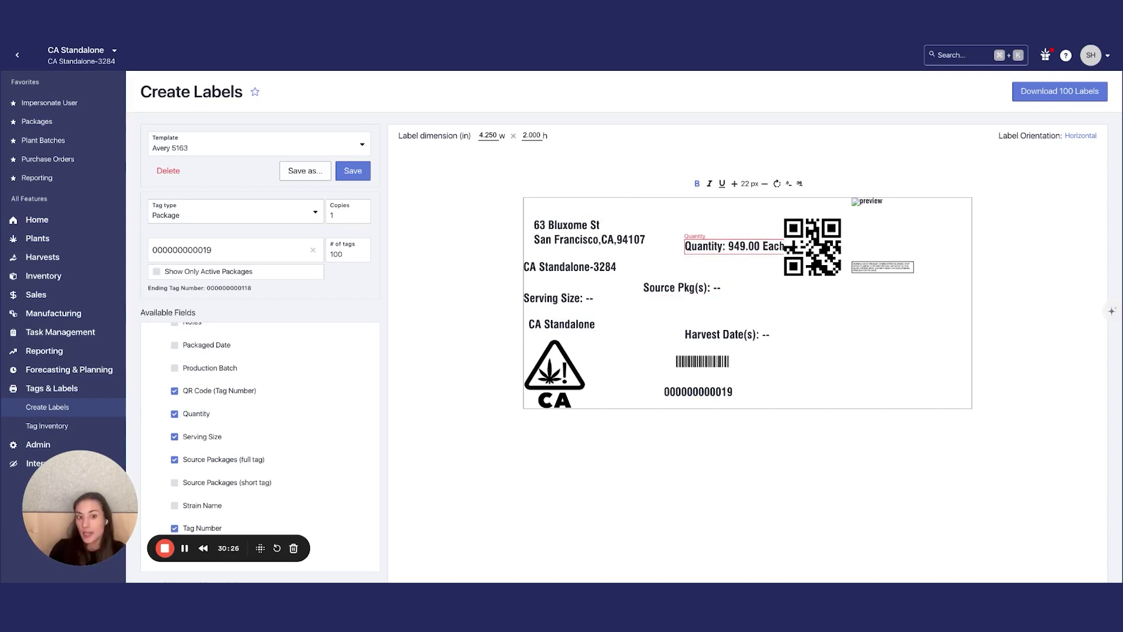
left_click_drag(827, 245, 946, 370)
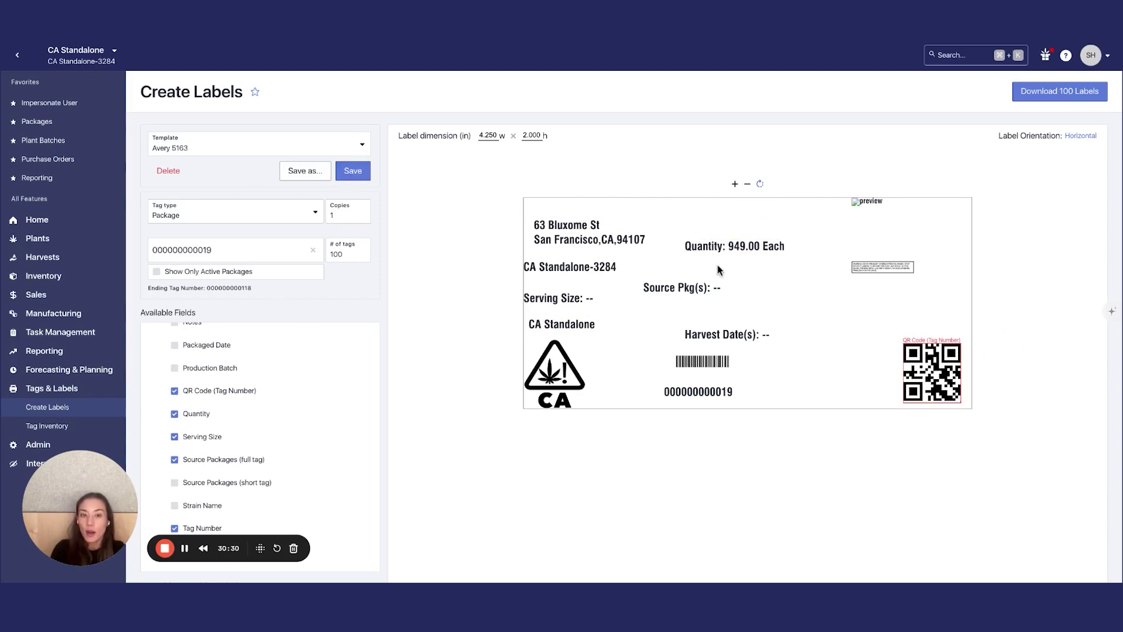
left_click_drag(725, 246, 690, 269)
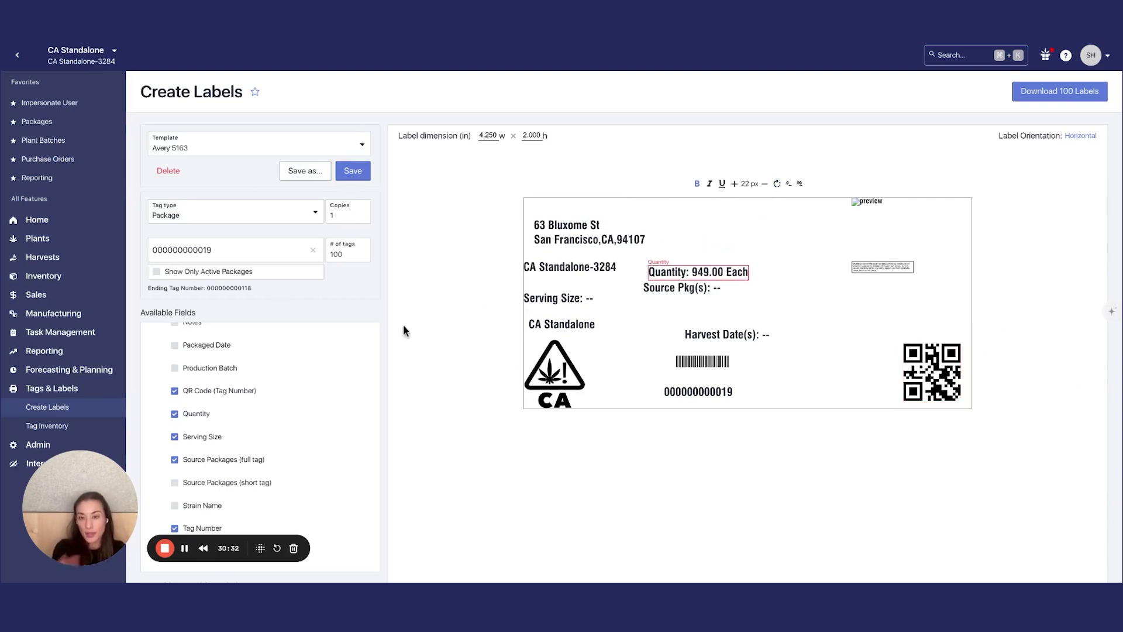
Browse the default cannabinoid lab test fields available for the label.
scroll(258, 421, "down", 3)
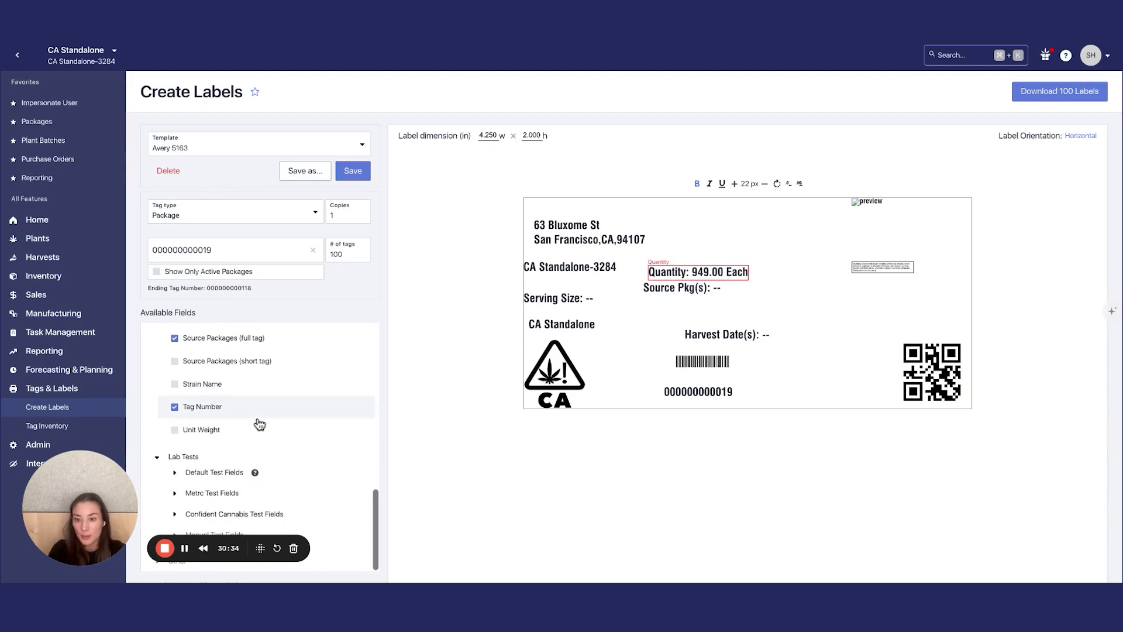
left_click(174, 472)
scroll(175, 474, "down", 1)
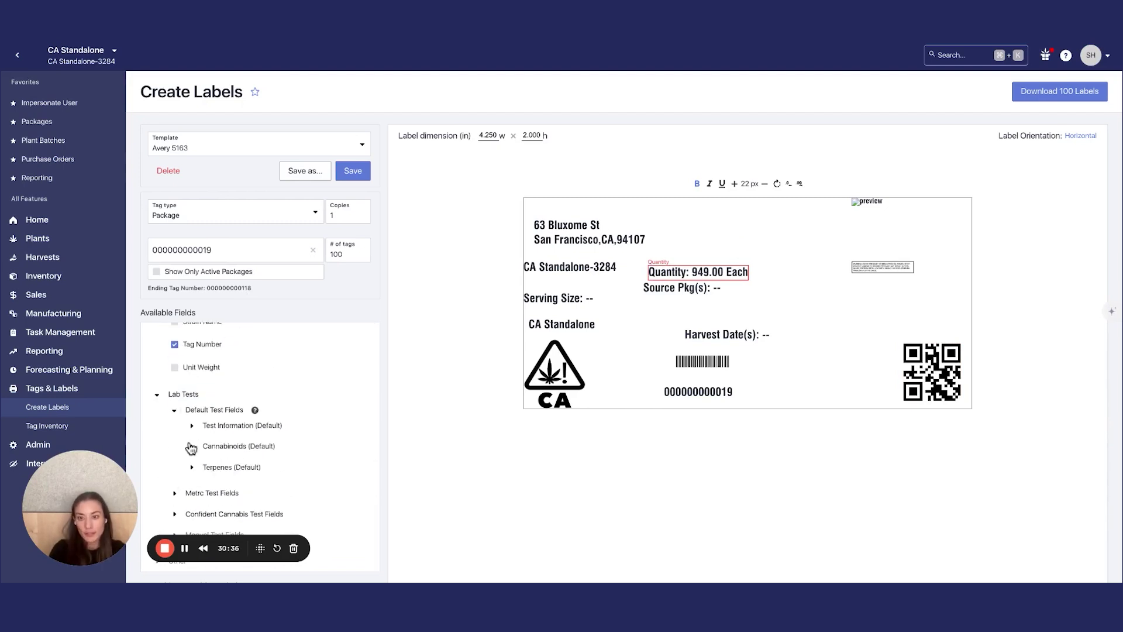
left_click(192, 446)
scroll(193, 450, "down", 3)
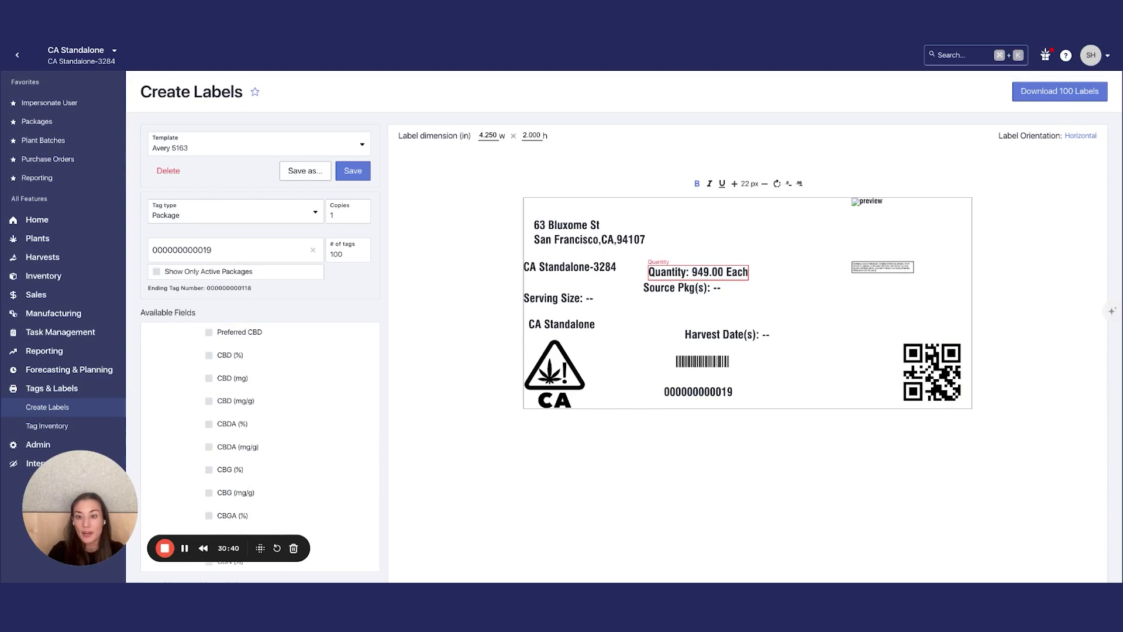
scroll(292, 428, "down", 10)
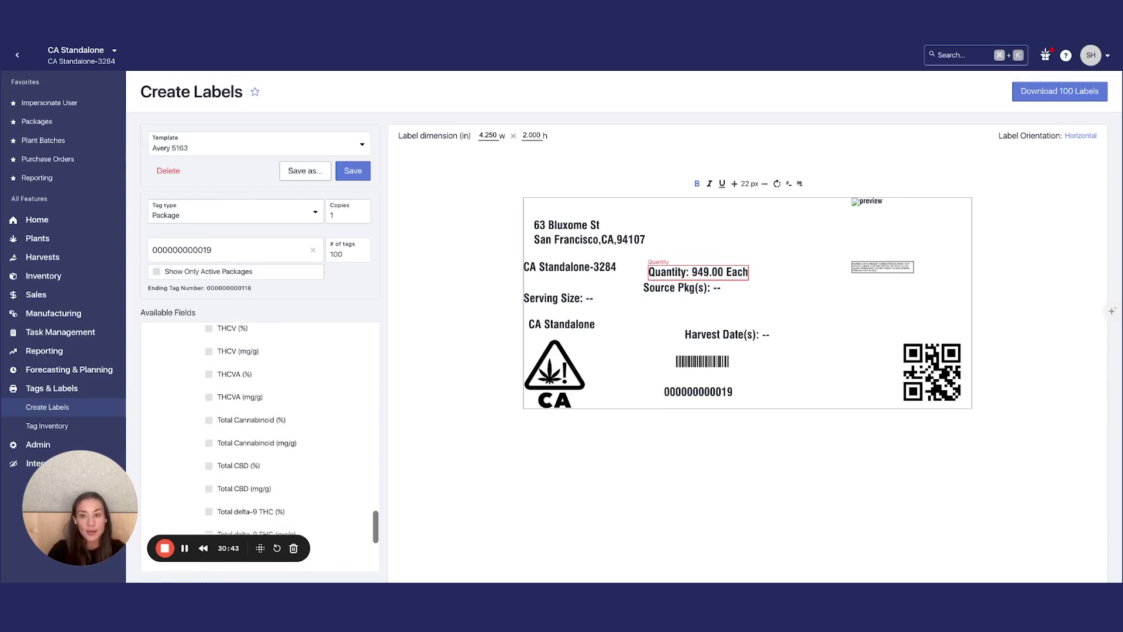
scroll(199, 468, "down", 4)
Browse the default terpene lab test fields, trying alpha-Terpinene (mg/g) on the label and removing it again.
left_click(193, 473)
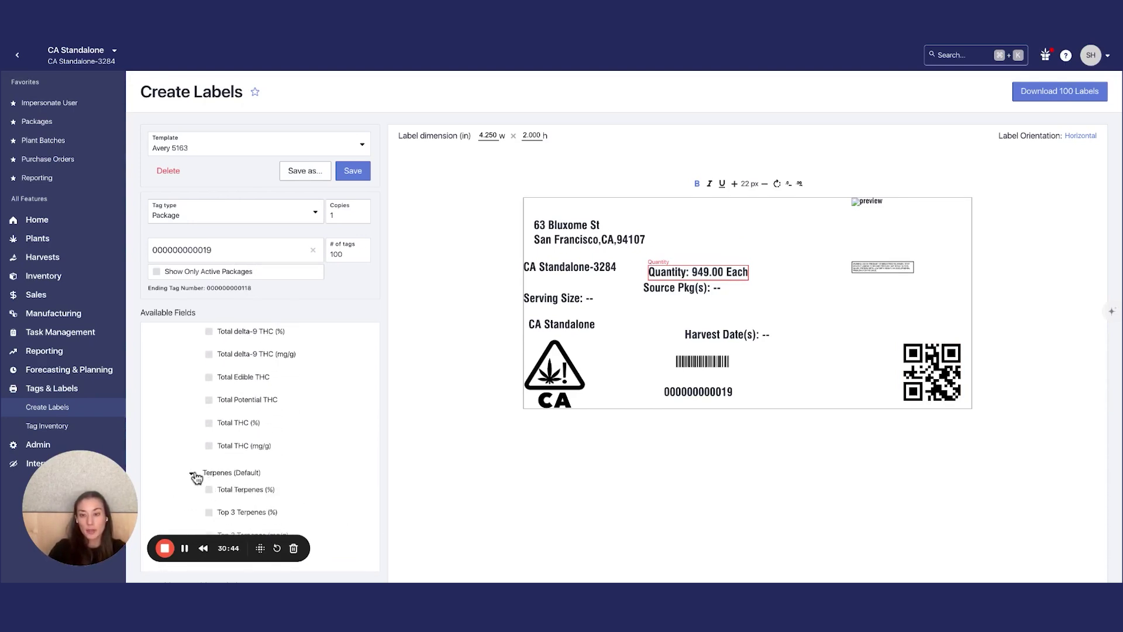
scroll(194, 476, "down", 8)
left_click(243, 408)
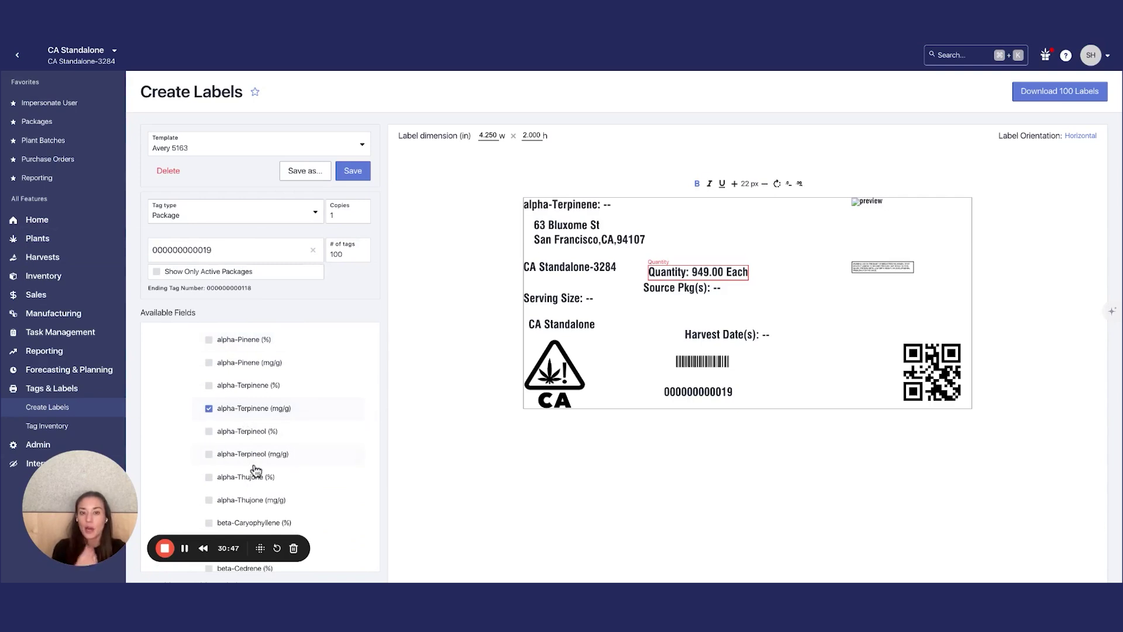
left_click(255, 463)
left_click(255, 450)
left_click(255, 416)
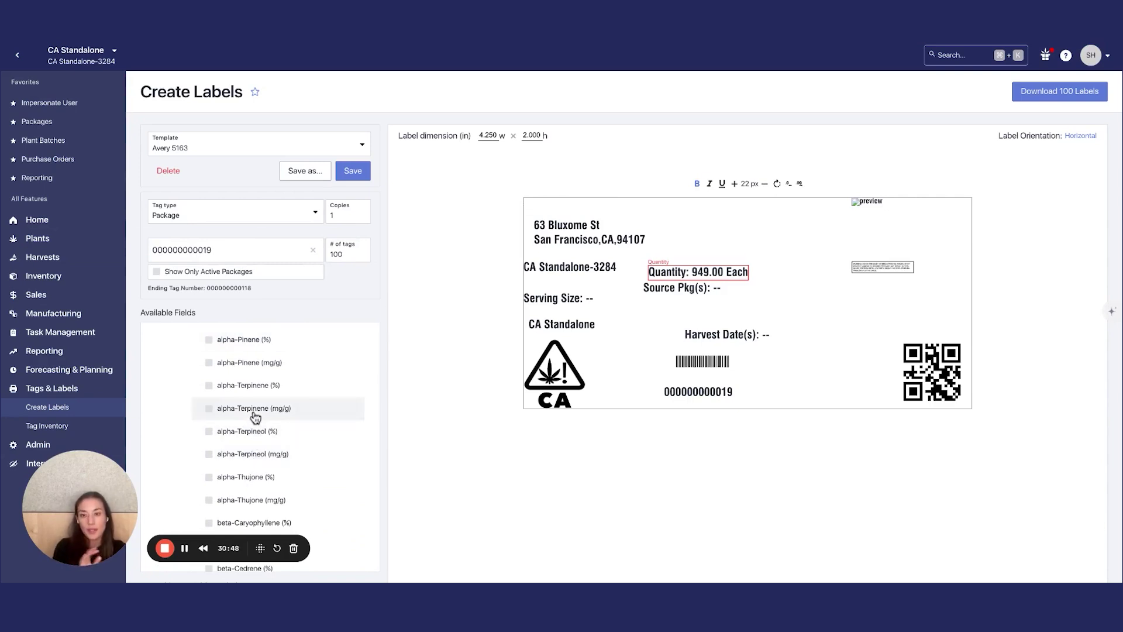
scroll(254, 416, "down", 10)
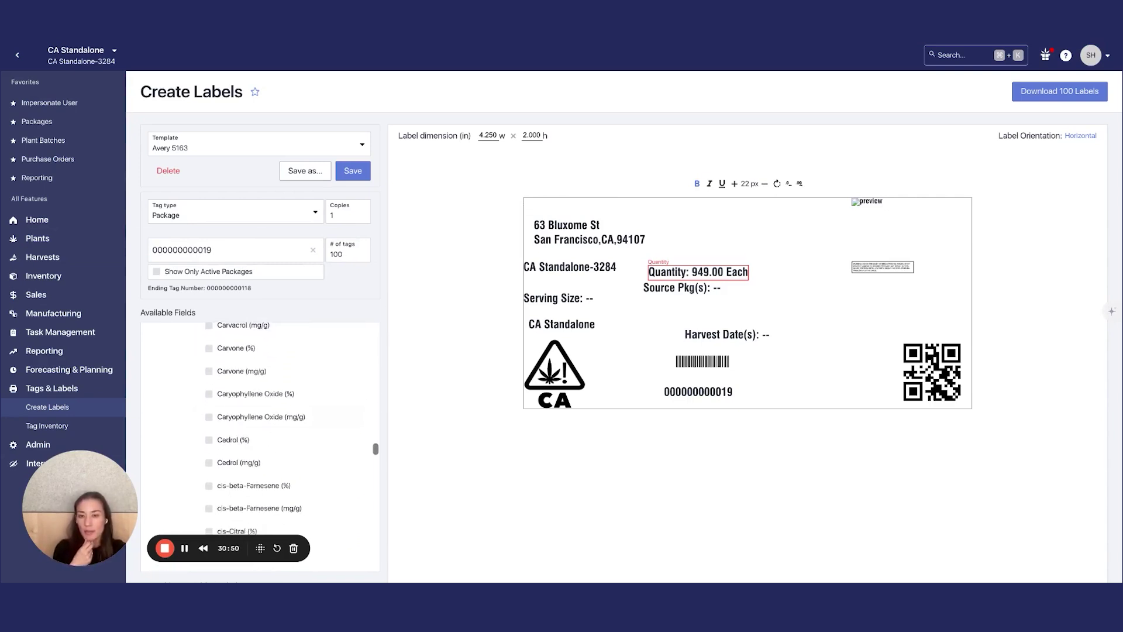
scroll(255, 416, "down", 10)
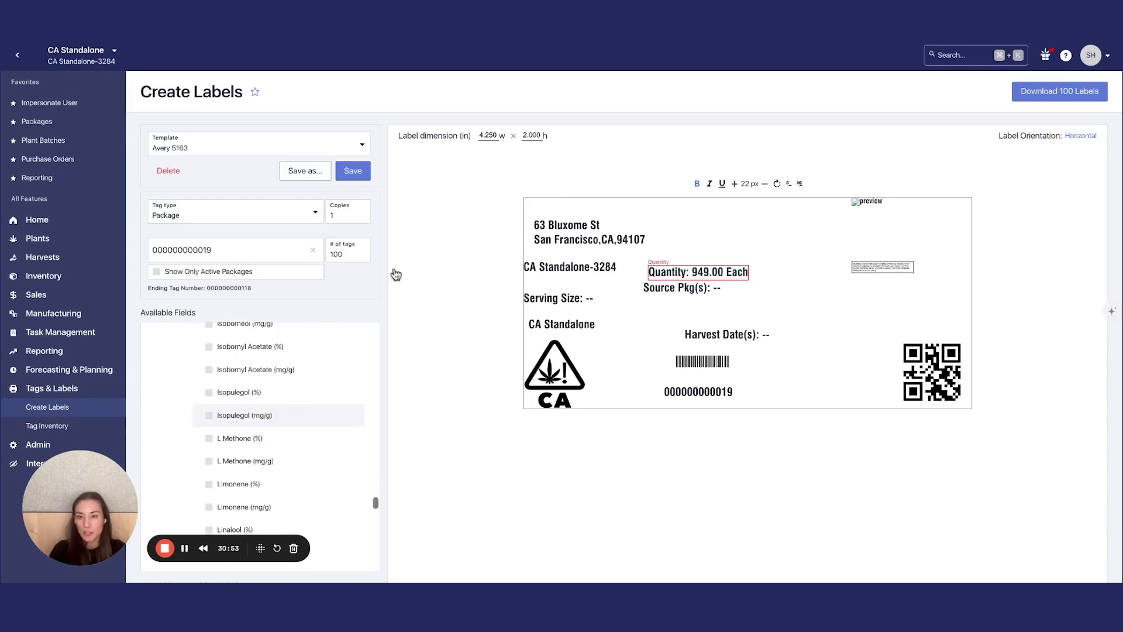
Review the download preview for the 100 labels and close it without downloading.
double_click(355, 255)
left_click(355, 256)
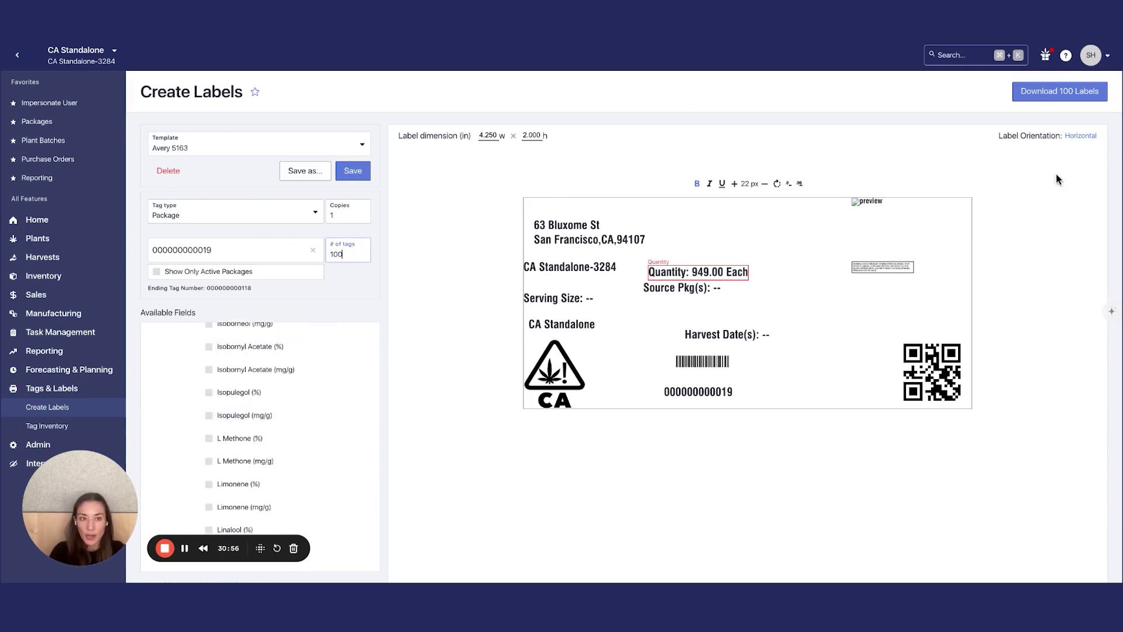
left_click(1052, 91)
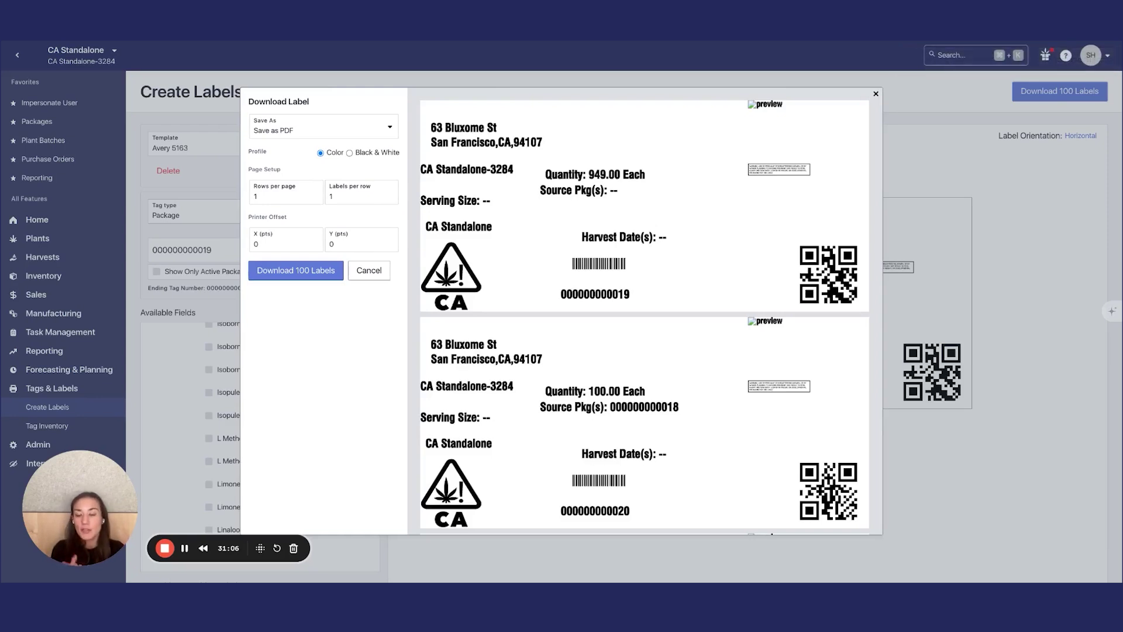
scroll(644, 318, "down", 4)
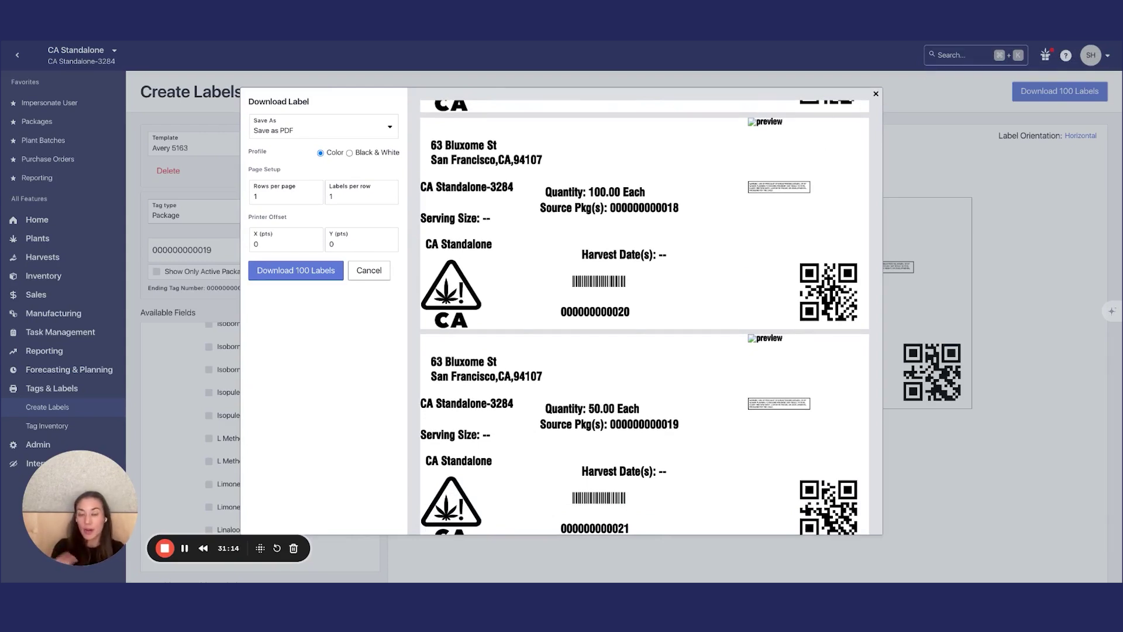
left_click(876, 97)
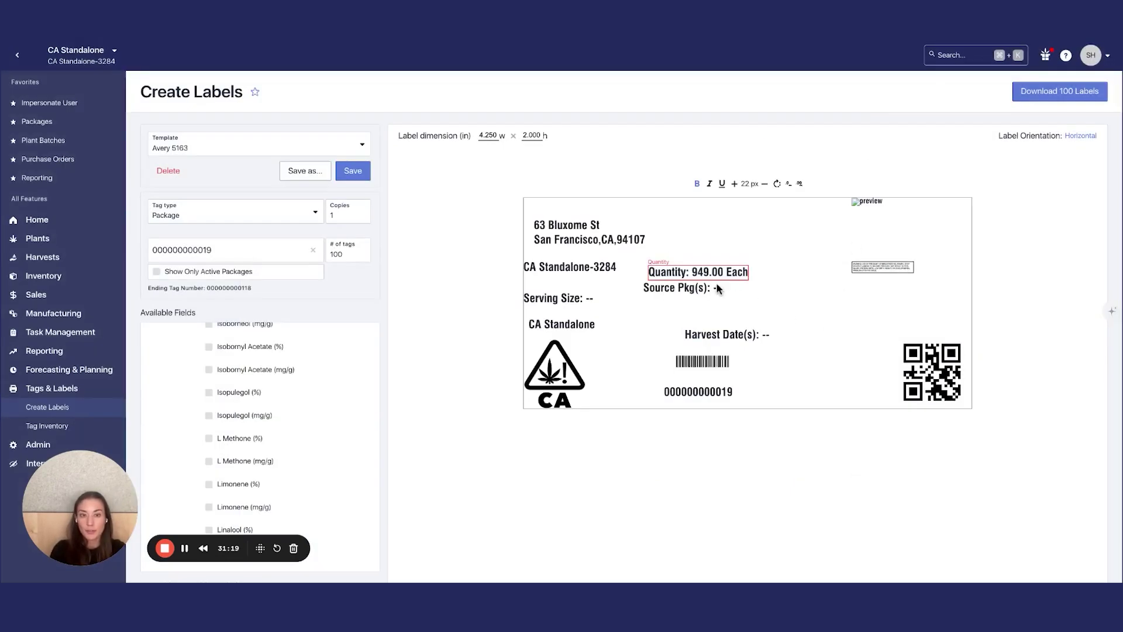
Set the Quantity text to 24 px, move it up beside the address, and shift Source Pkg(s) toward the label's right side.
left_click(734, 183)
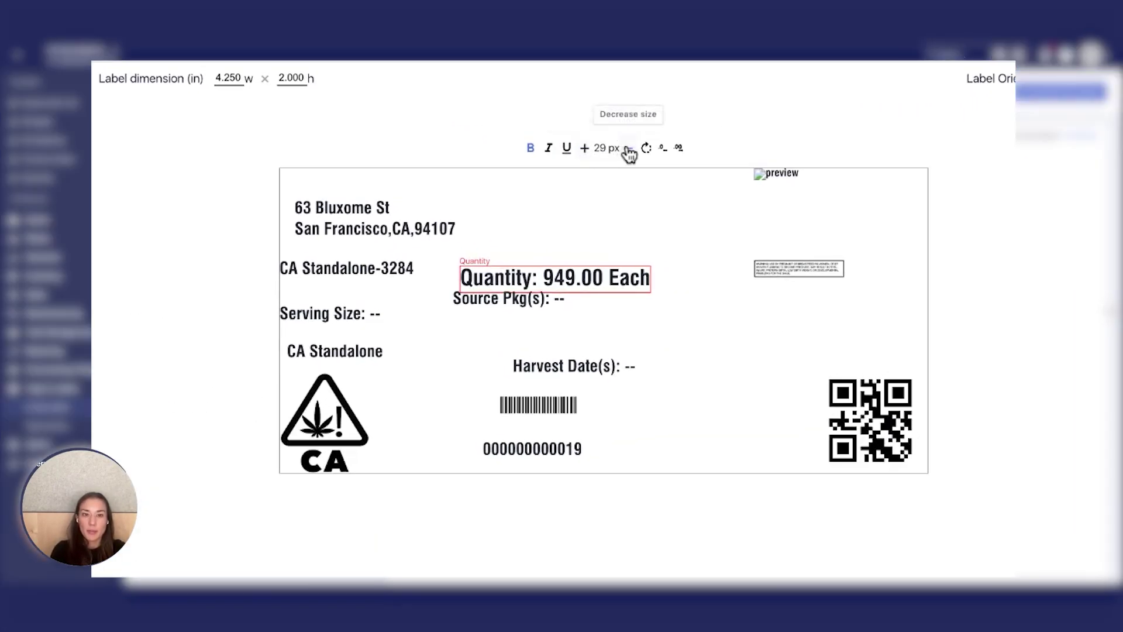
left_click(629, 151)
left_click(629, 150)
left_click(628, 150)
left_click(629, 151)
left_click(629, 151)
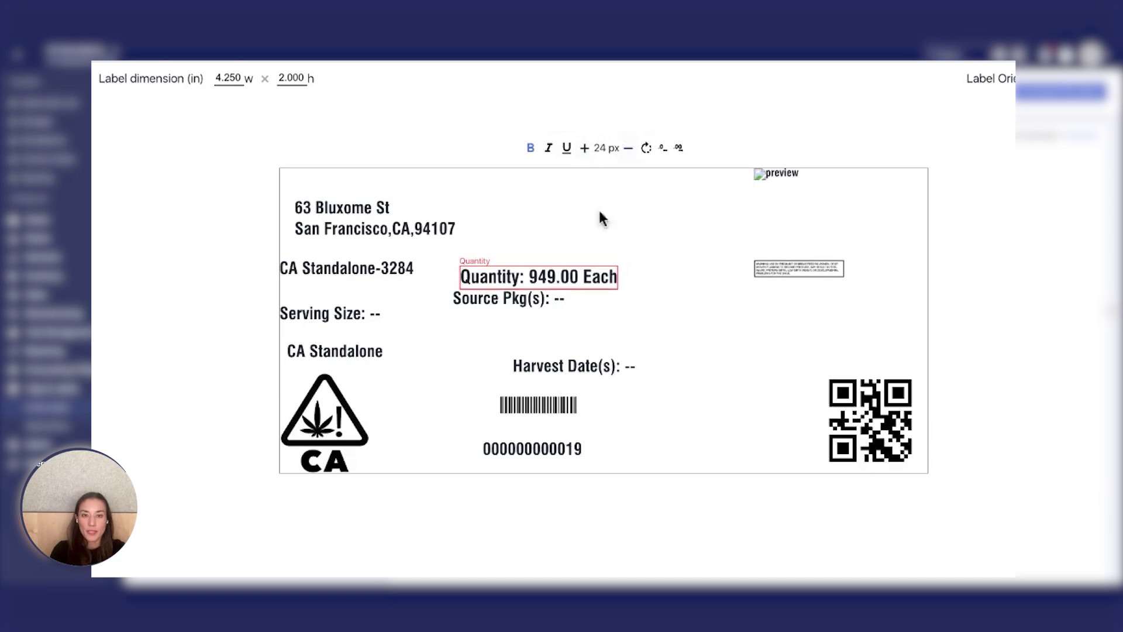
left_click_drag(560, 284, 651, 209)
left_click_drag(506, 299, 672, 299)
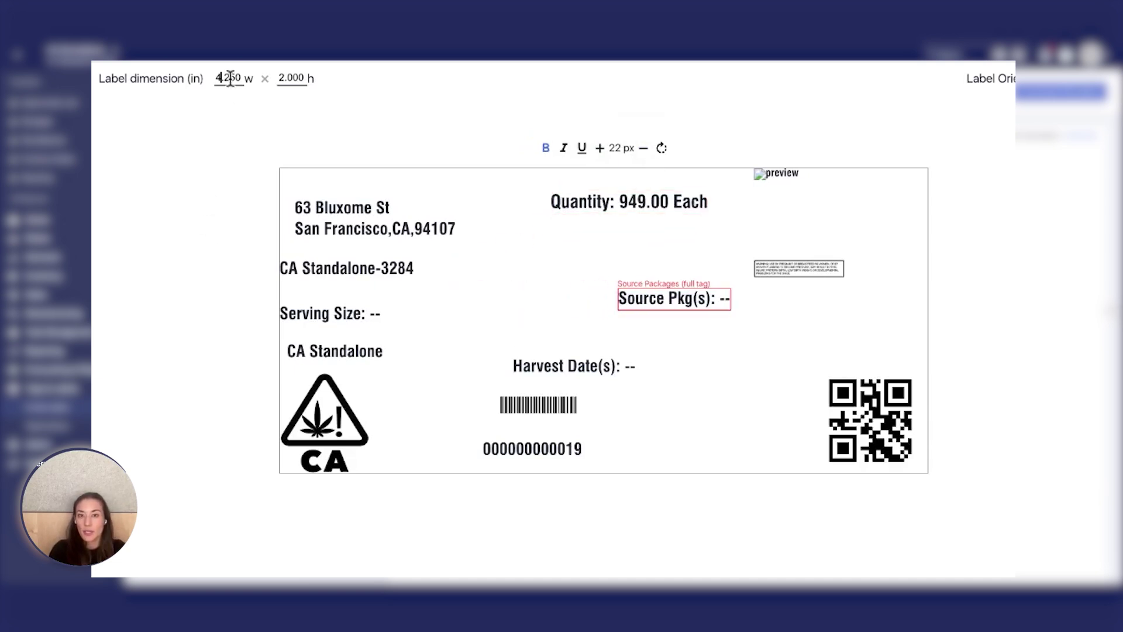
Set the label width to 3.250 in and move the QR code and custom image inside the label's right edge.
left_click(543, 215)
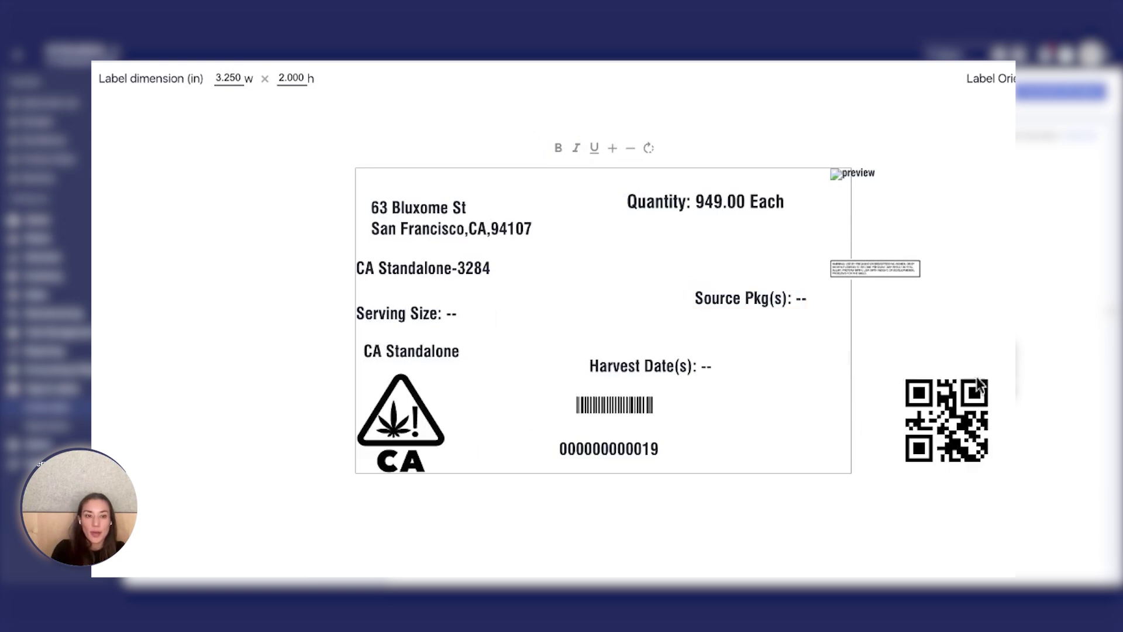
left_click_drag(959, 406, 765, 400)
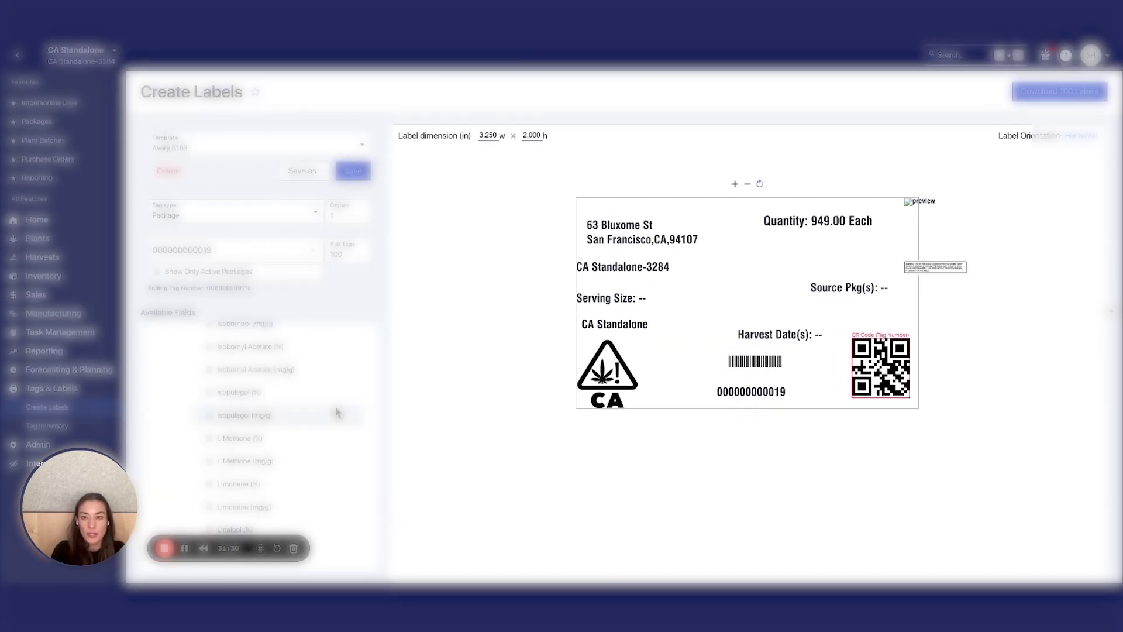
scroll(289, 398, "up", 20)
scroll(288, 399, "up", 10)
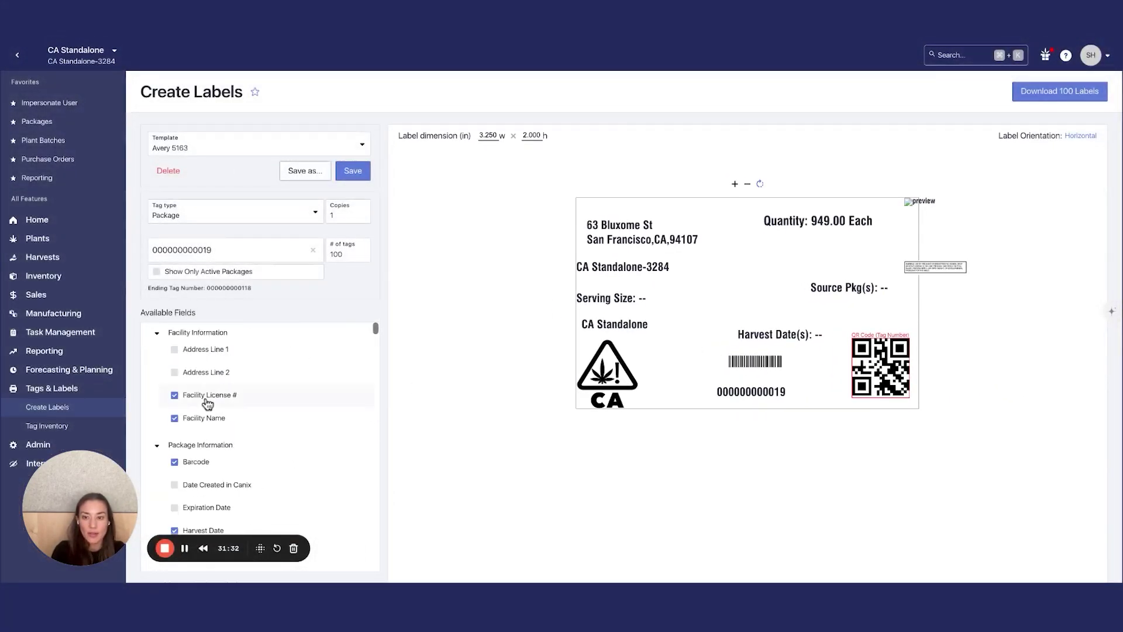
left_click_drag(928, 270, 829, 267)
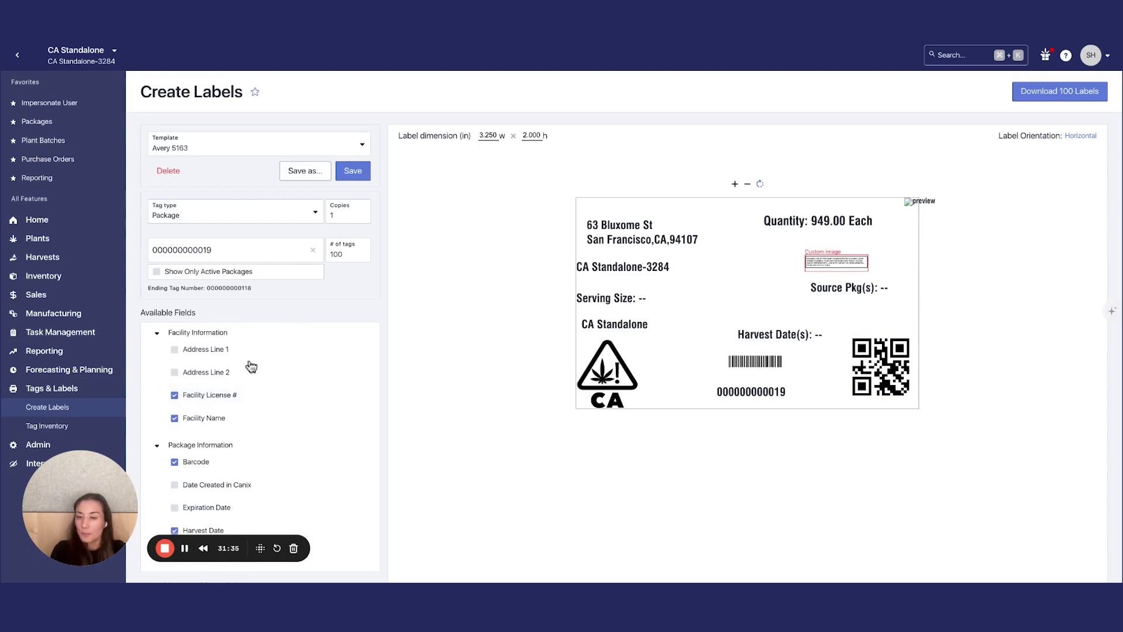
Add a free text field to the label reading "Custom Text onto your label".
scroll(239, 325, "down", 15)
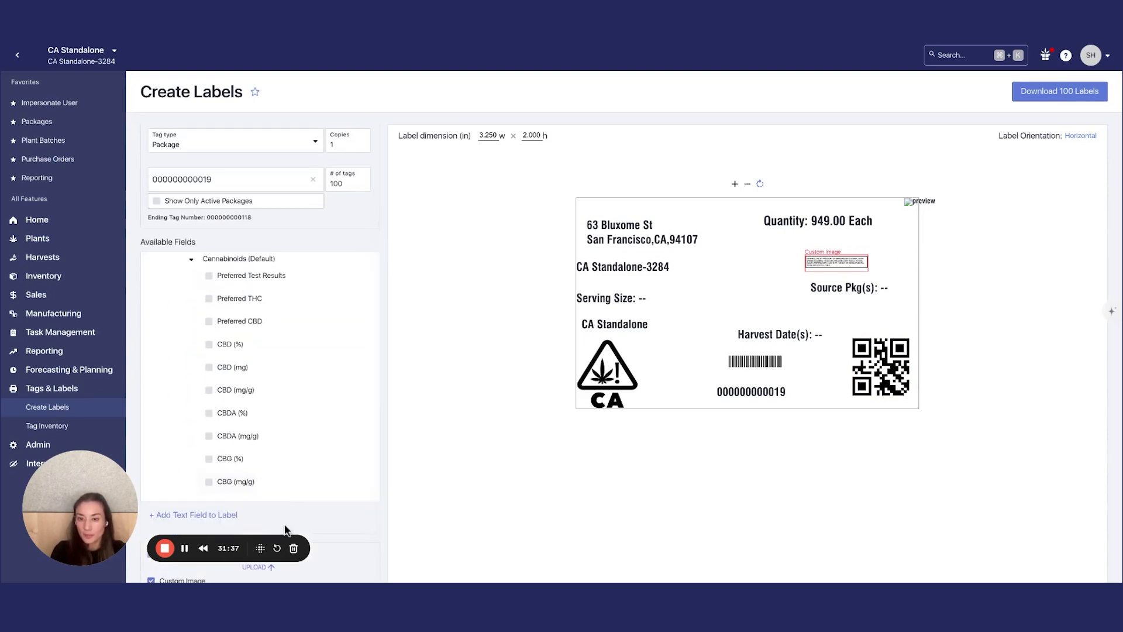
scroll(287, 530, "down", 3)
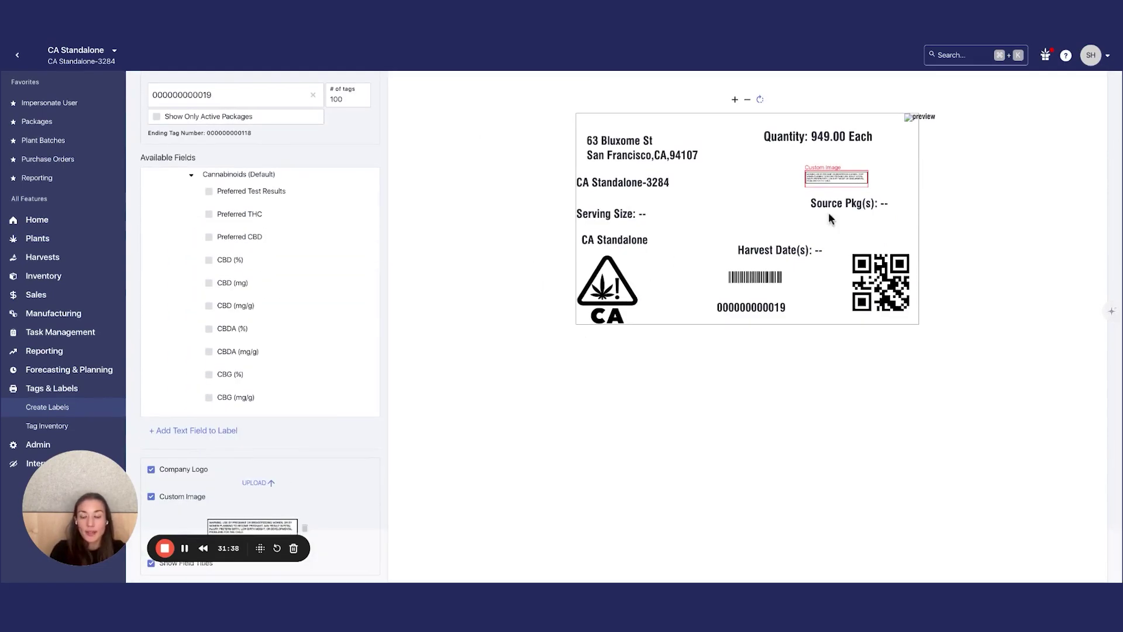
left_click(191, 431)
type("Custom ")
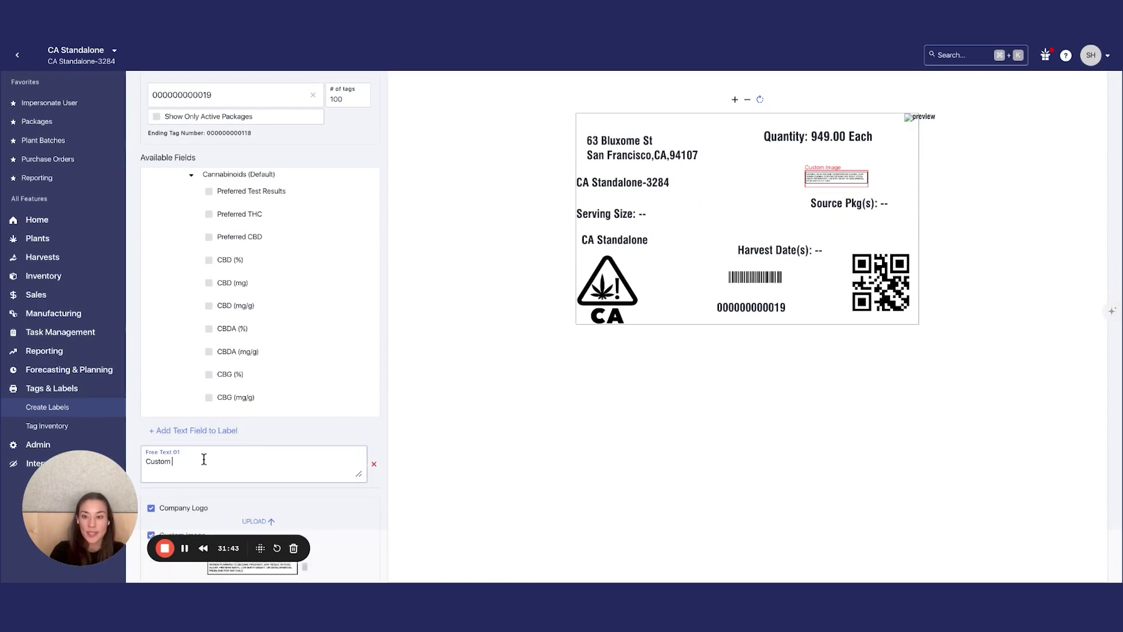
type("T")
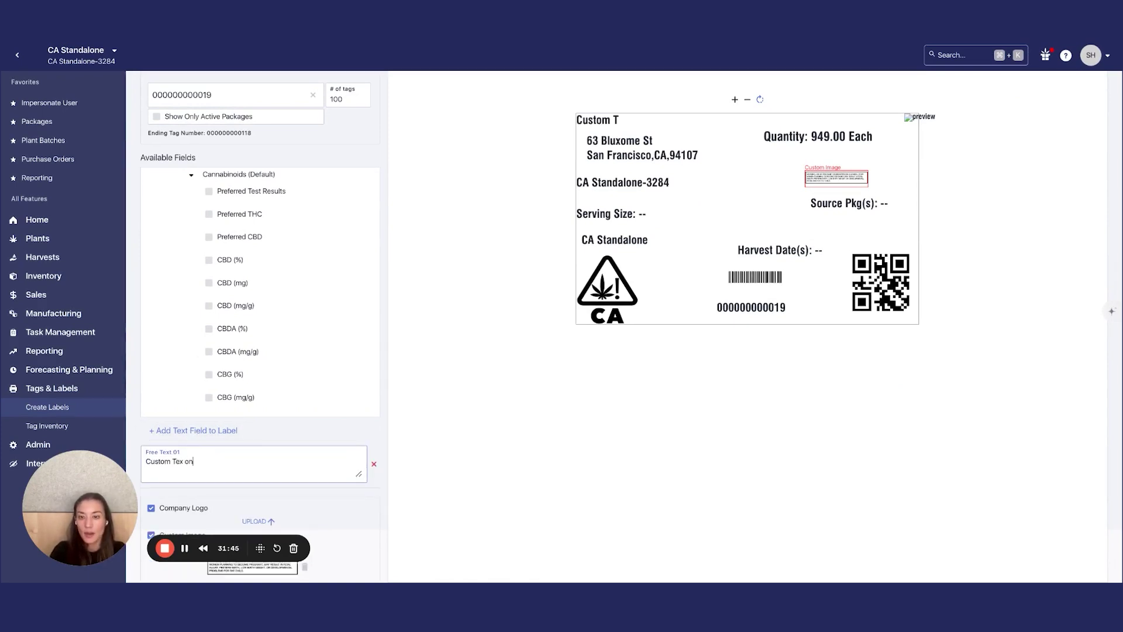
type("ext onto your la")
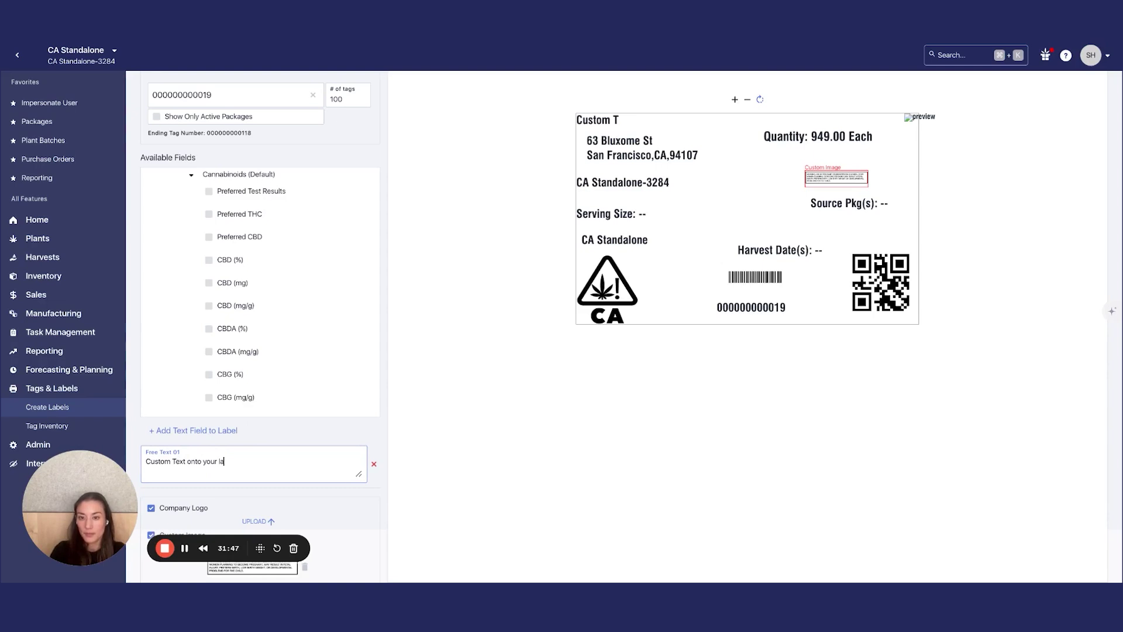
type("=b")
type("l")
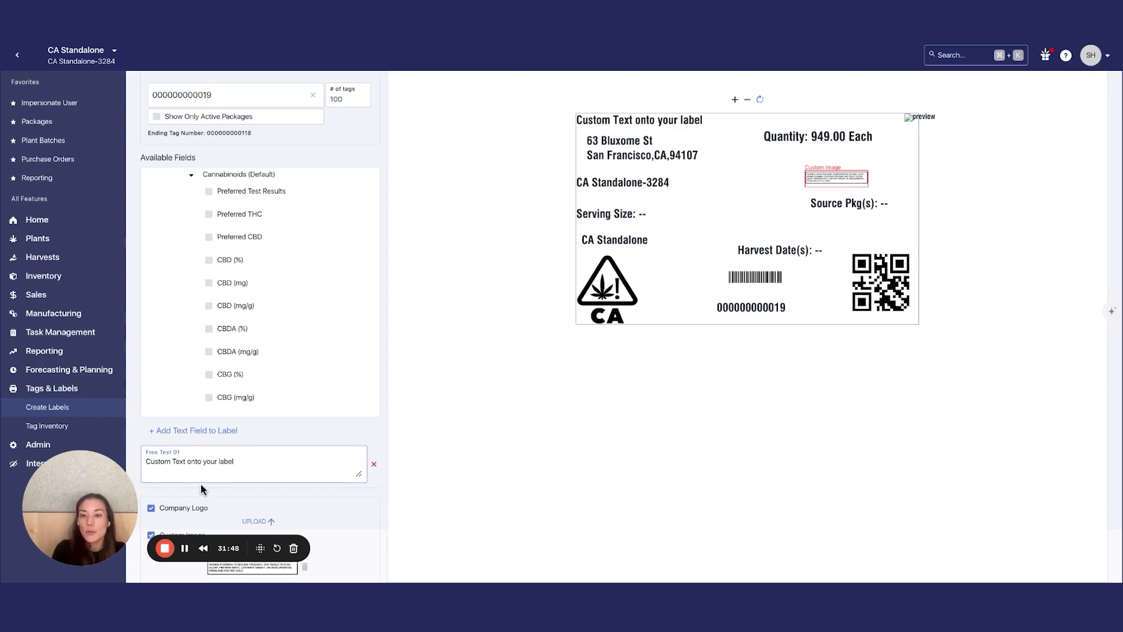
Move the company logo inside the label's upper-right corner.
scroll(340, 508, "down", 1)
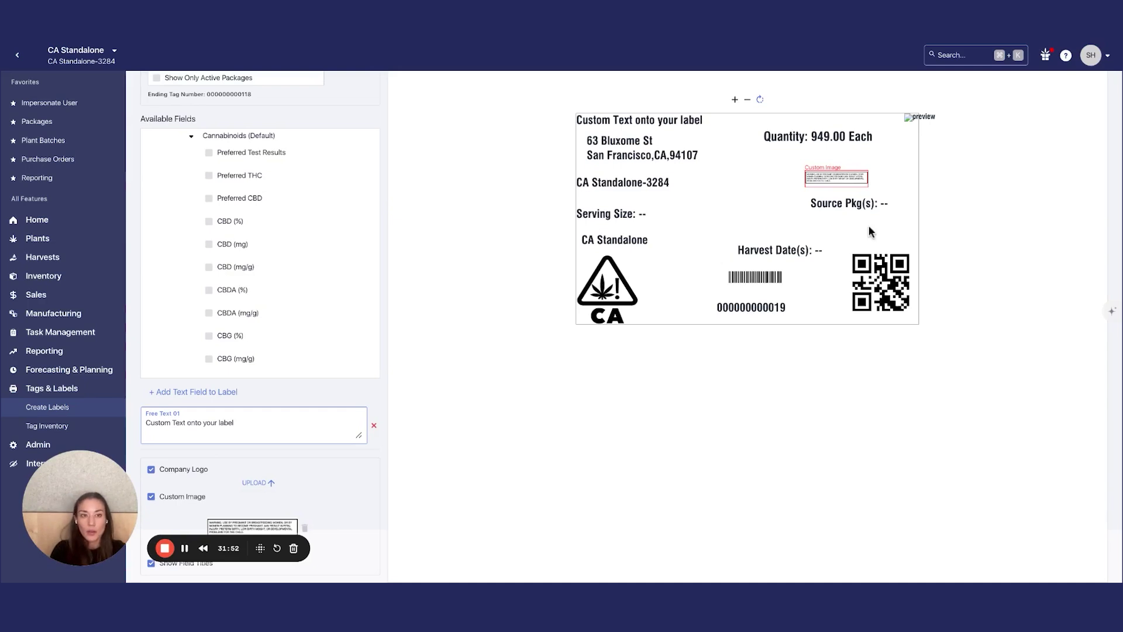
scroll(903, 172, "up", 1)
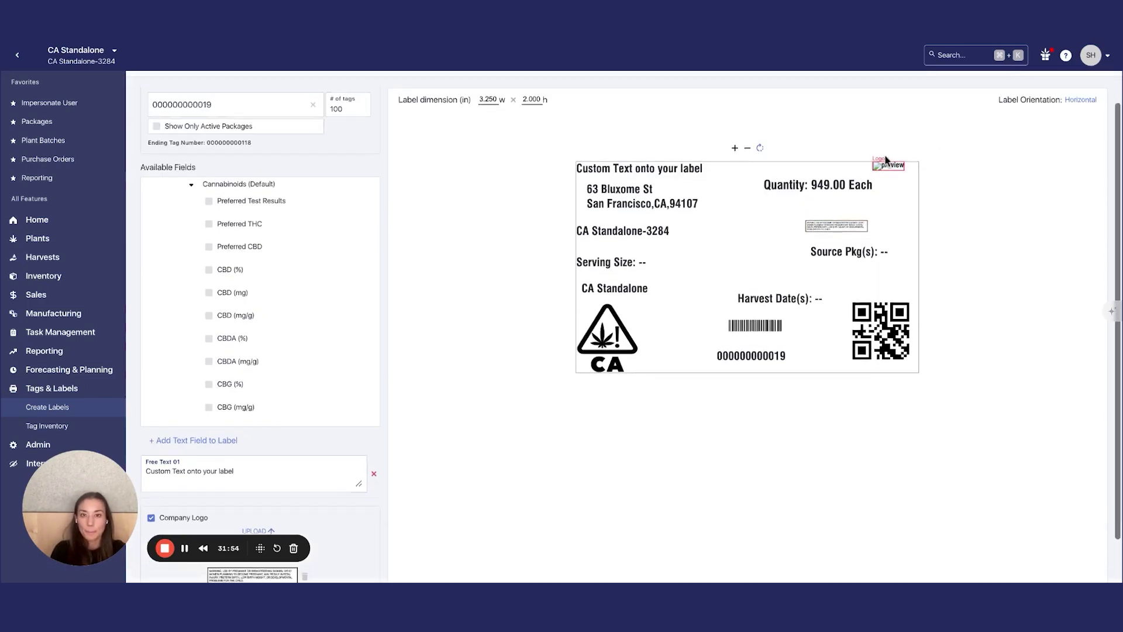
scroll(931, 167, "up", 1)
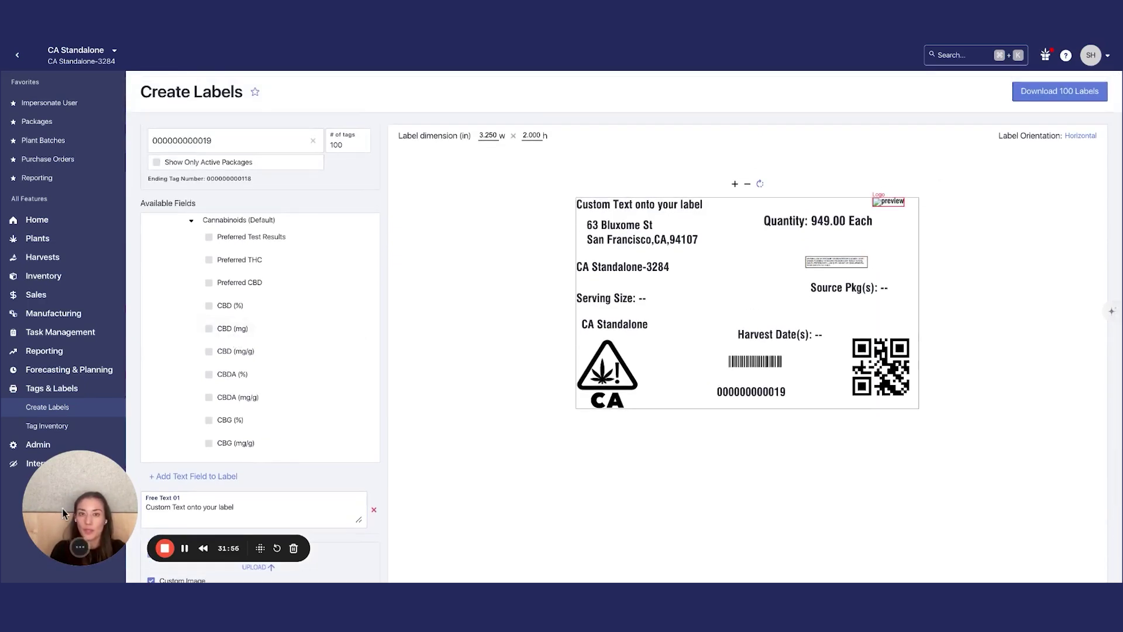